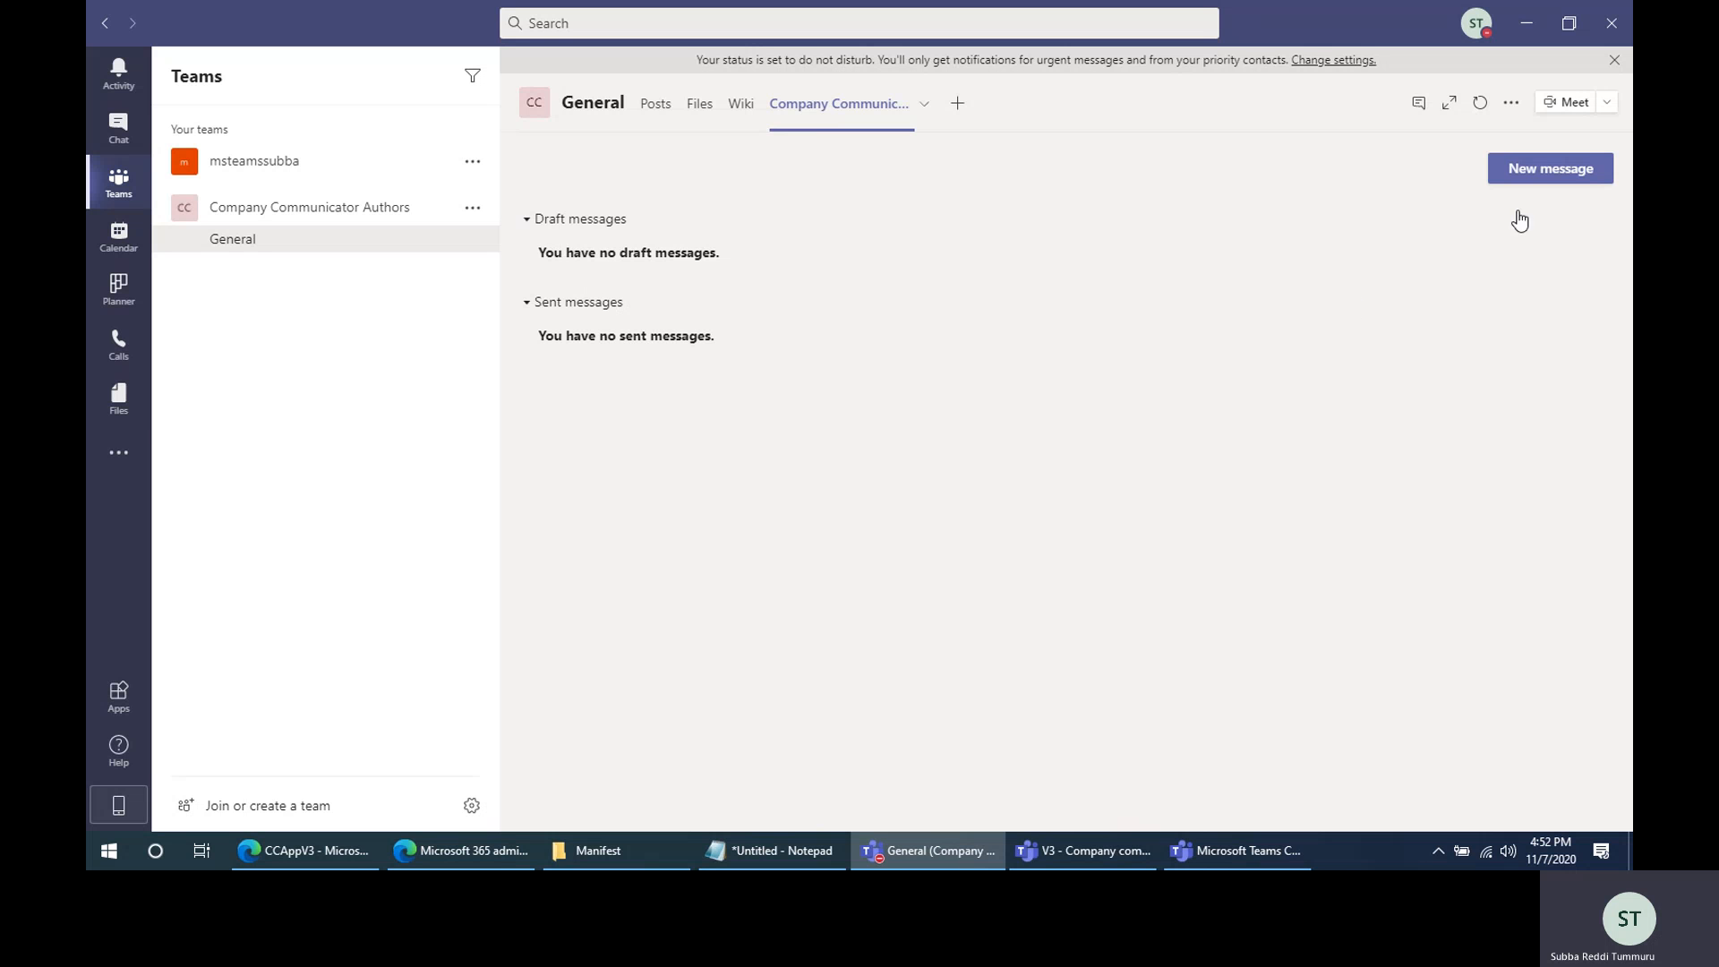
Create a new message titled "Welcome To company communicator Bot"
click(1537, 177)
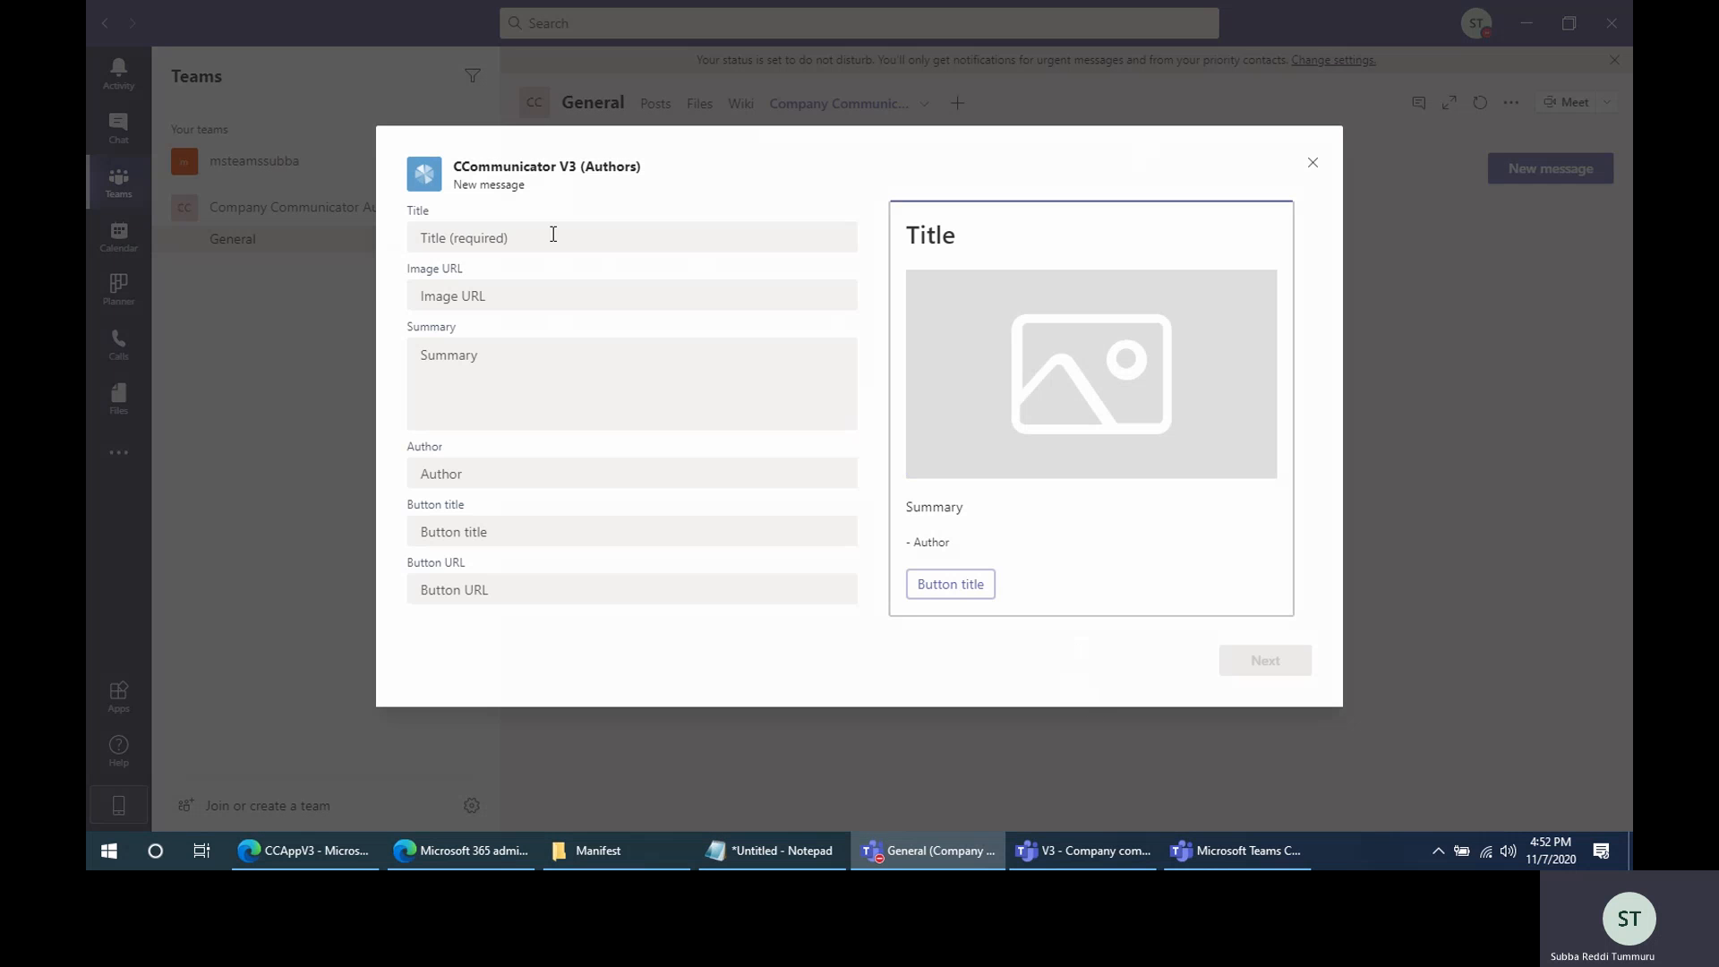
click(553, 235)
text(Welcome To)
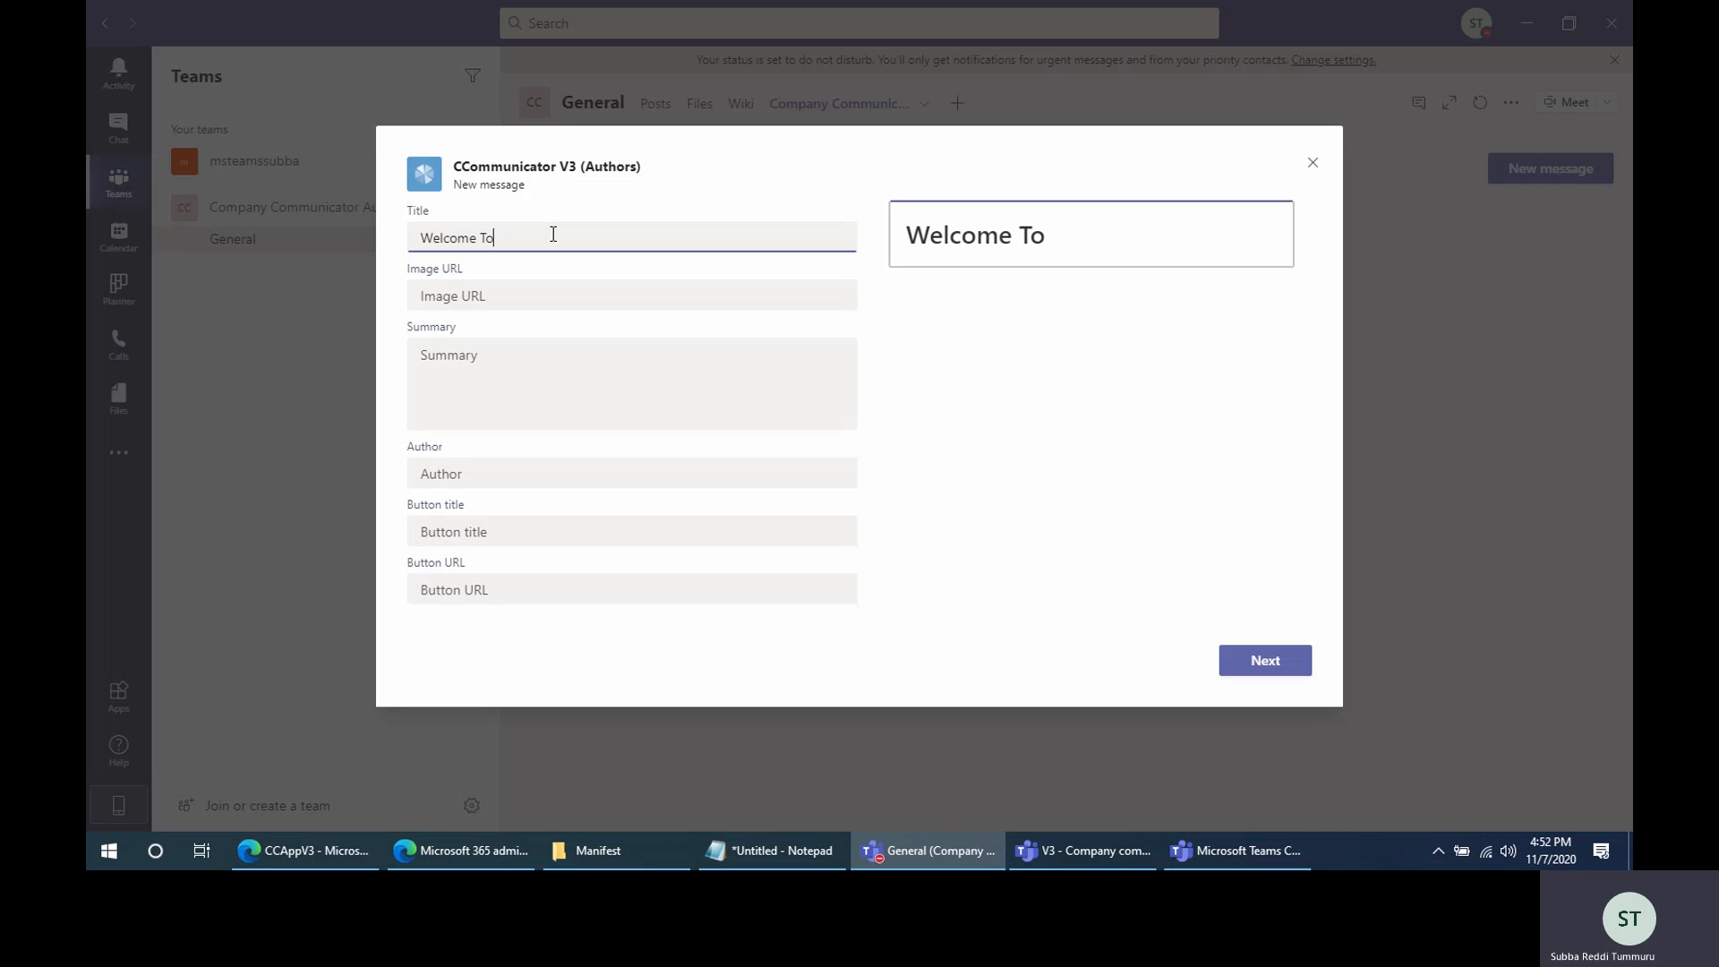
text( compan co)
key(BackSpace)
key(BackSpace)
key(BackSpace)
text(y co)
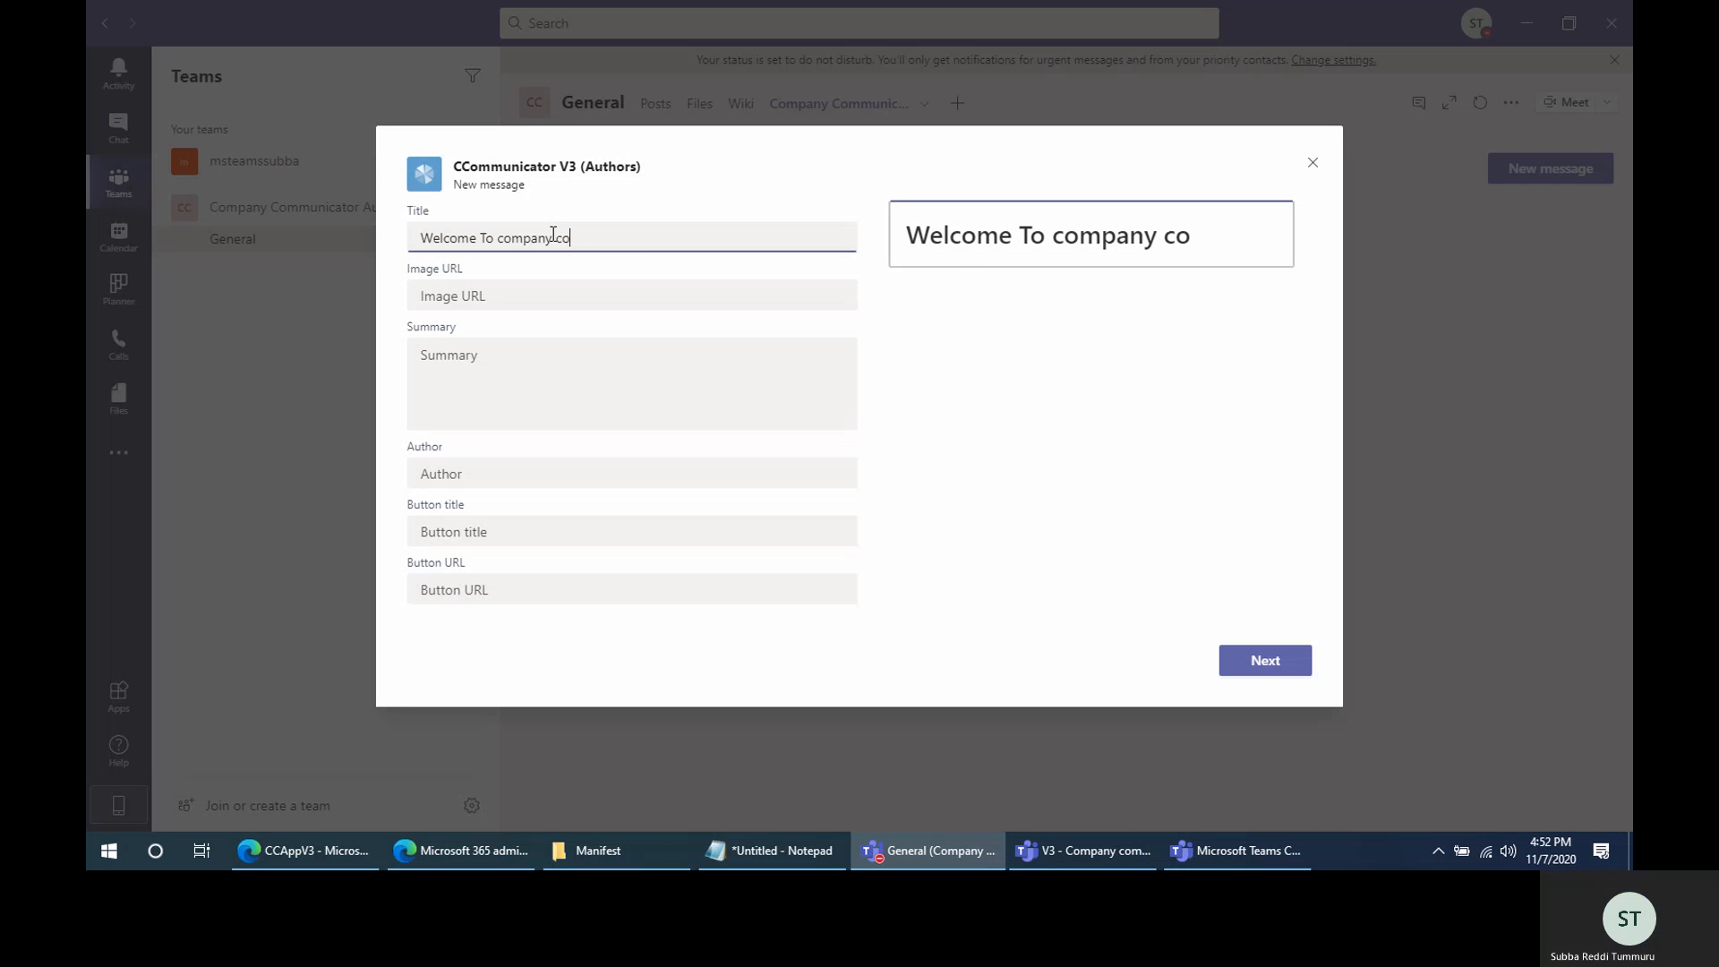
text(mmunicator )
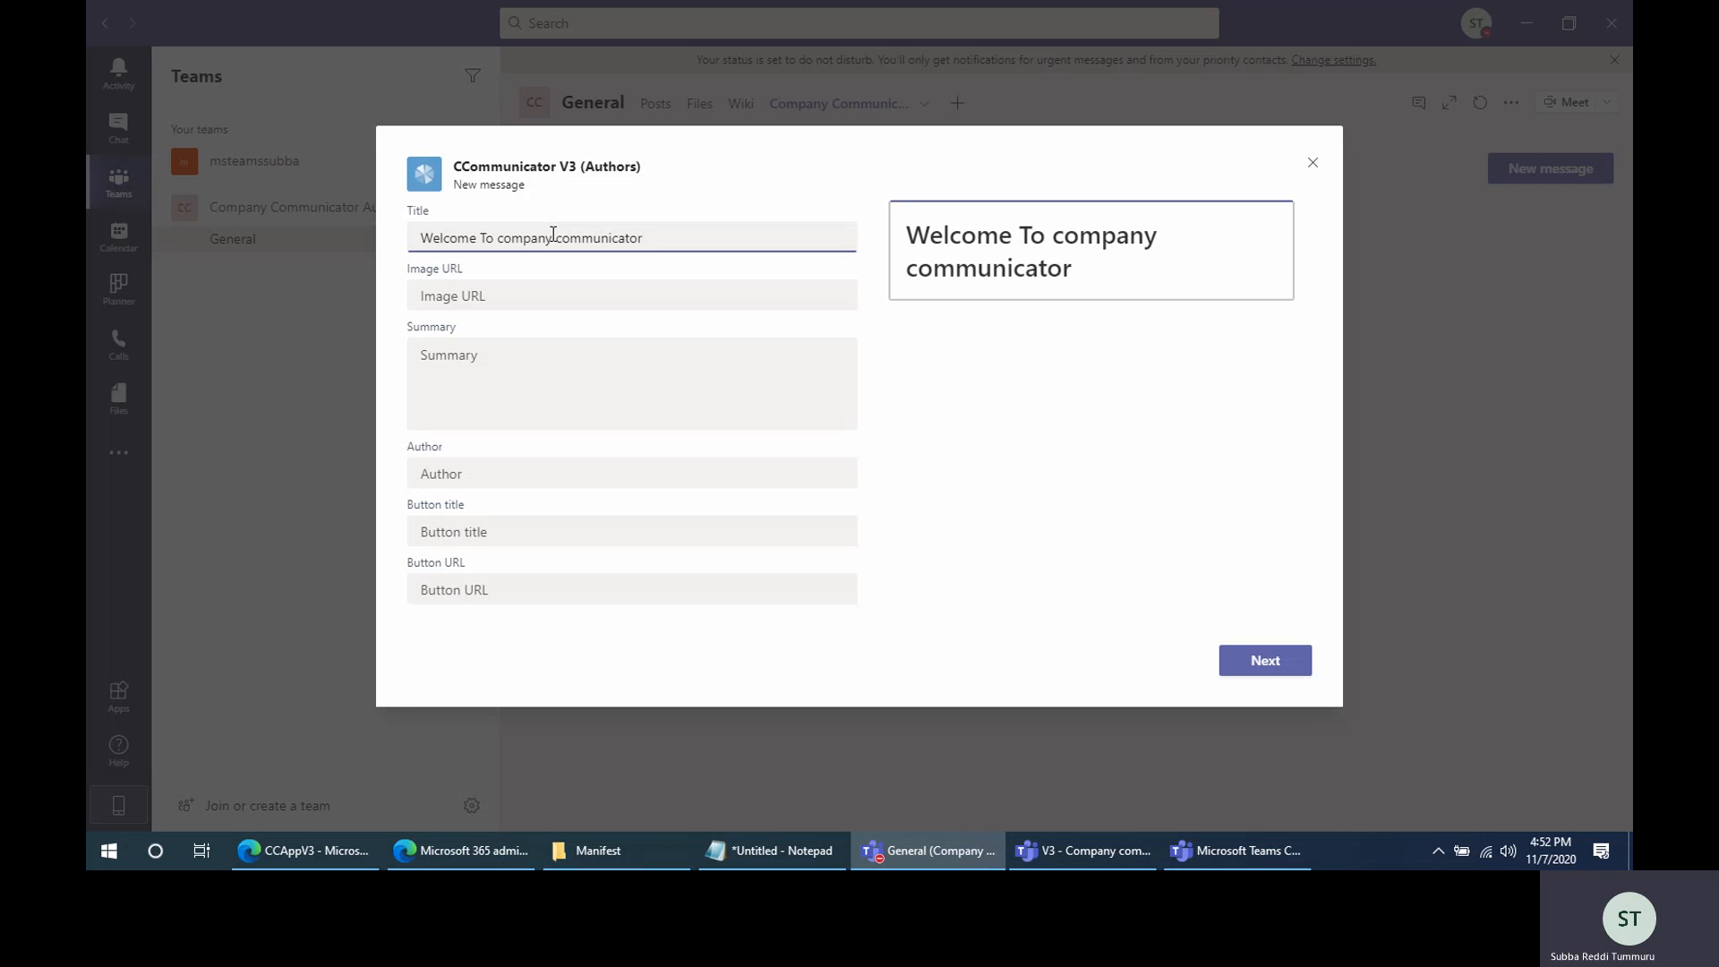
text(Bot)
key(ctrl+a)
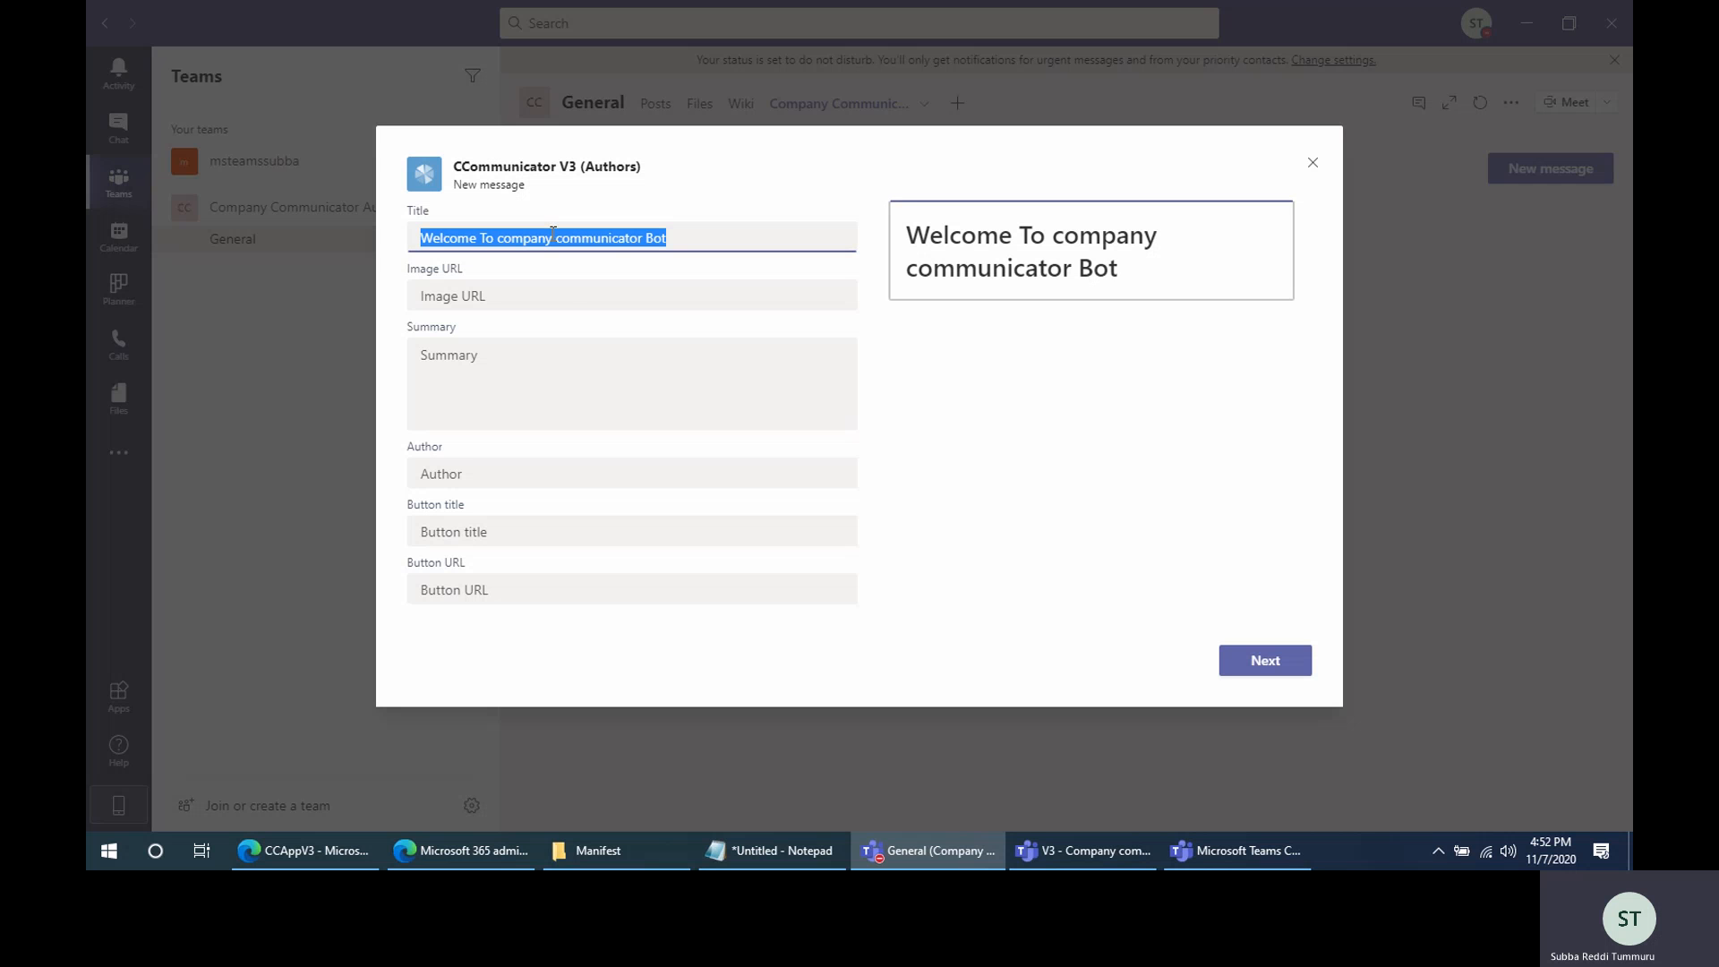
Enter the message summary "This bot will send all organization notifications"
click(550, 367)
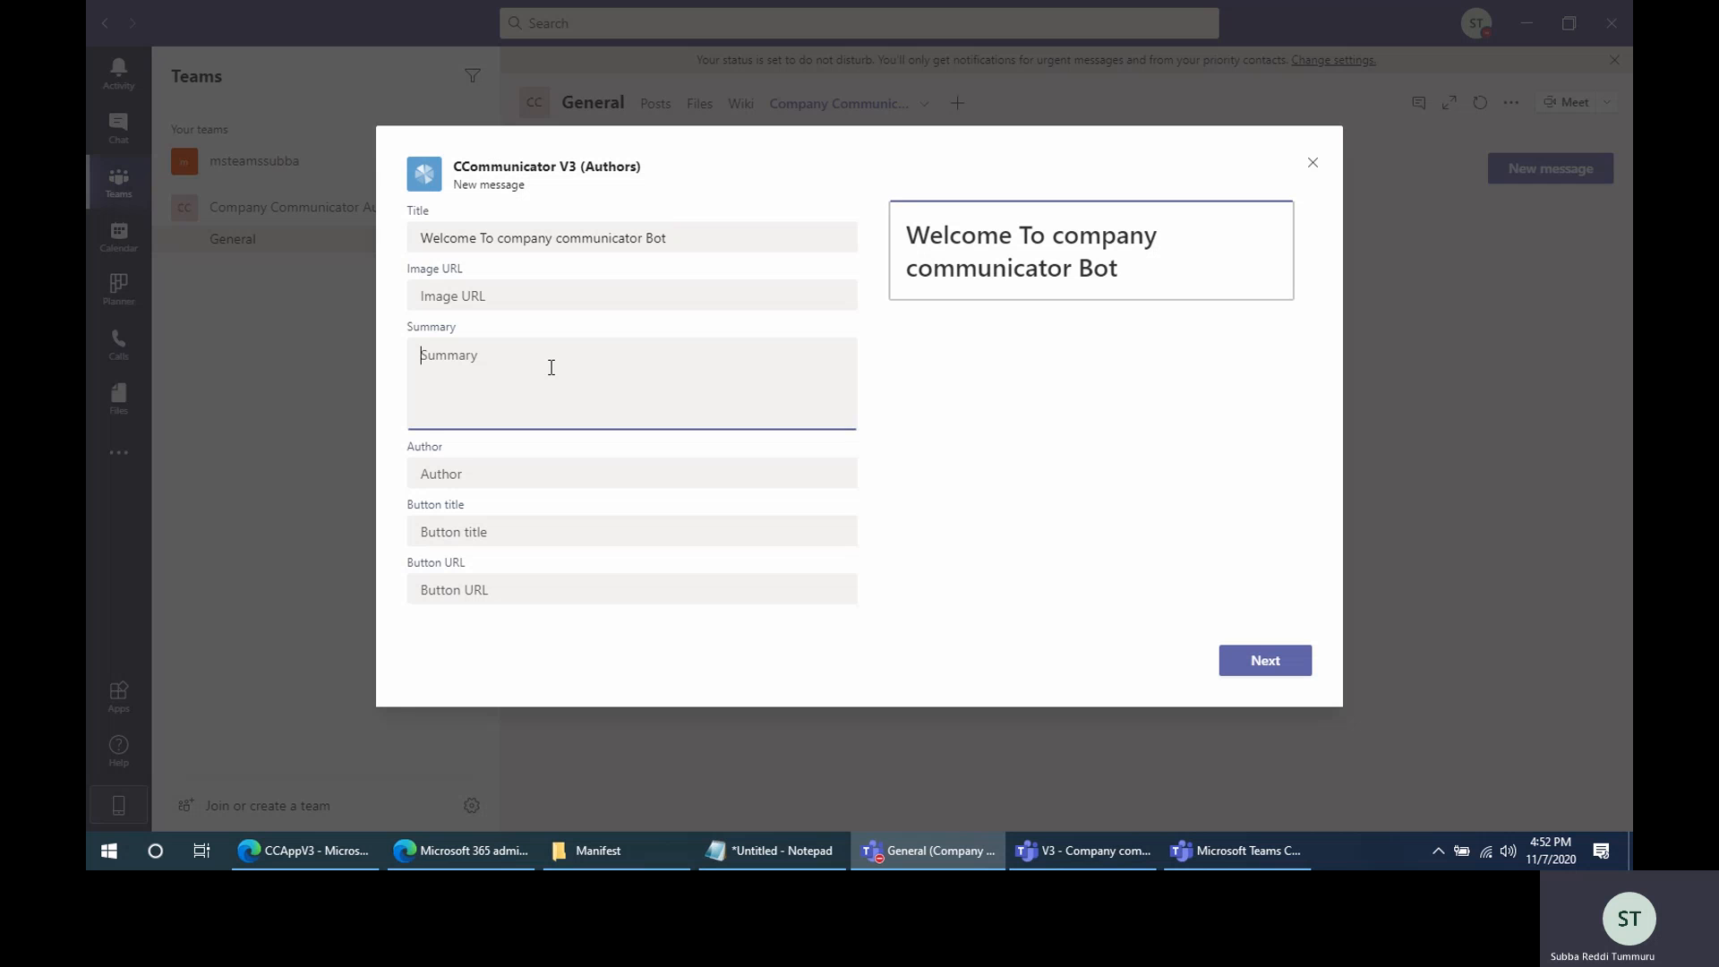
text(This )
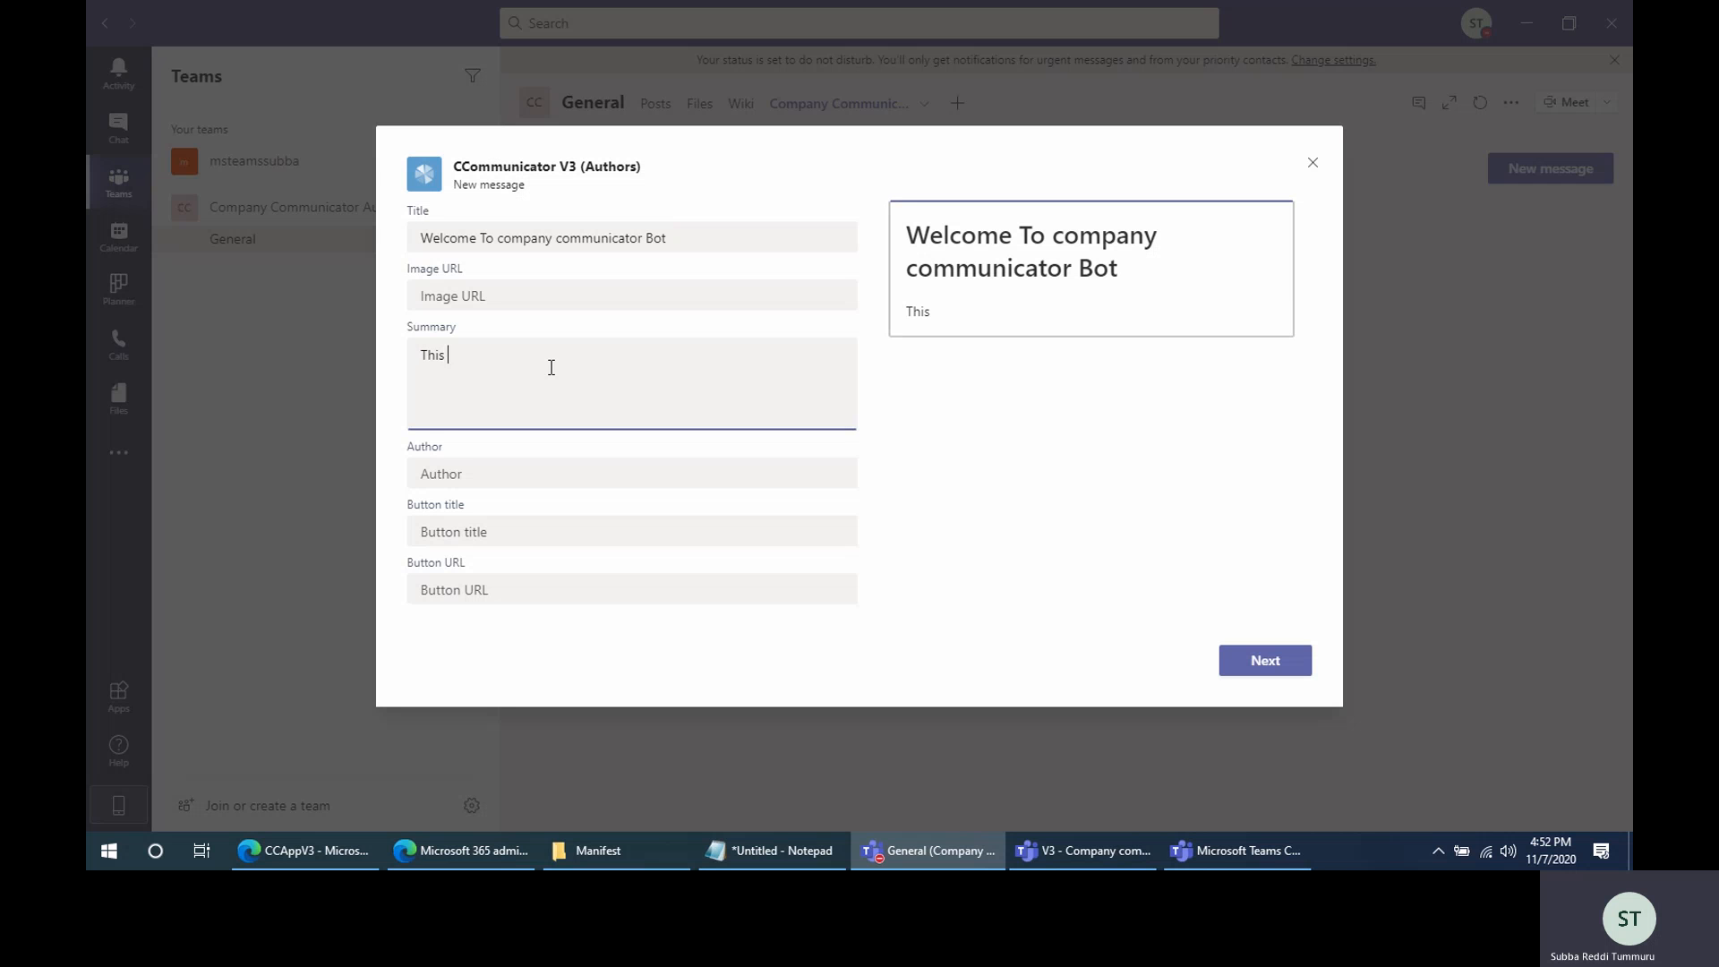
text(bot will send all organ)
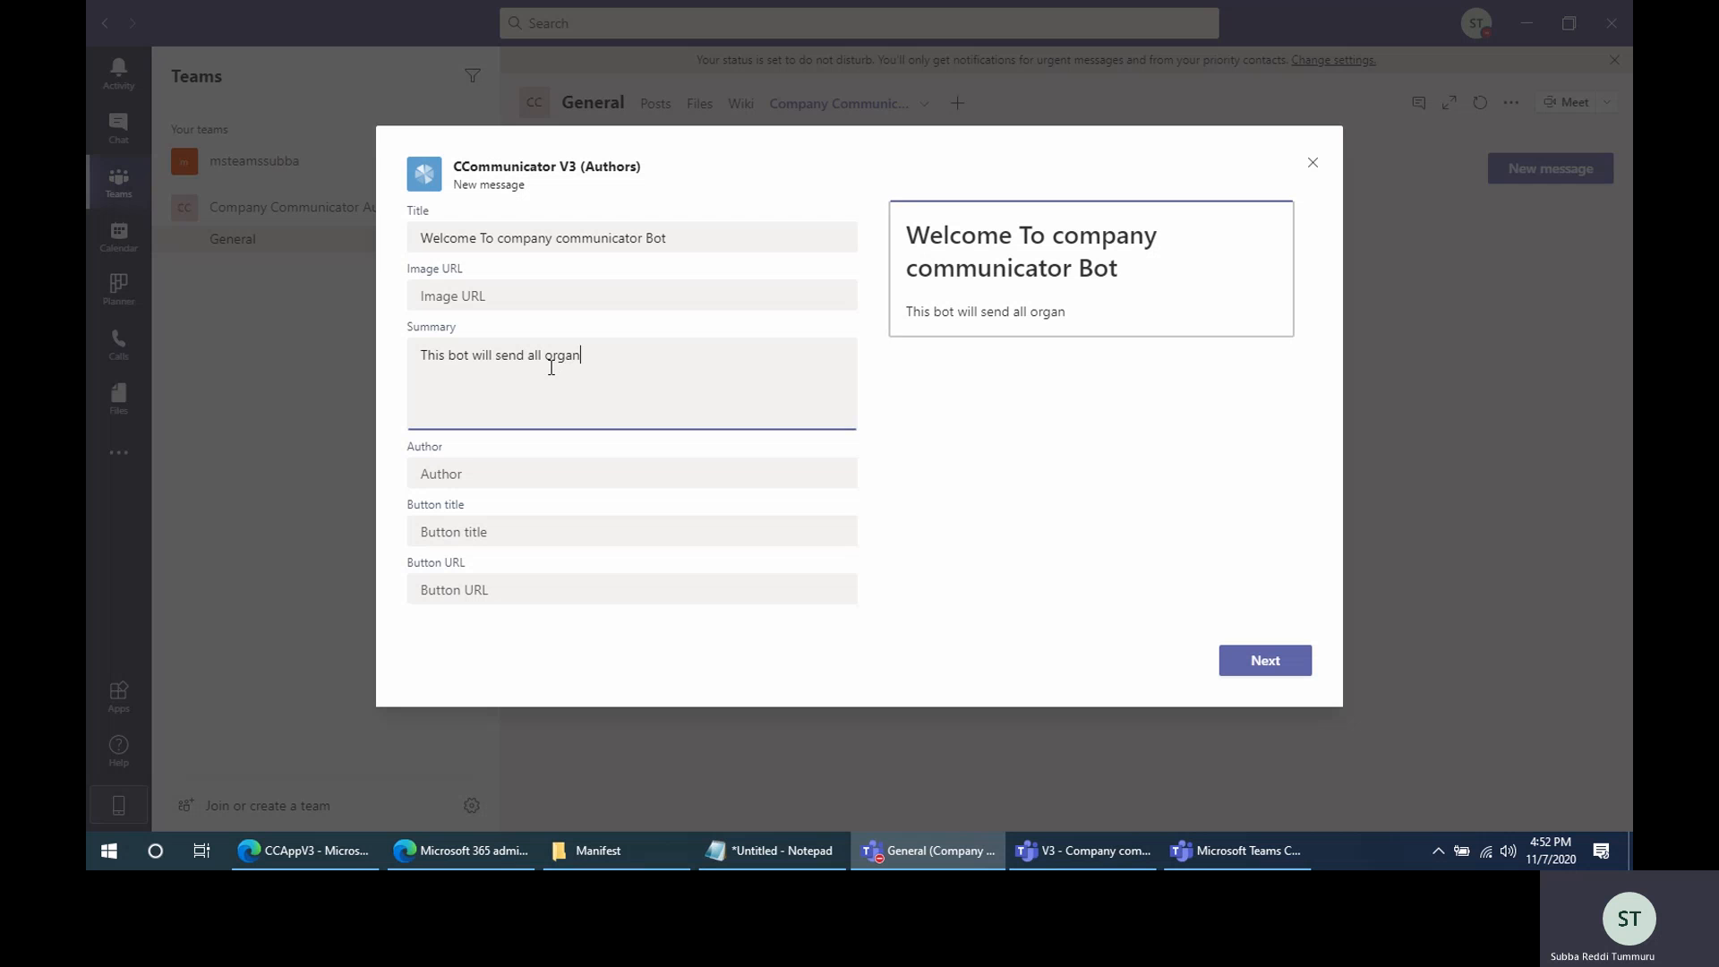
text(ization notifications)
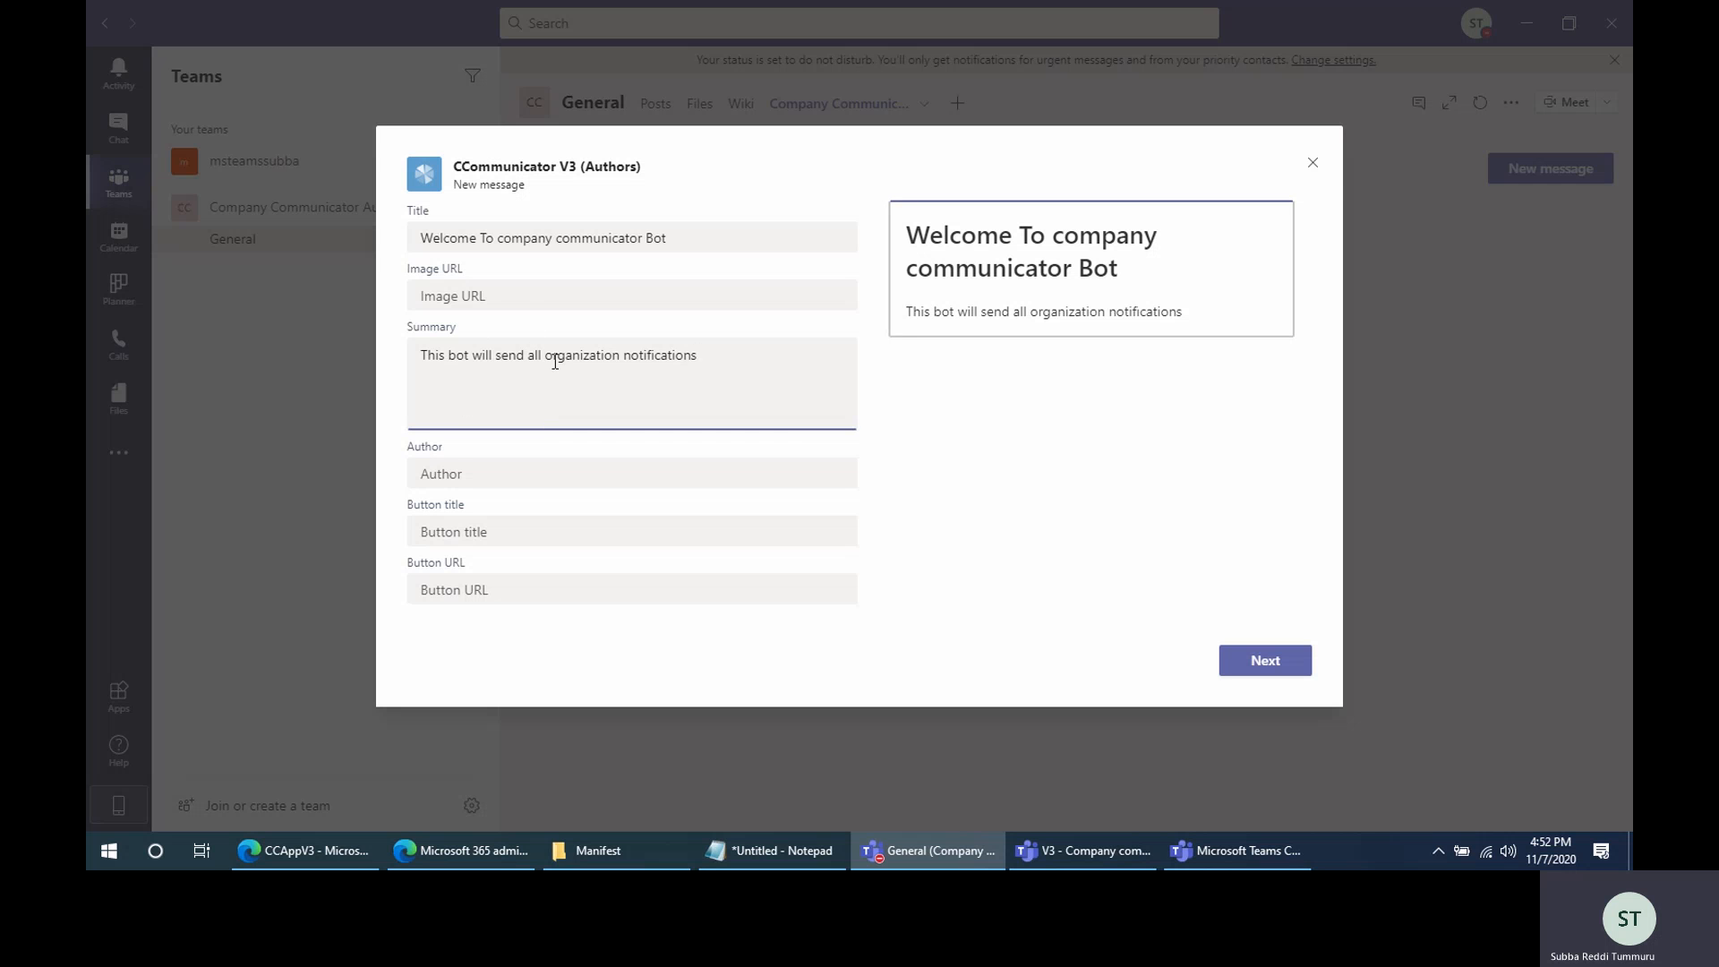
click(516, 302)
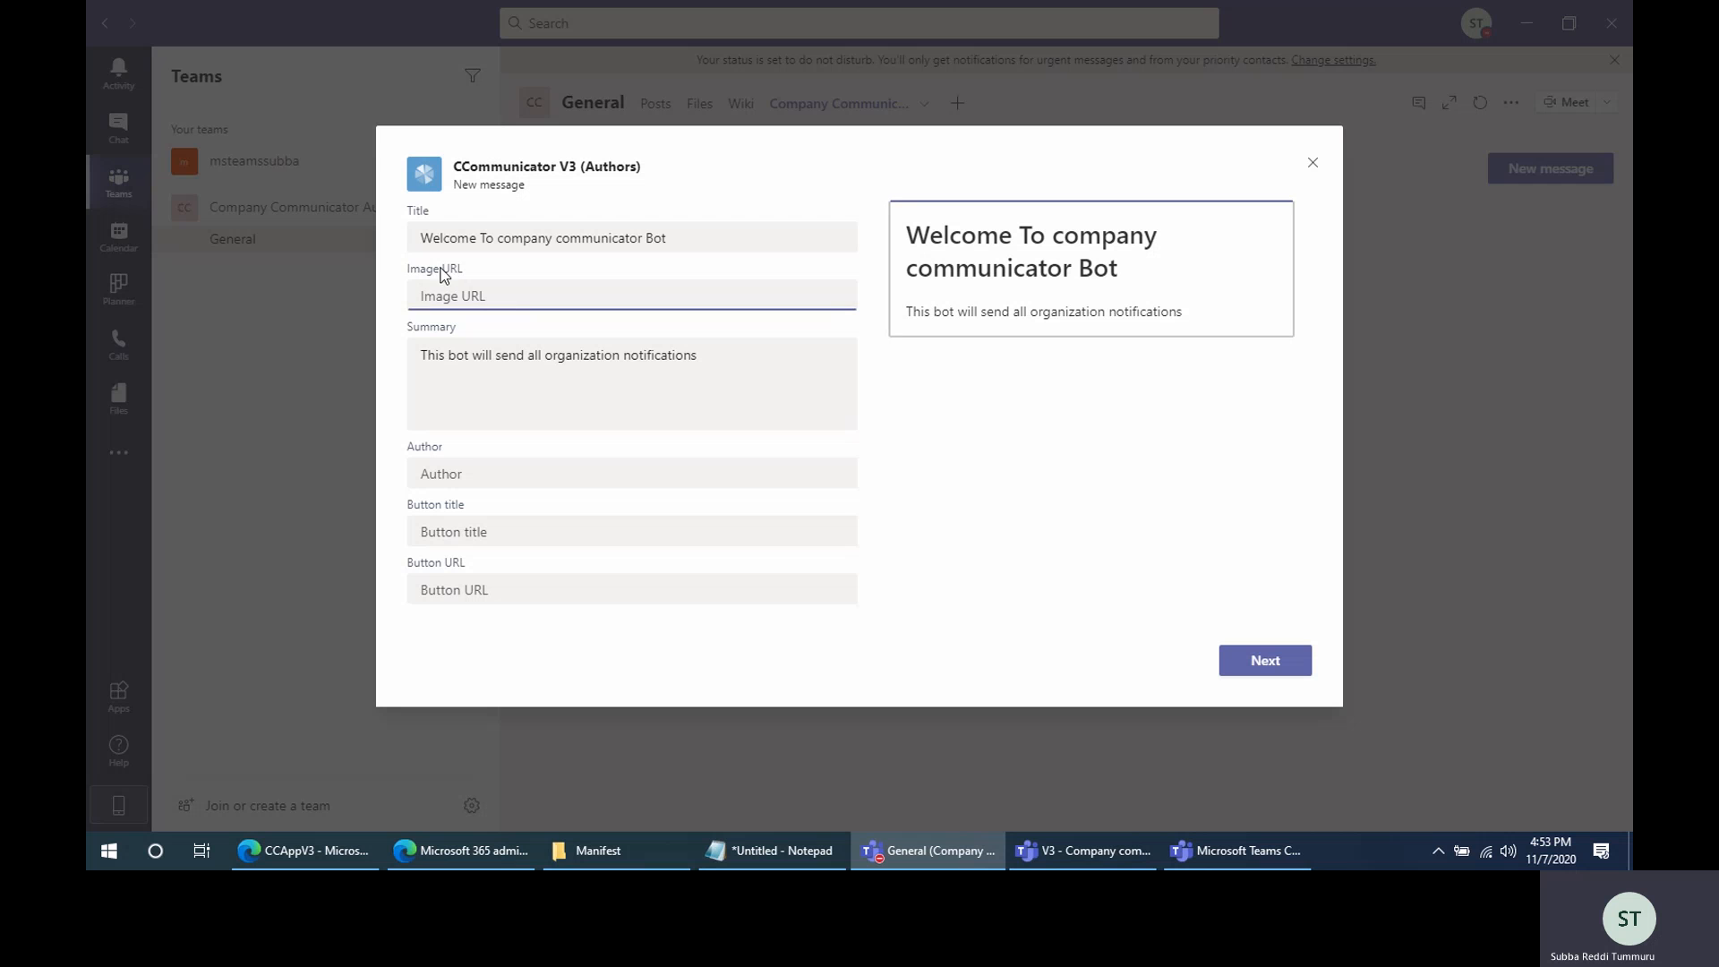
click(464, 358)
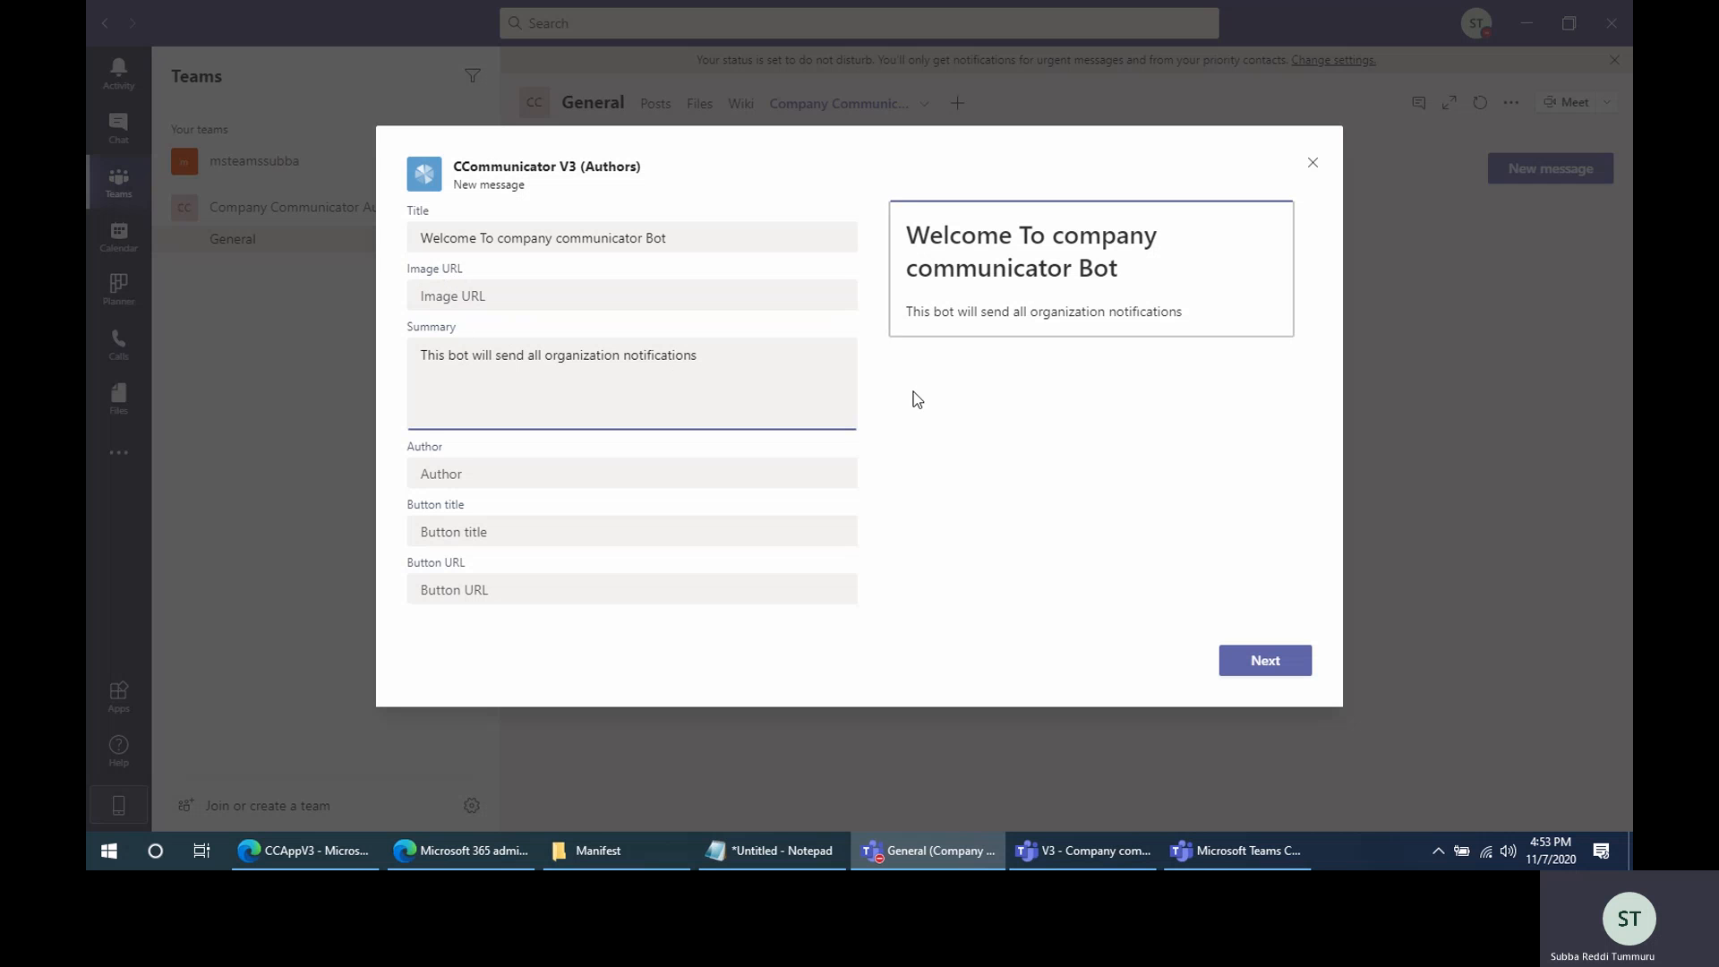
click(747, 379)
Set the message author to "HR Department"
click(497, 467)
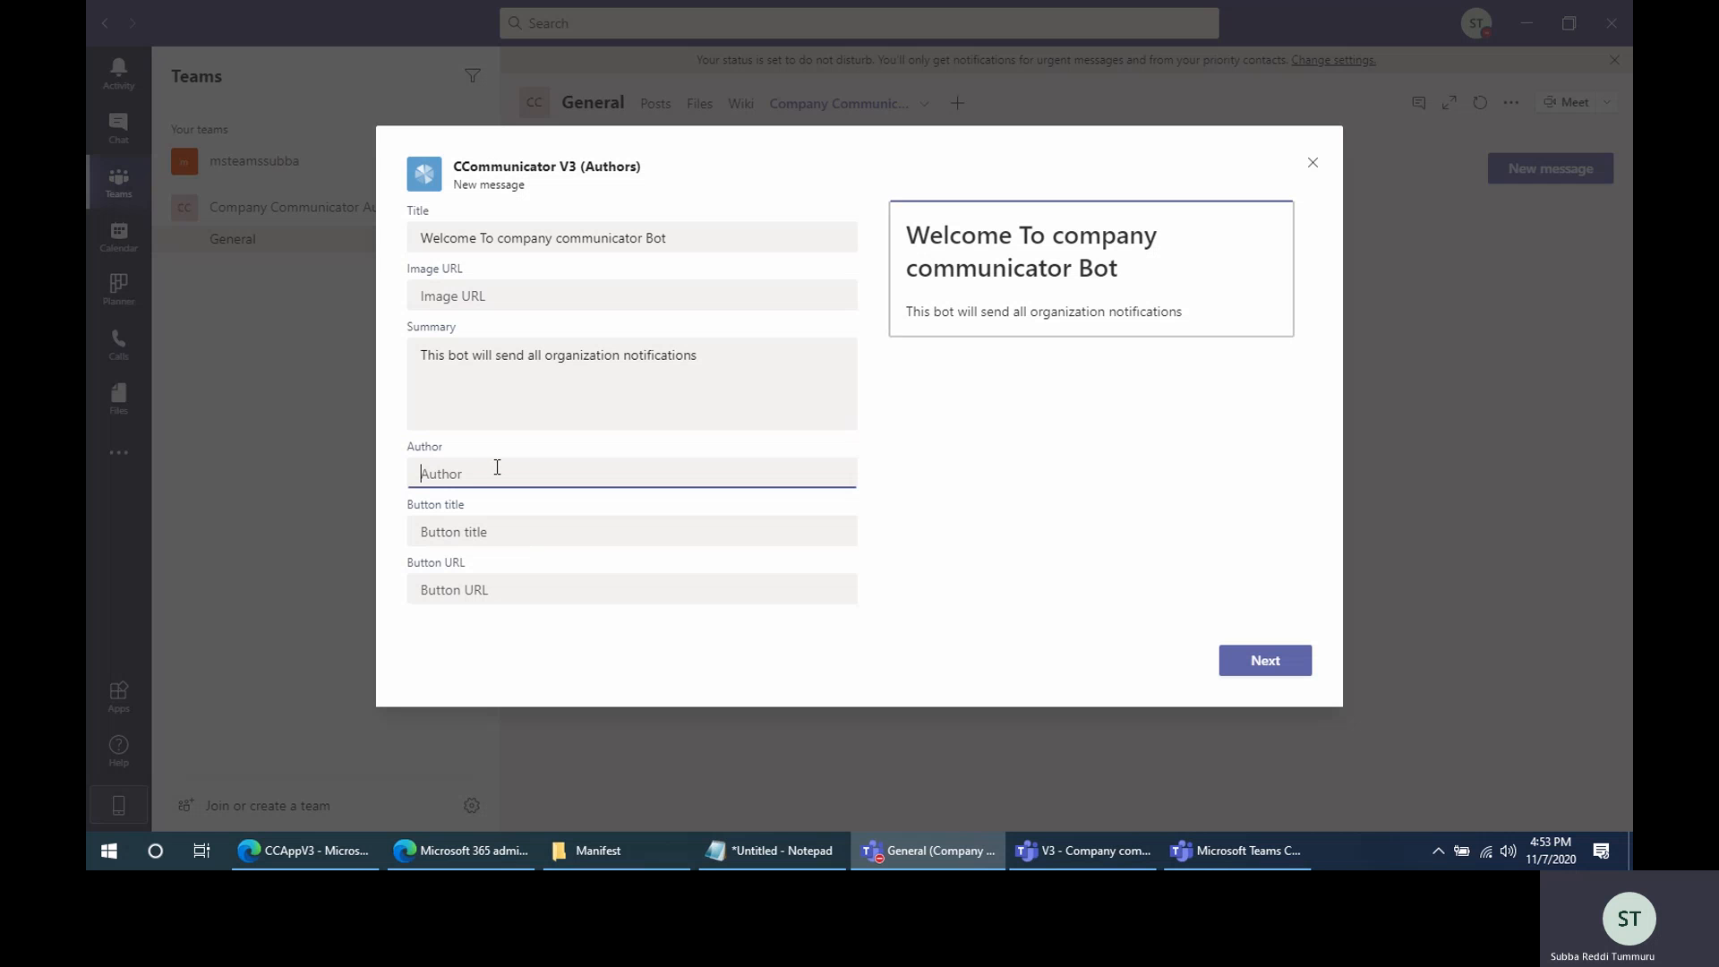
text(HR Dp)
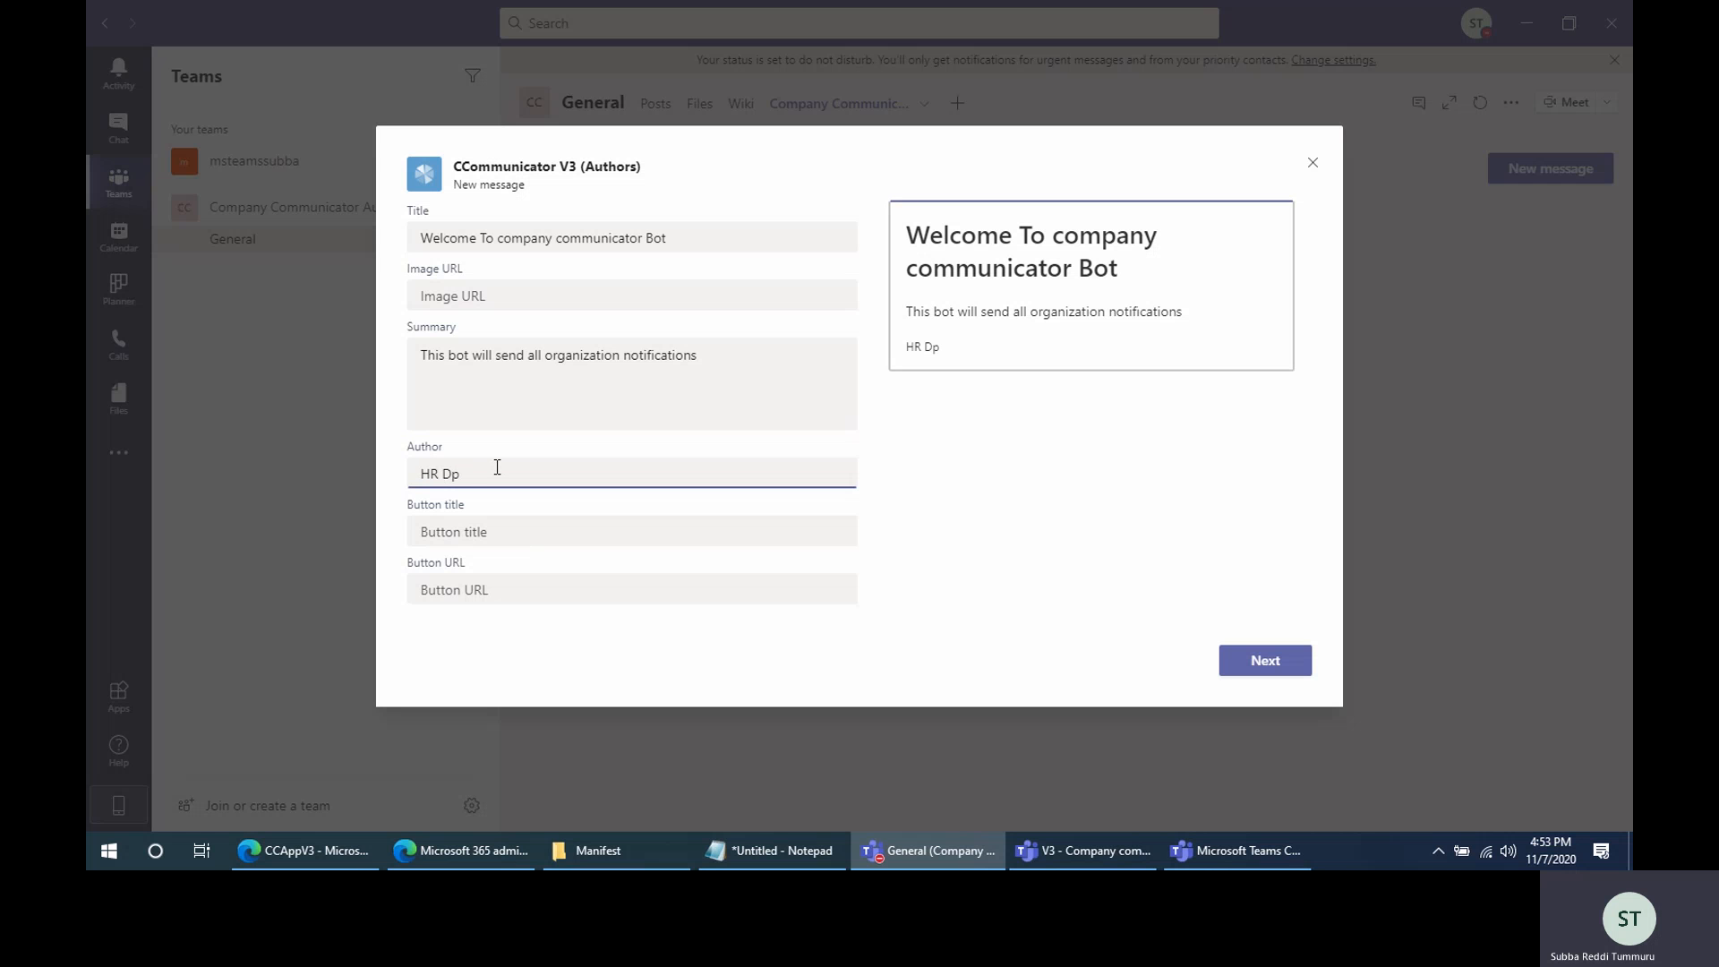
key(BackSpace)
text(epartment)
Set the message's button title to "Click here to see the policies"
click(496, 531)
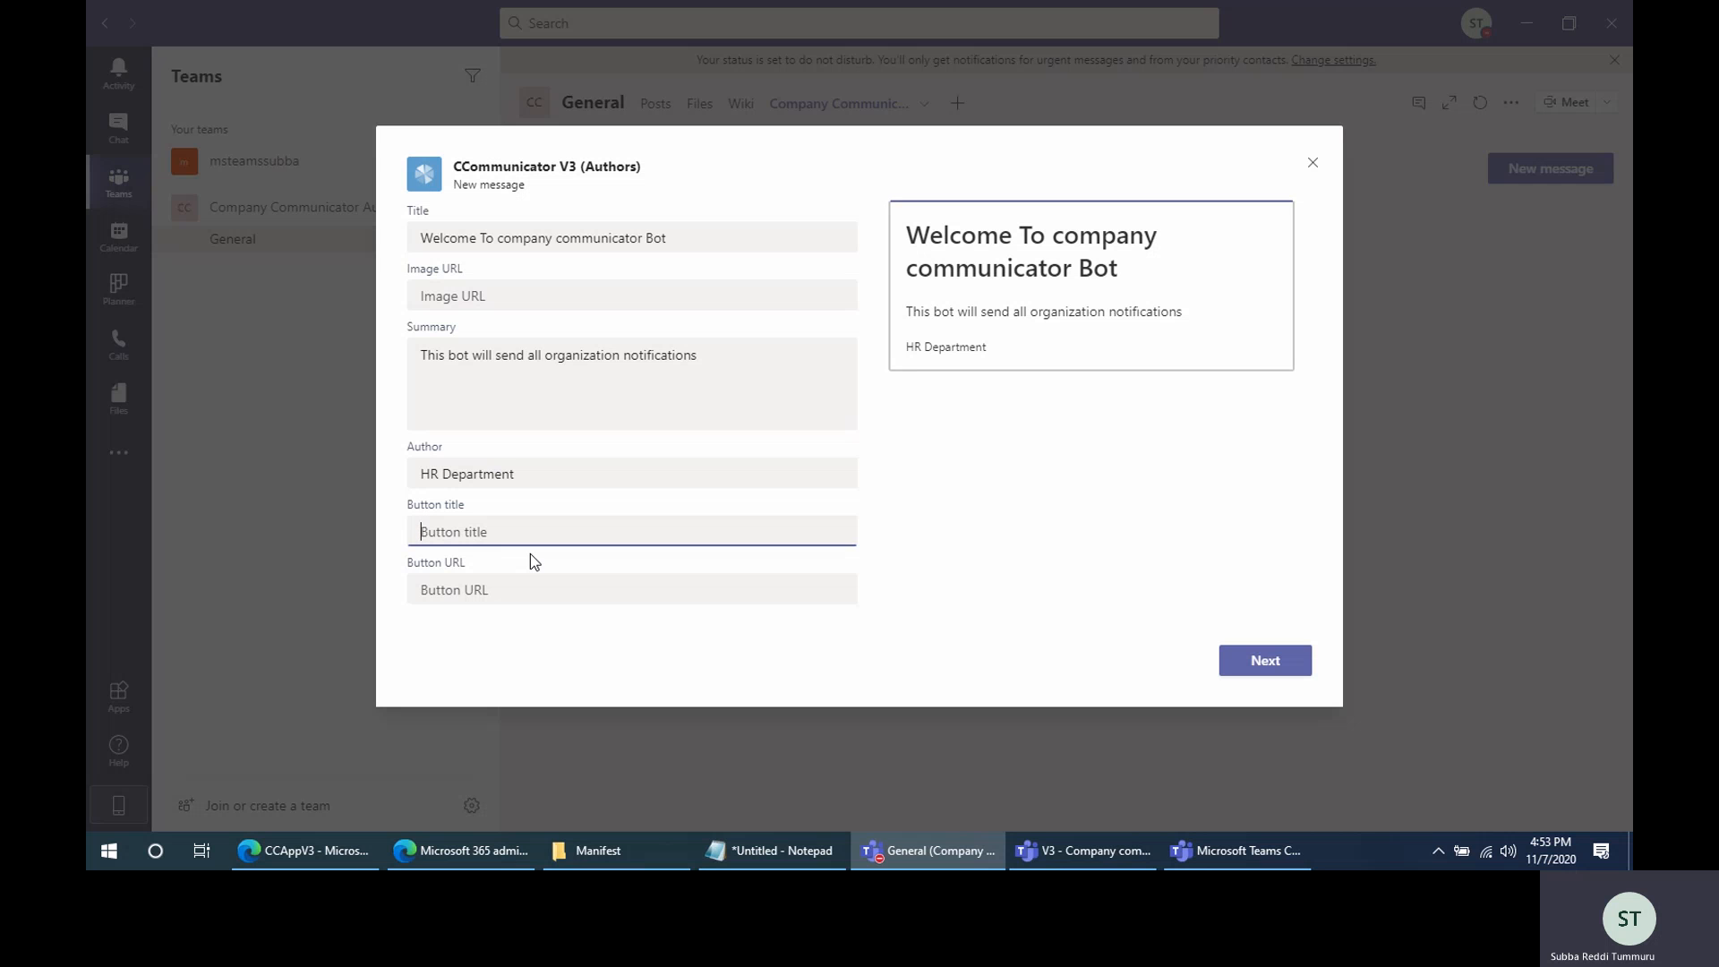
text(Cli)
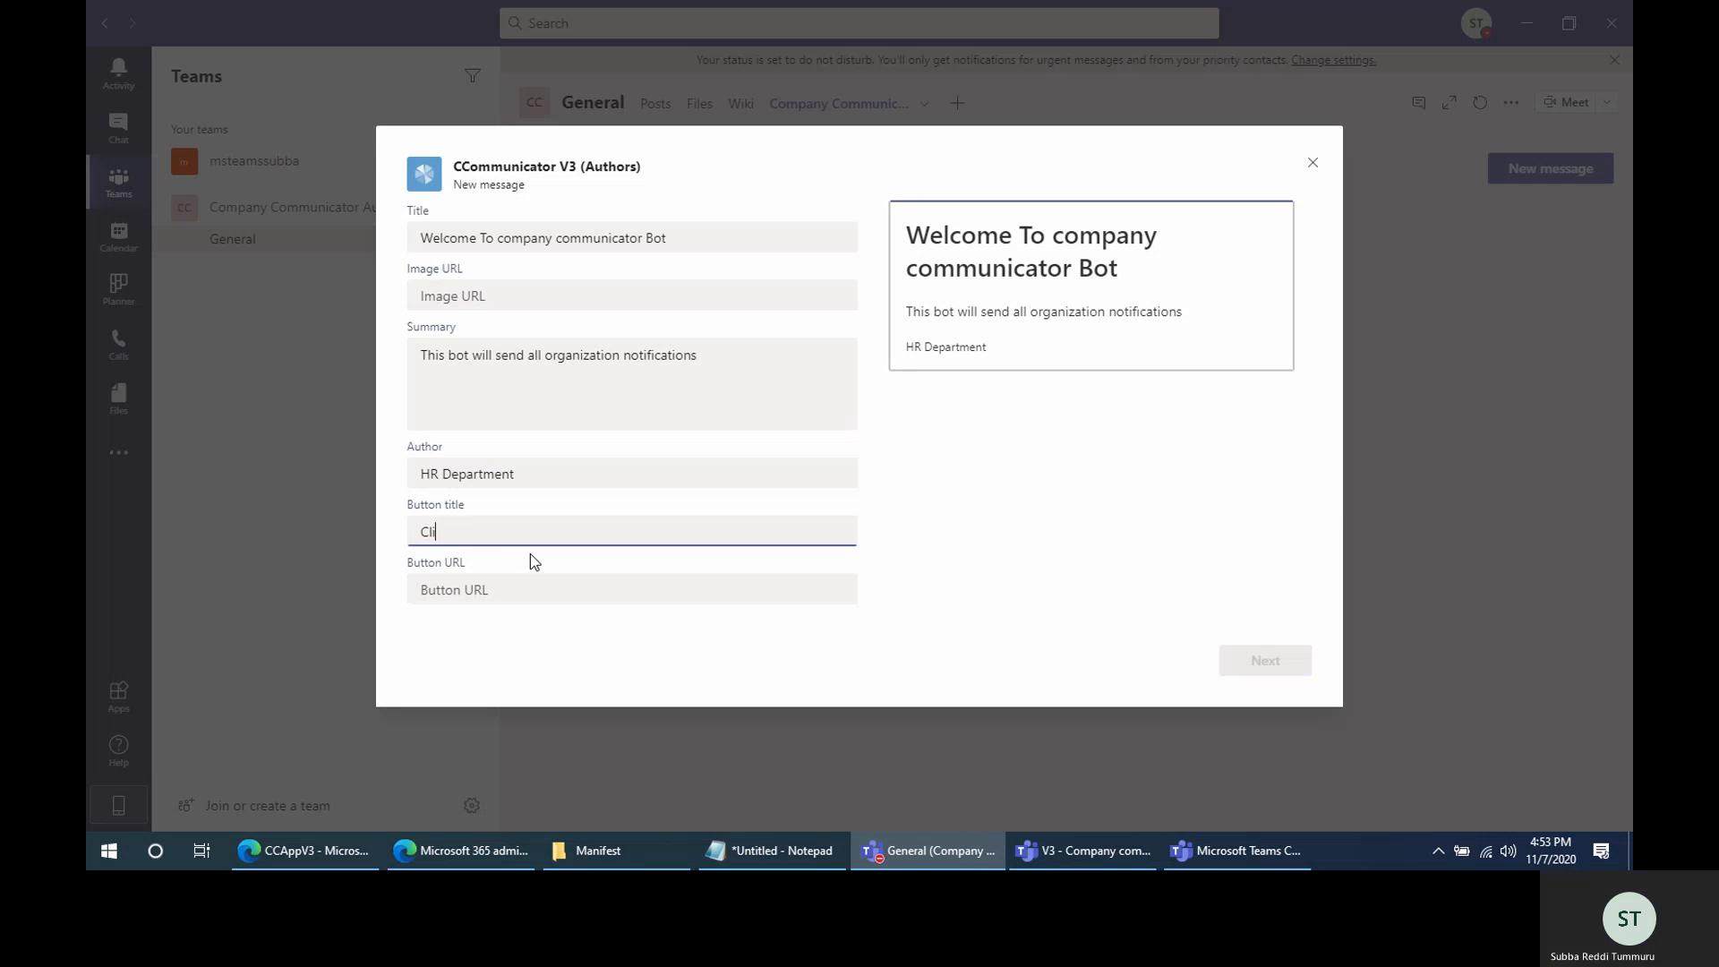
text(ck here to se)
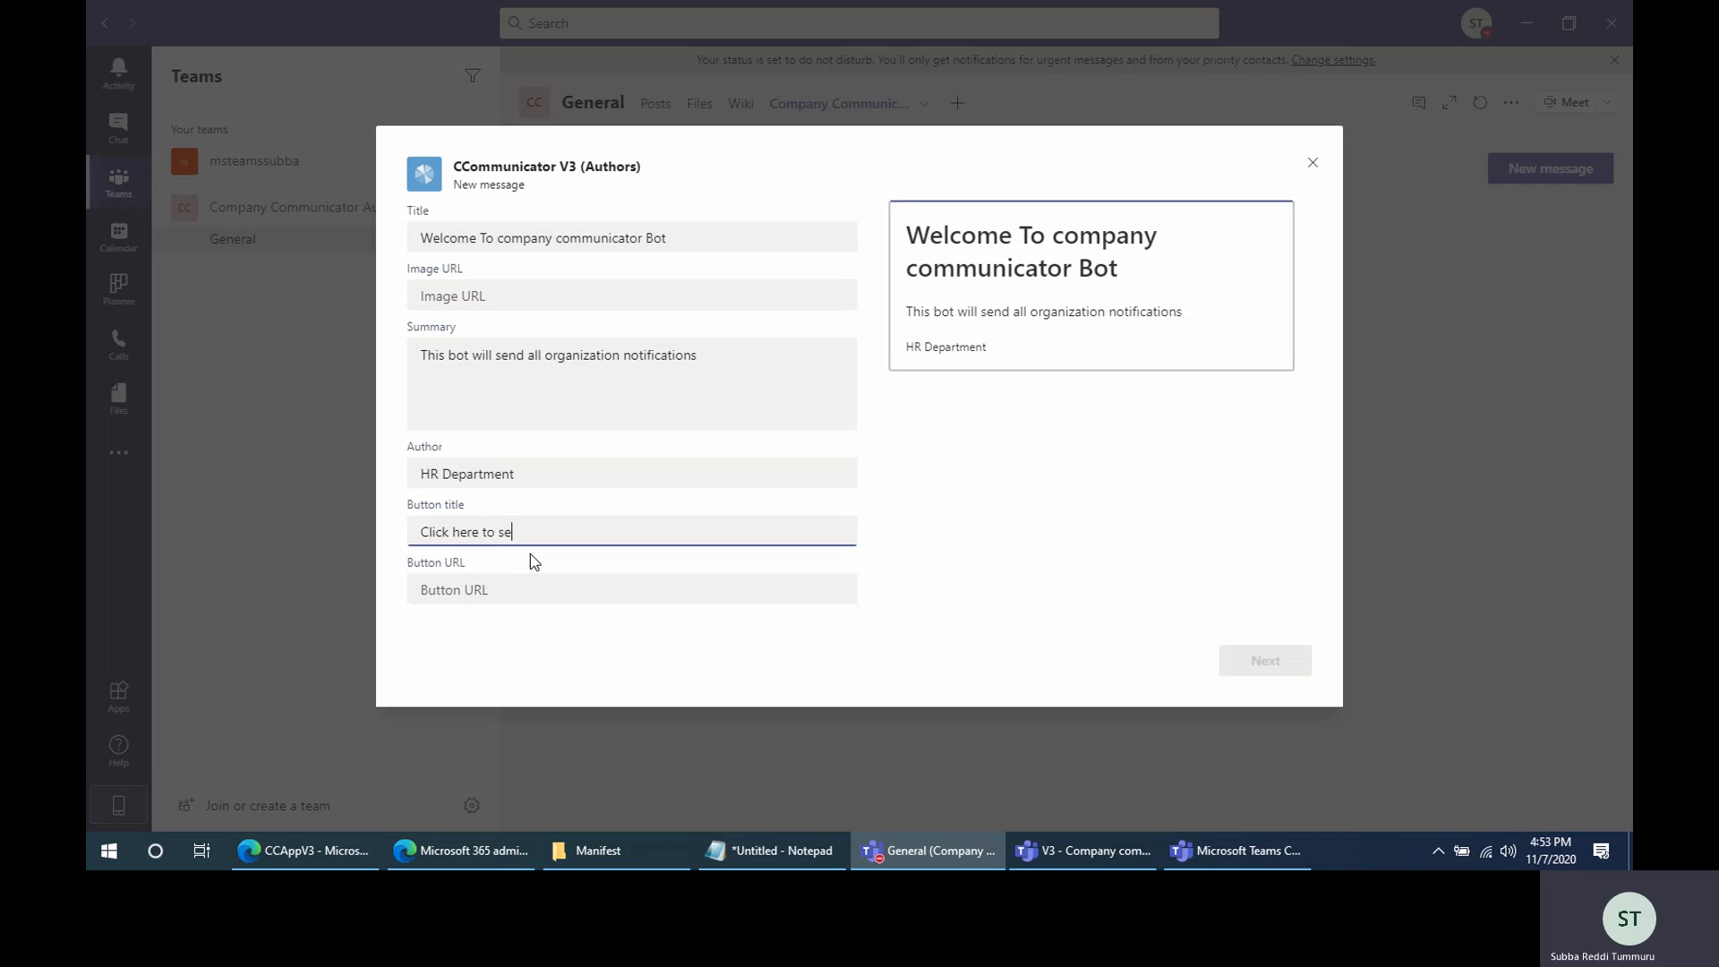
text(e the pocli)
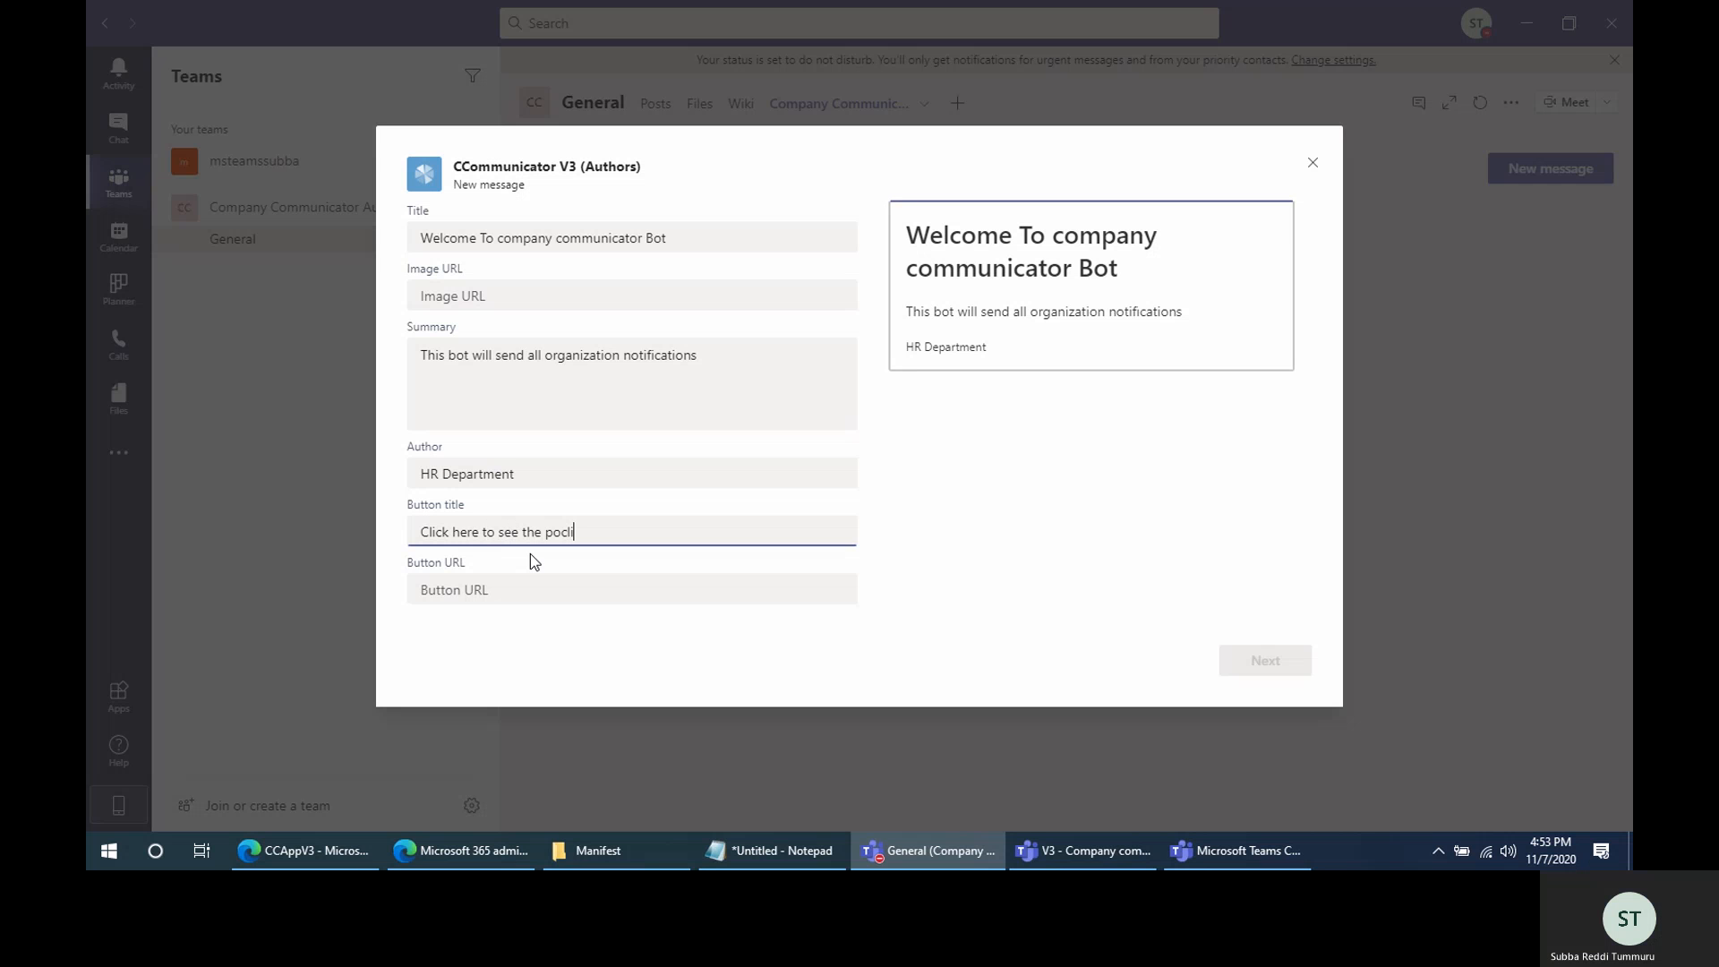
key(BackSpace)
key(BackSpace)
key(BackSpace)
text(licies)
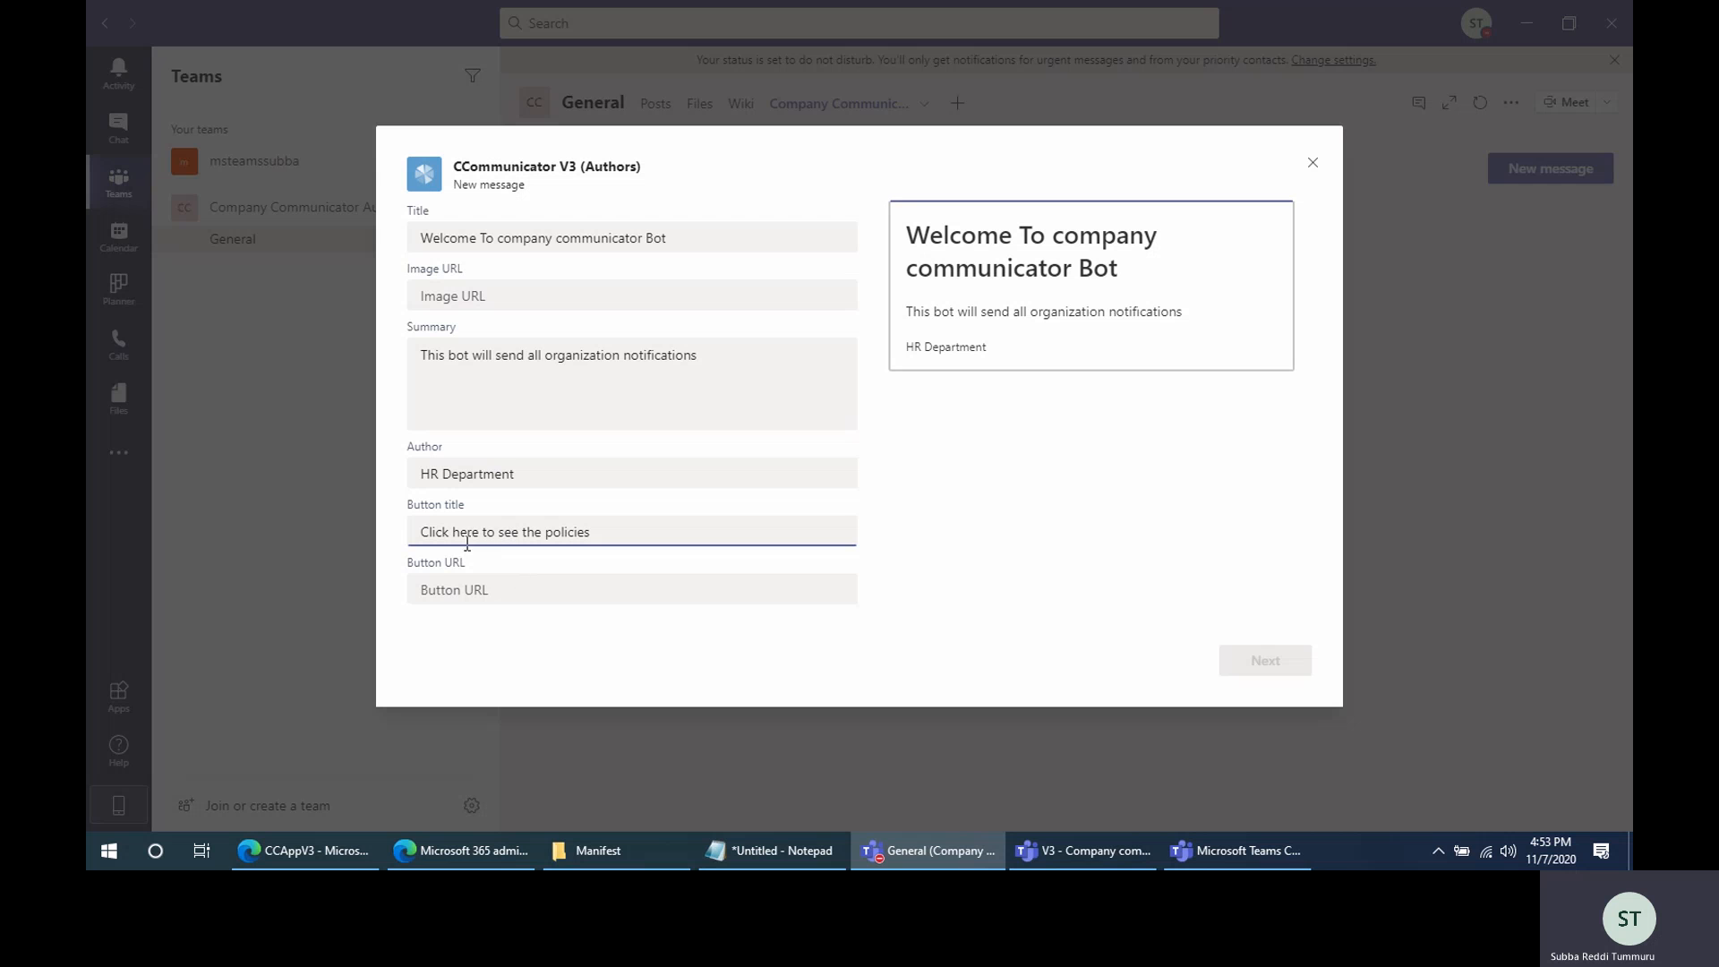
click(490, 583)
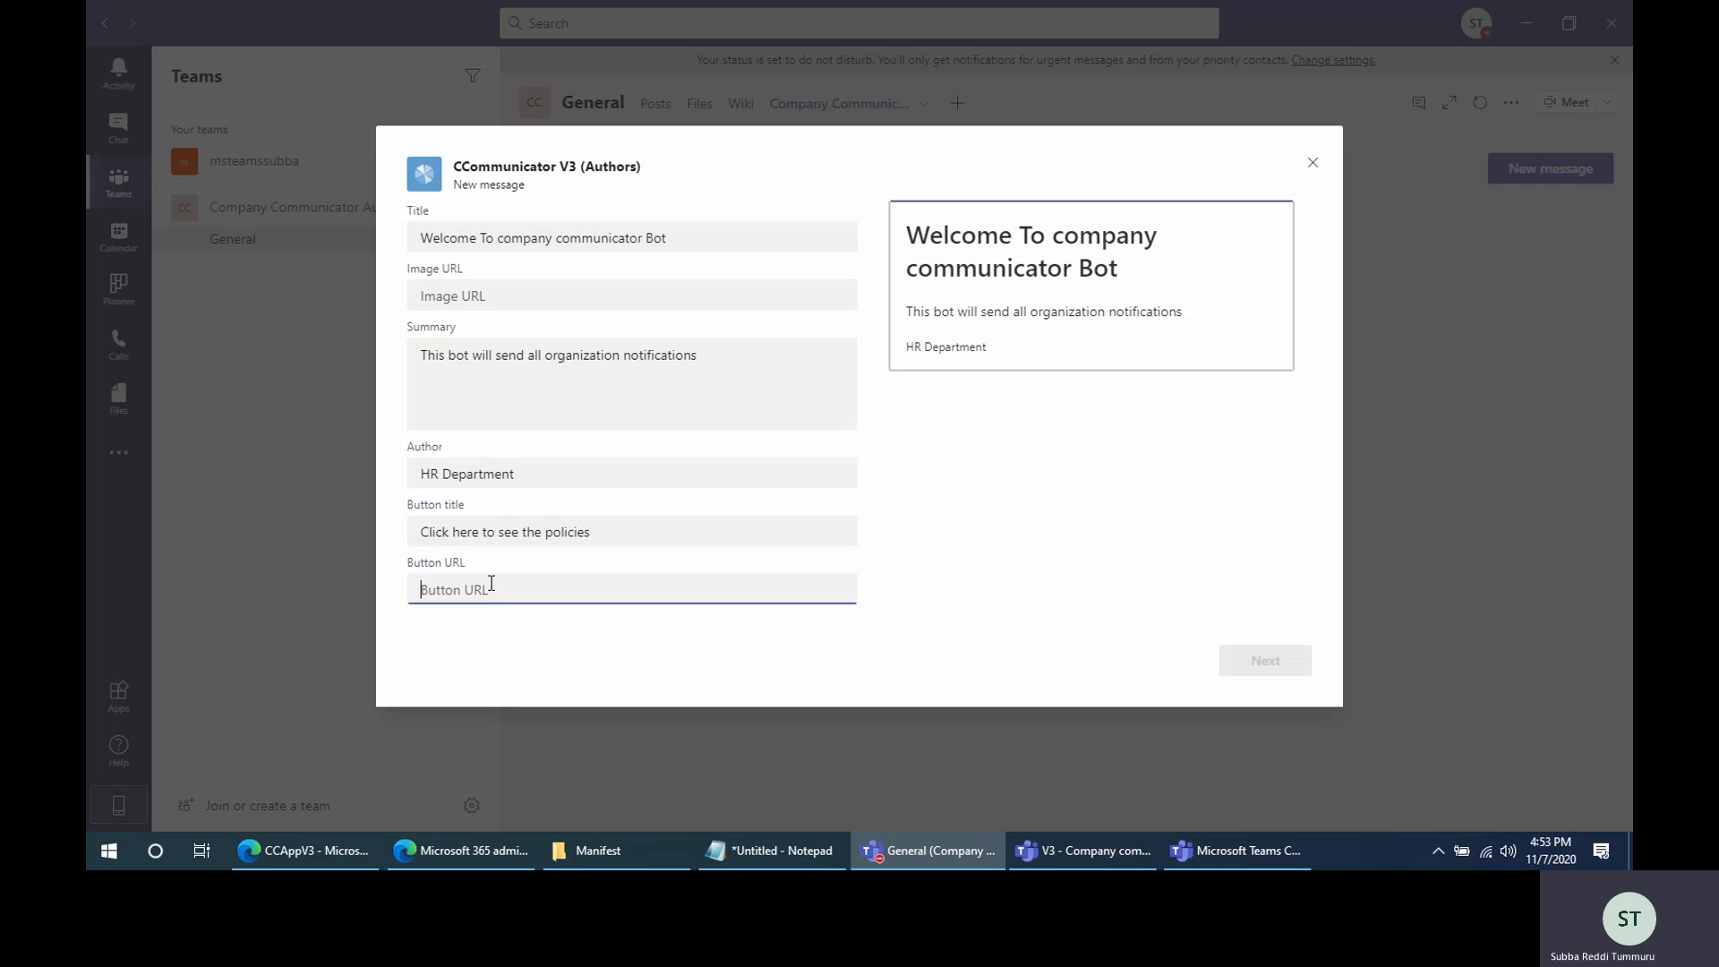
text(https://)
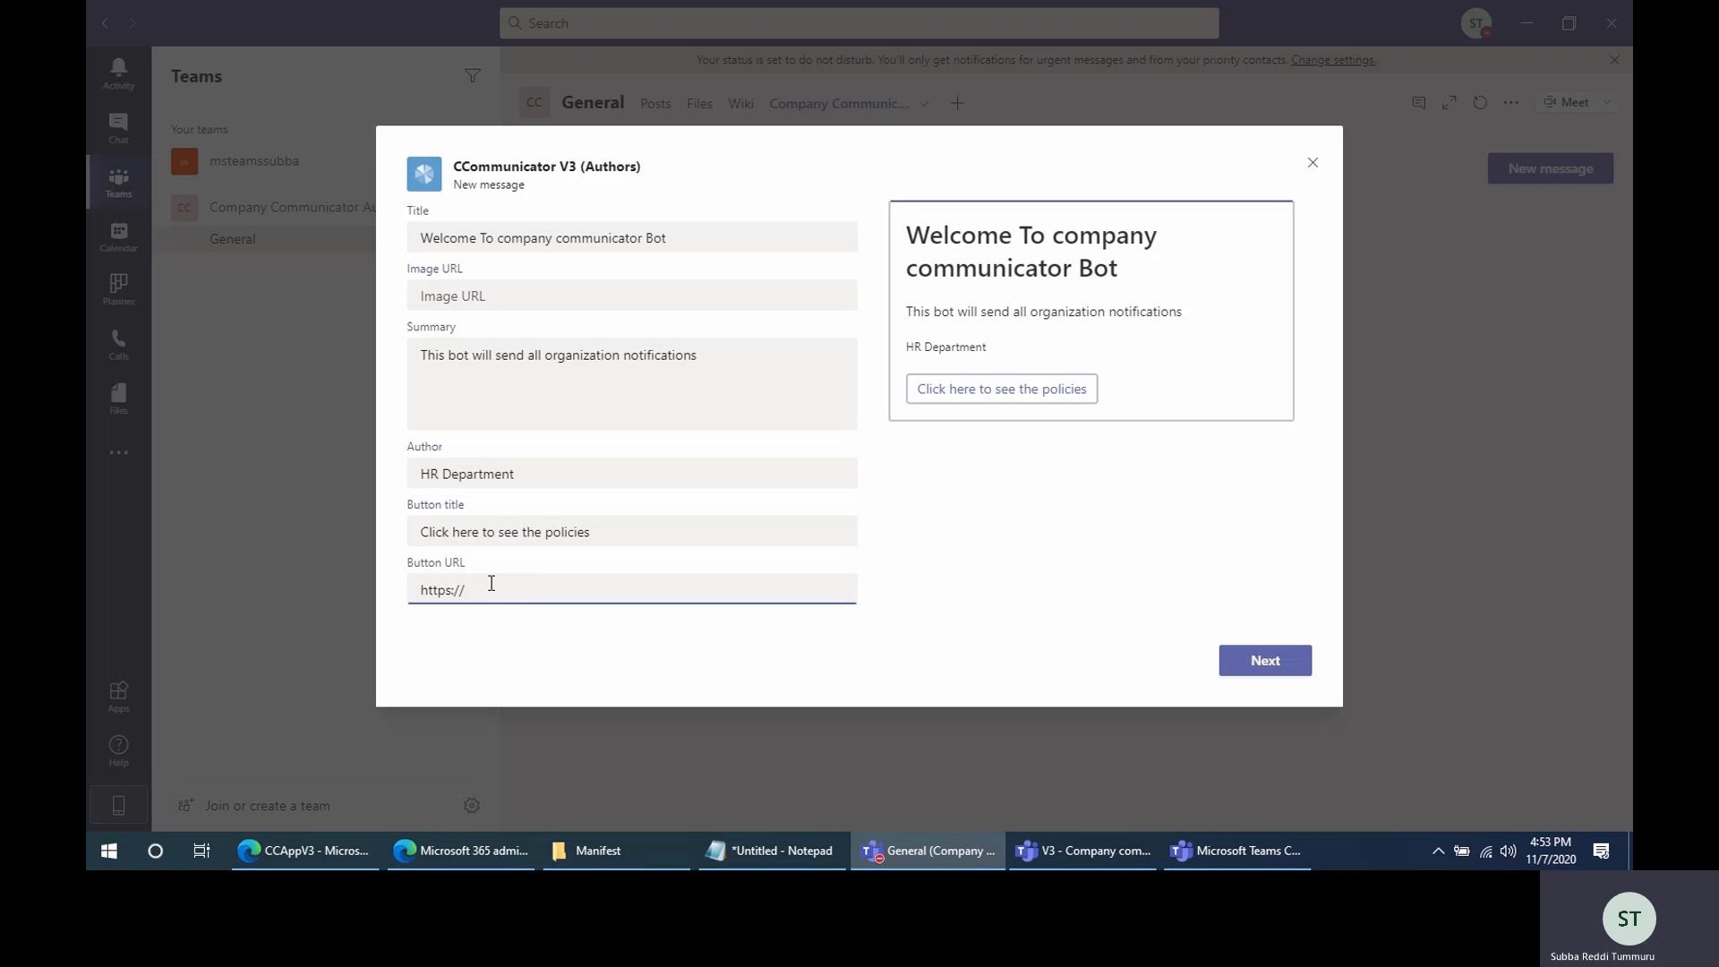
text(google.com)
click(513, 534)
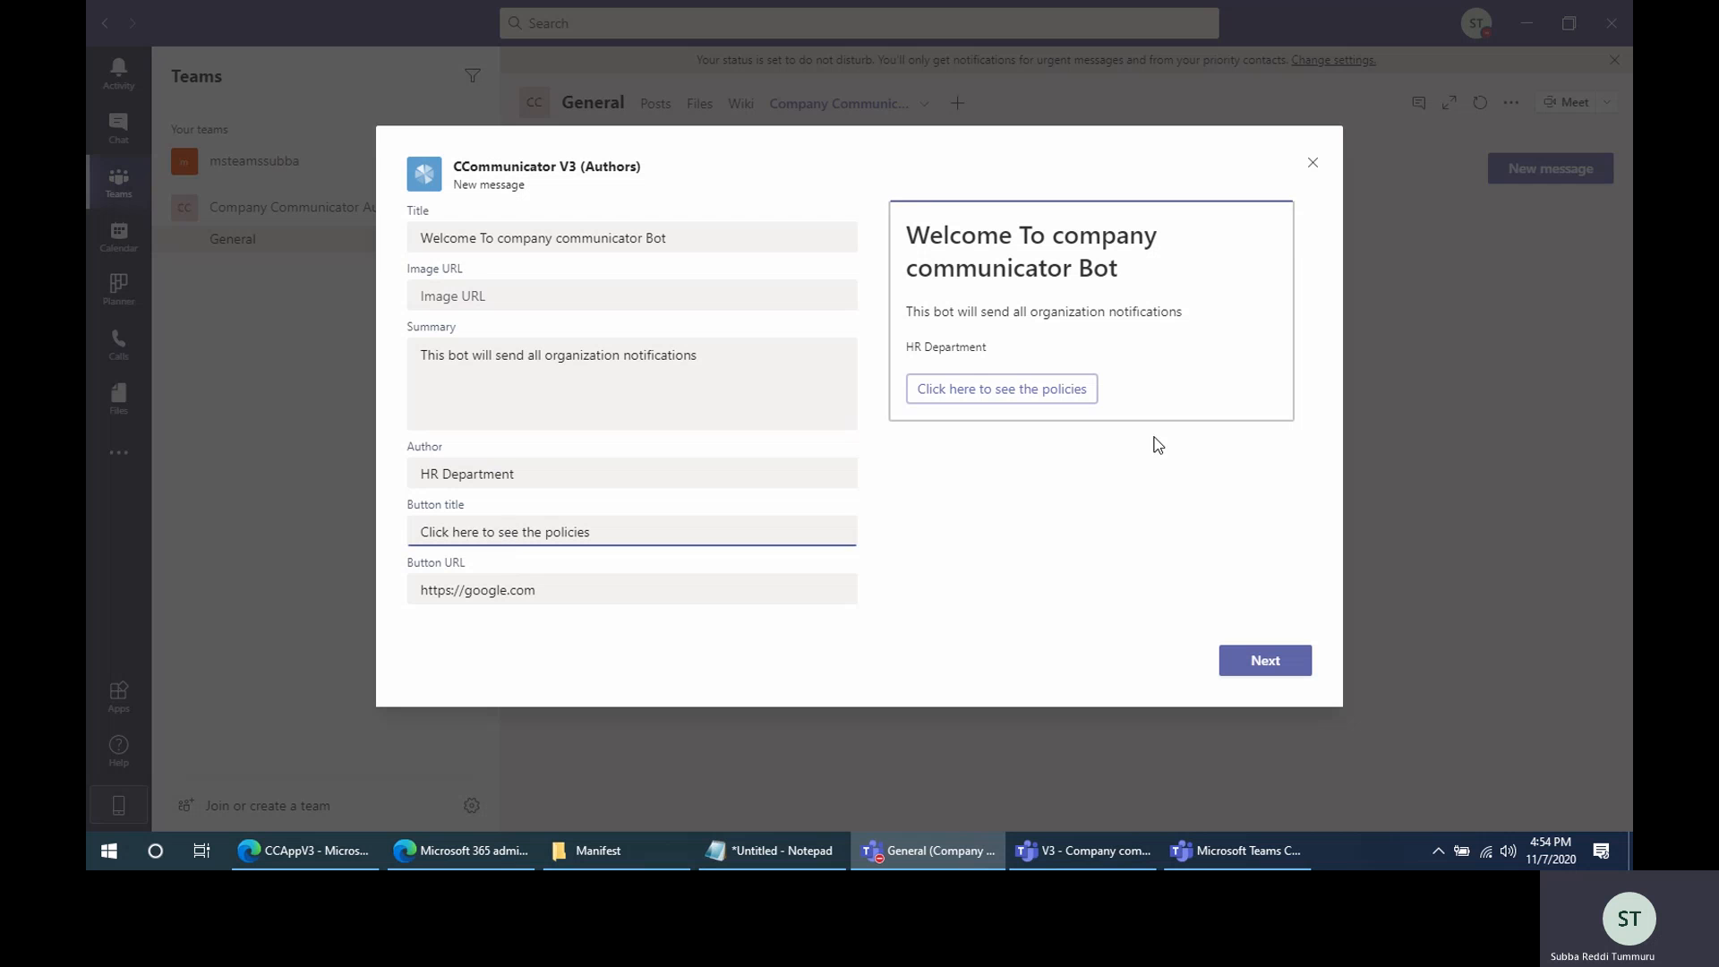
click(509, 296)
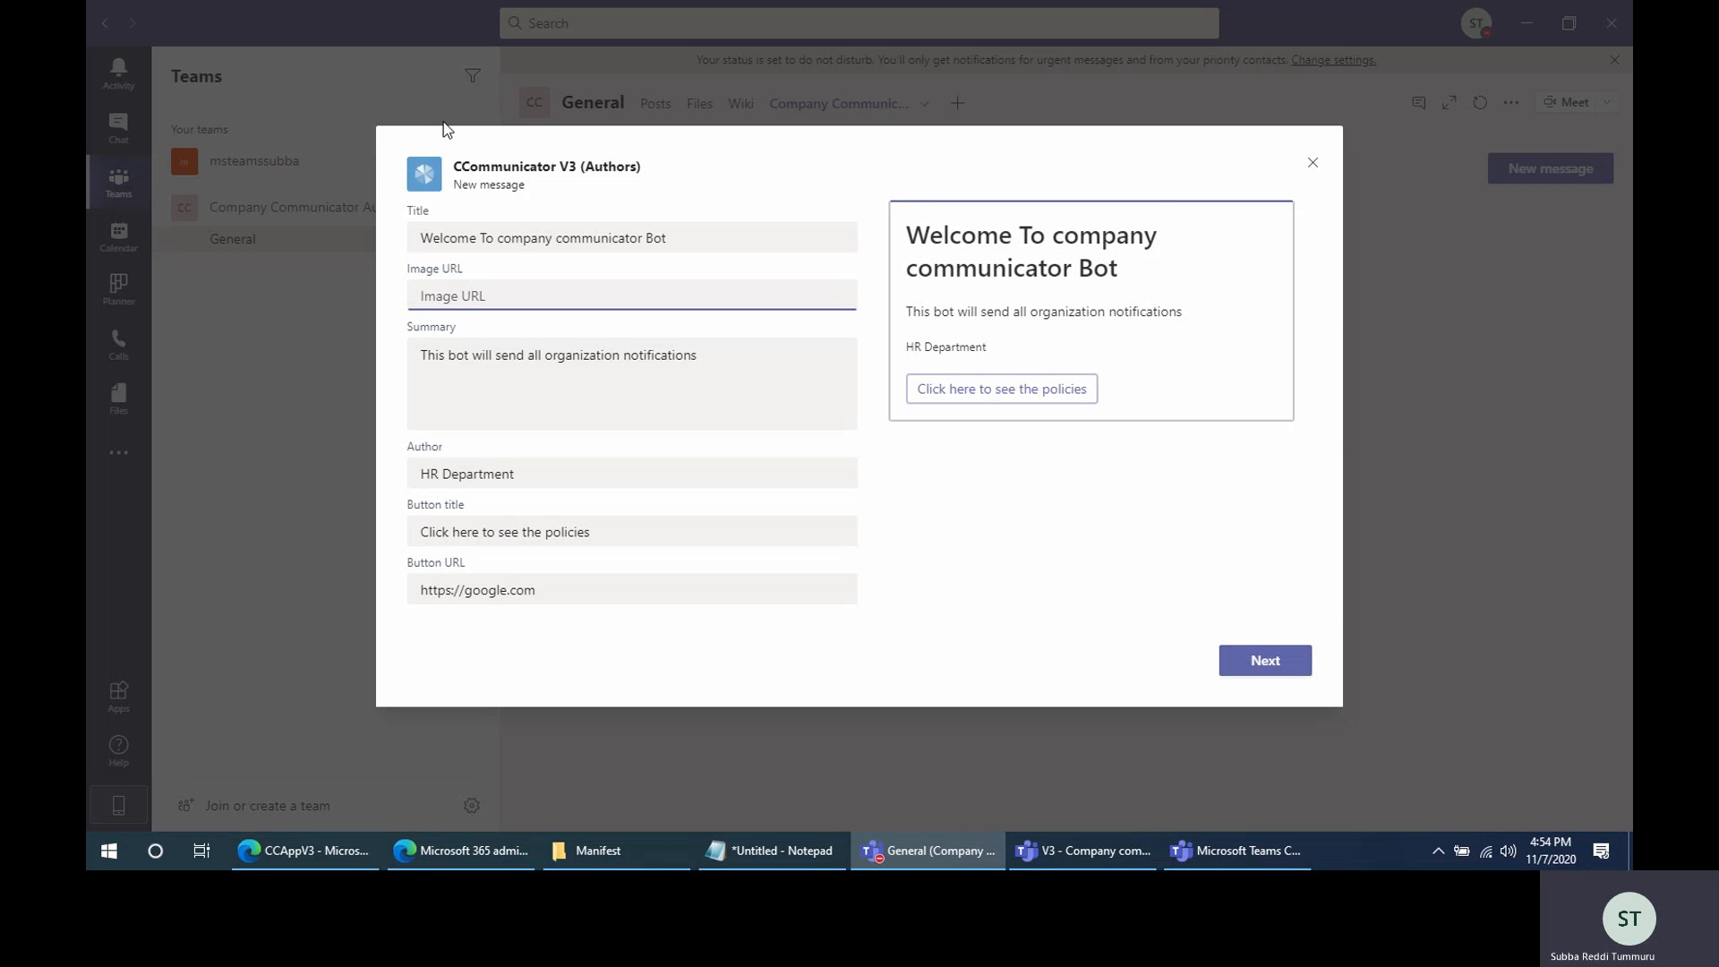
Address the message to the General channel of the Company Communicator Authors team and save it as a draft
click(1266, 664)
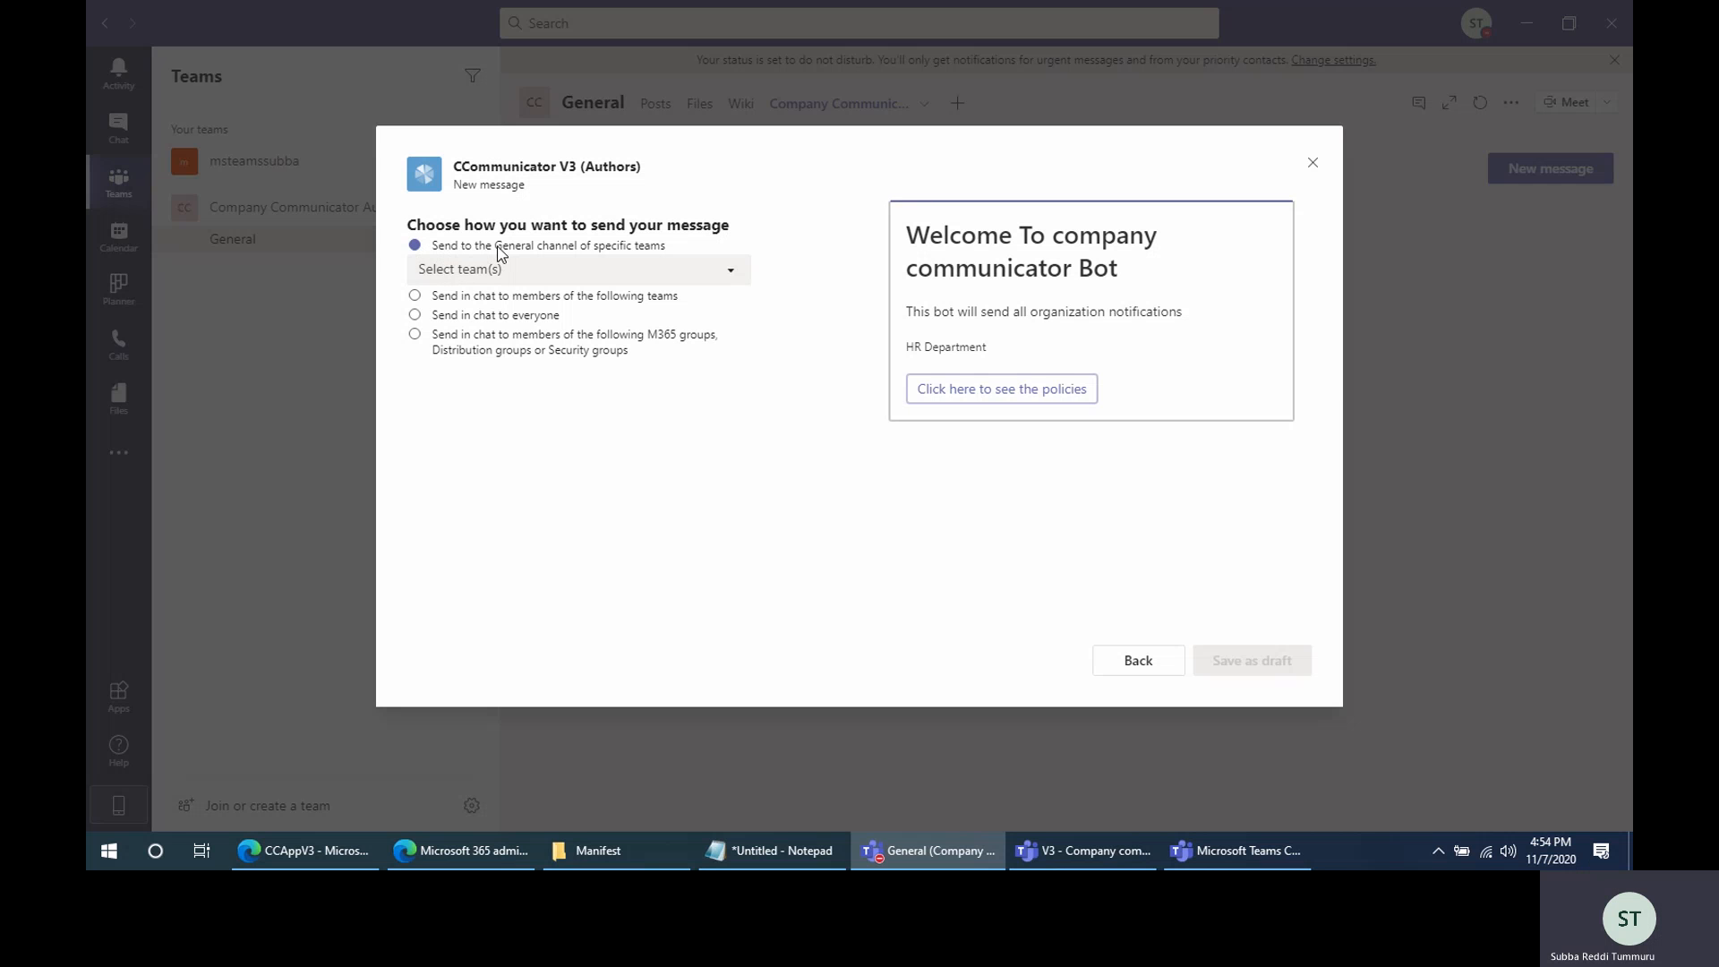
click(732, 274)
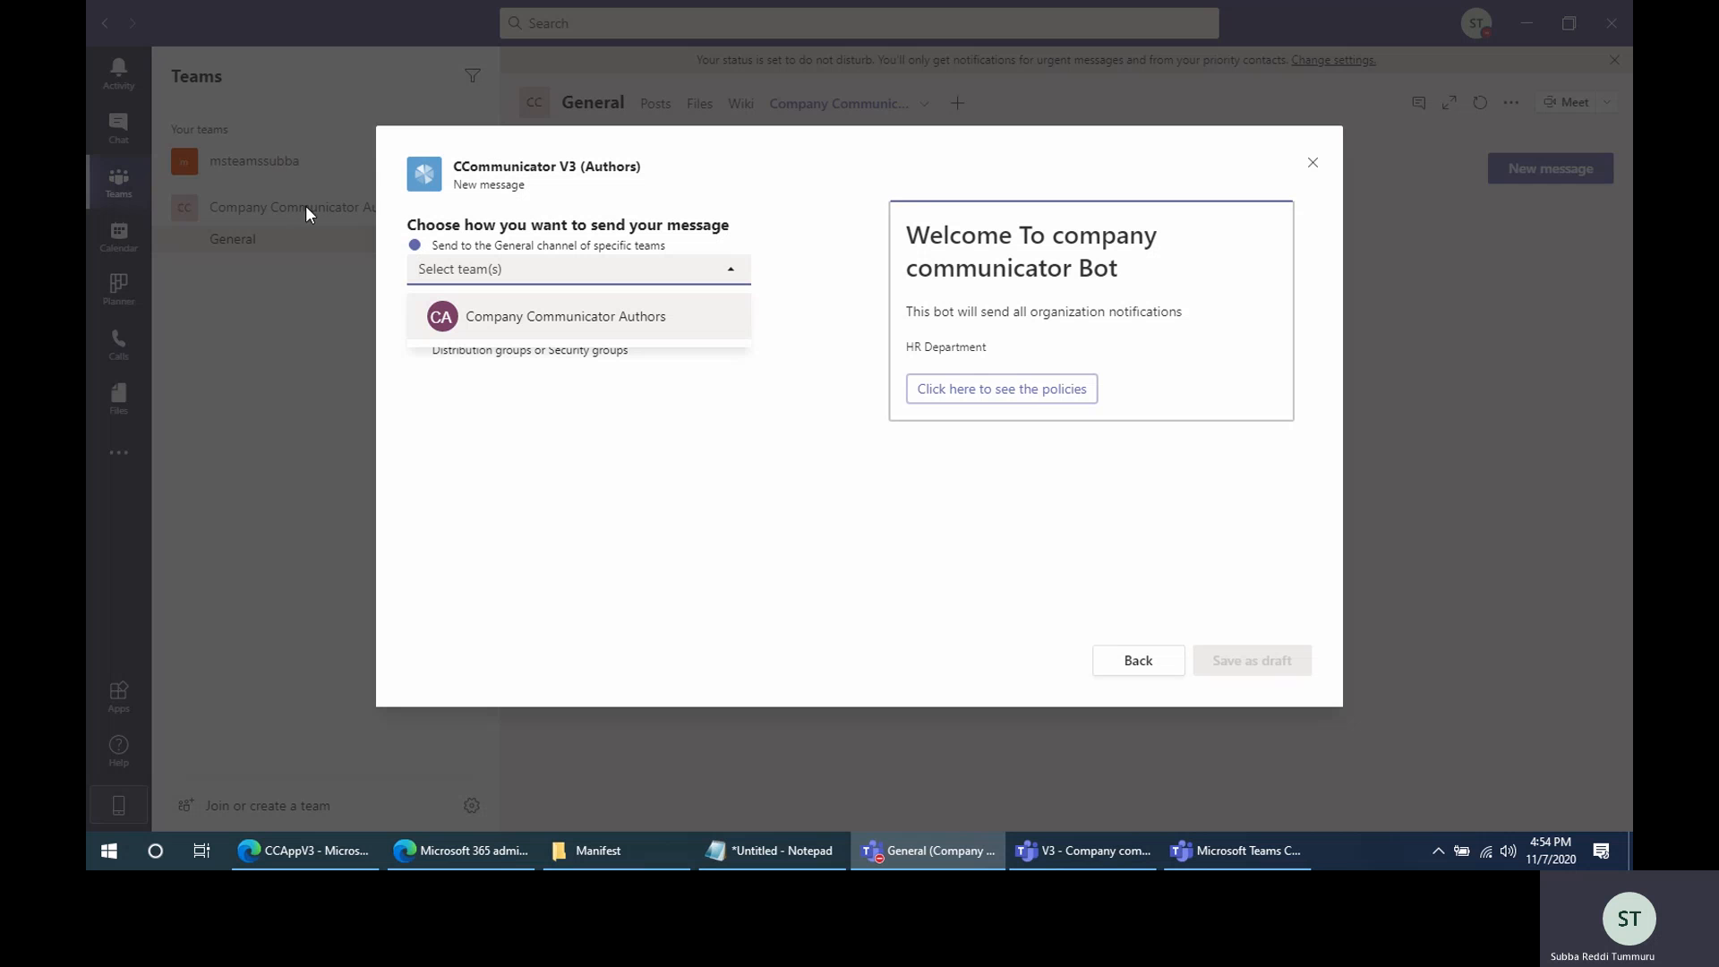
click(667, 443)
click(738, 271)
click(518, 318)
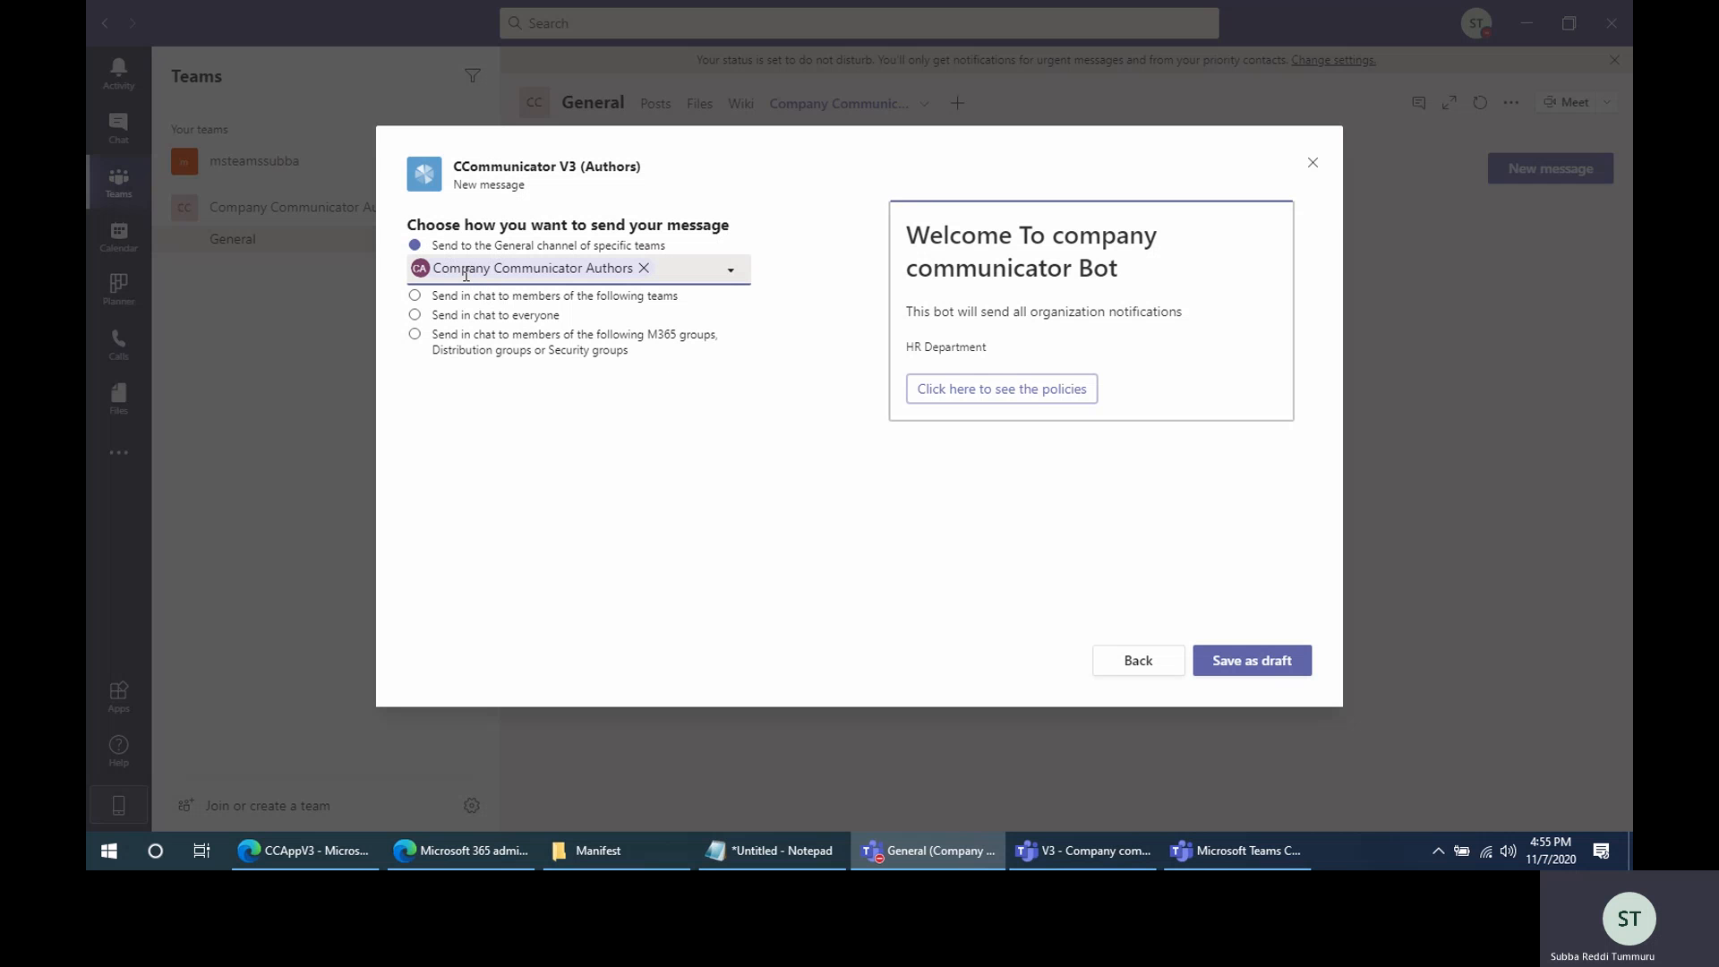
click(1265, 667)
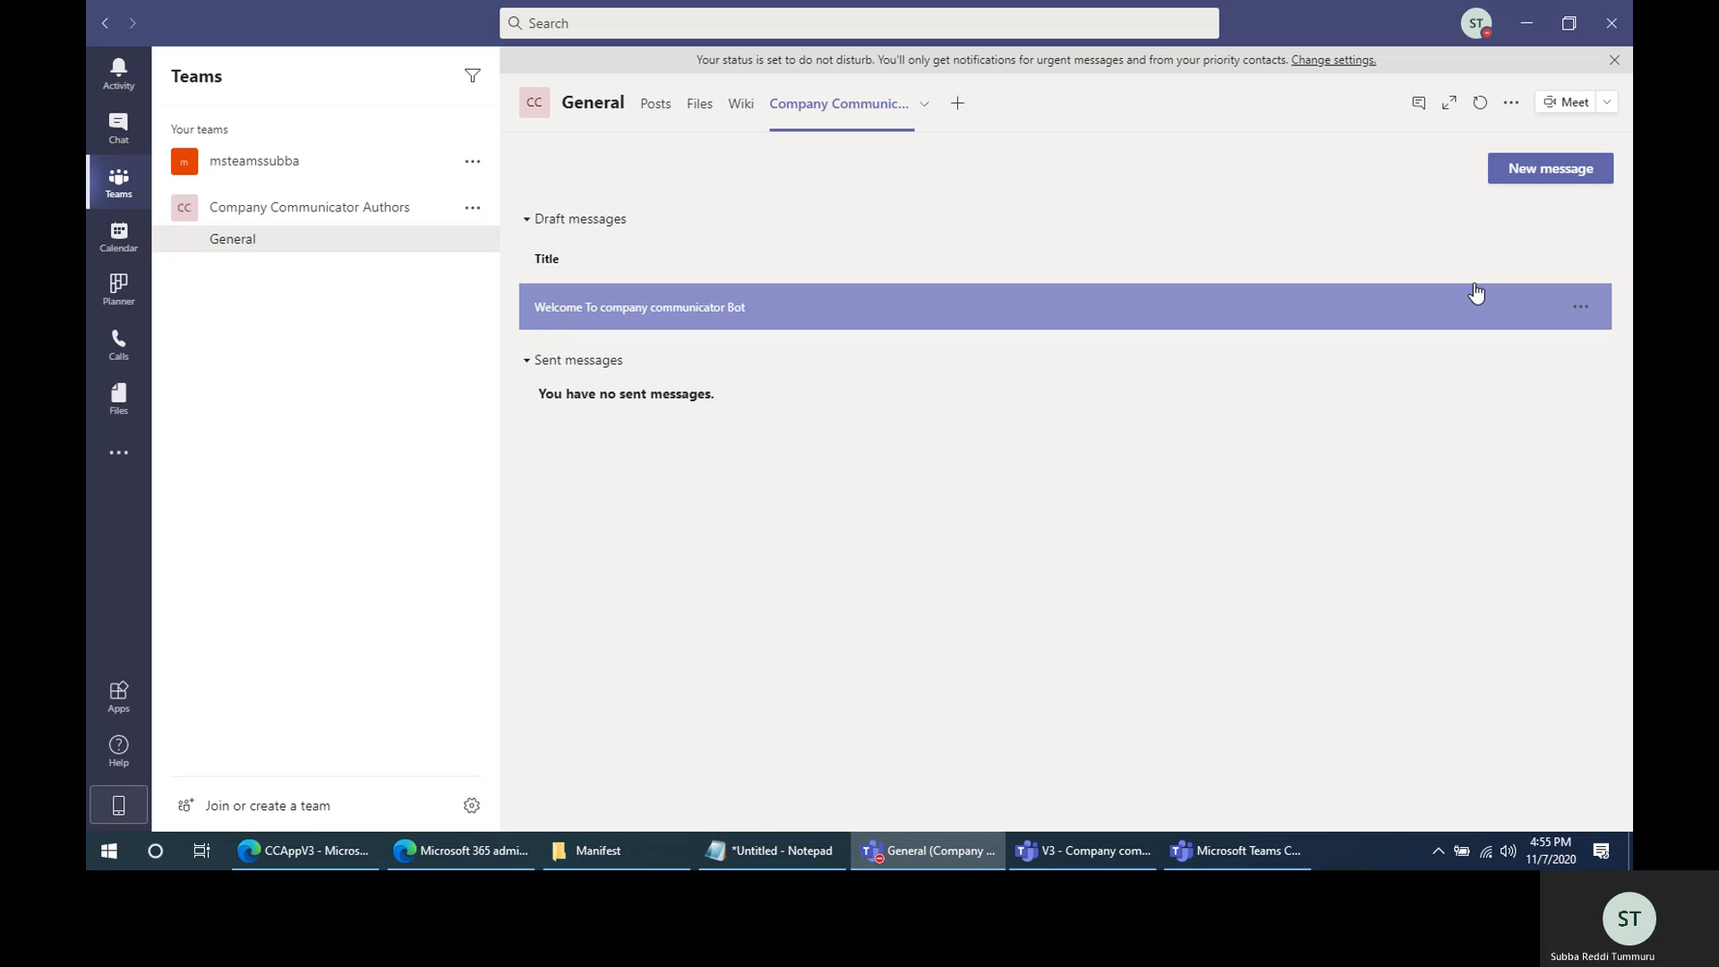
Open the draft for editing, review its content and recipient options, and close it without saving
click(1583, 309)
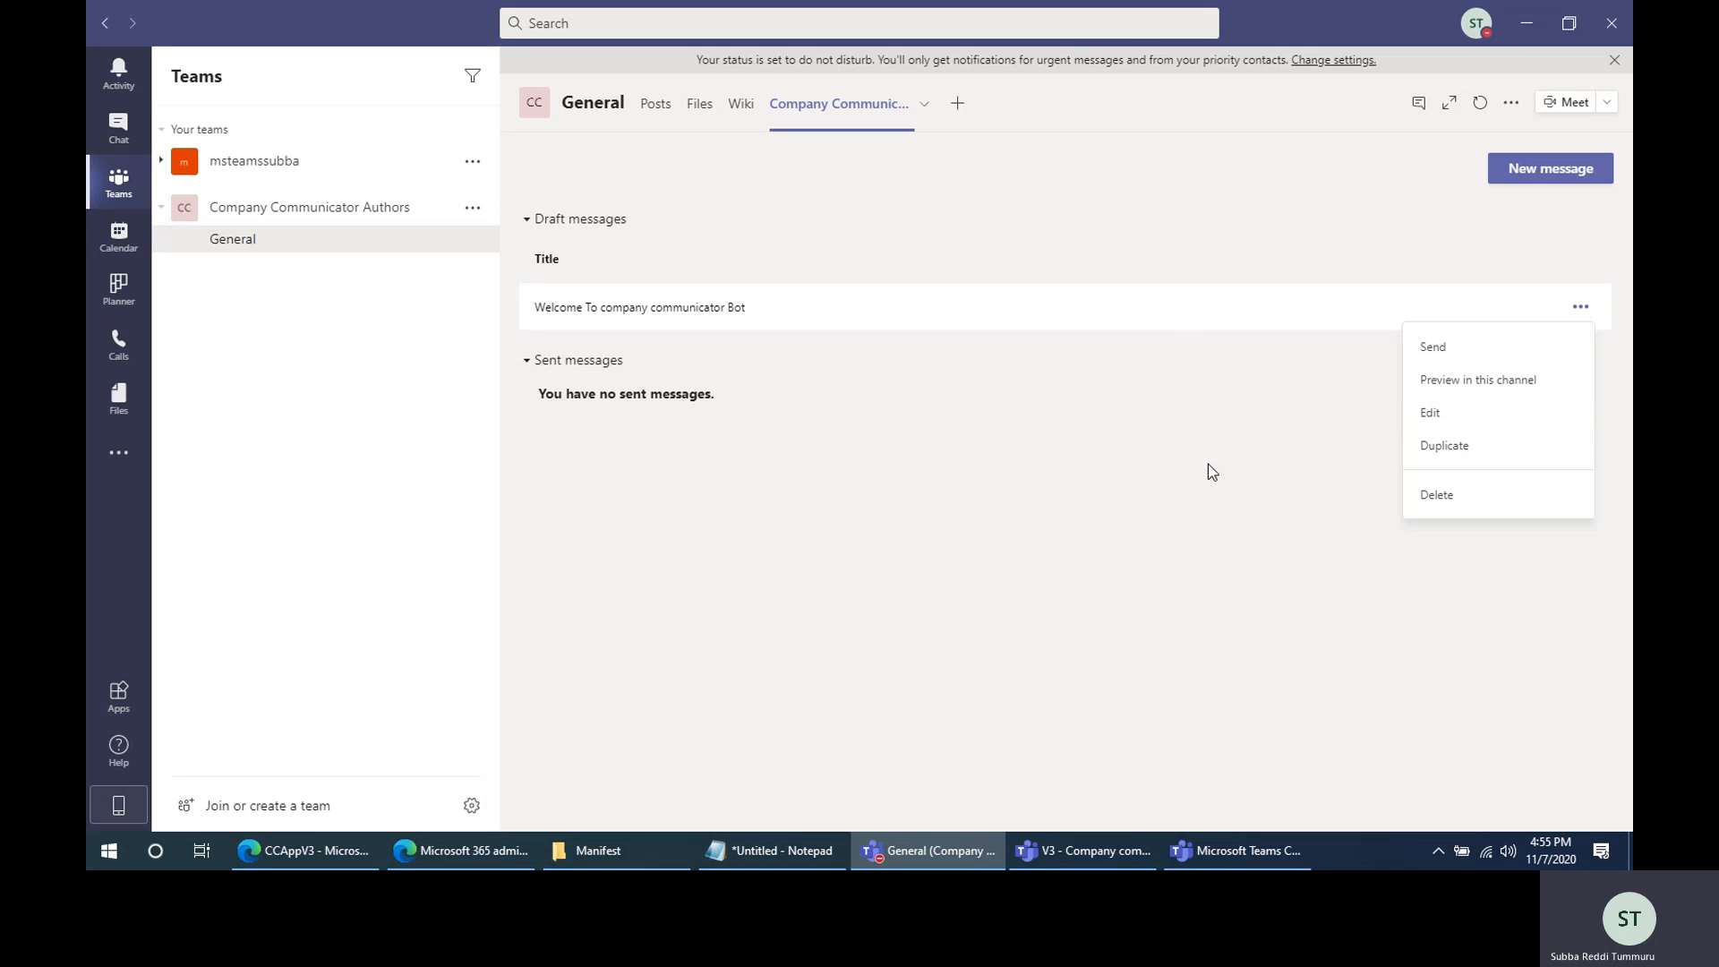
click(1433, 413)
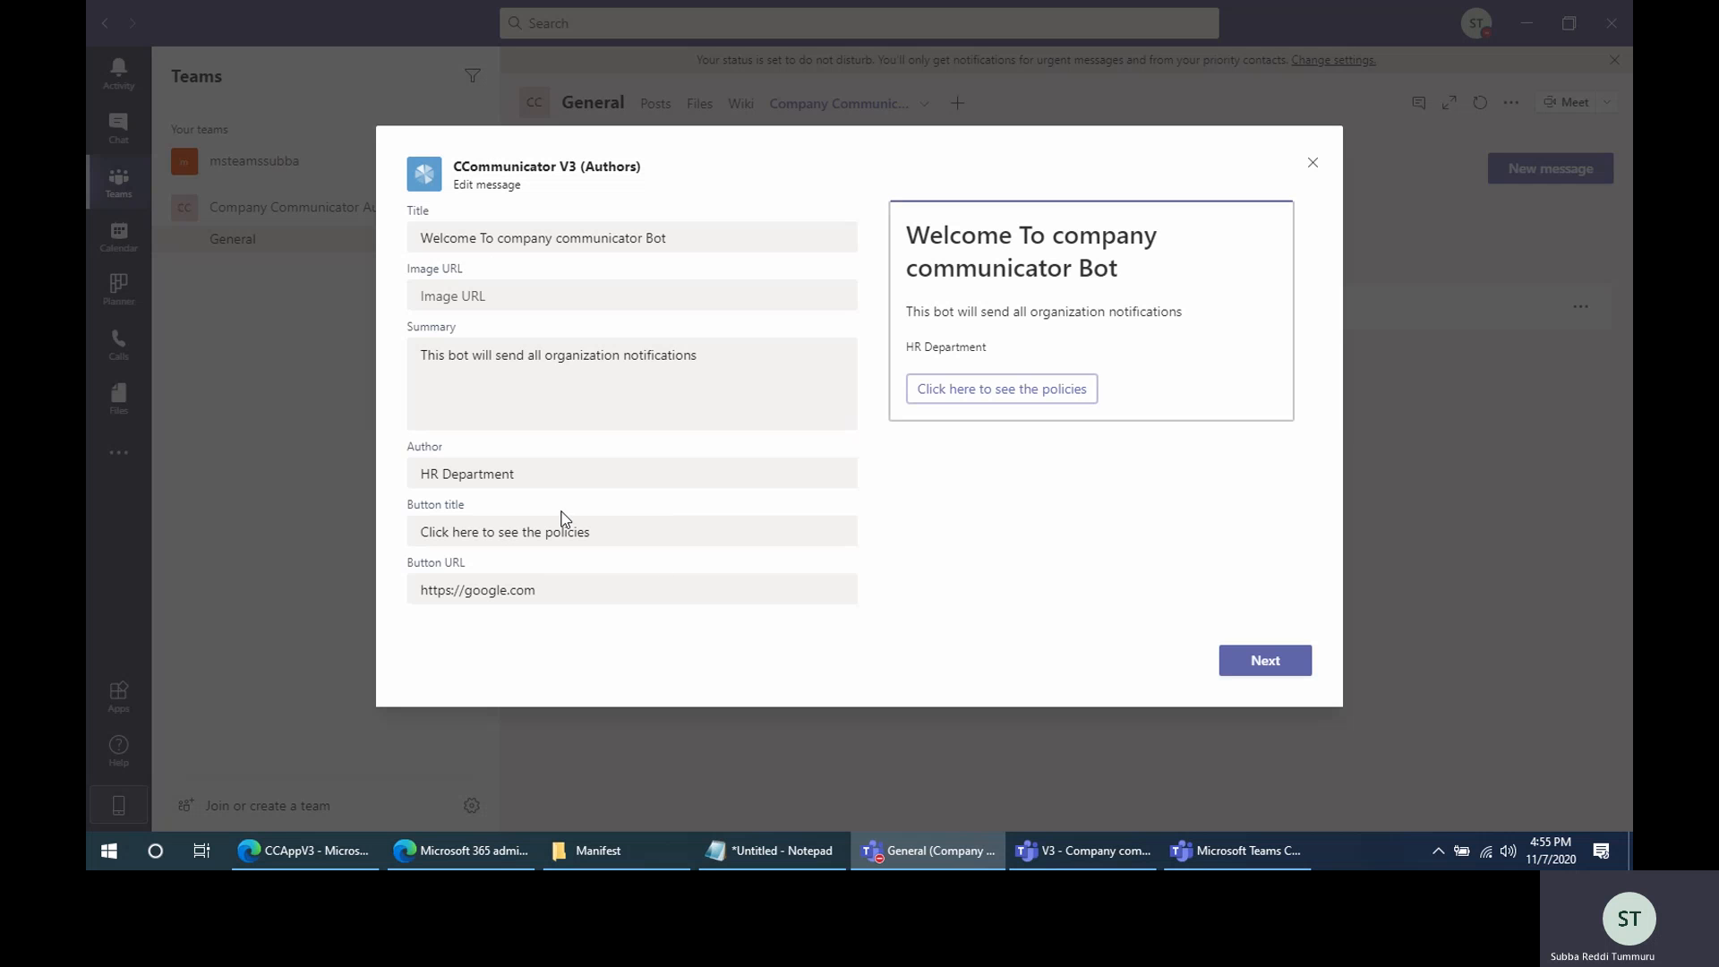
click(1265, 662)
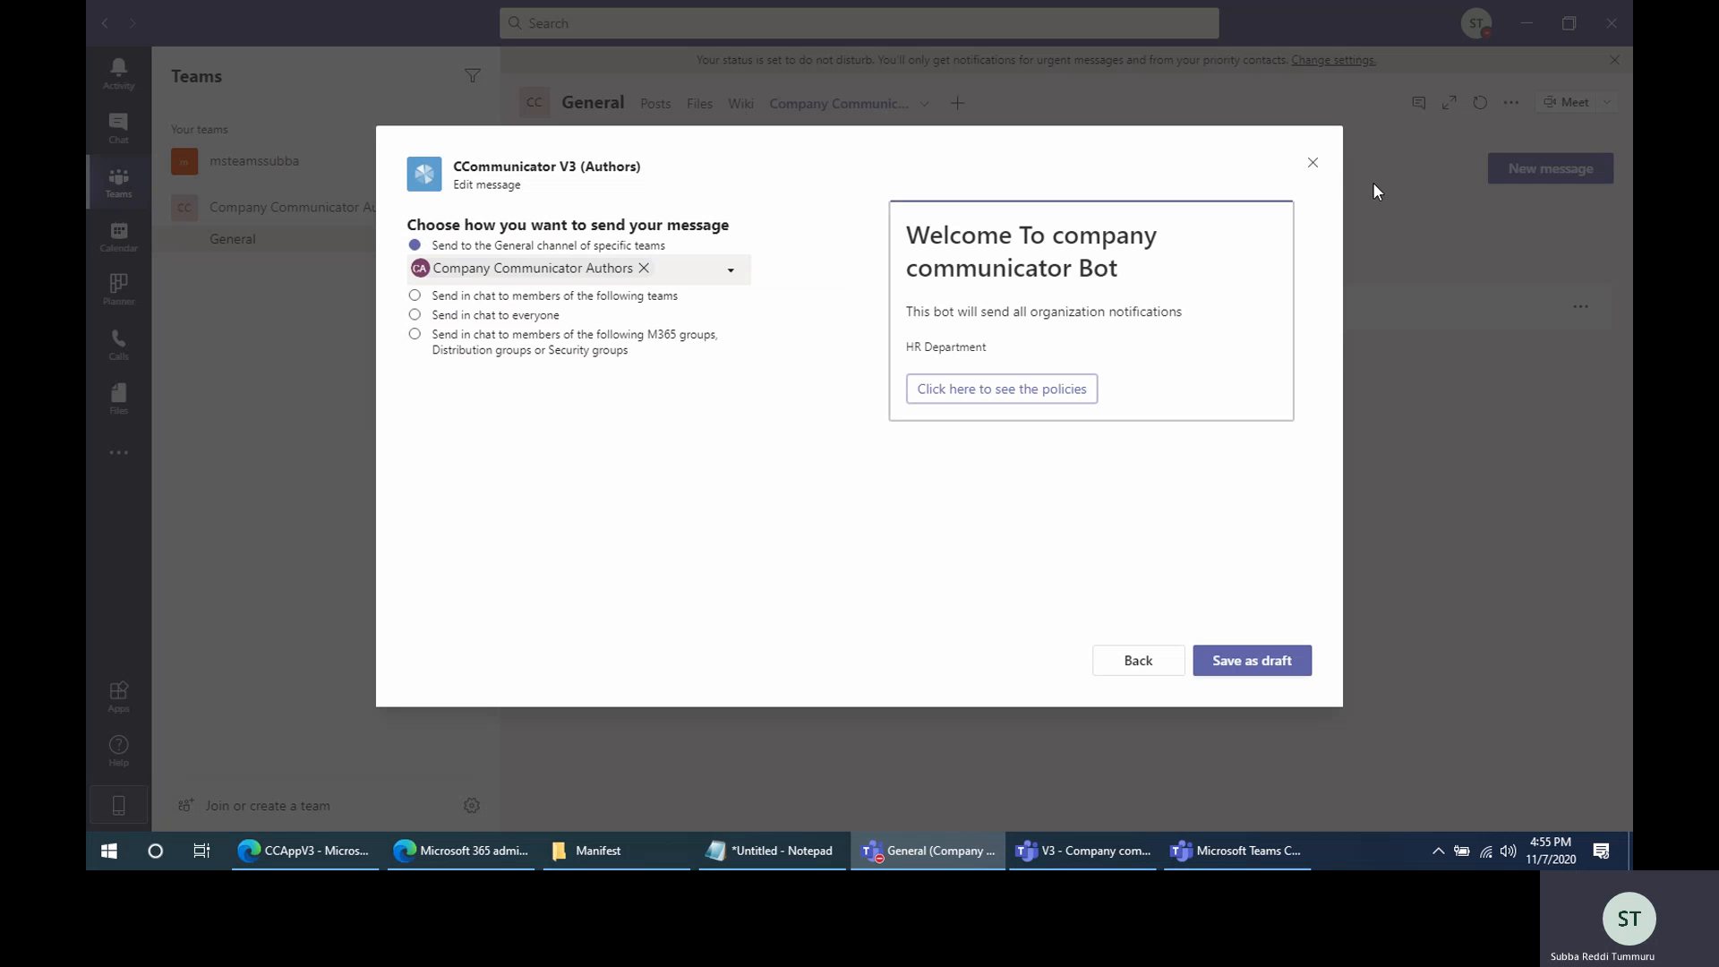
click(1313, 163)
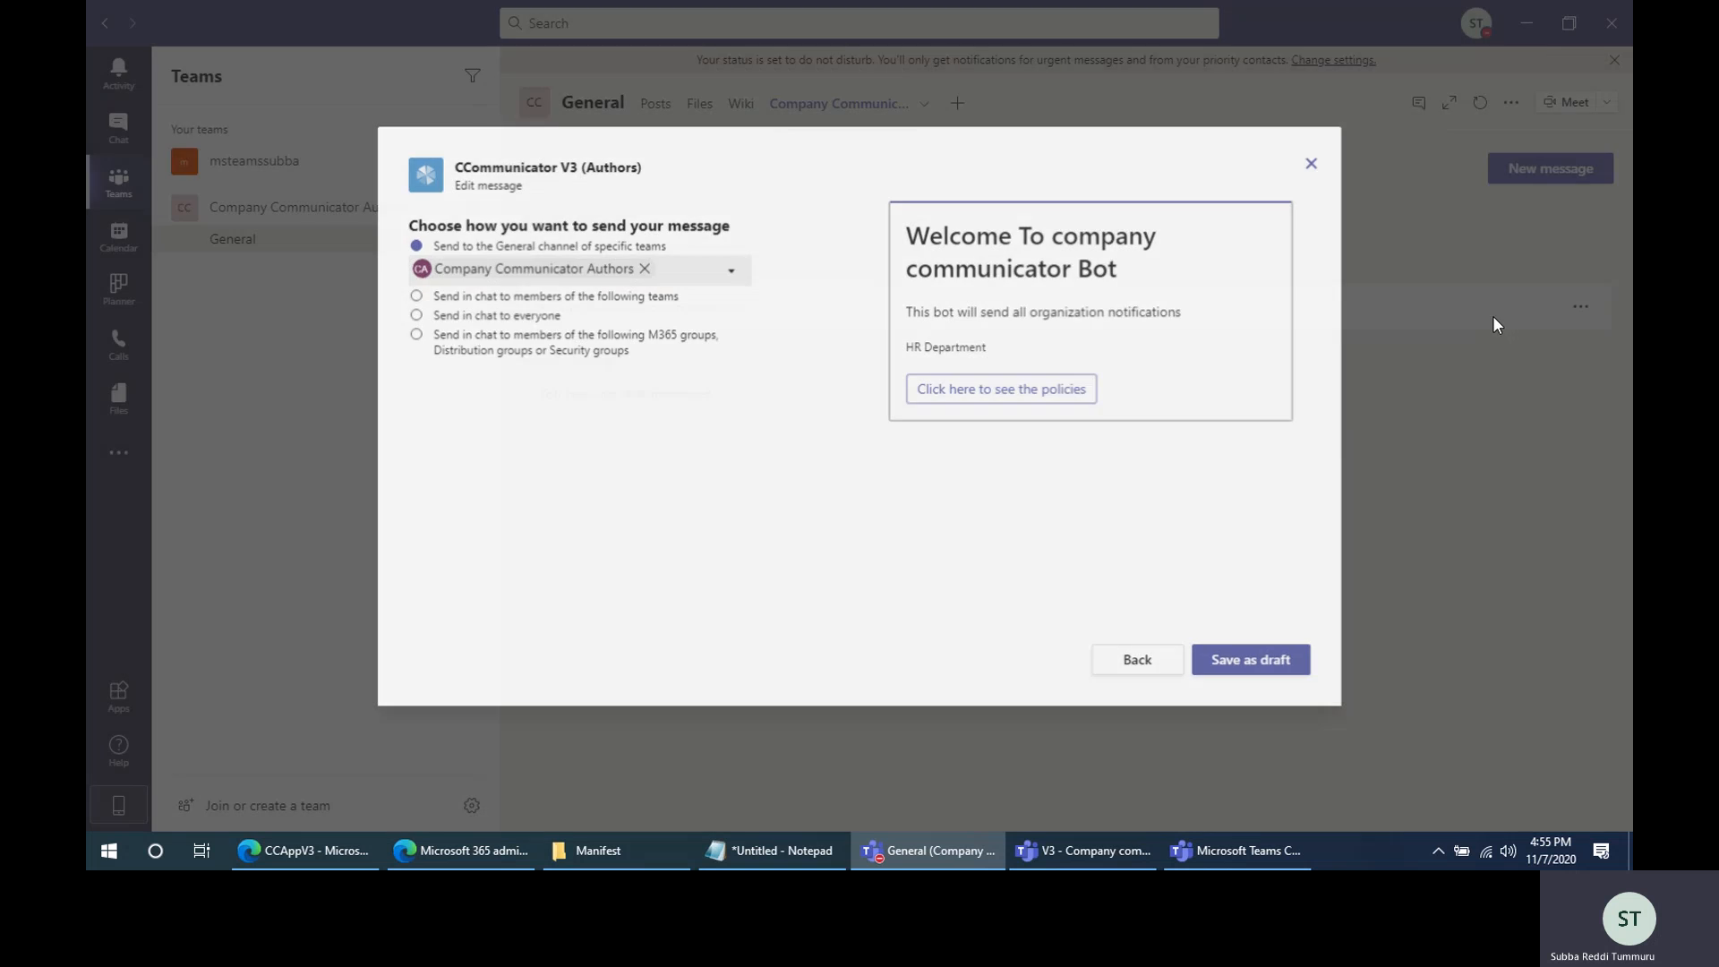
Duplicate the "Welcome To company communicator Bot" draft message
click(1580, 307)
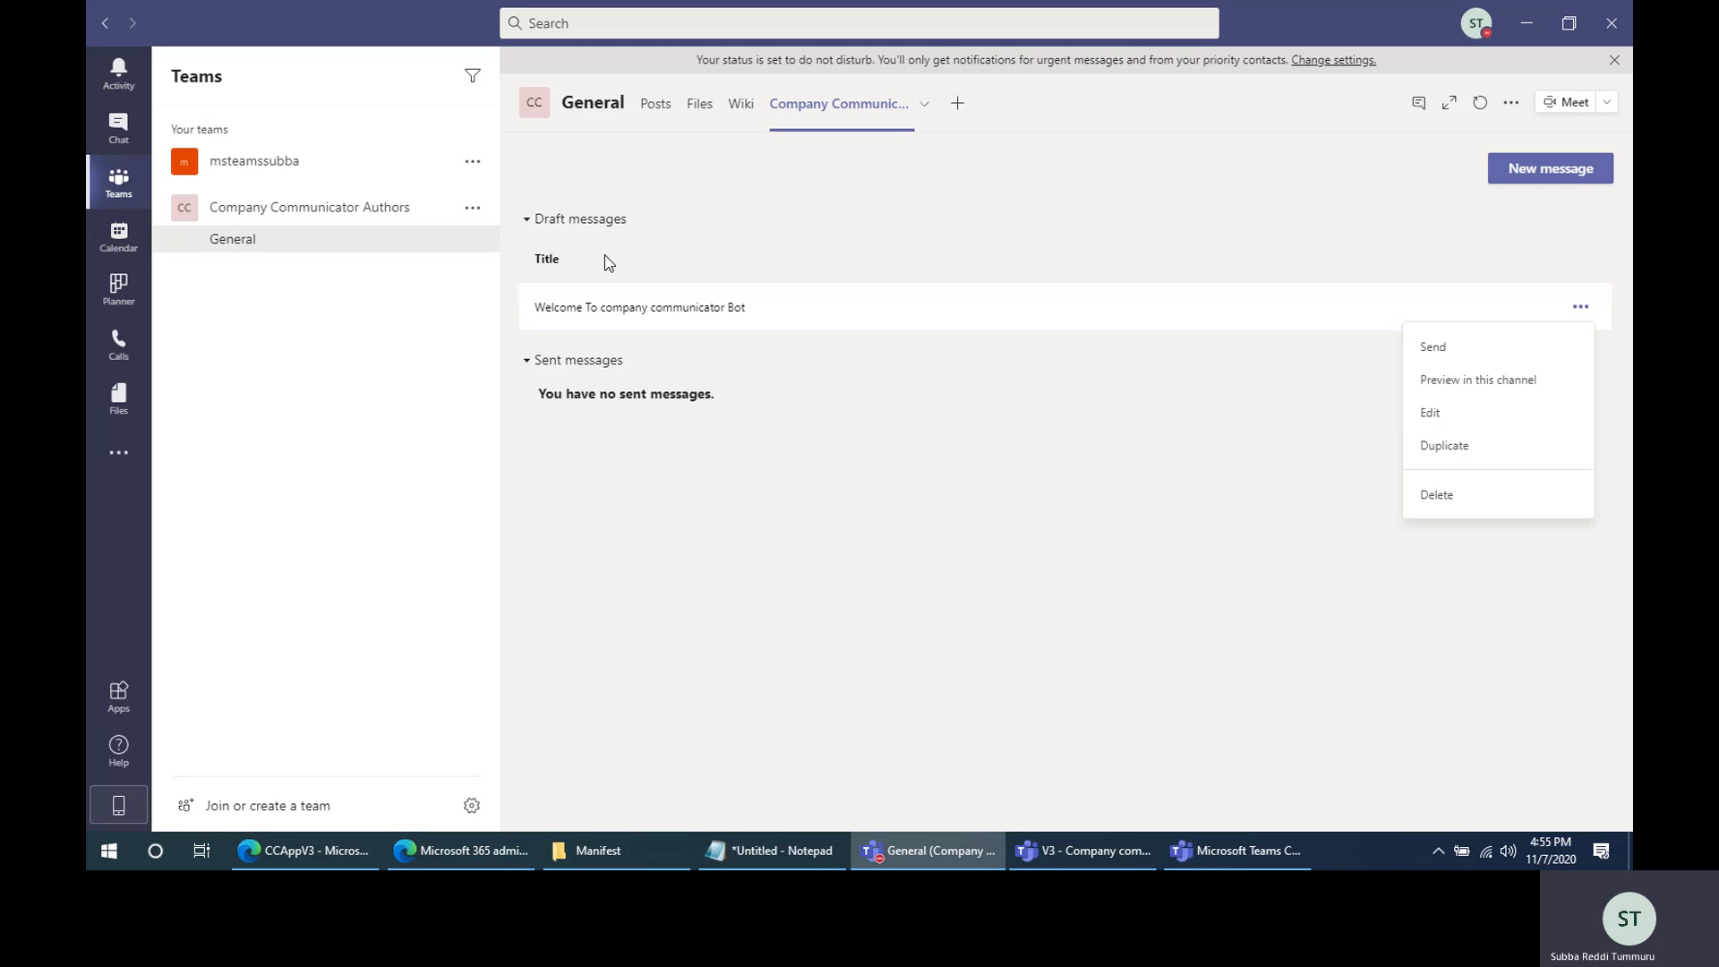
click(1511, 447)
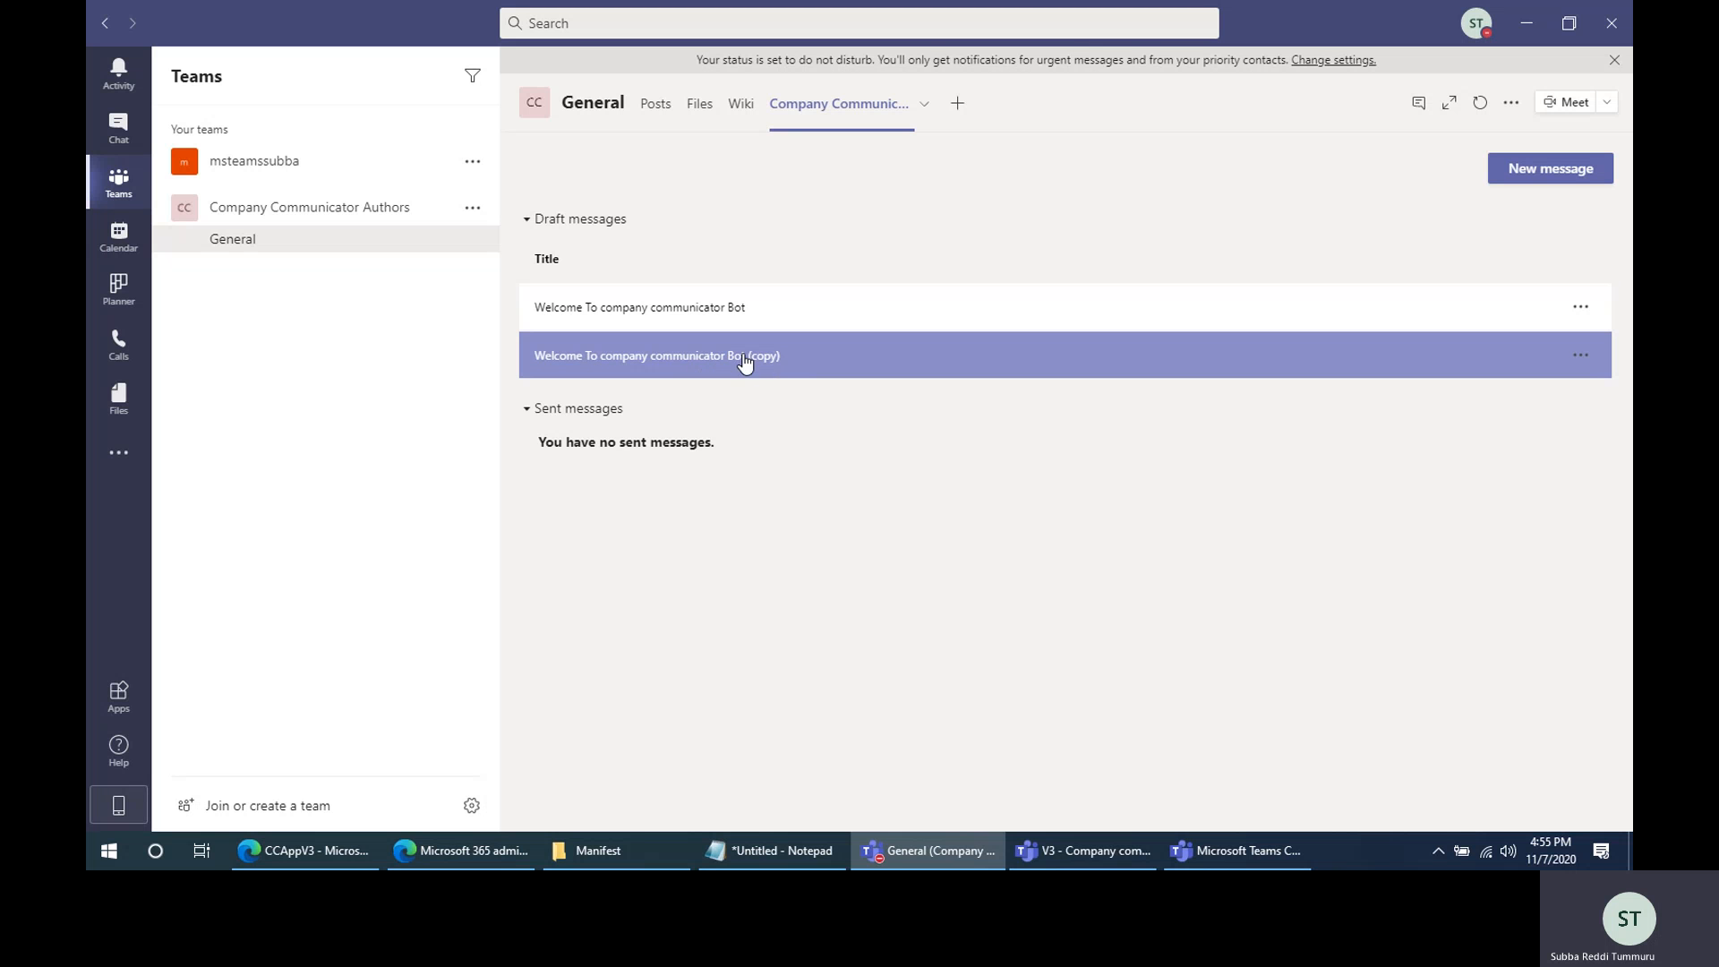
Send the original "Welcome To company communicator Bot" draft to the Company Communicator Authors team after checking its recipients and card preview
click(1580, 306)
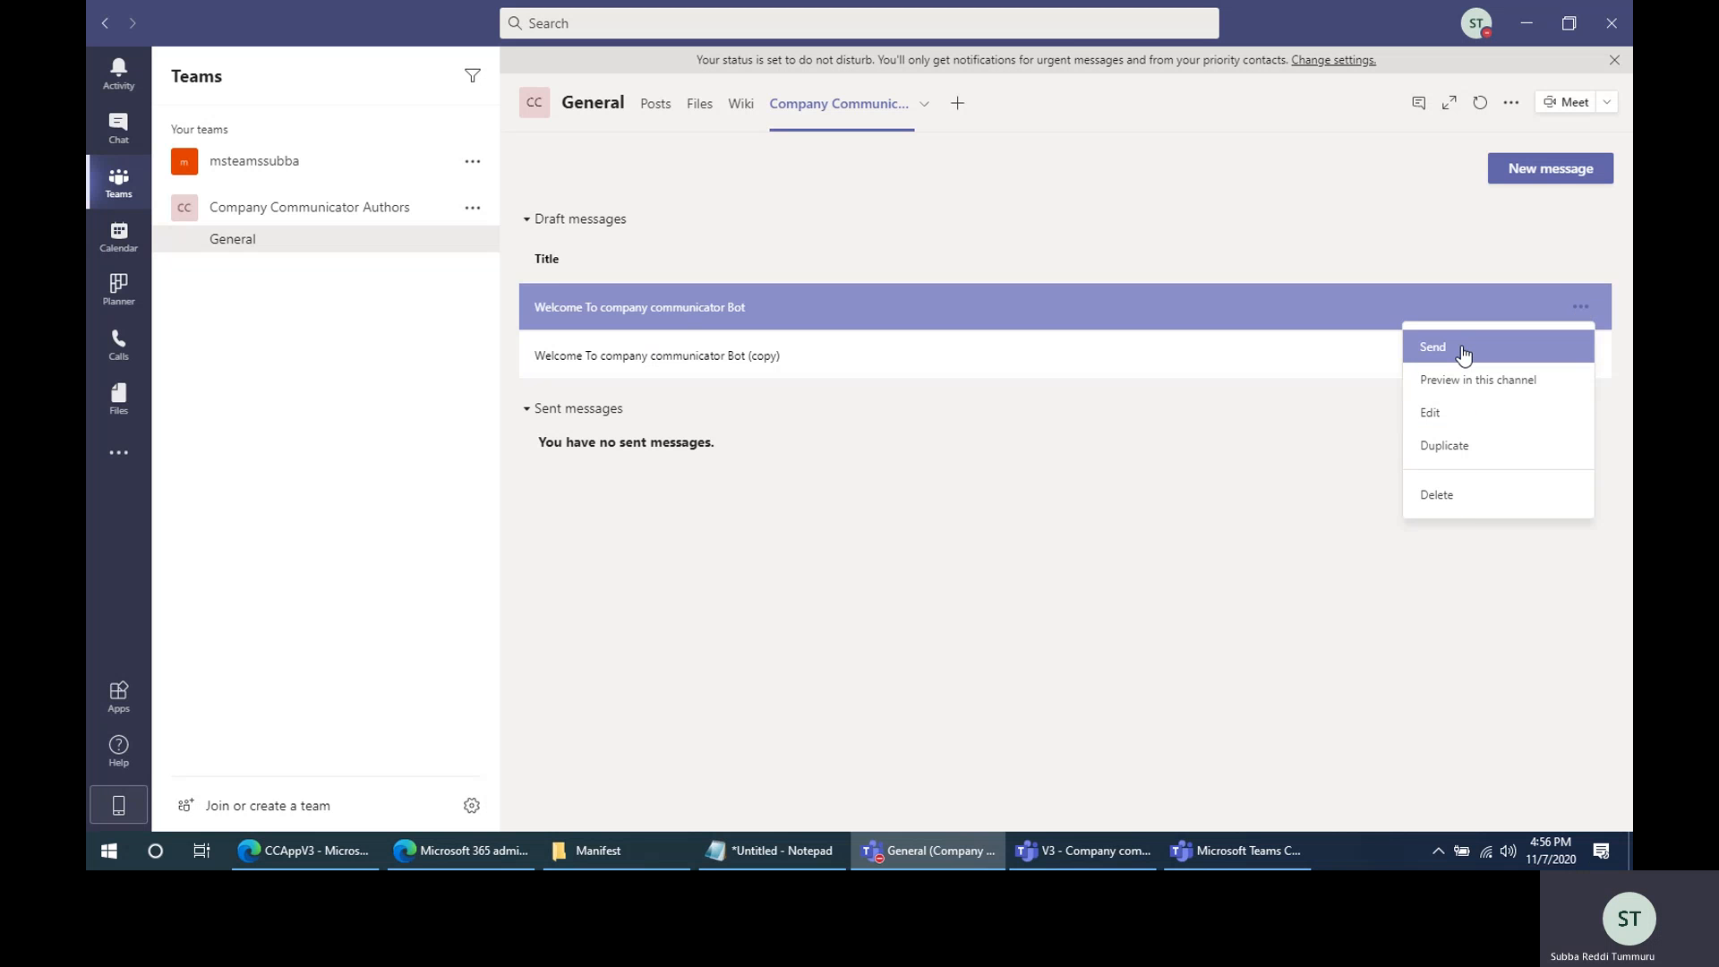
click(1462, 350)
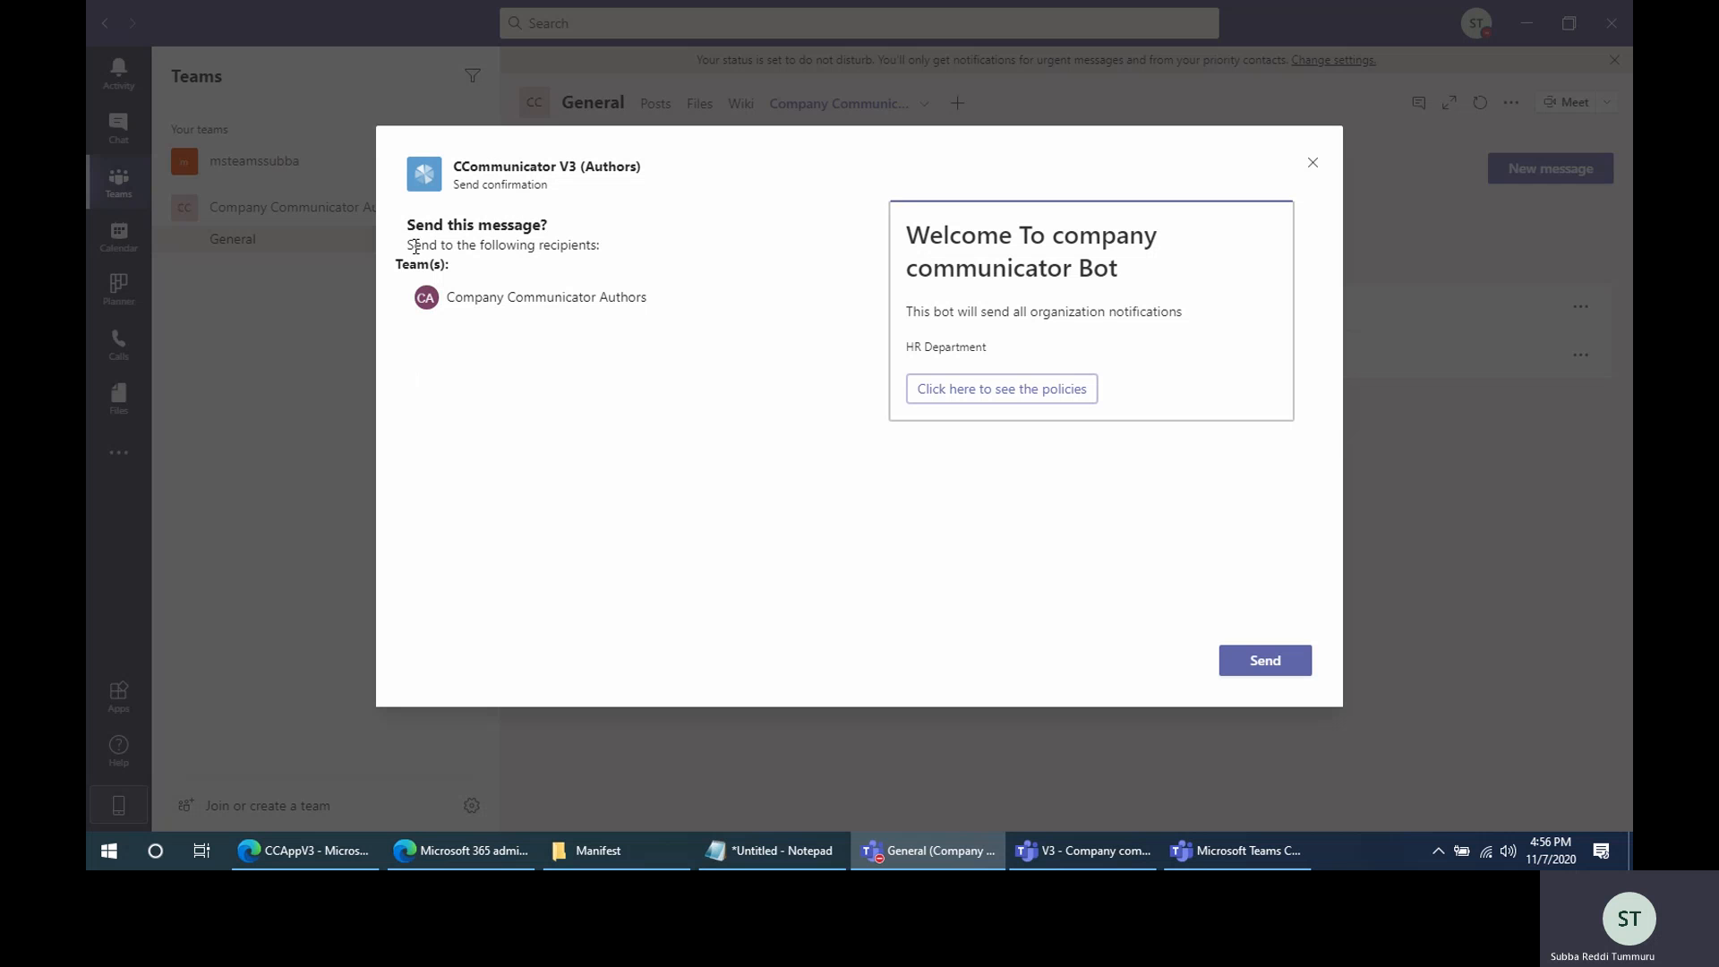
drag(448, 297, 714, 302)
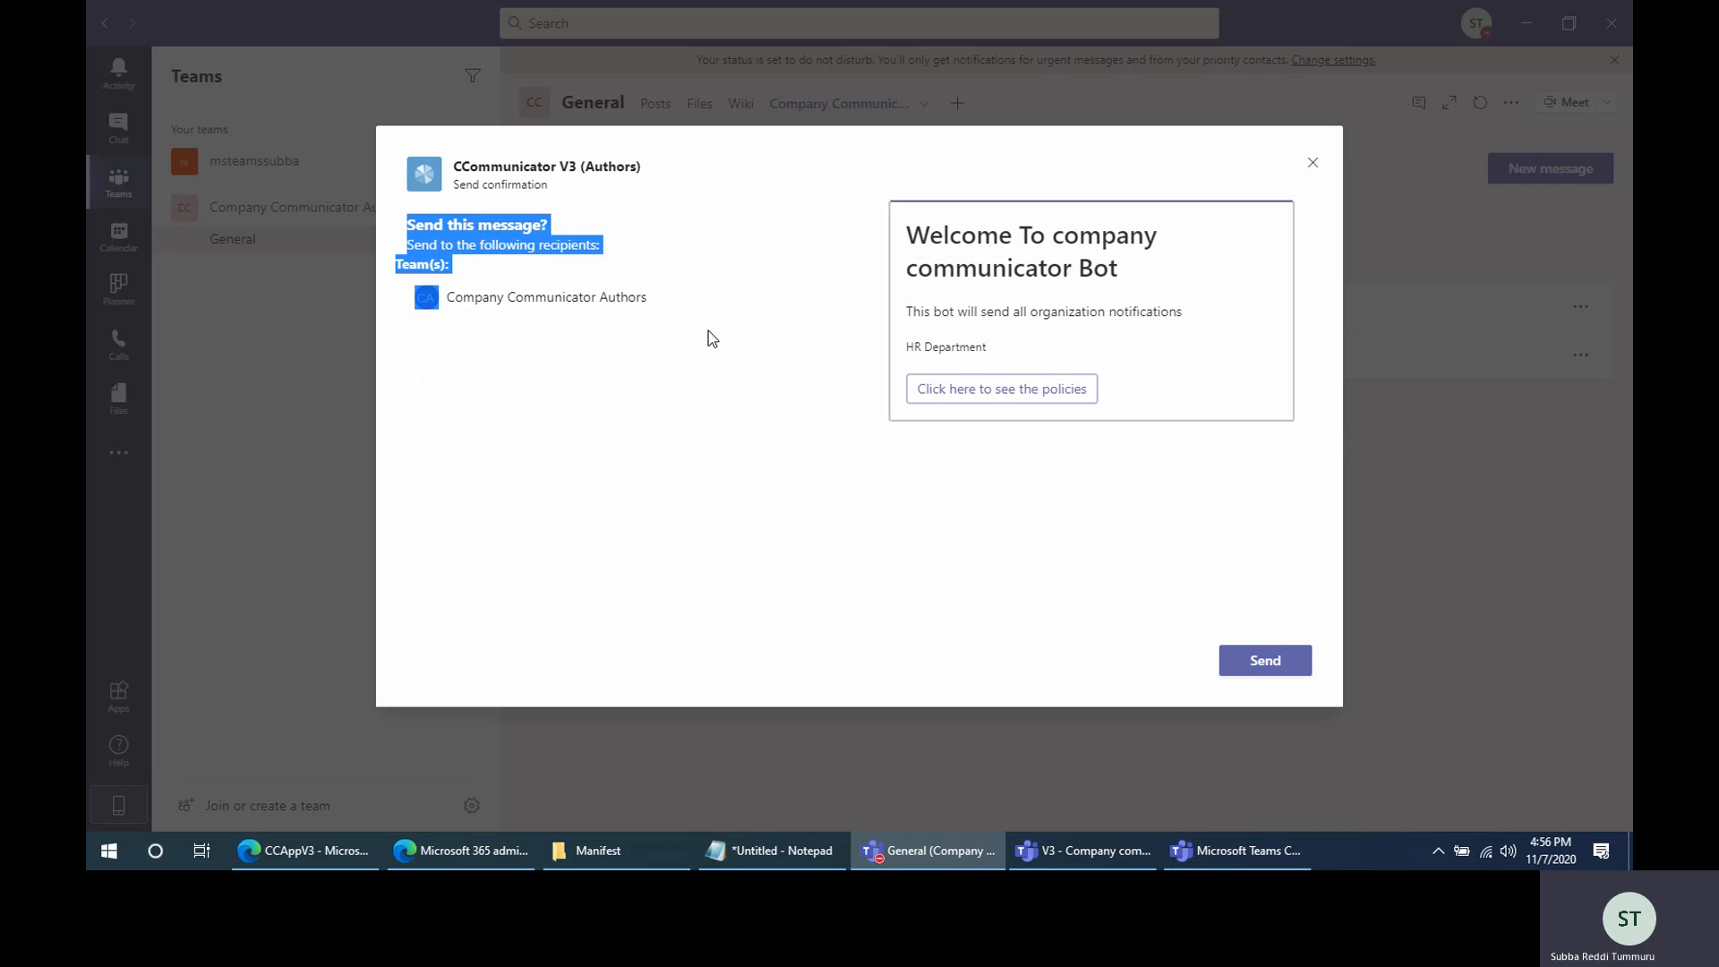
click(707, 330)
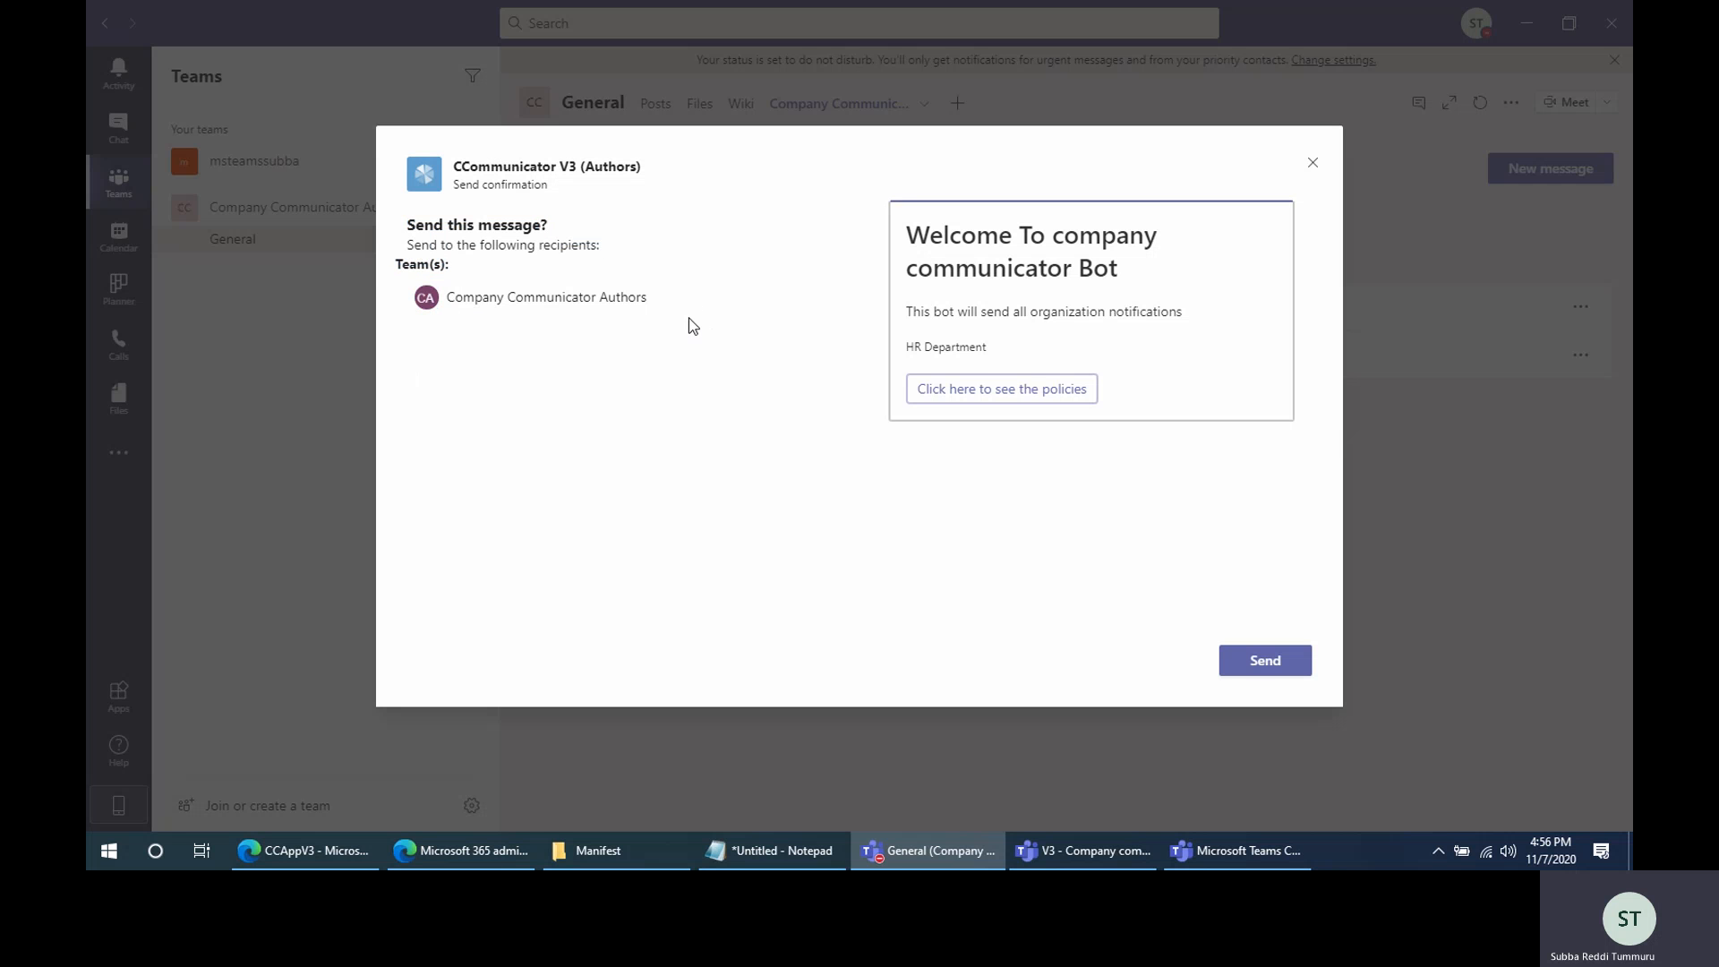
click(1265, 662)
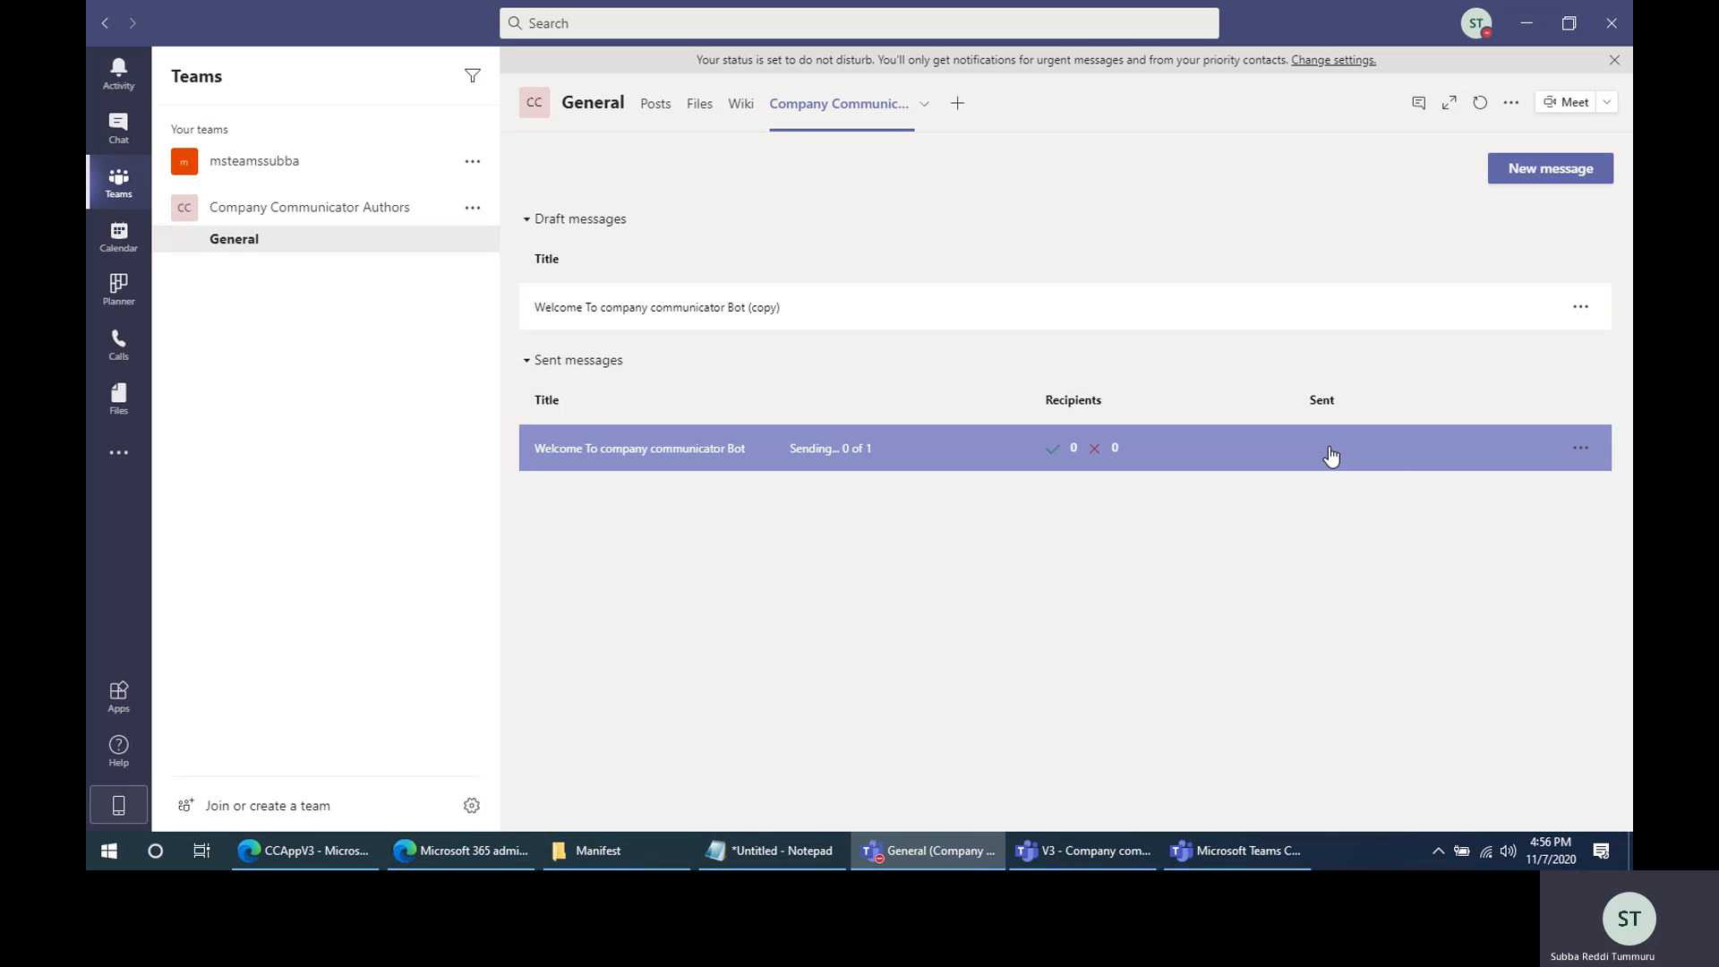
Check the options for the sent message, refresh its status, and view the delivered card in the General channel's posts
click(1581, 448)
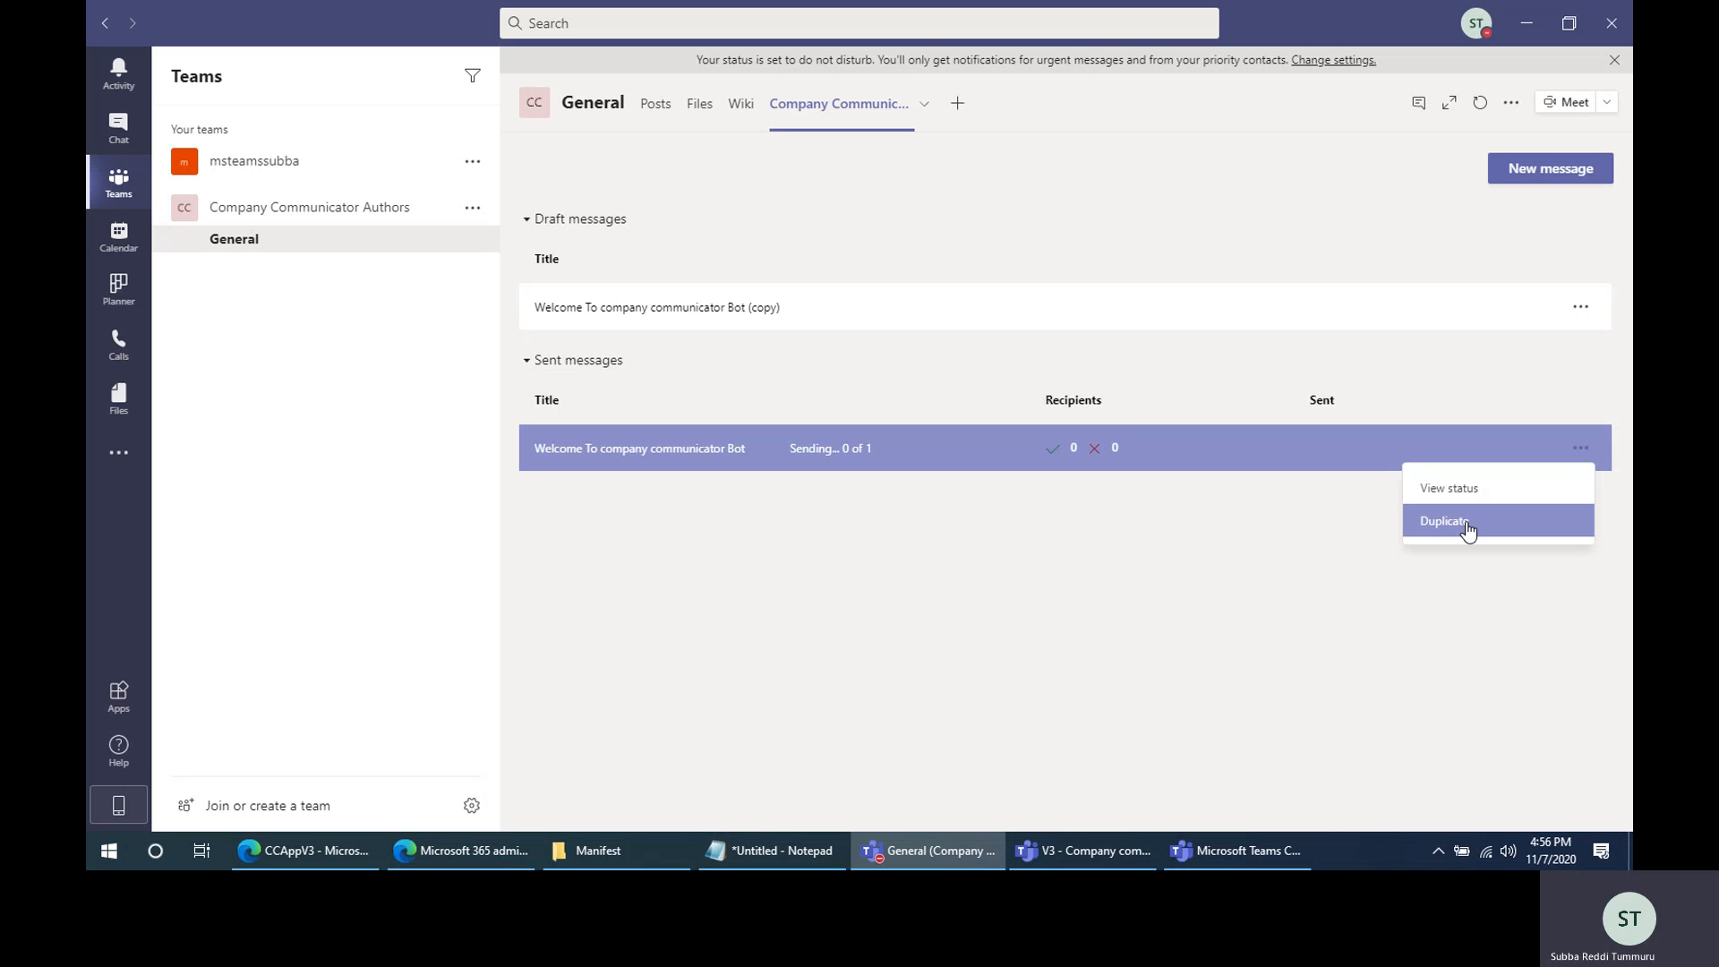
click(818, 569)
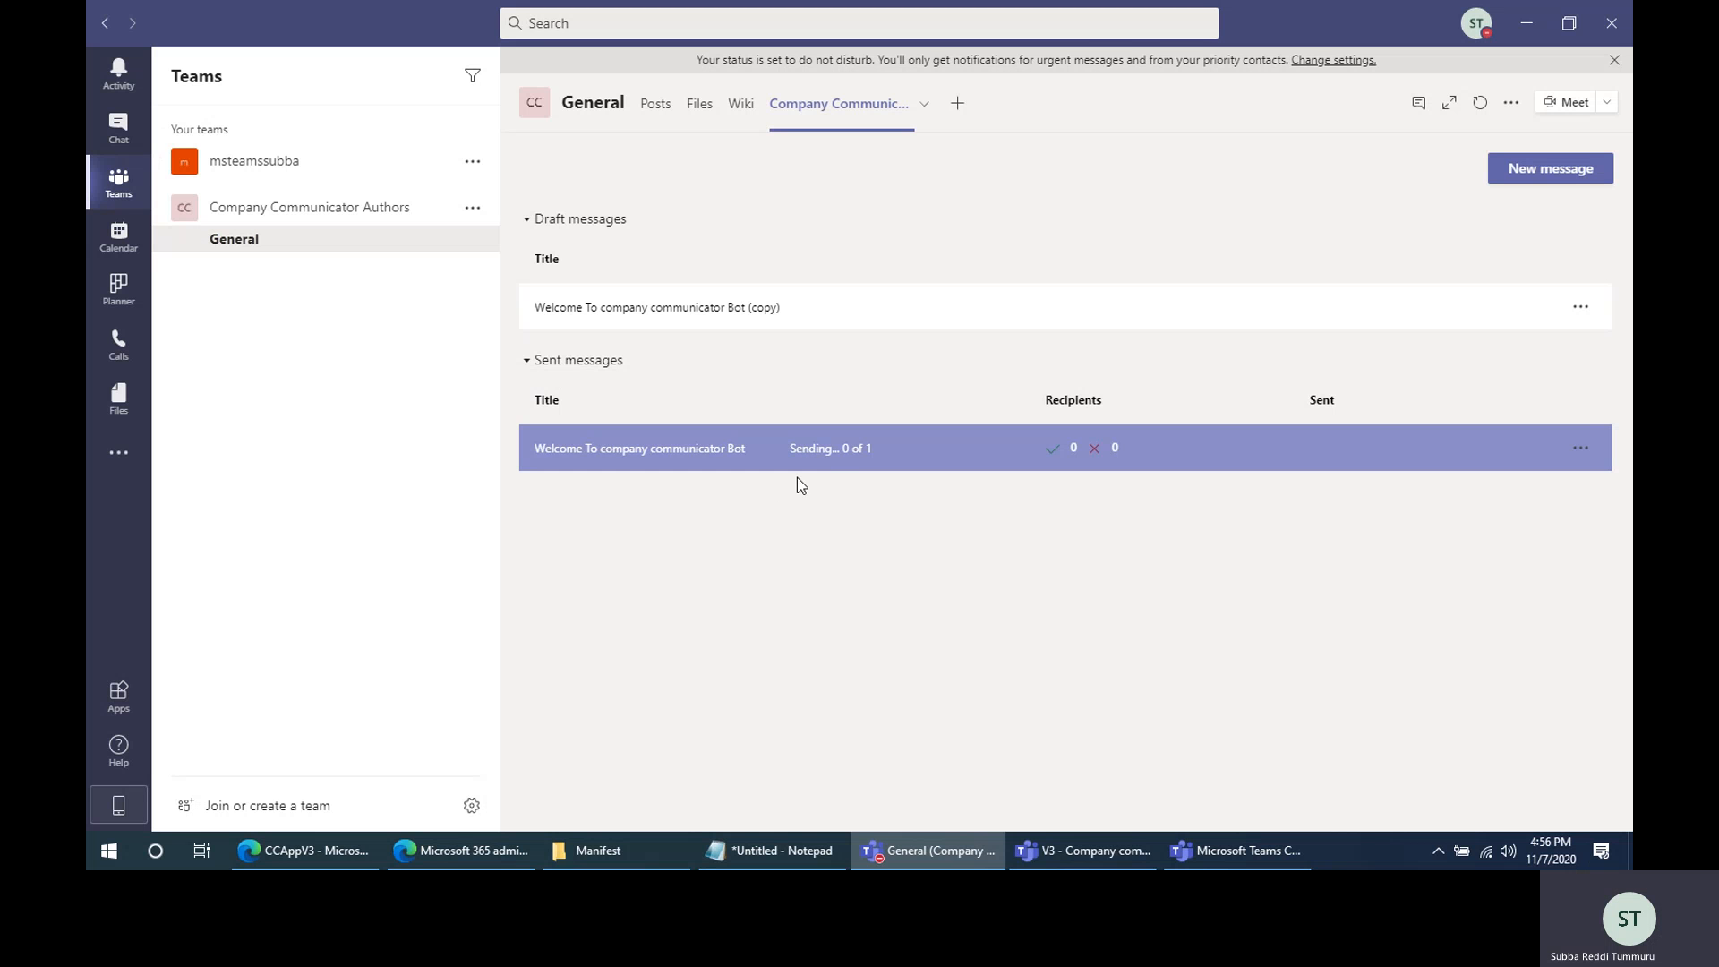
click(1479, 104)
click(243, 253)
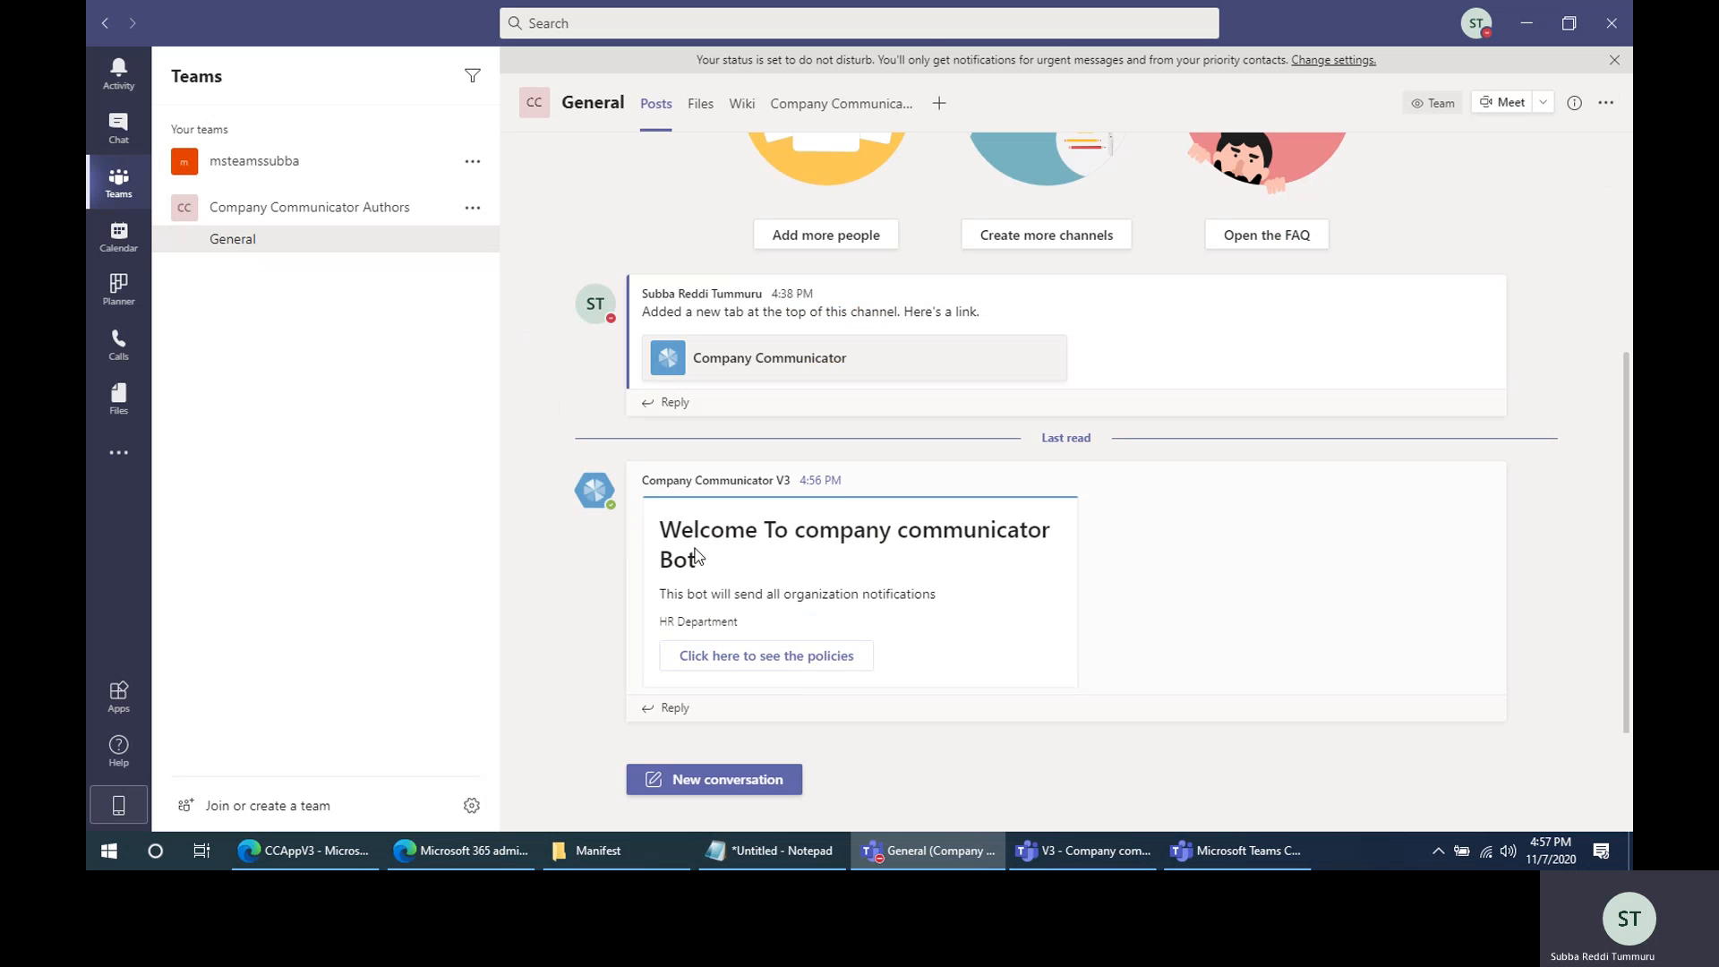
mouse_move(833, 535)
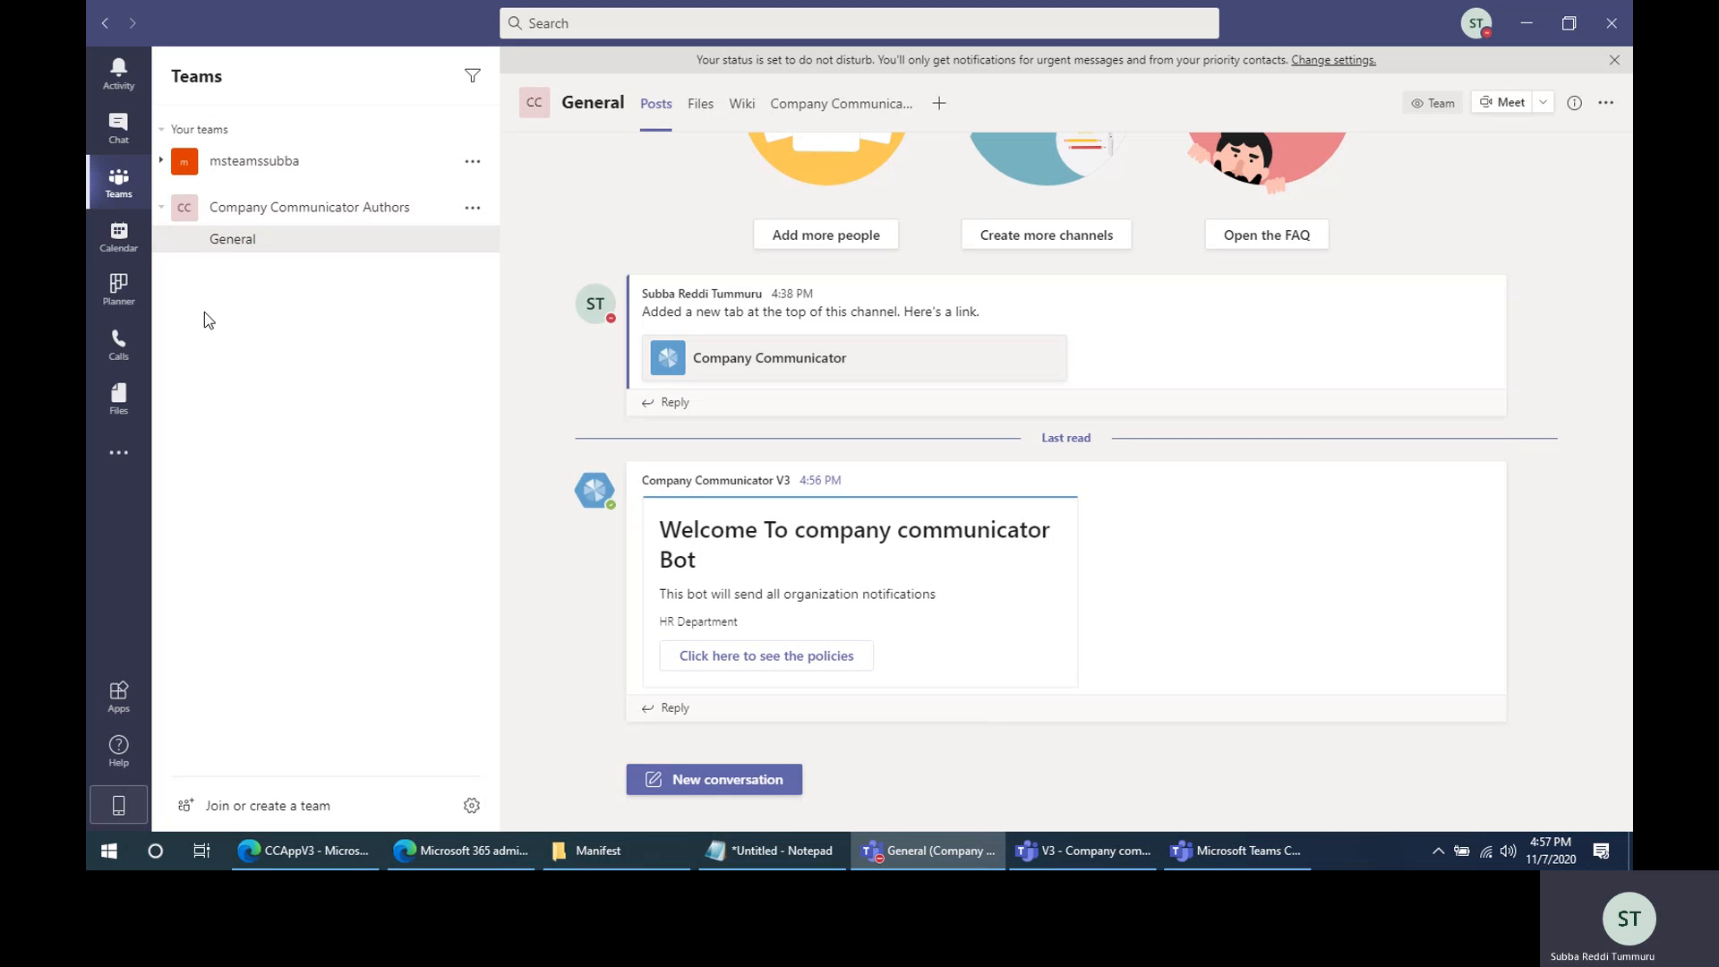
Return to Company Communicator in the General channel and retitle the duplicated draft "Welcome To company communicator Bot Copy 1"
click(841, 106)
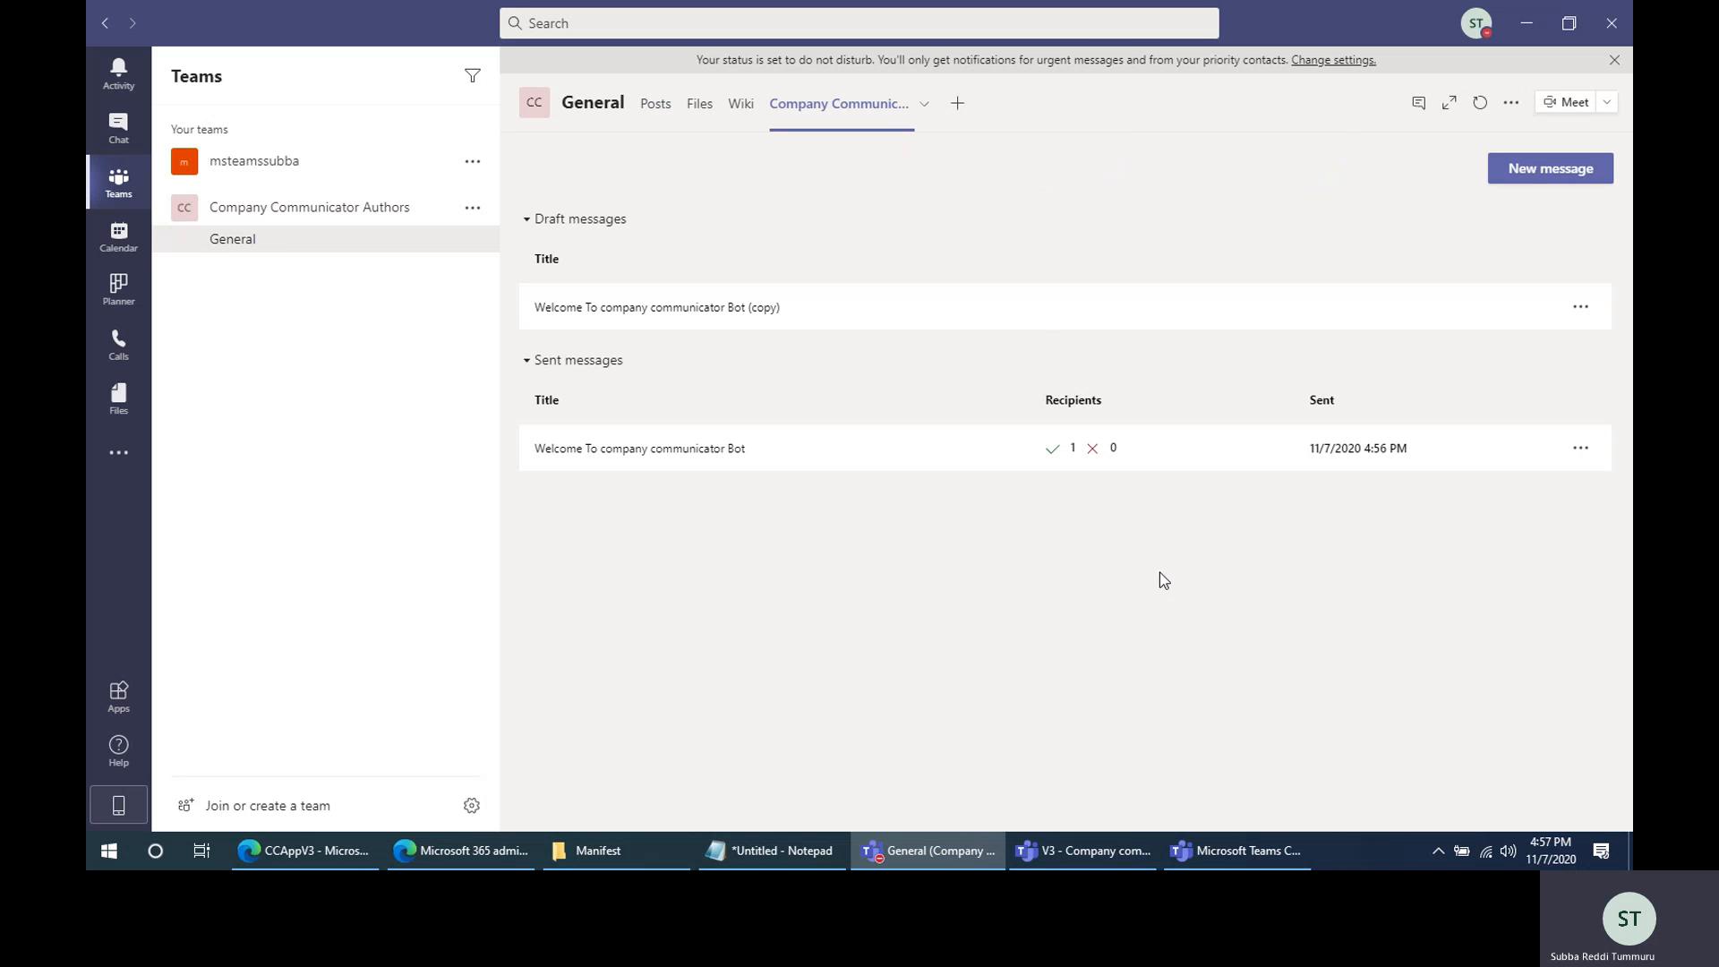
click(1198, 324)
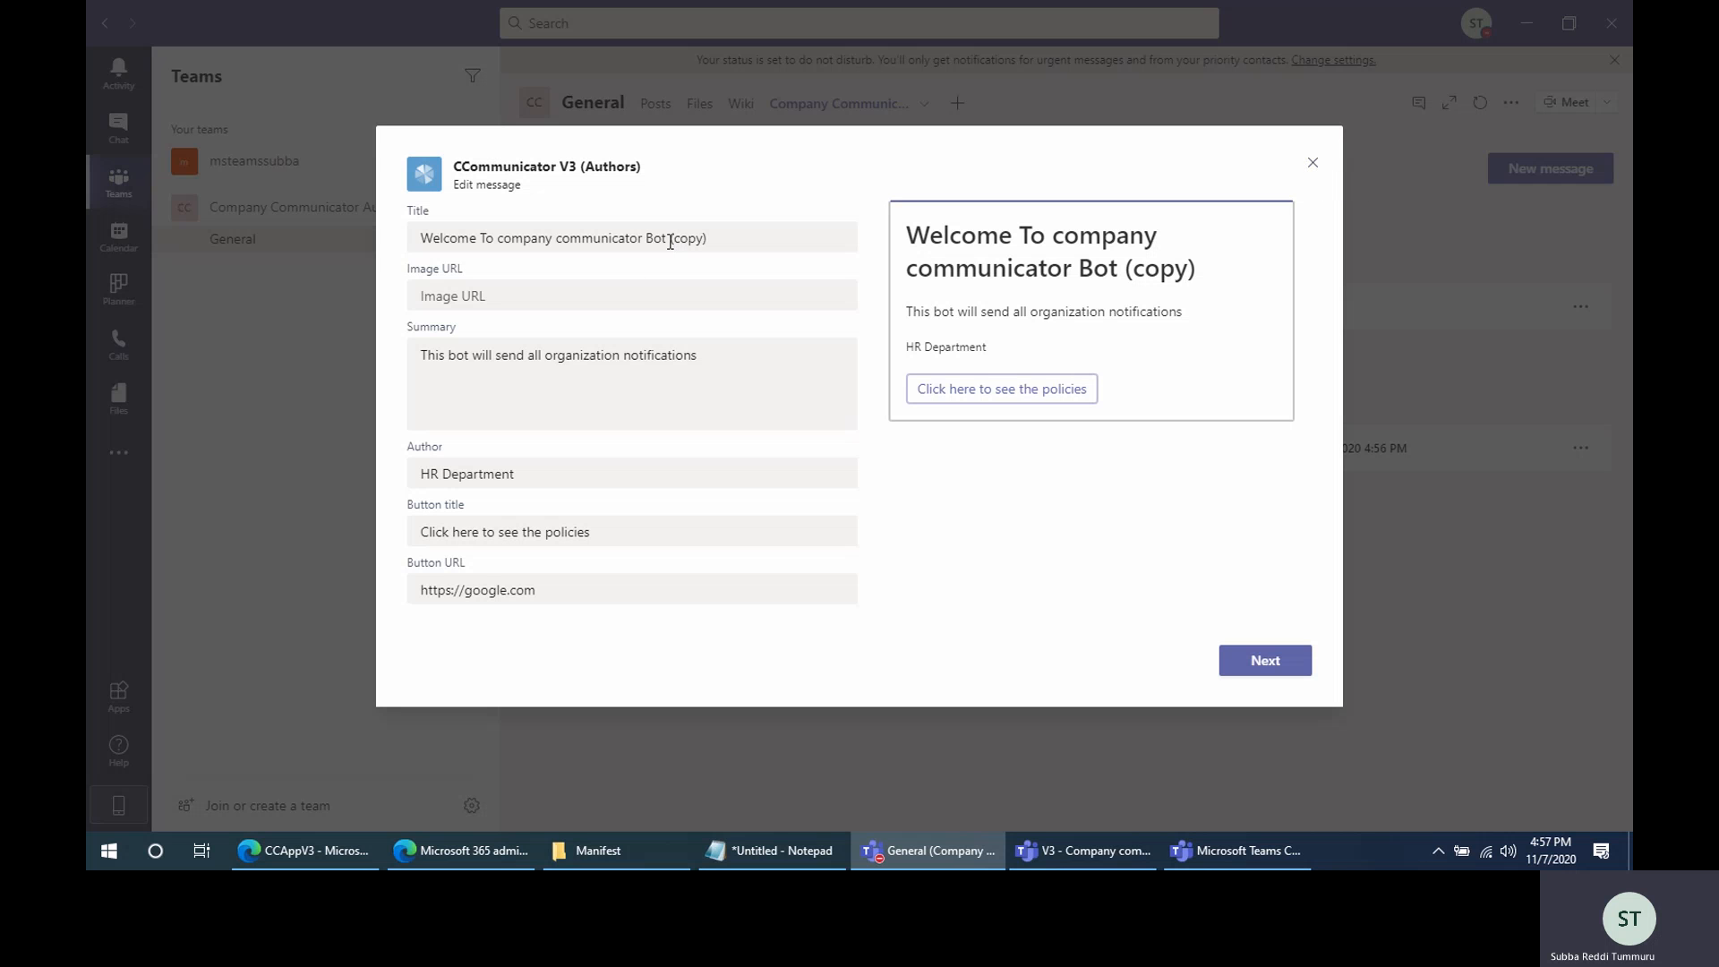
mouse_move(704, 236)
mouse_down()
mouse_move(728, 235)
mouse_move(671, 237)
mouse_up()
text(Copy 1)
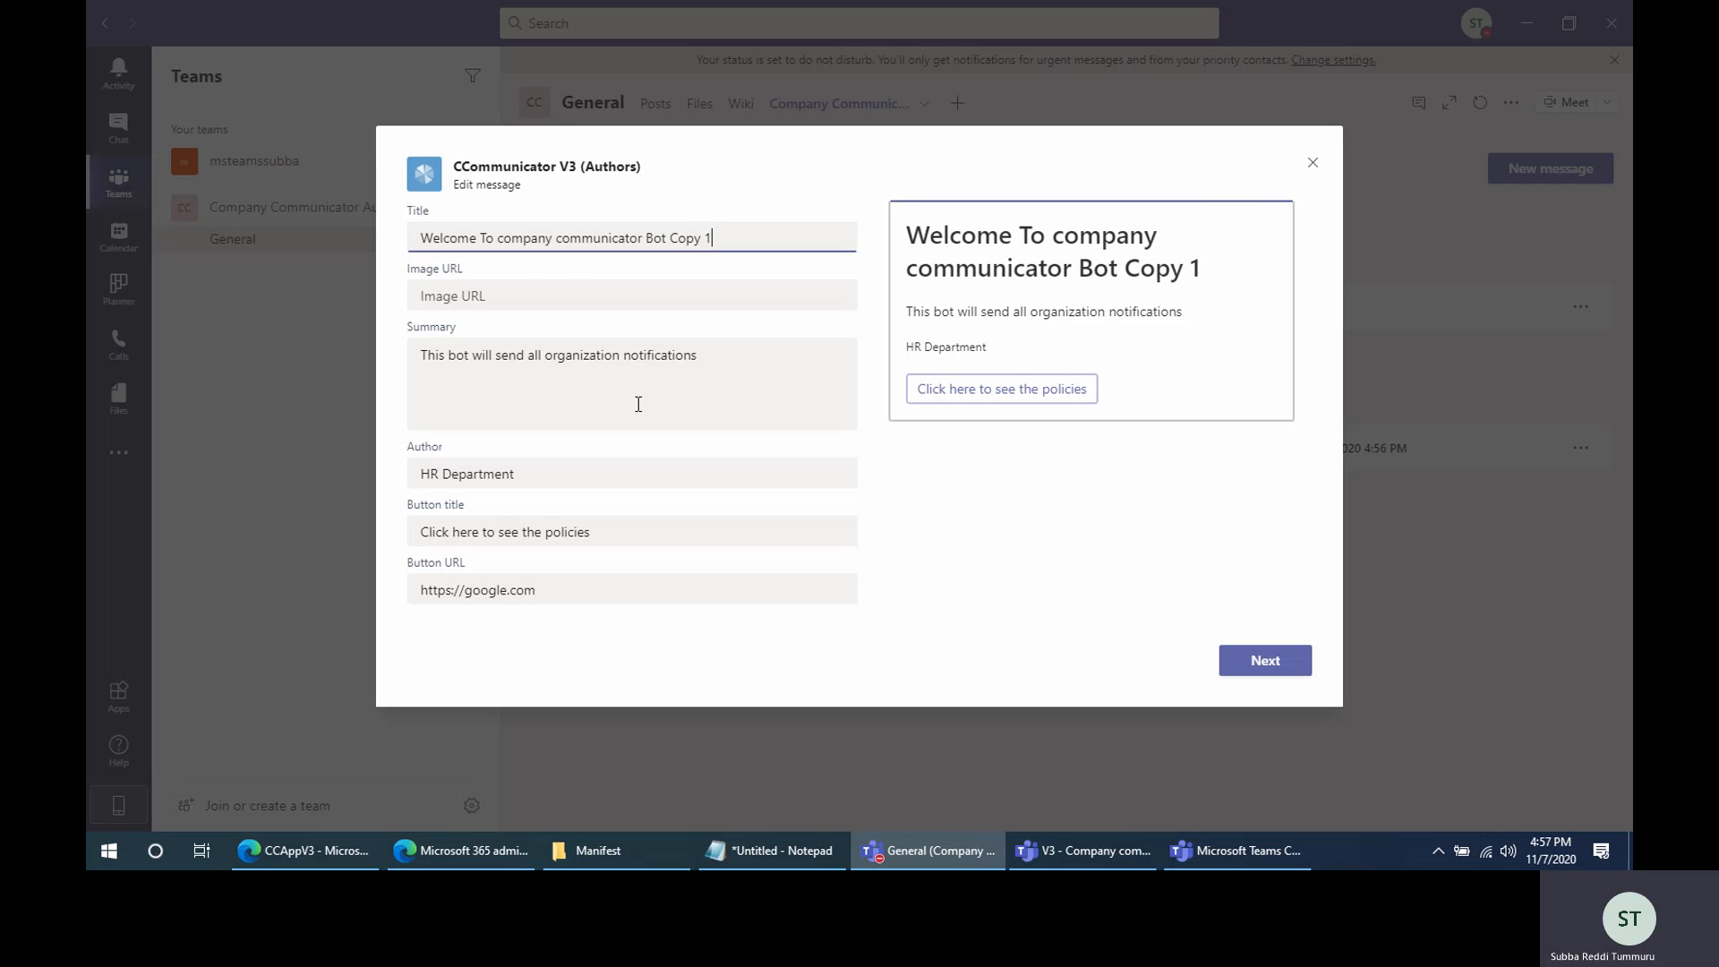
Change the draft's recipients to members of the Company Communicator Authors team in chat and save it as a draft
click(1289, 662)
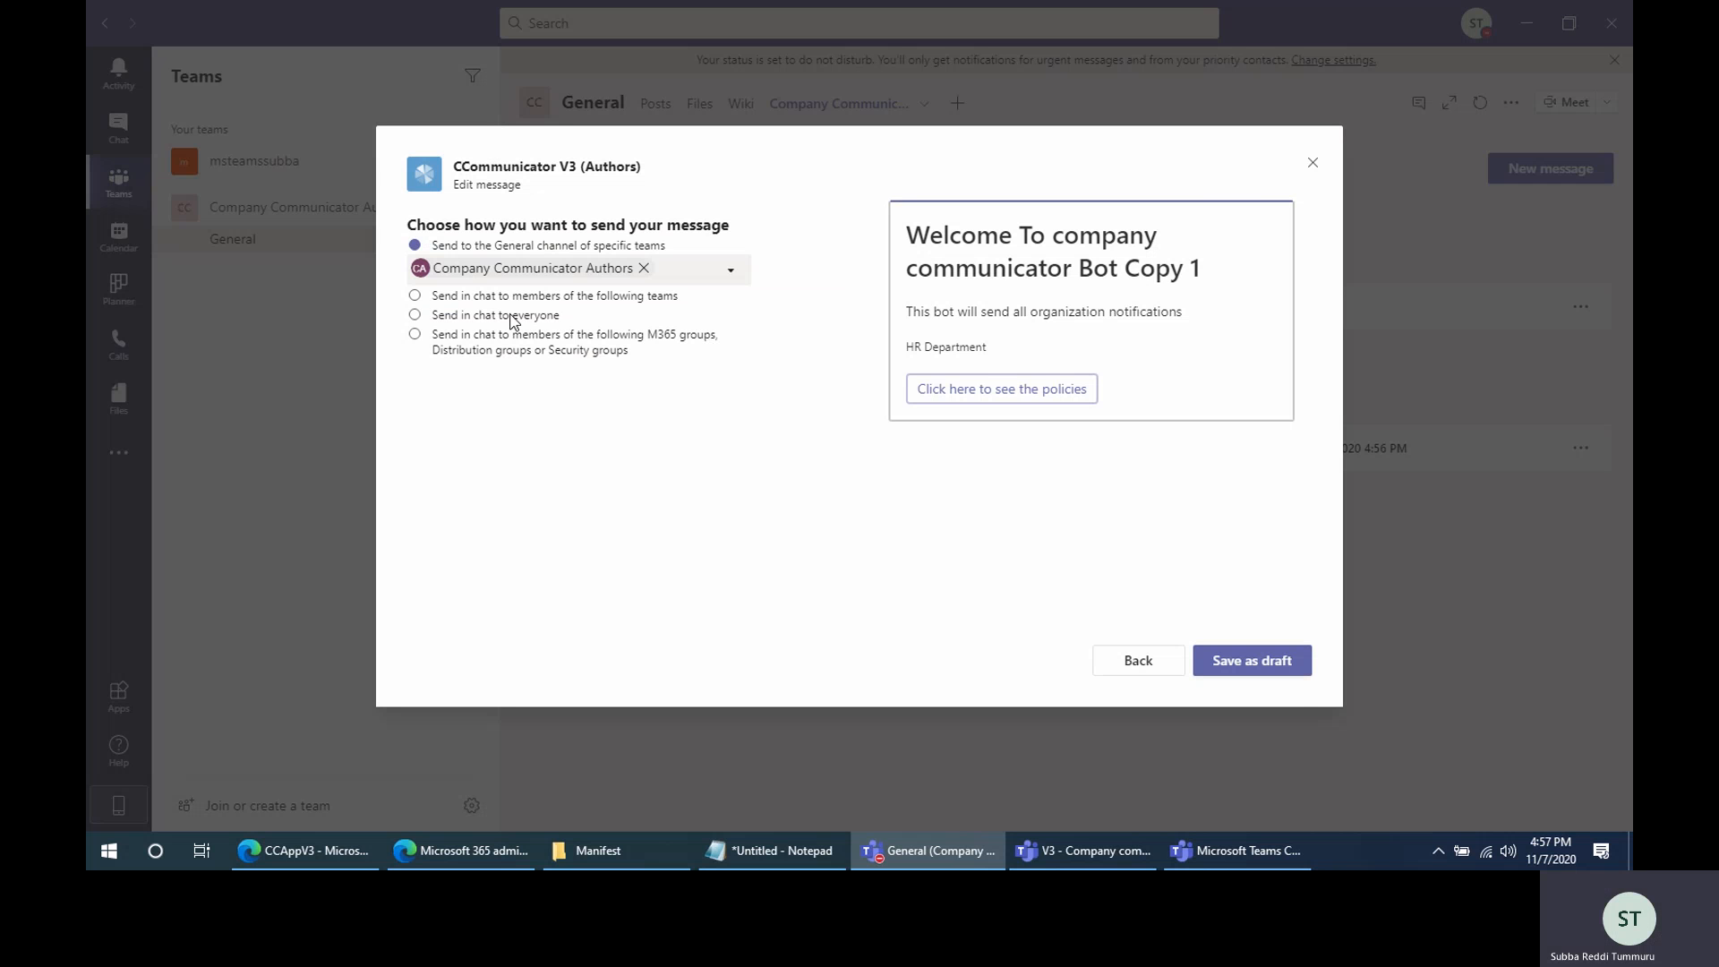
click(643, 268)
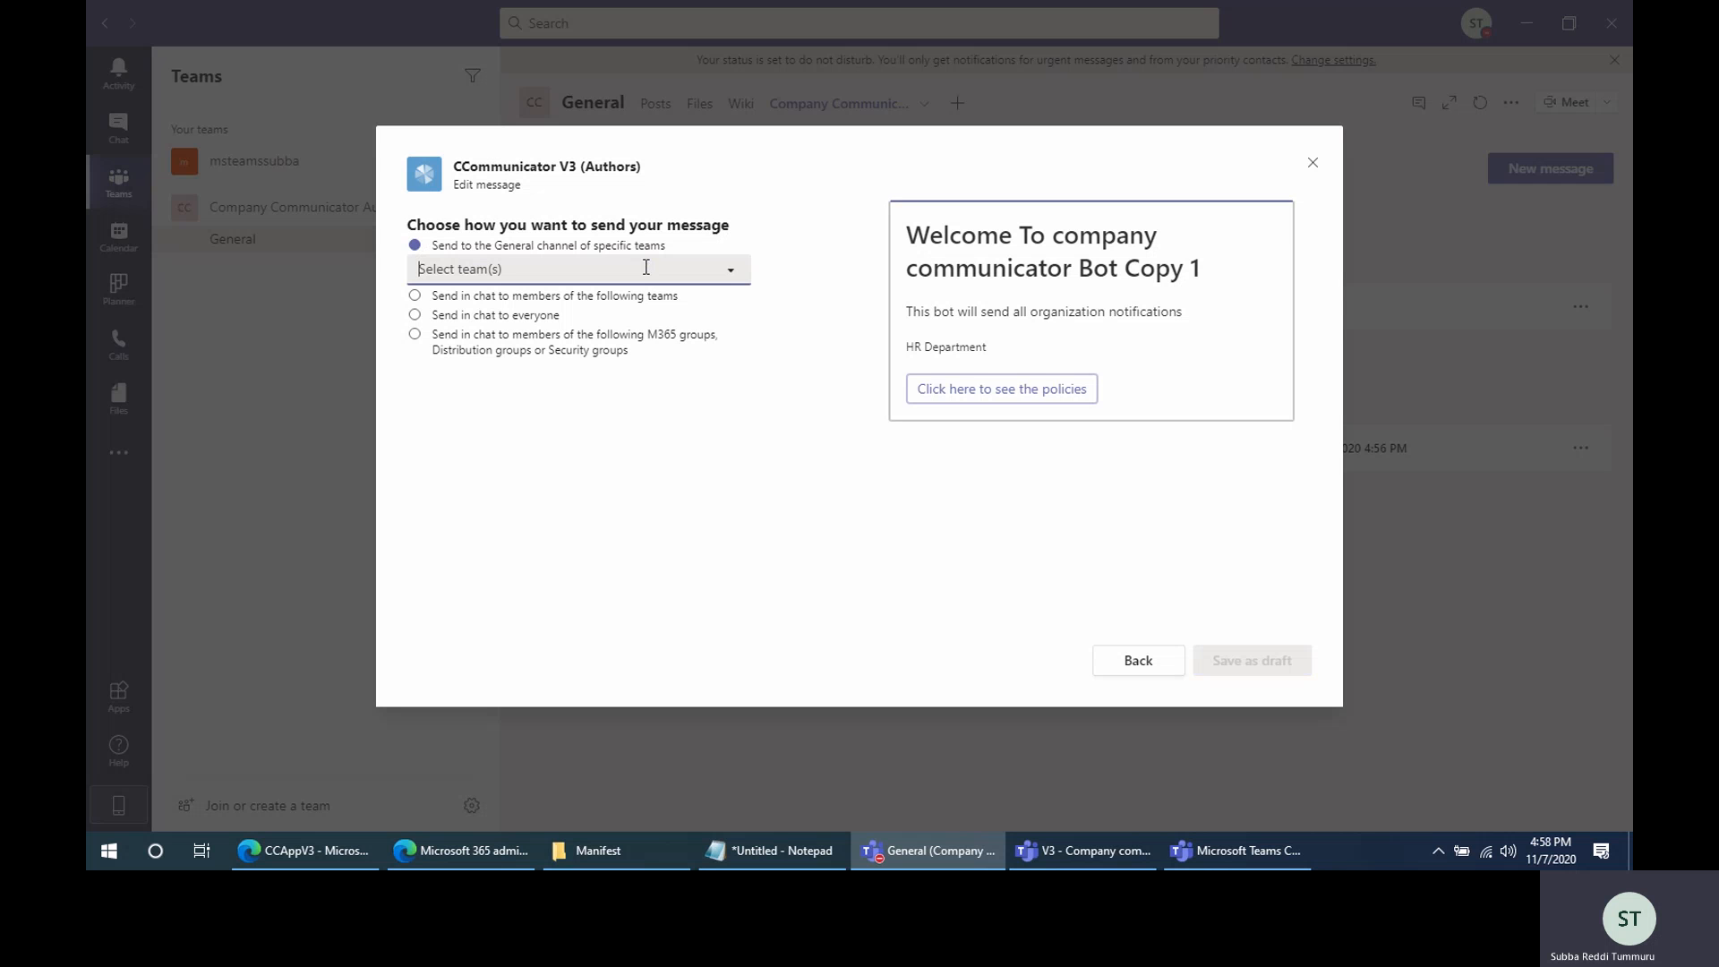
click(416, 296)
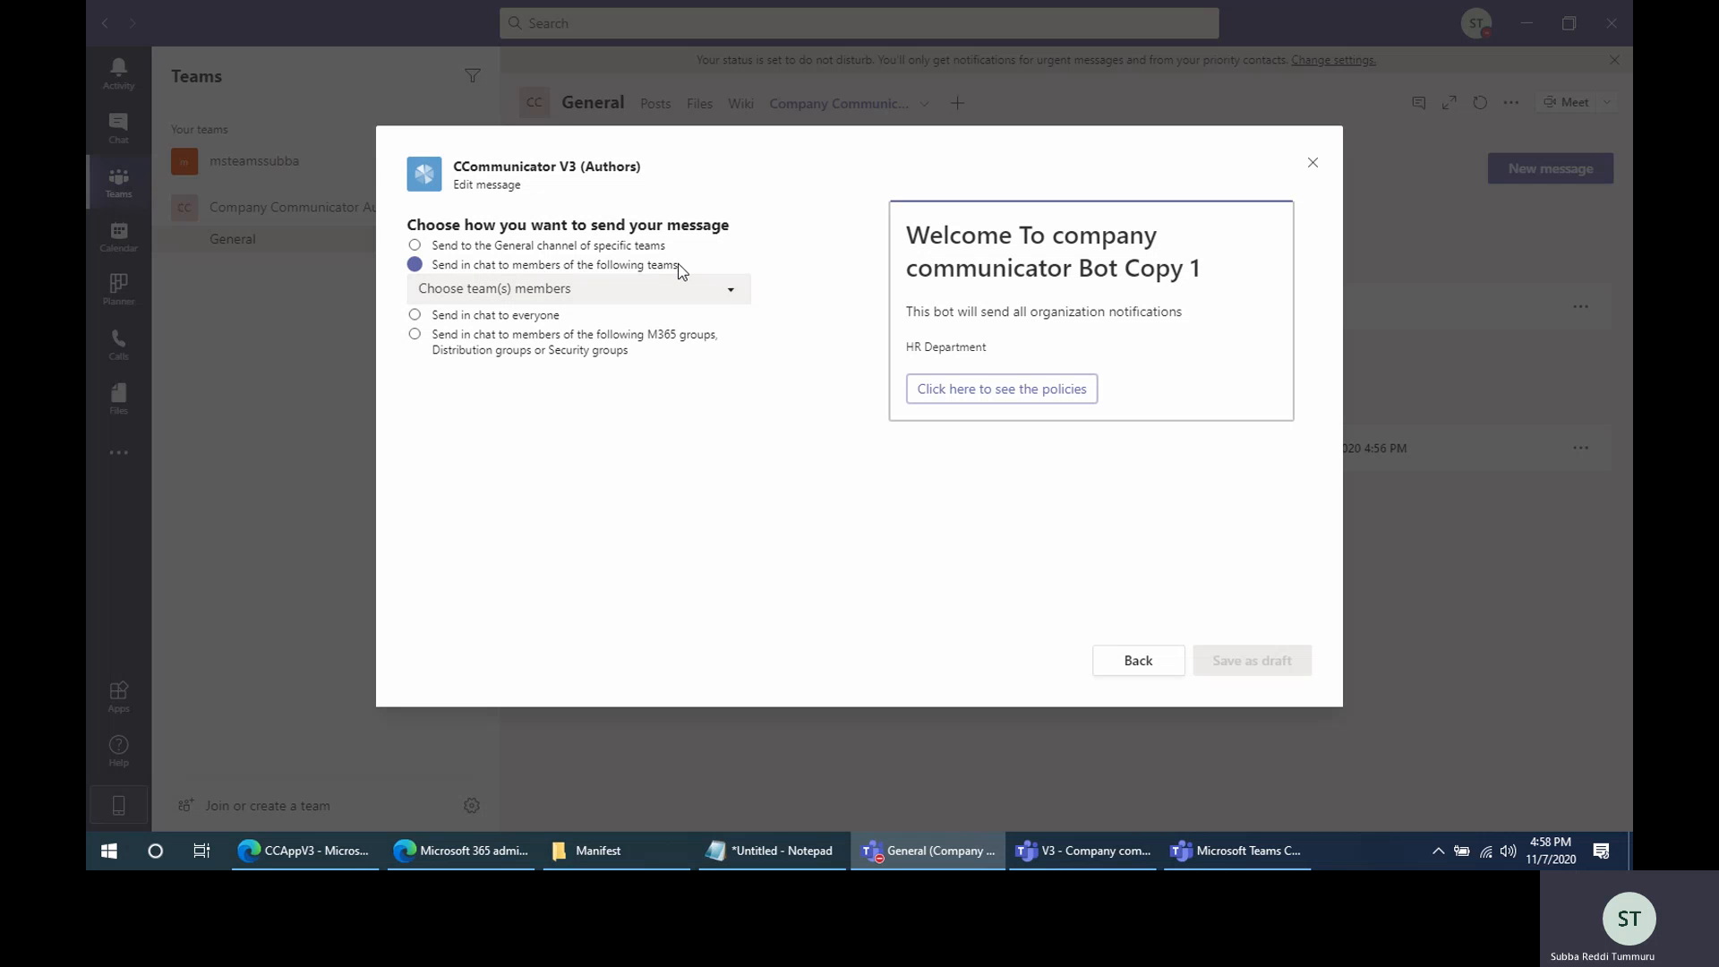
click(729, 293)
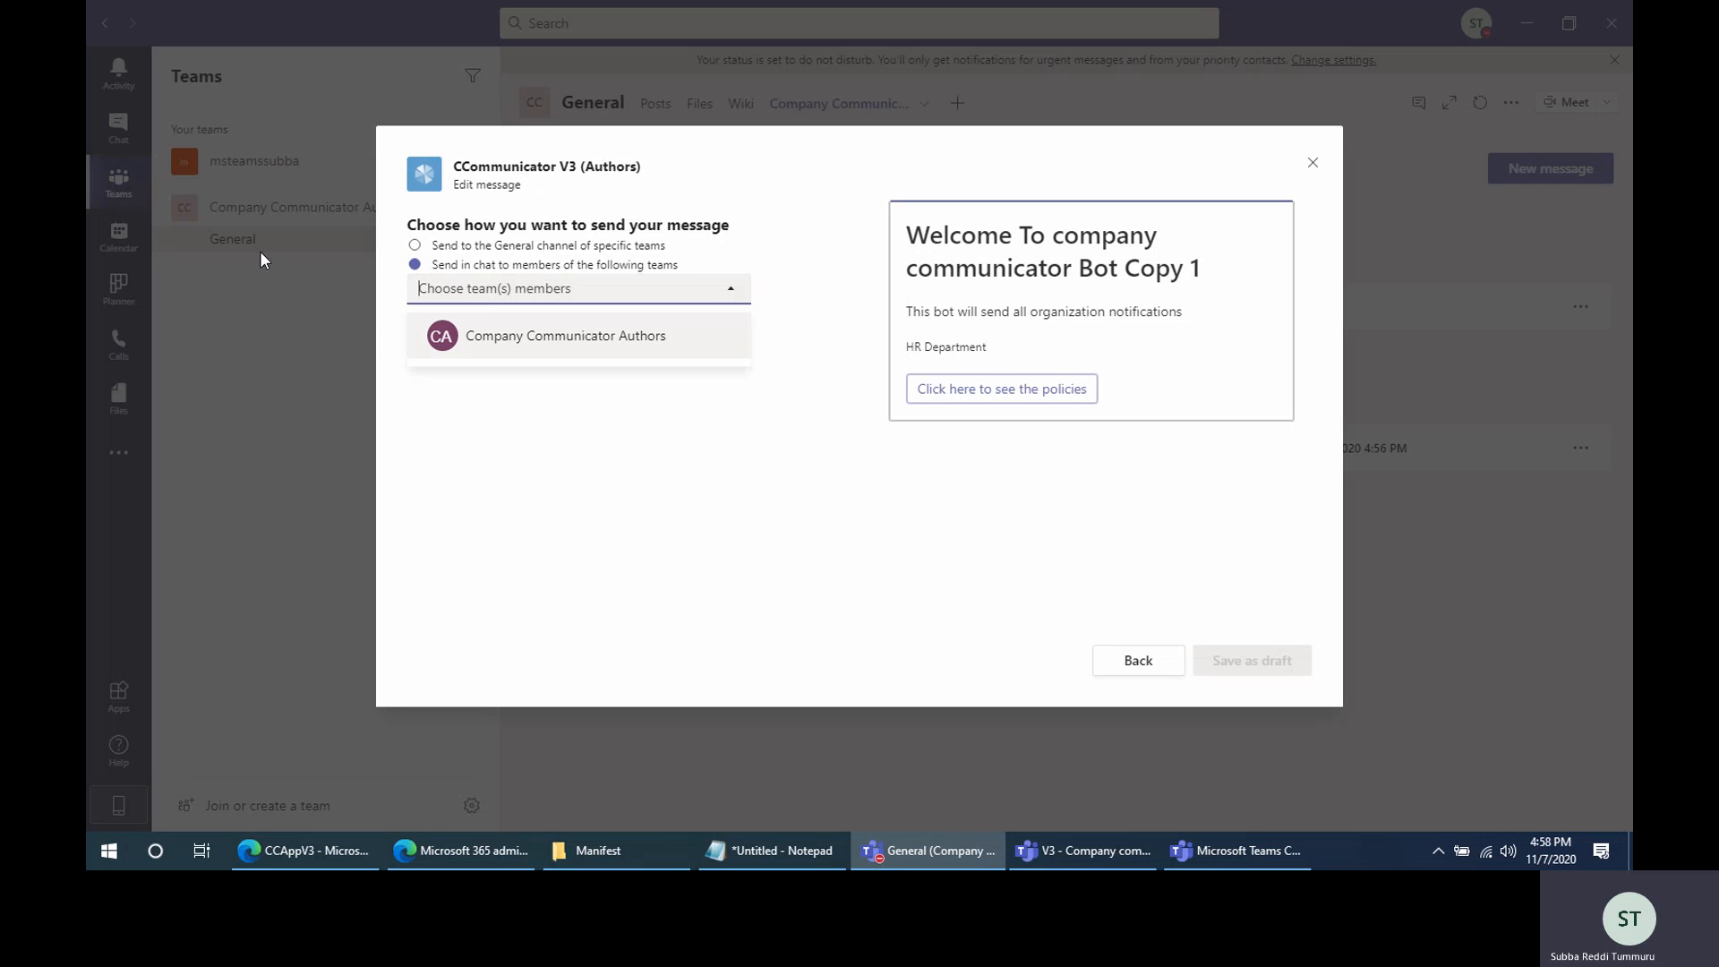
click(542, 340)
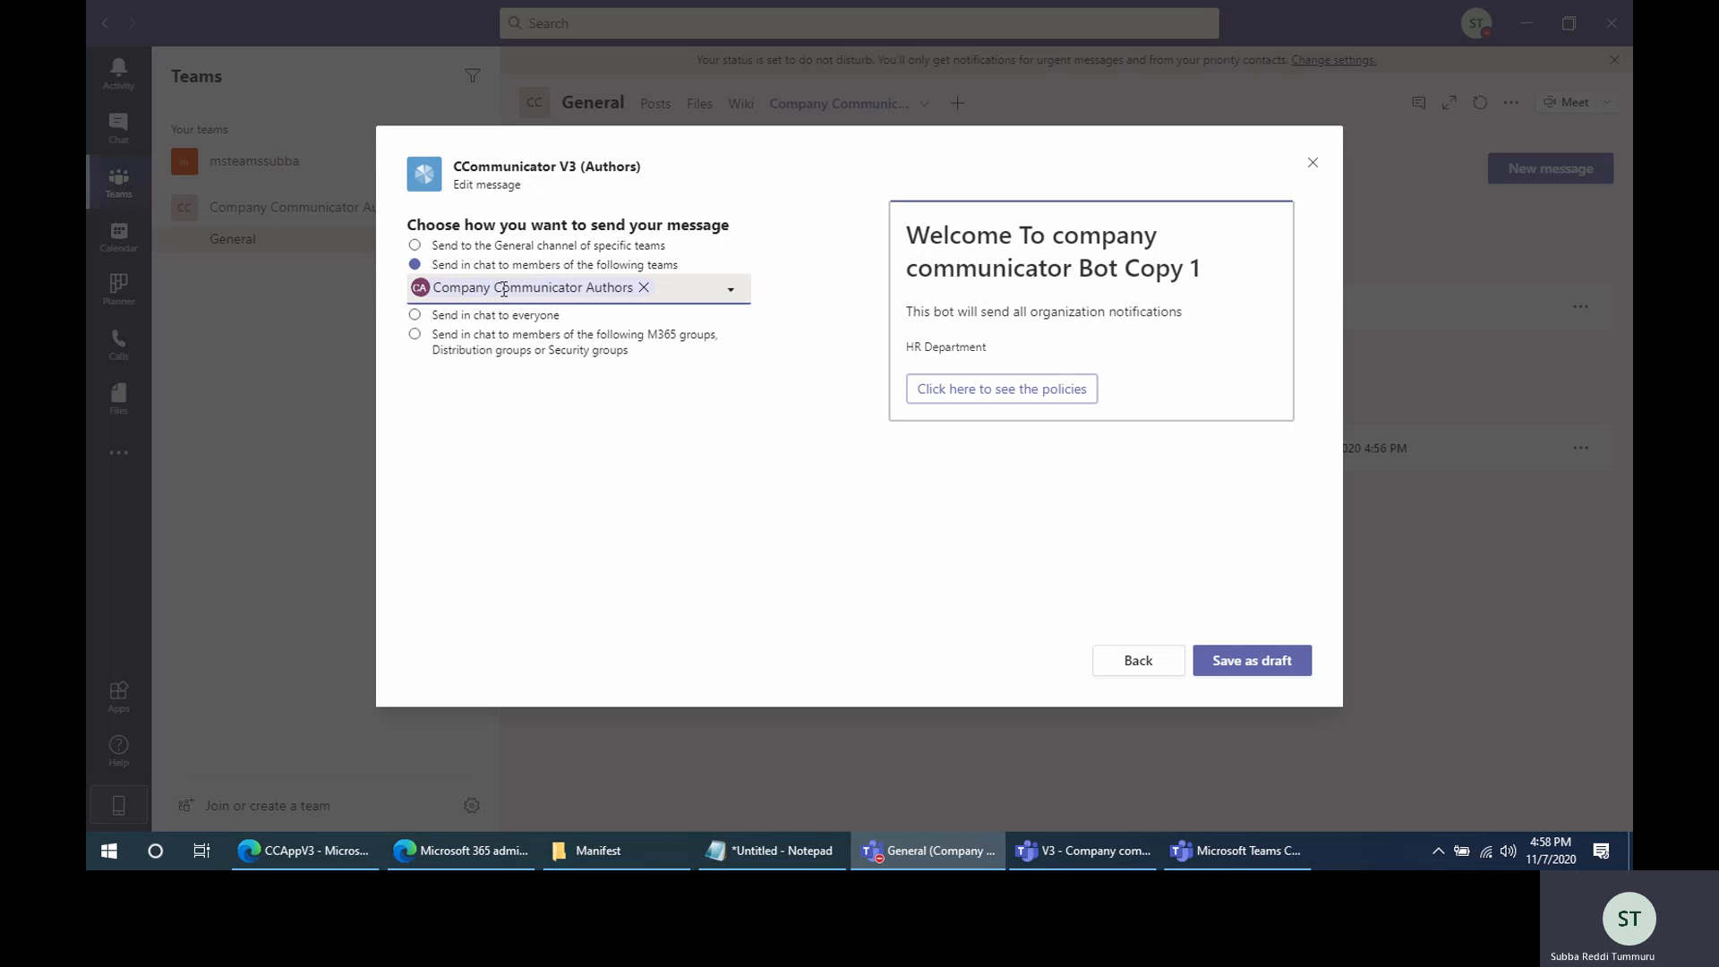
click(1254, 661)
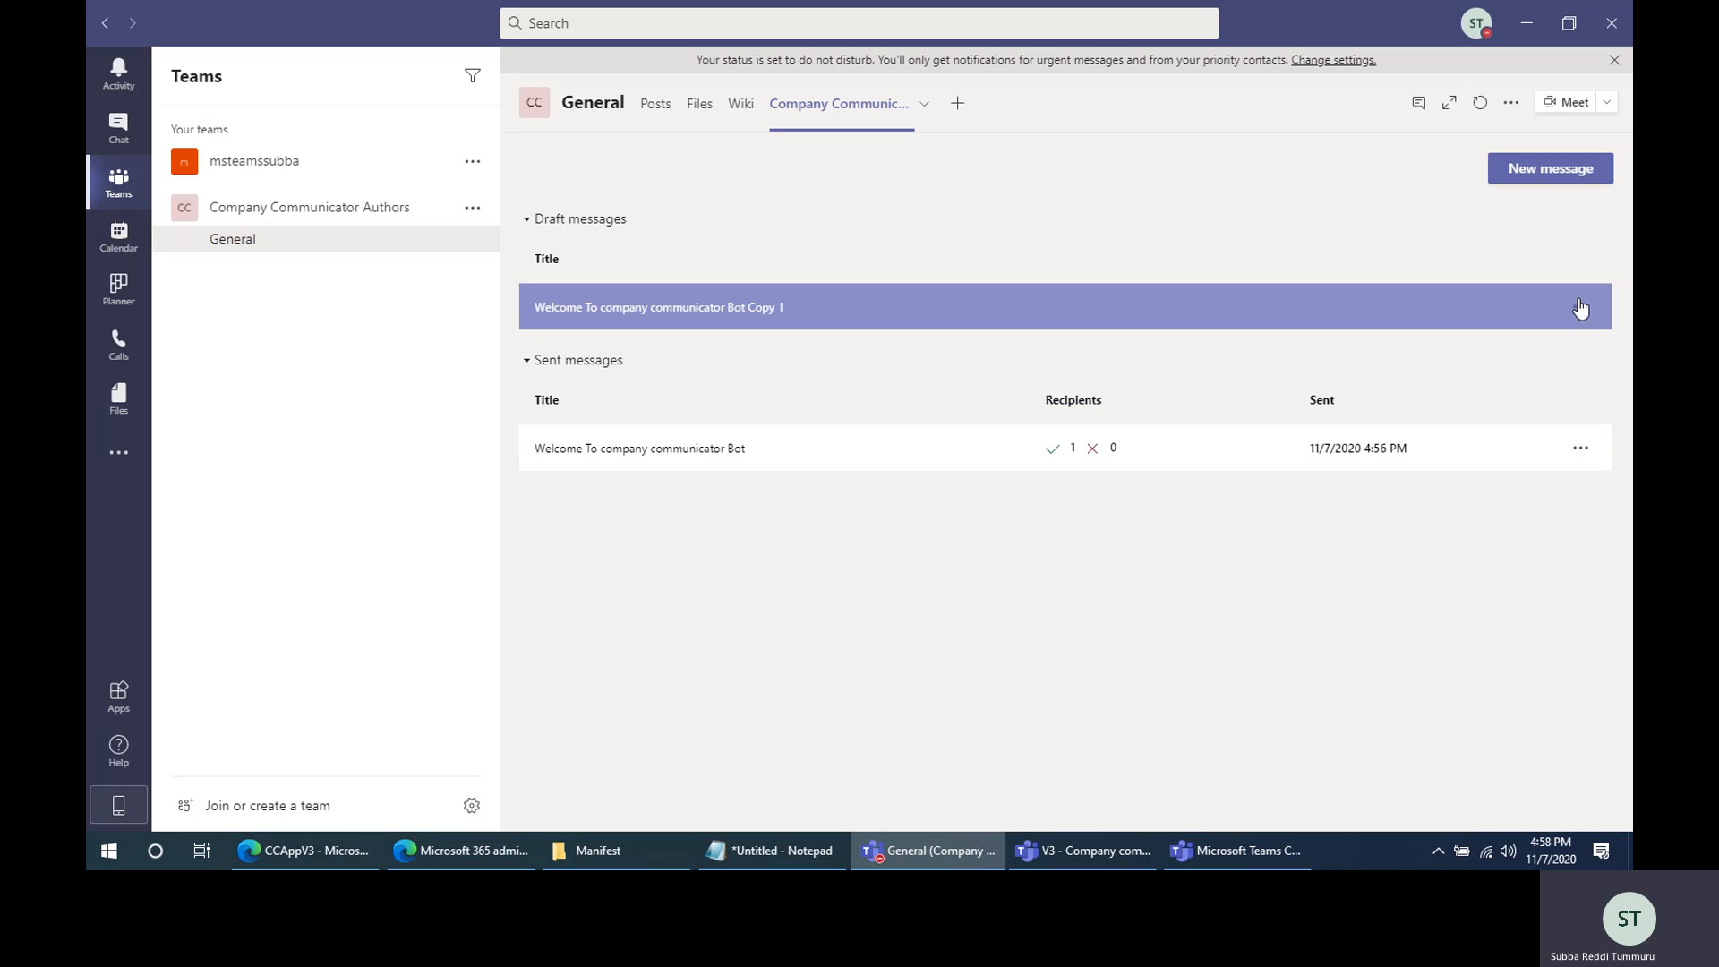
Send the "Welcome To company communicator Bot Copy 1" draft and refresh the list of sent messages
click(1581, 306)
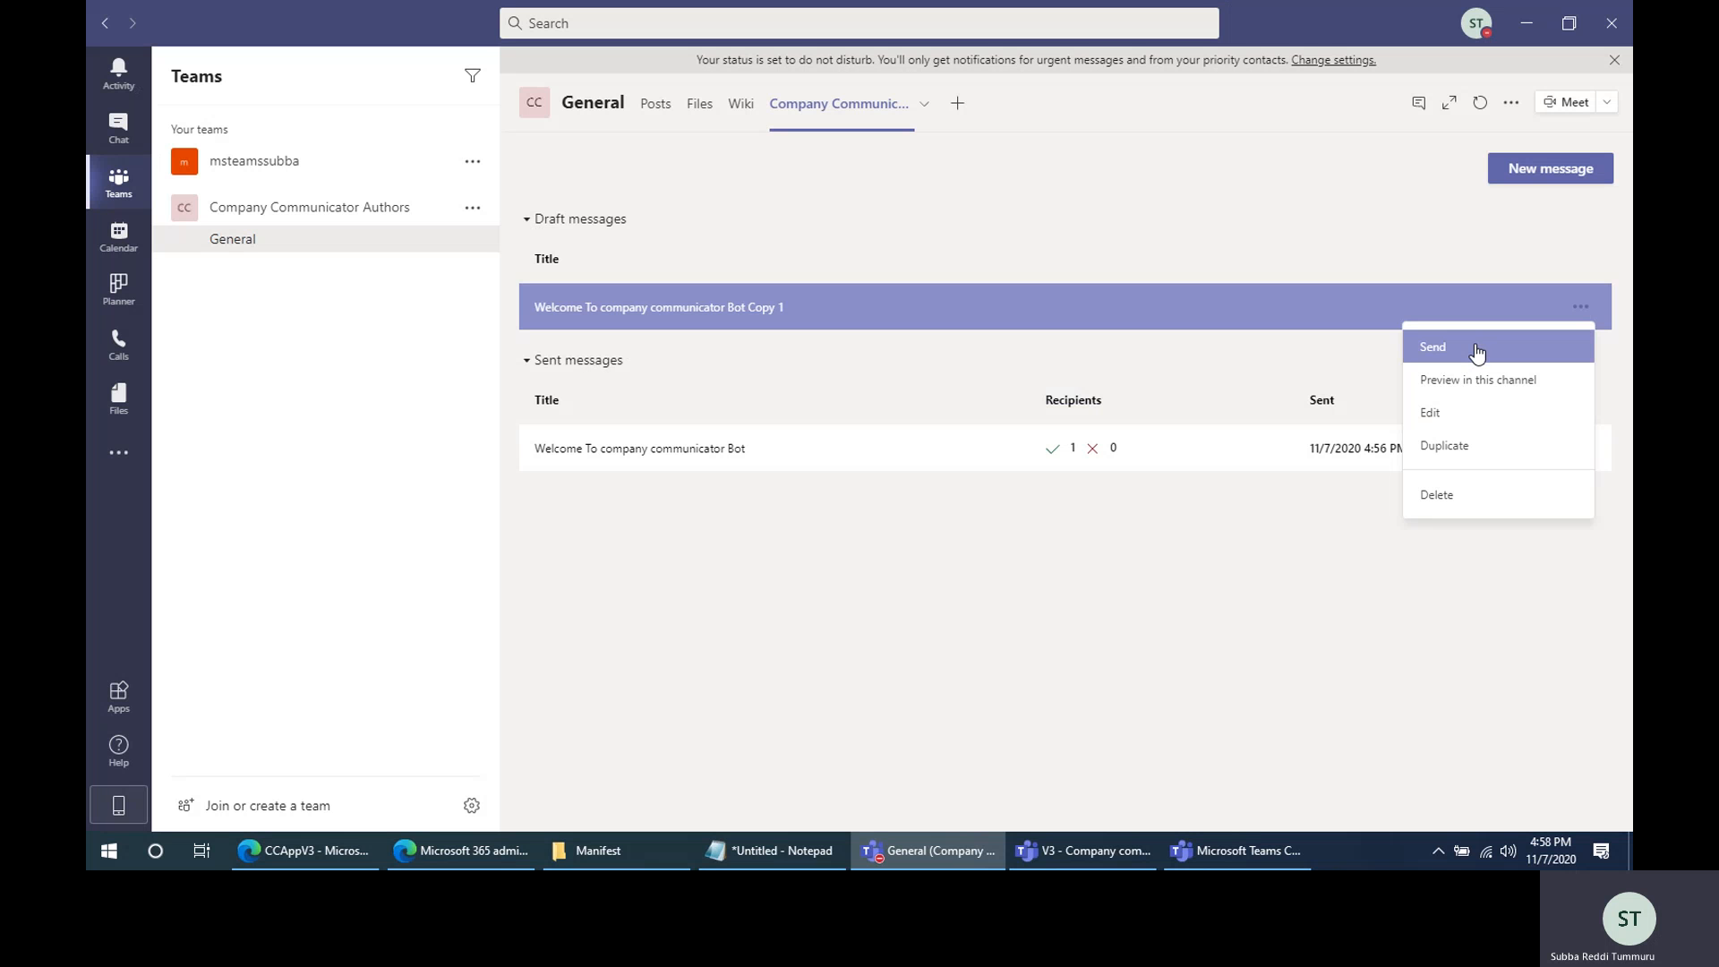
click(1479, 350)
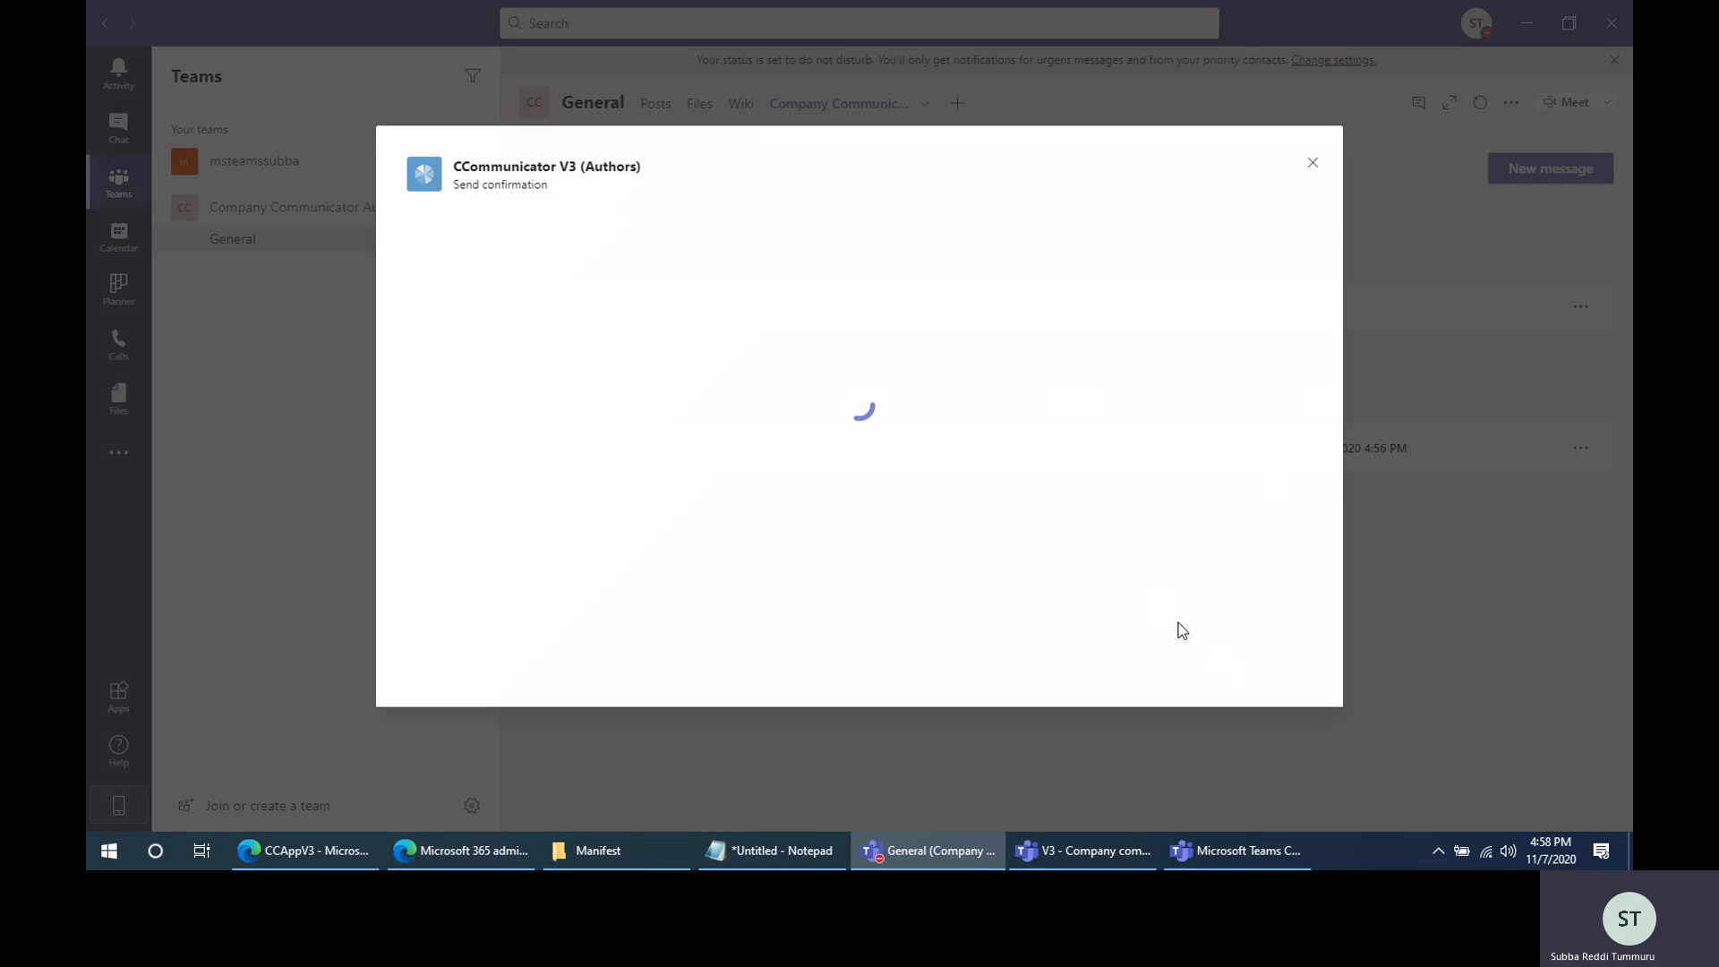
click(1268, 665)
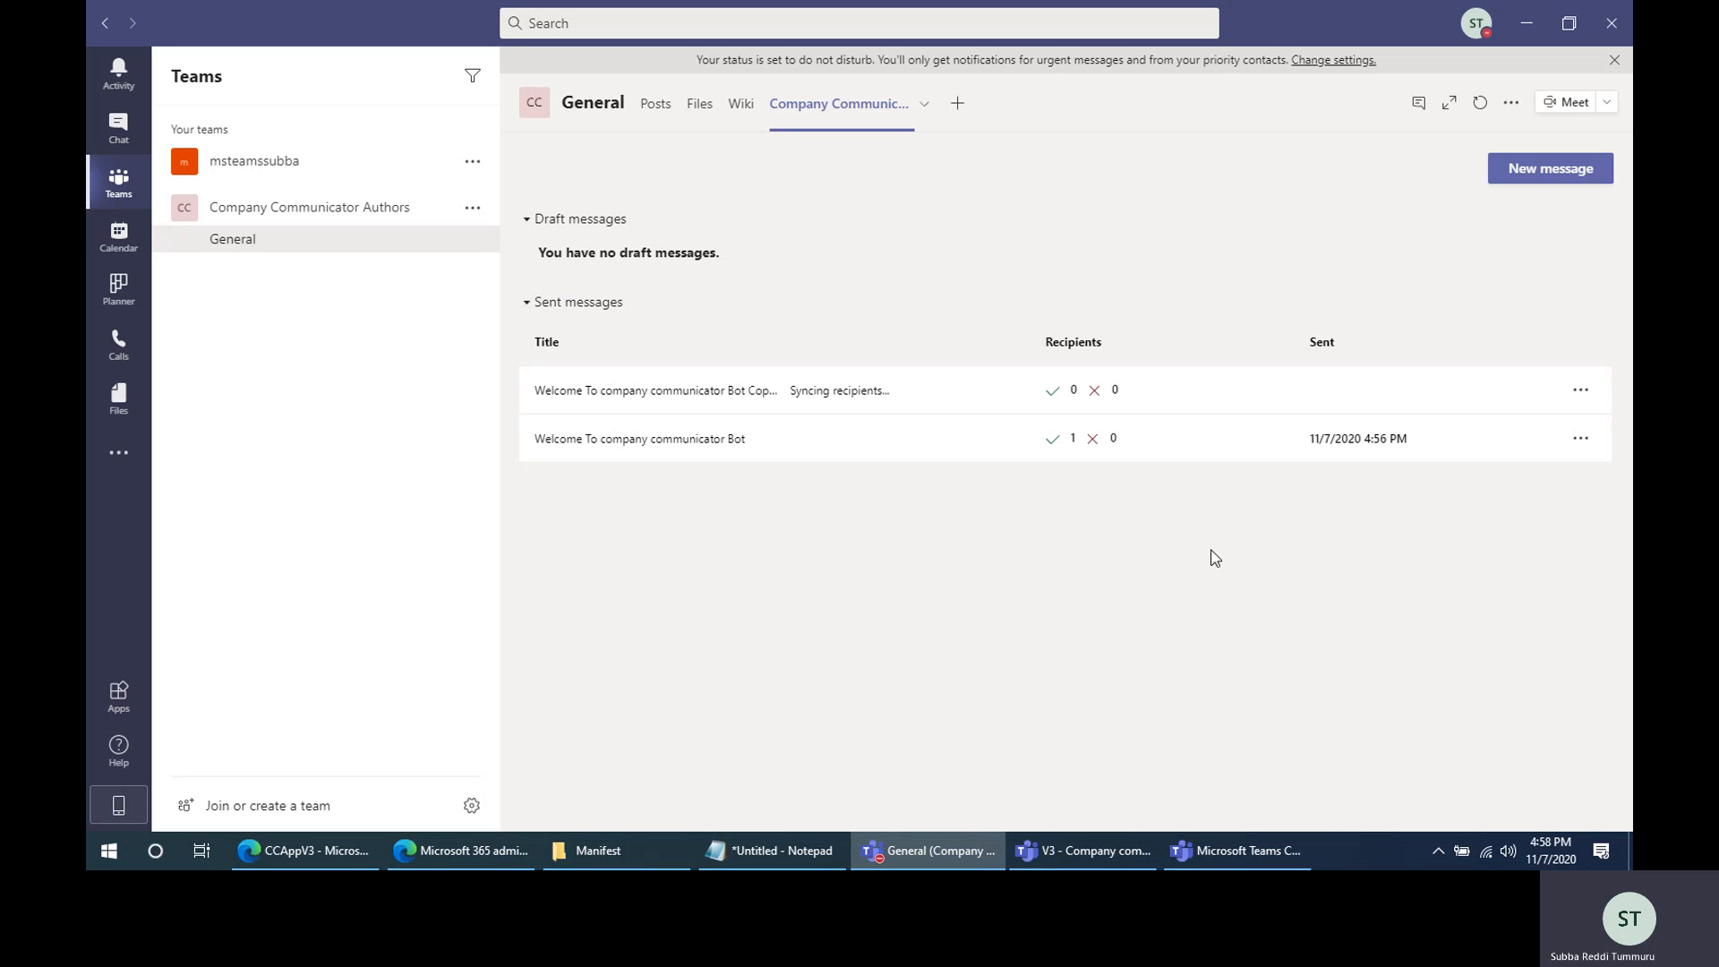
click(1479, 105)
click(1481, 104)
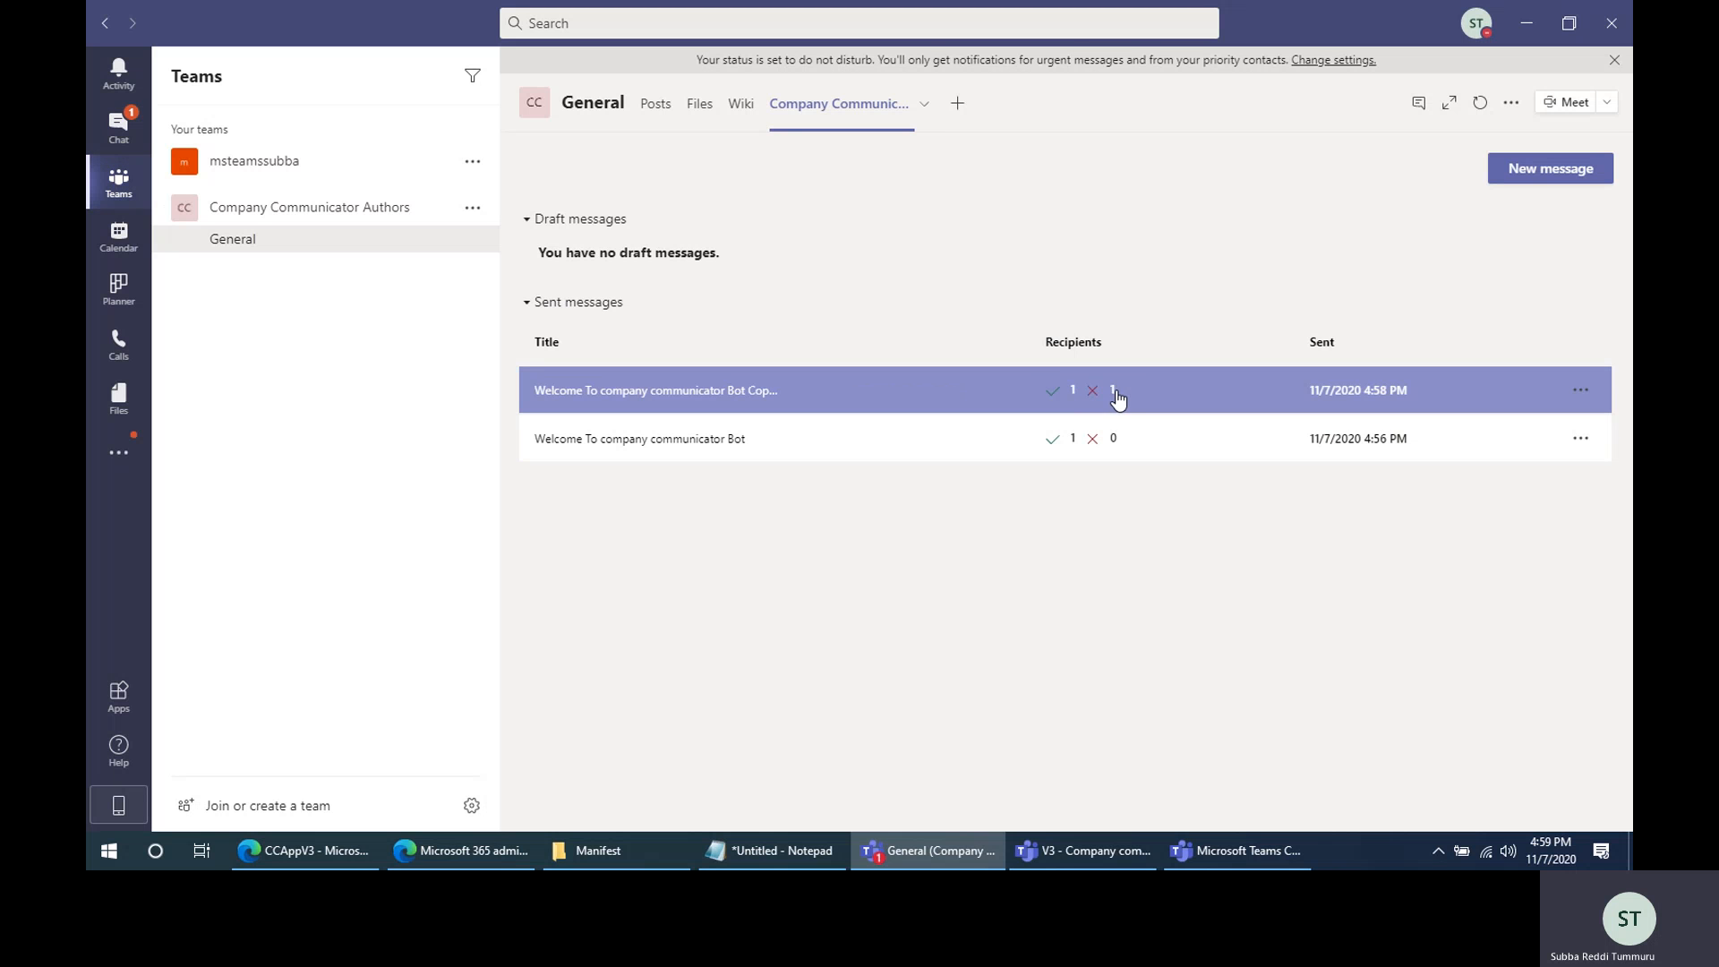
View the delivered "Copy 1" card in the personal chat with Company Communicator V3
click(128, 126)
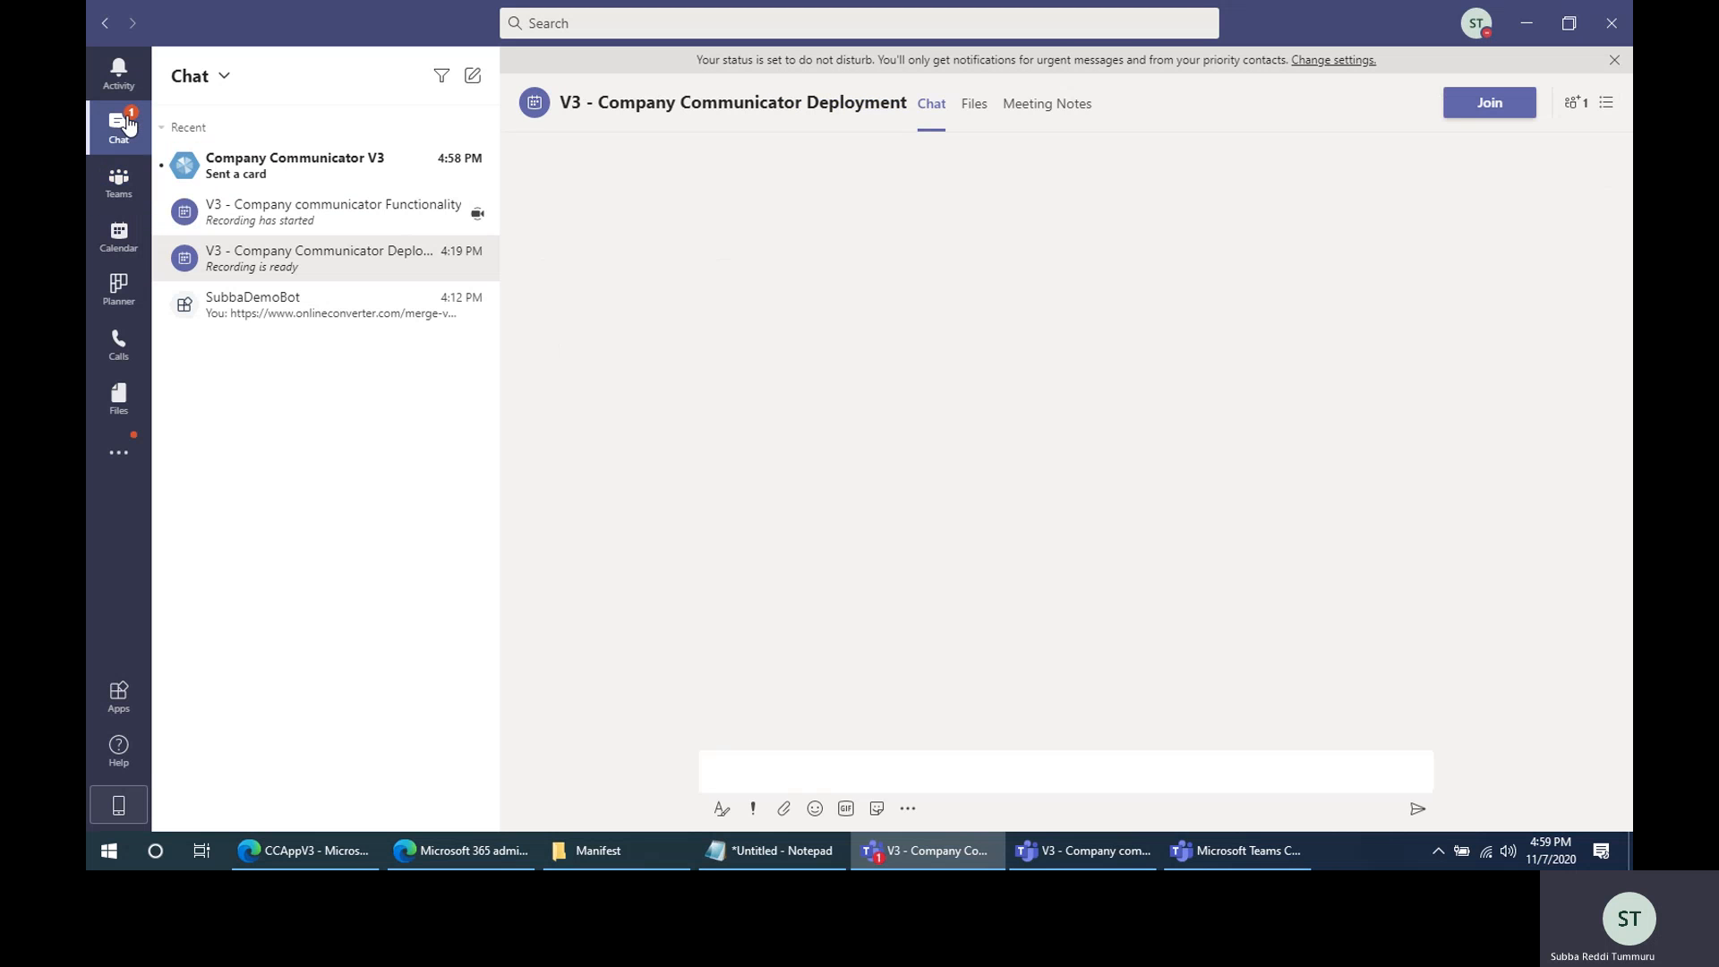
click(296, 170)
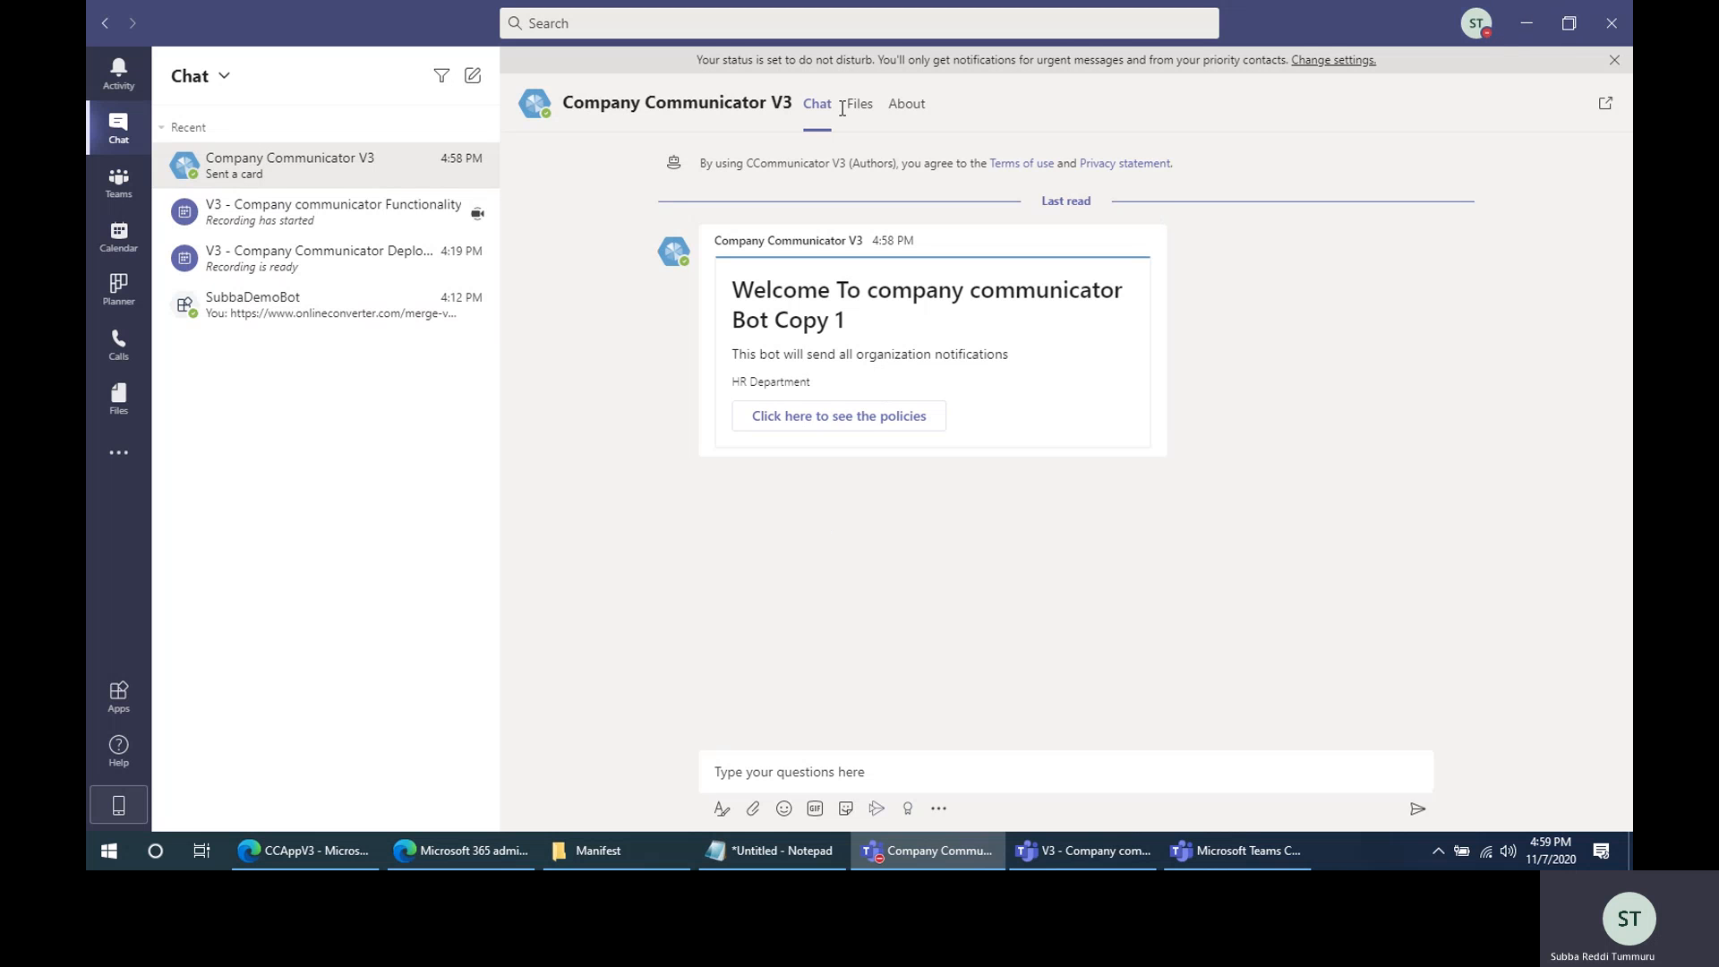
click(631, 103)
click(1143, 594)
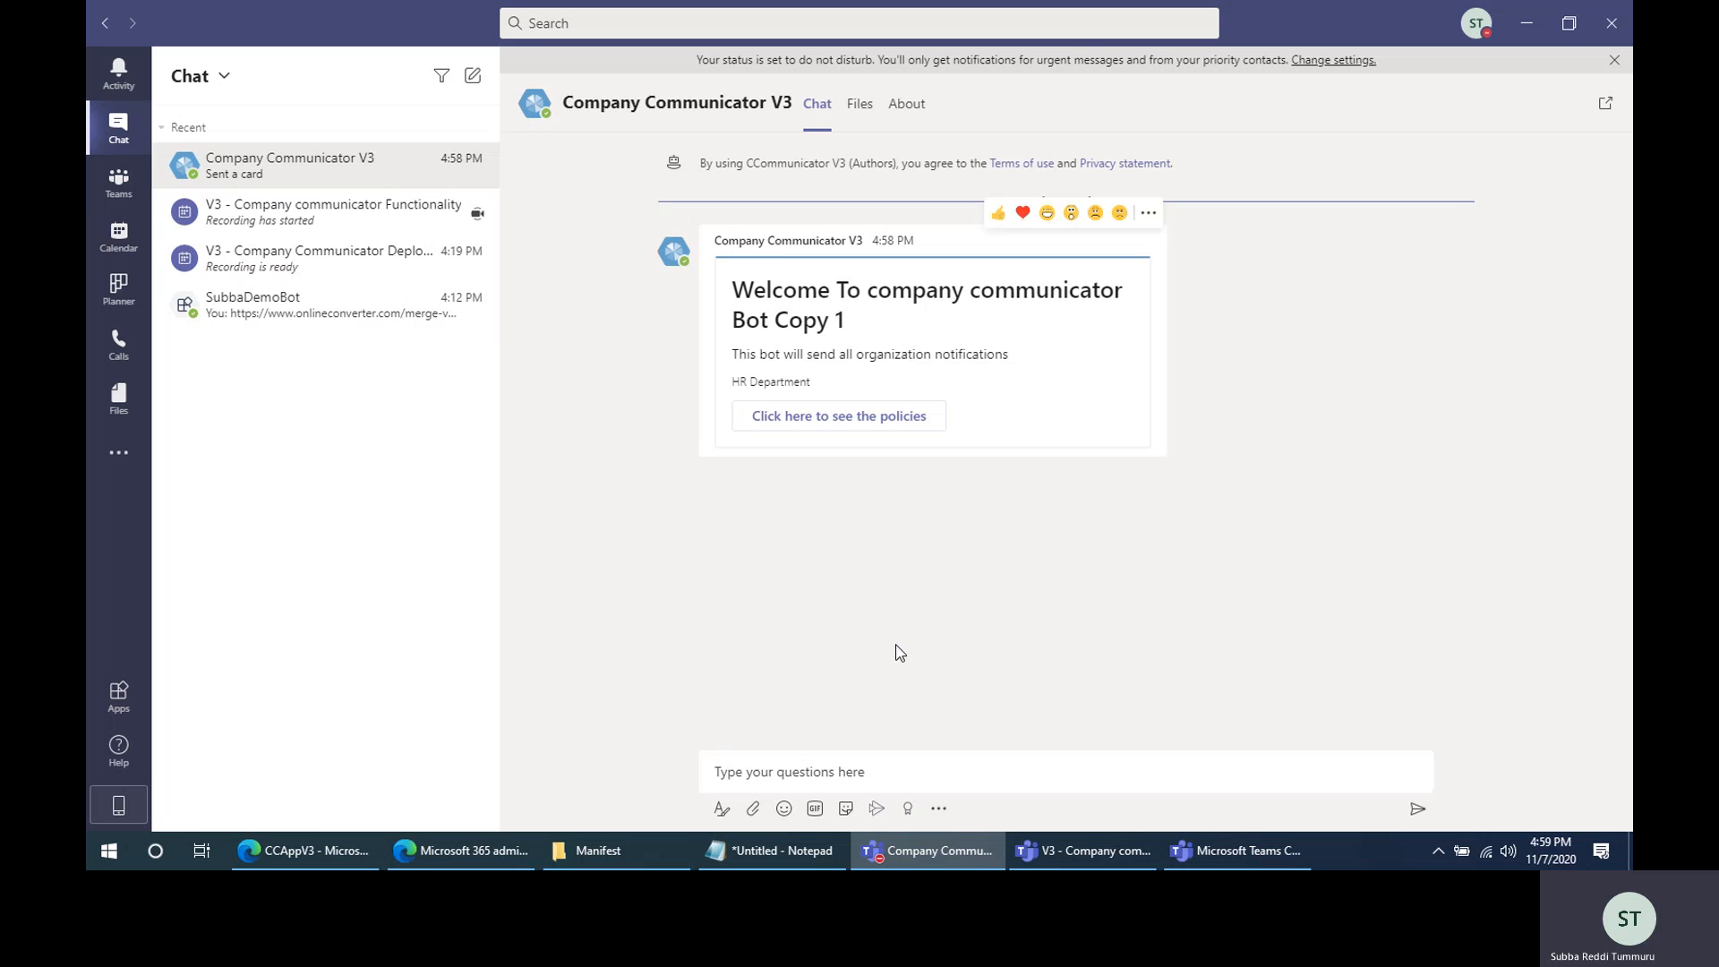
Return to the sent messages and review the "Copy 1" message's delivery status, including its completion time, success and failure results
click(121, 202)
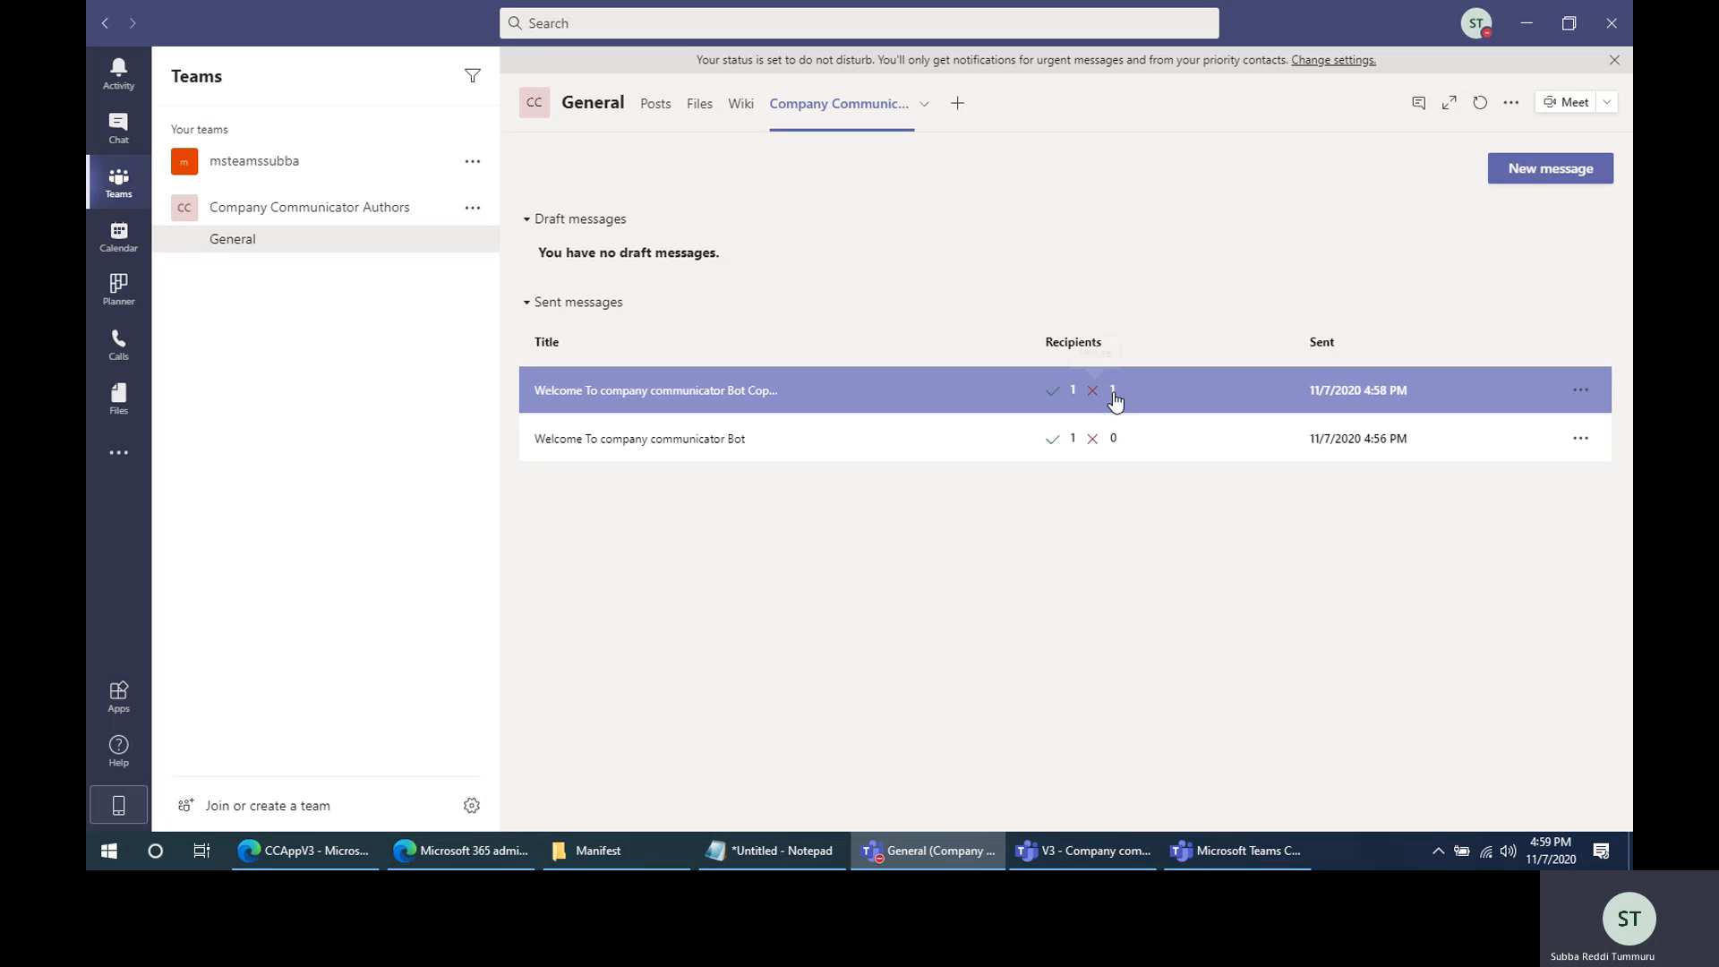
click(1242, 396)
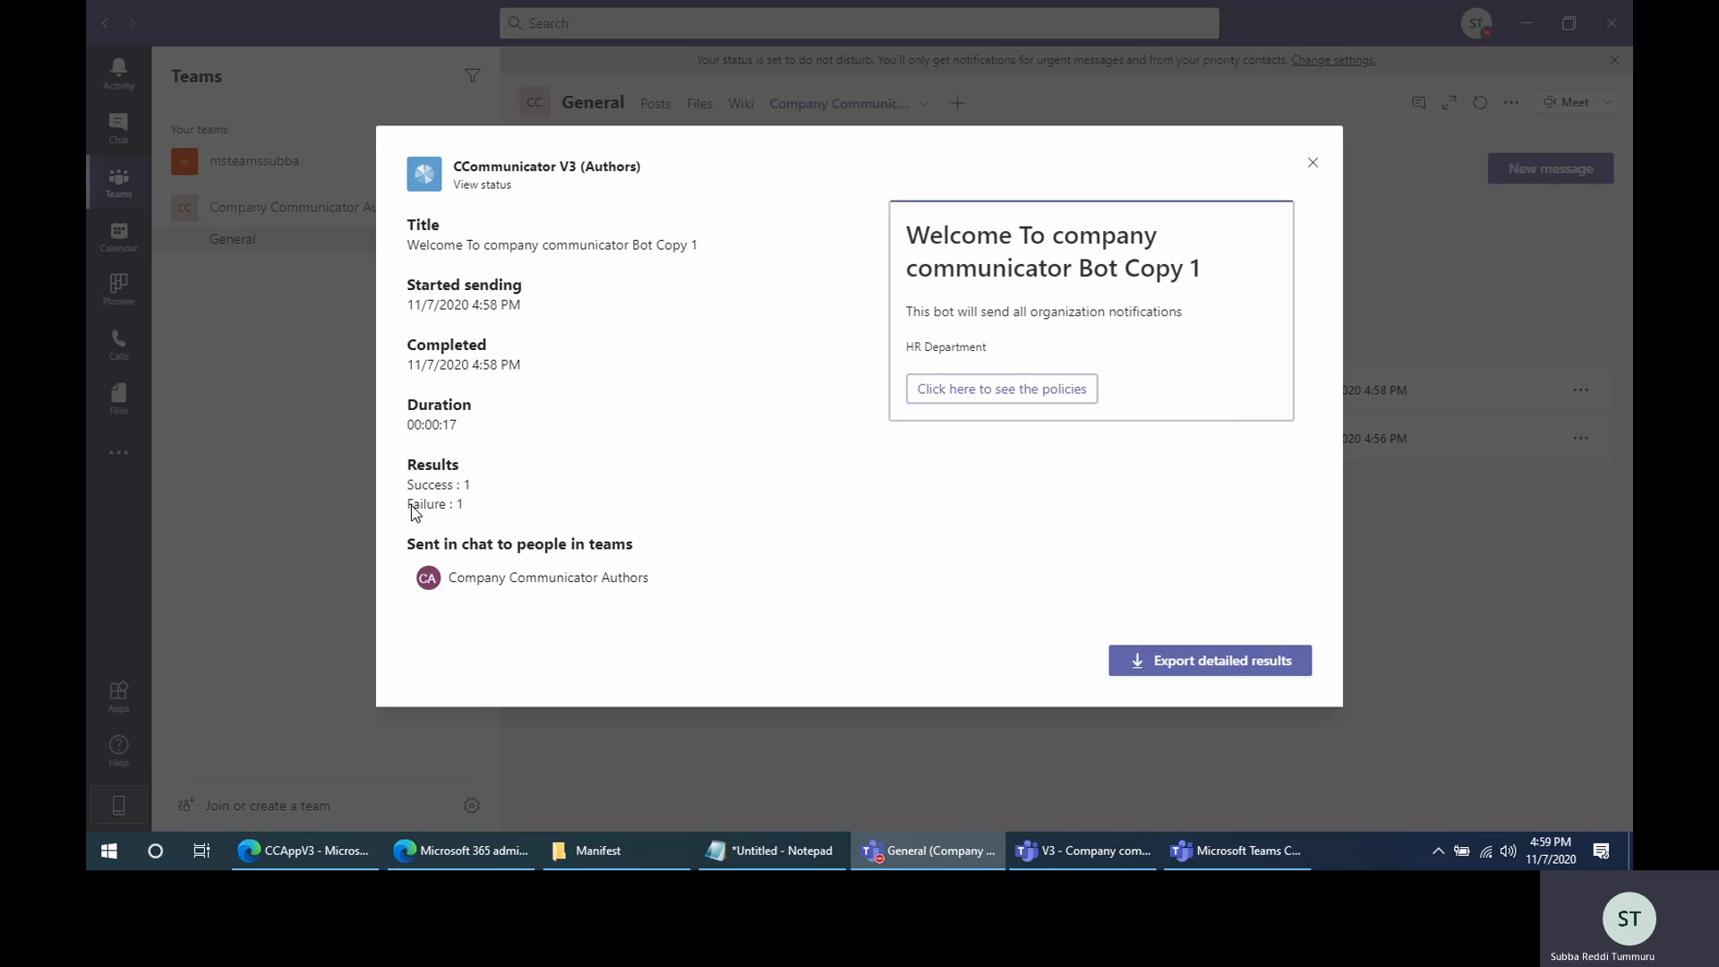
drag(410, 505, 492, 513)
click(597, 511)
click(402, 500)
drag(408, 507, 490, 510)
drag(409, 486, 471, 486)
drag(415, 369, 567, 364)
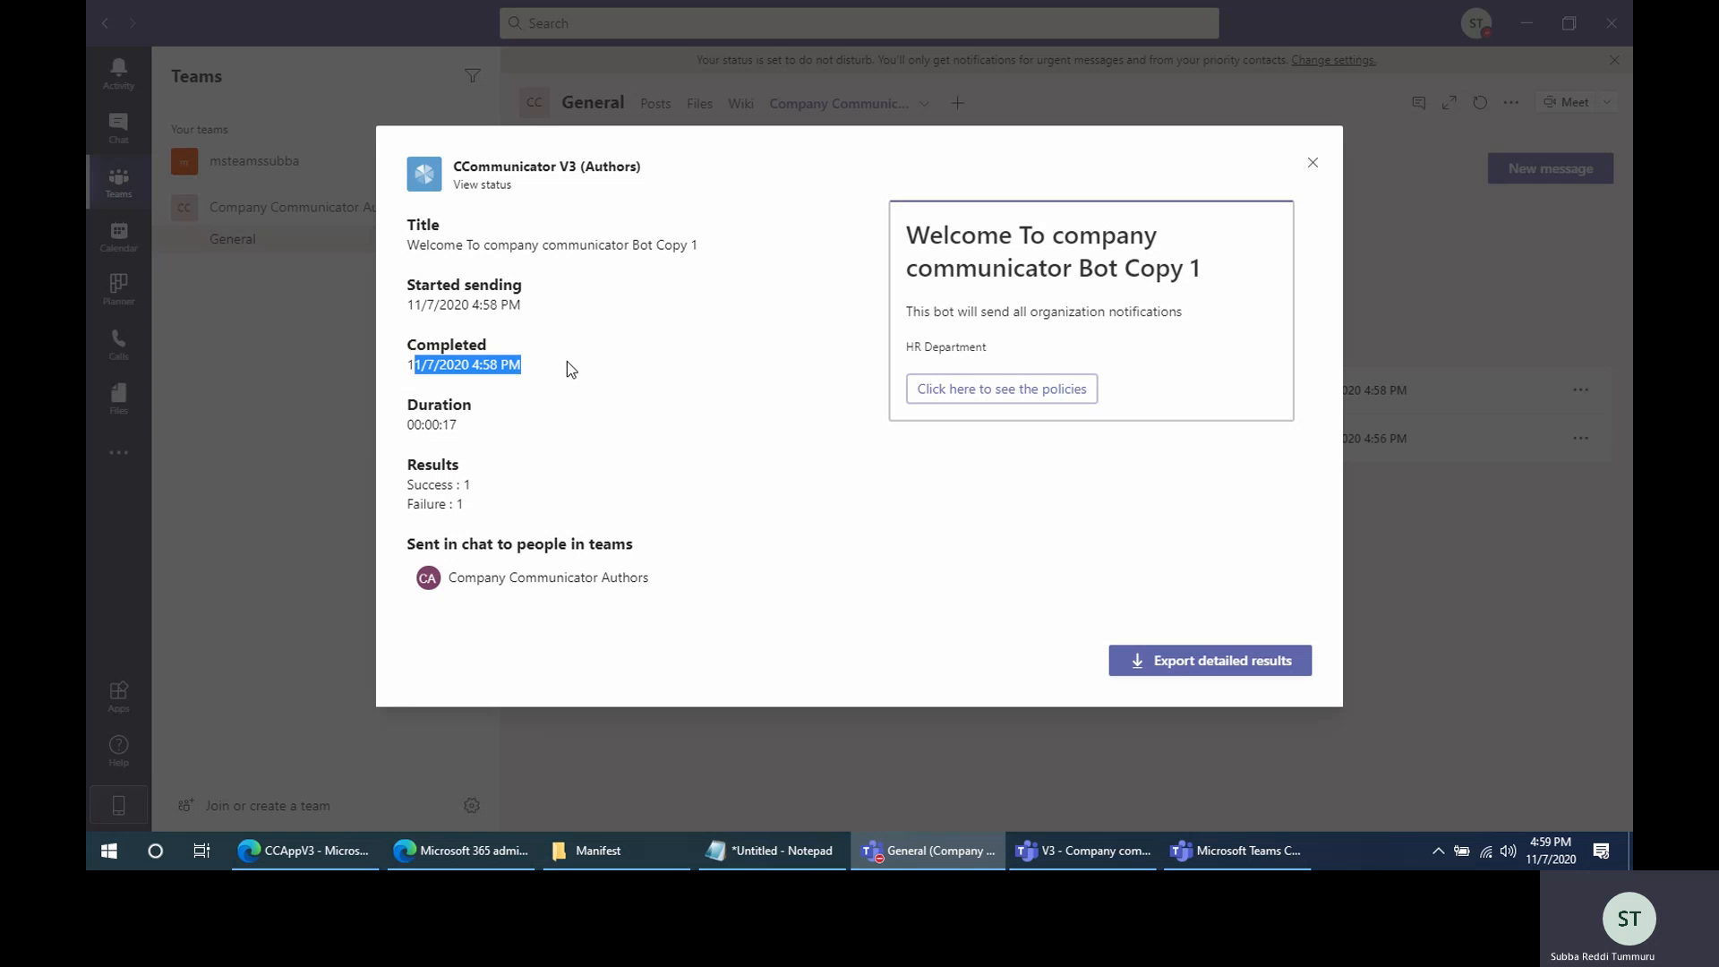
click(487, 313)
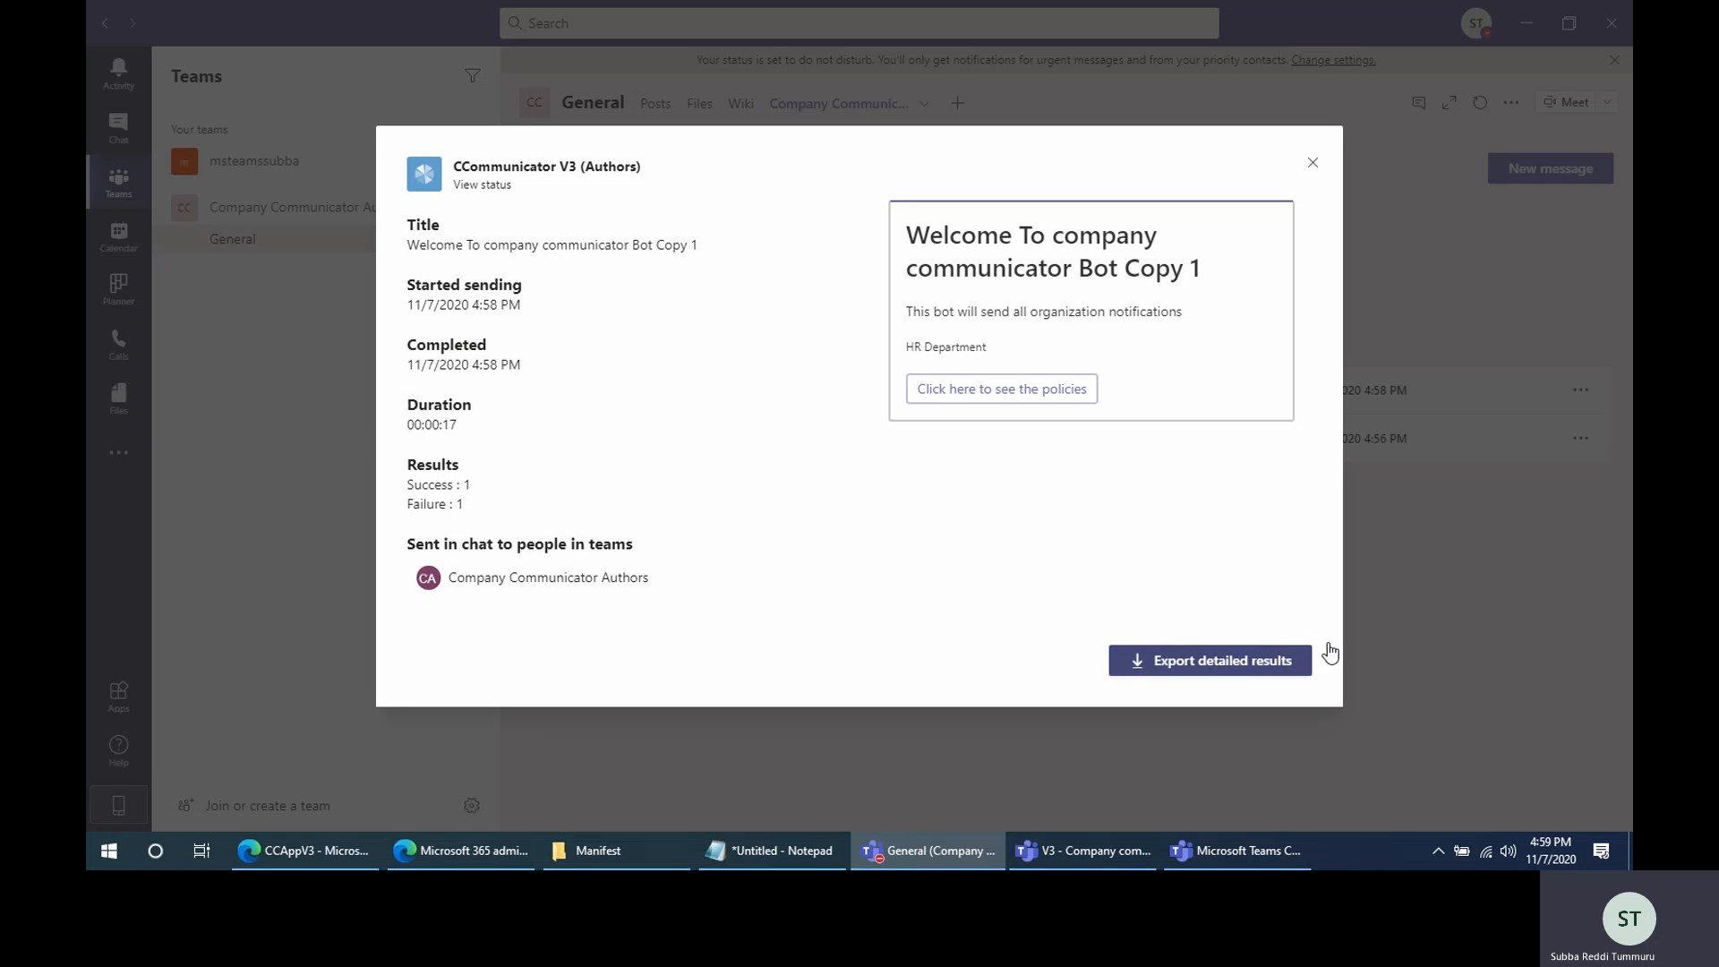
click(1313, 165)
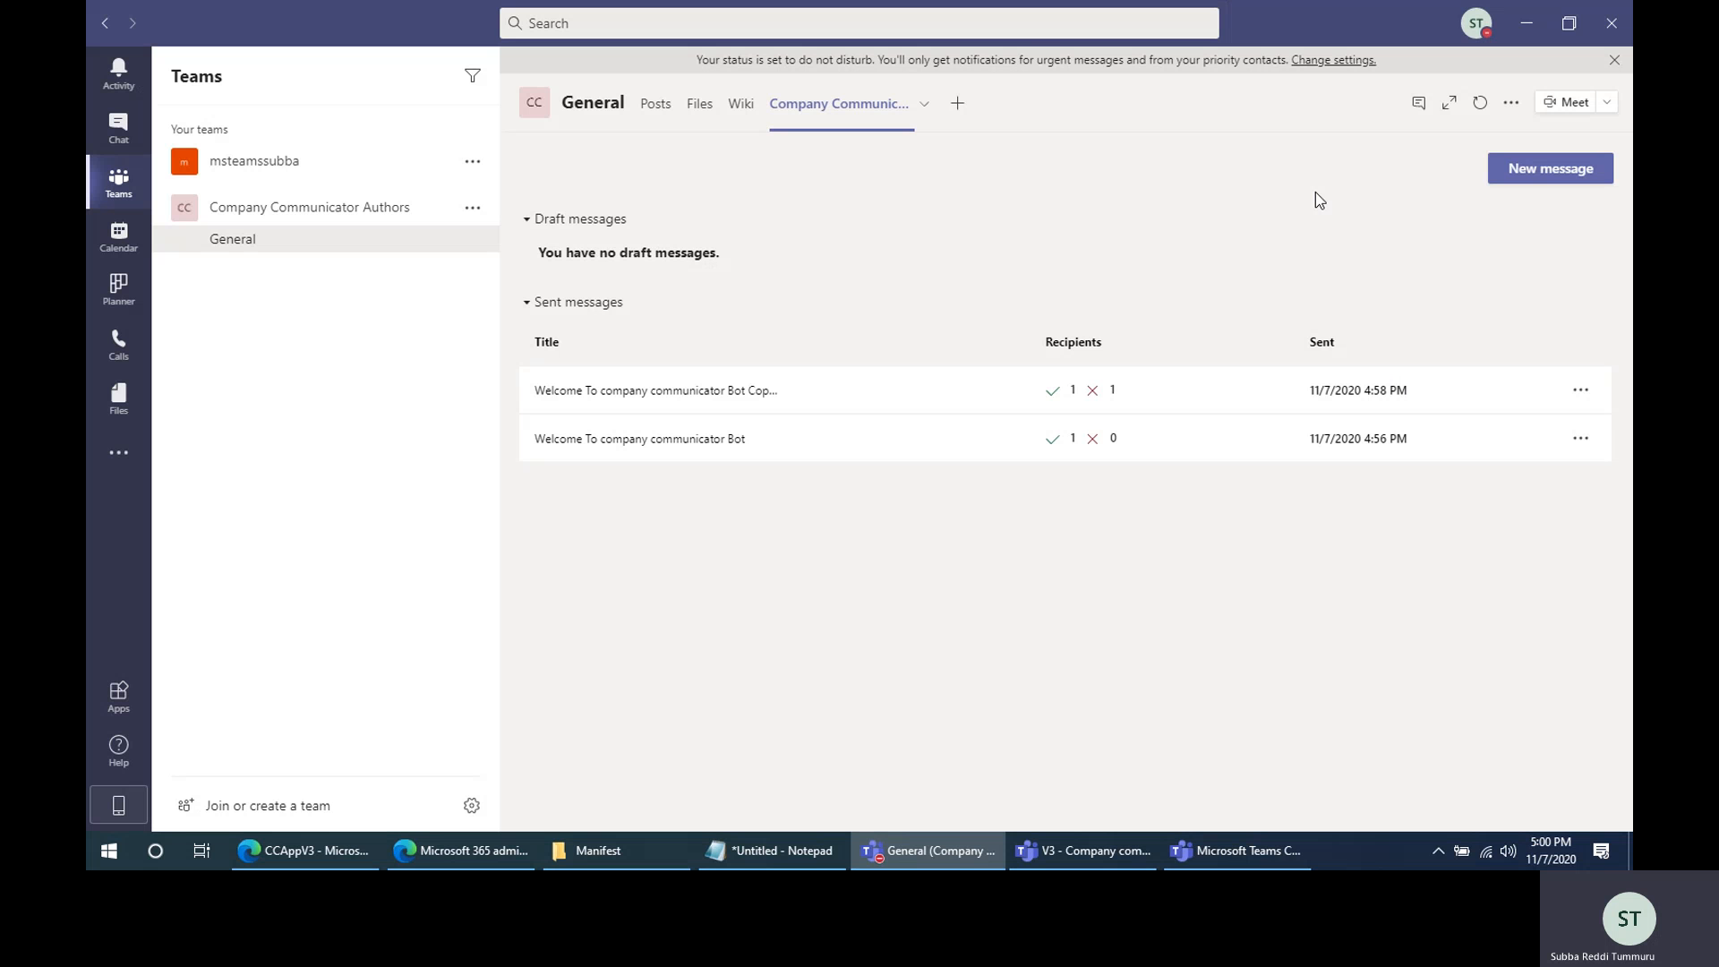
Duplicate the sent "Copy 1" message and retitle the new draft "Welcome To company communicator Bot Copy 2"
click(1580, 389)
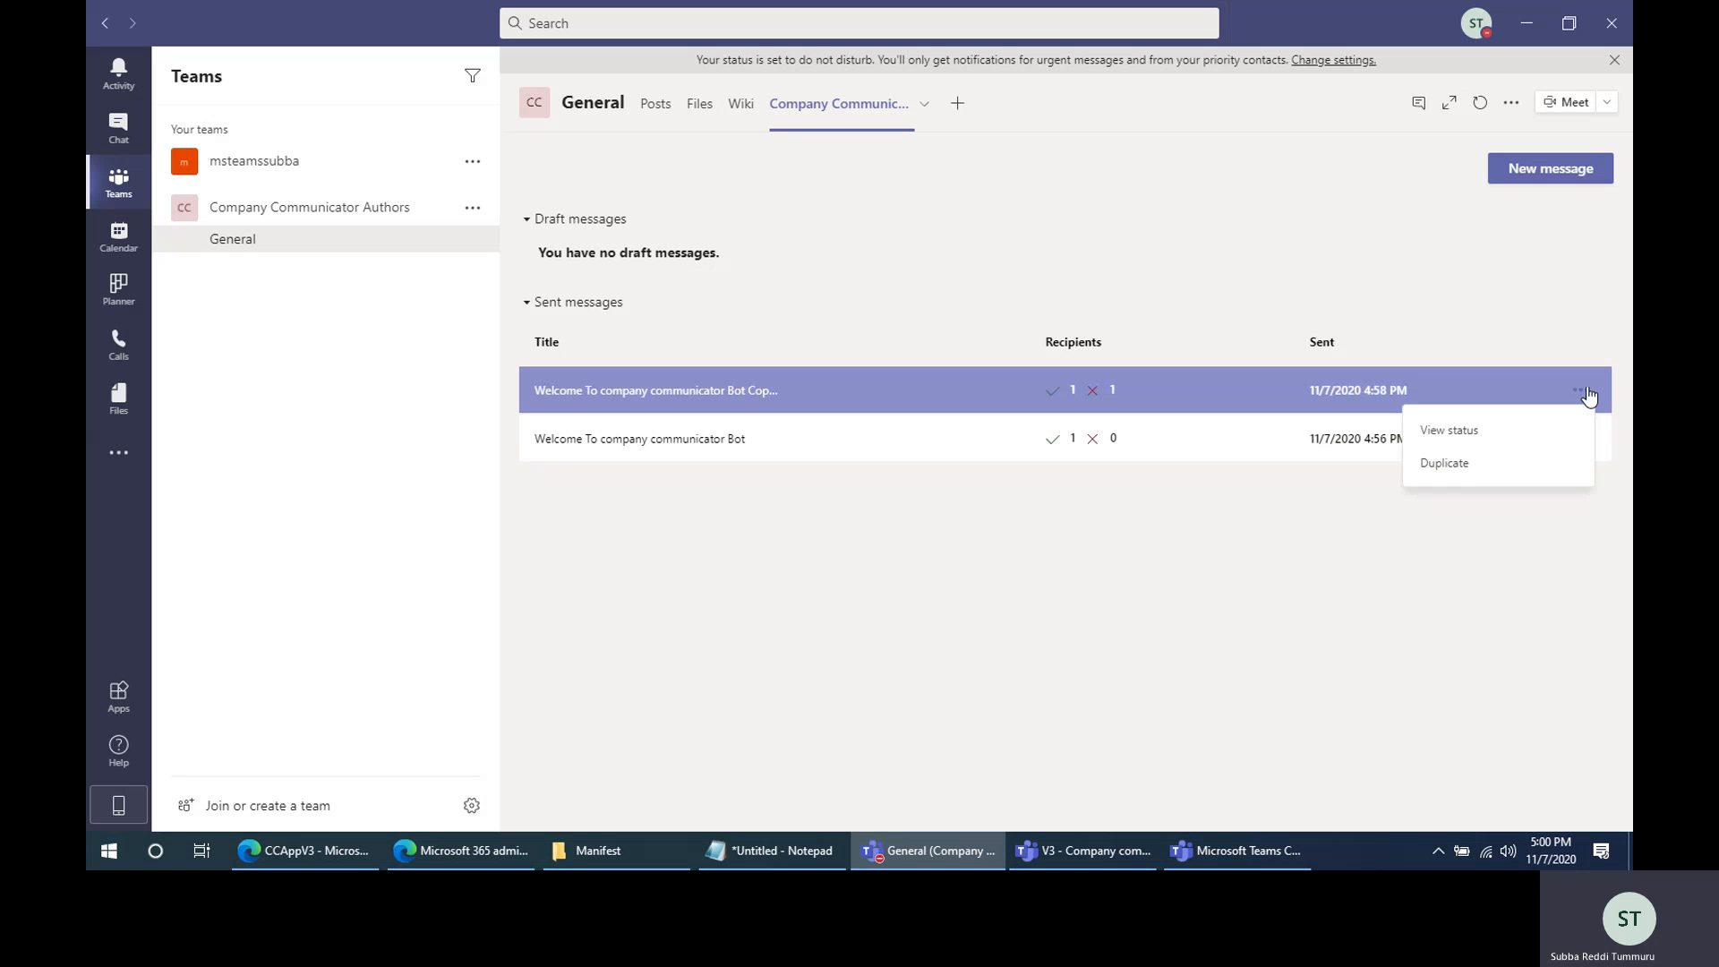
click(1469, 467)
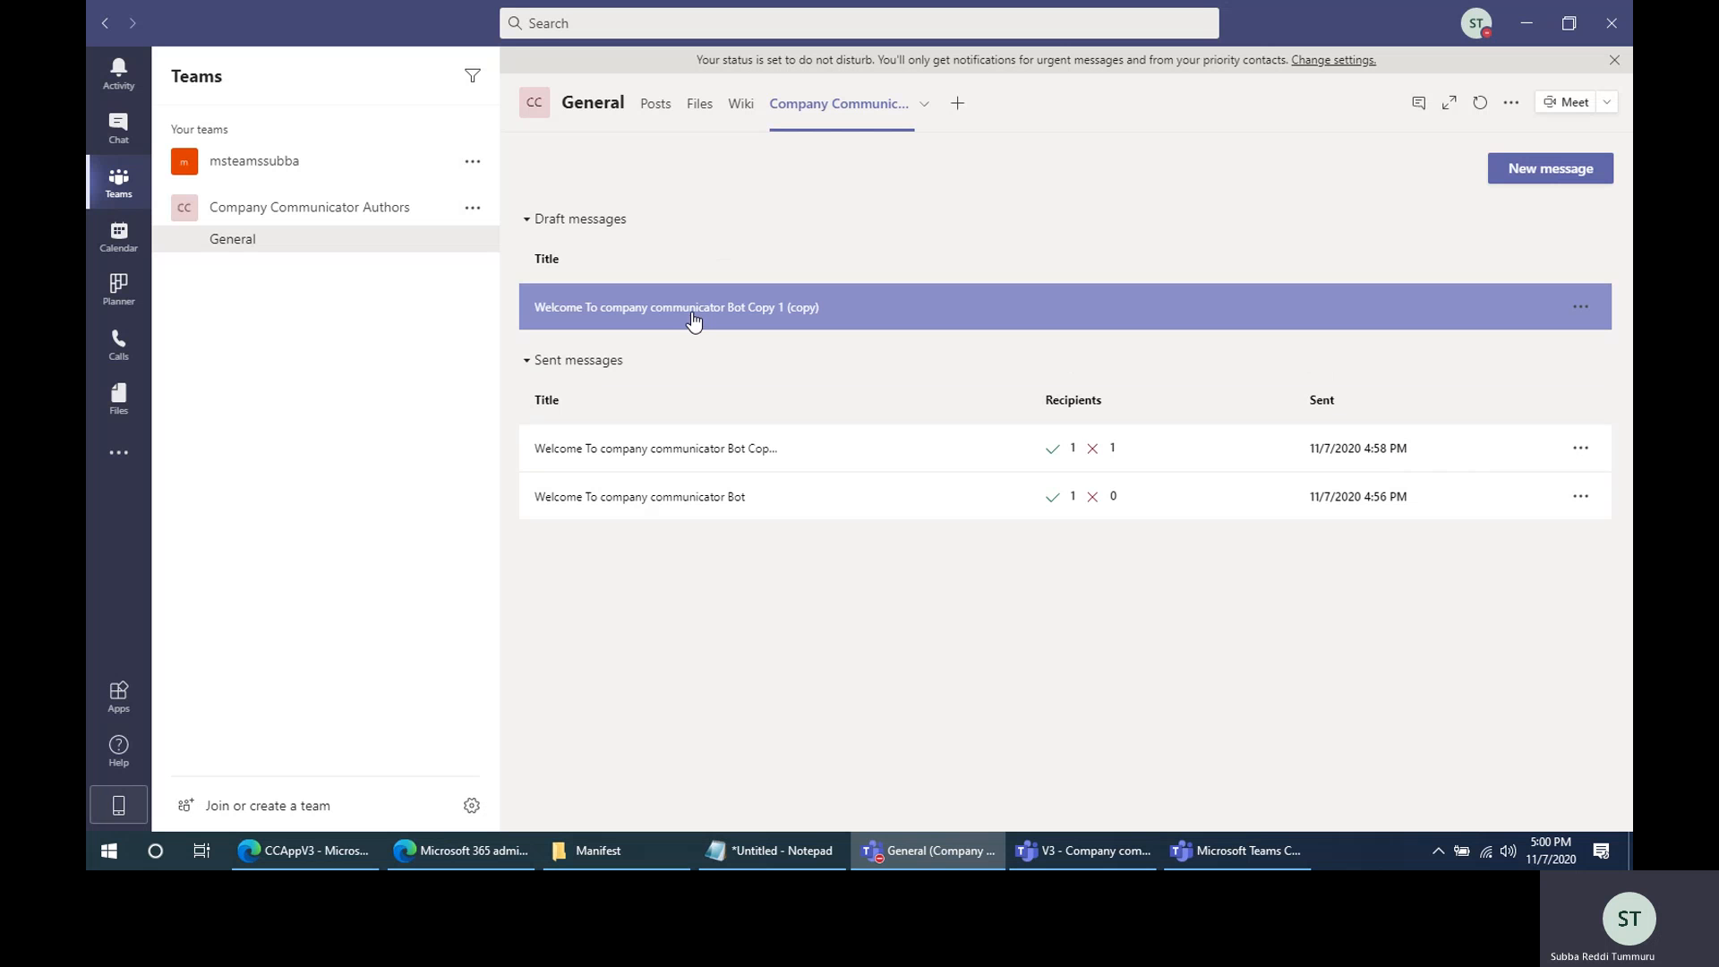
click(779, 307)
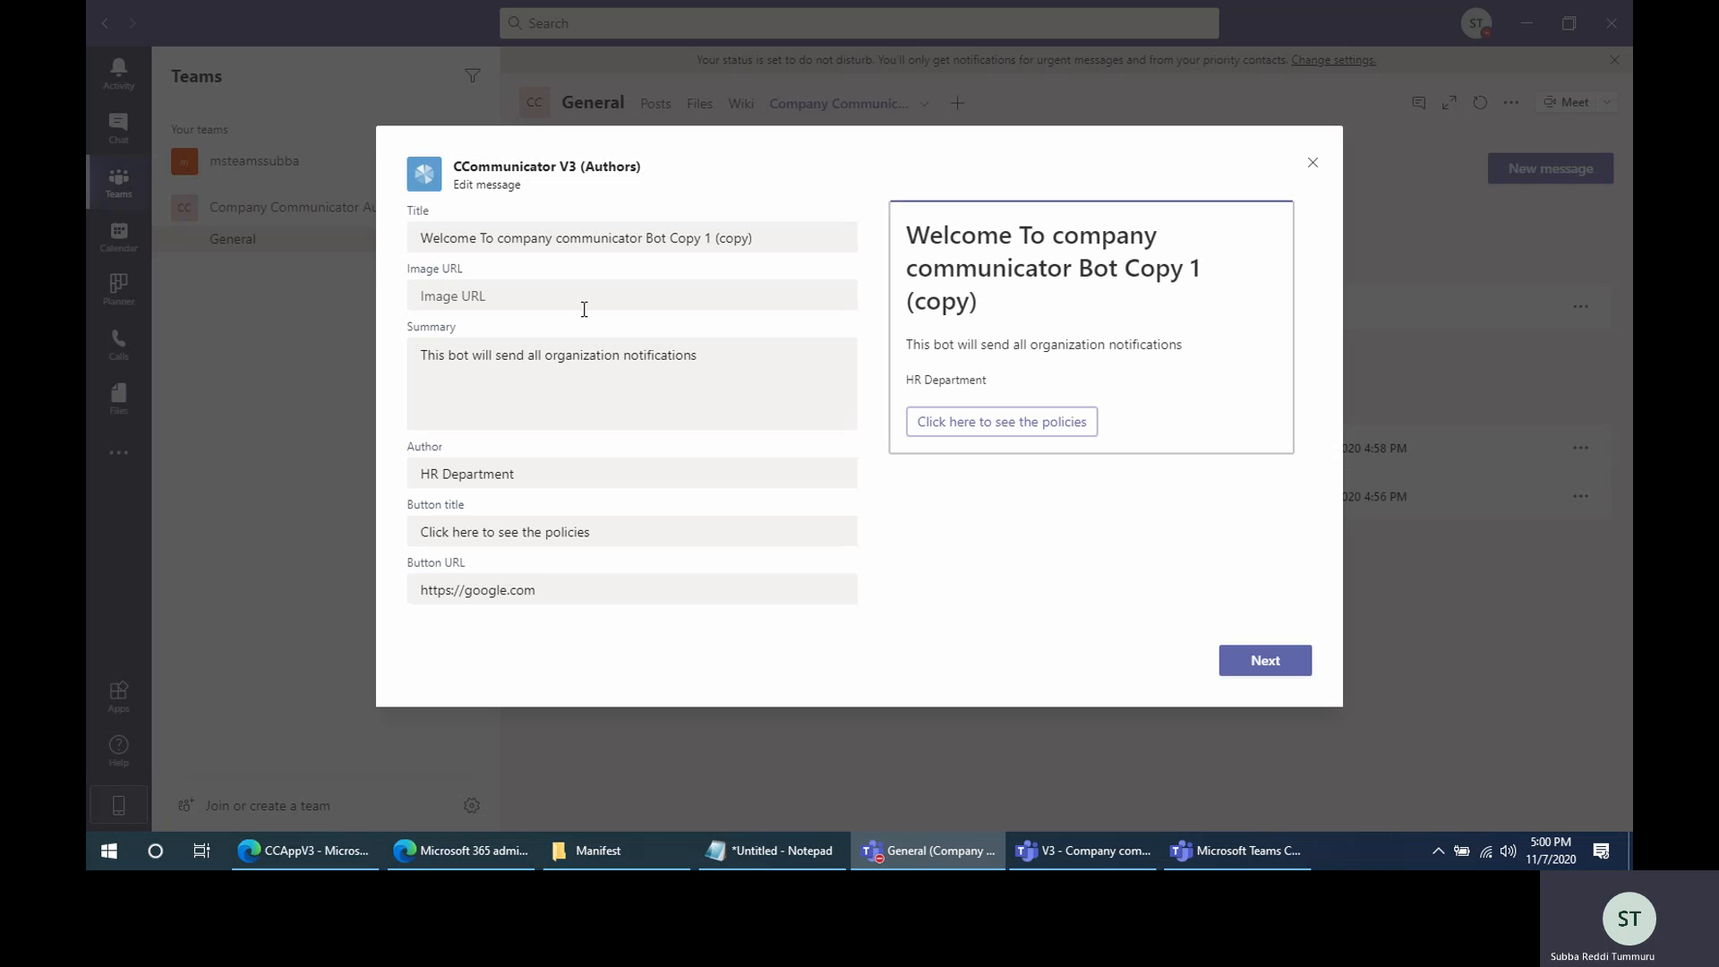
drag(707, 239, 867, 247)
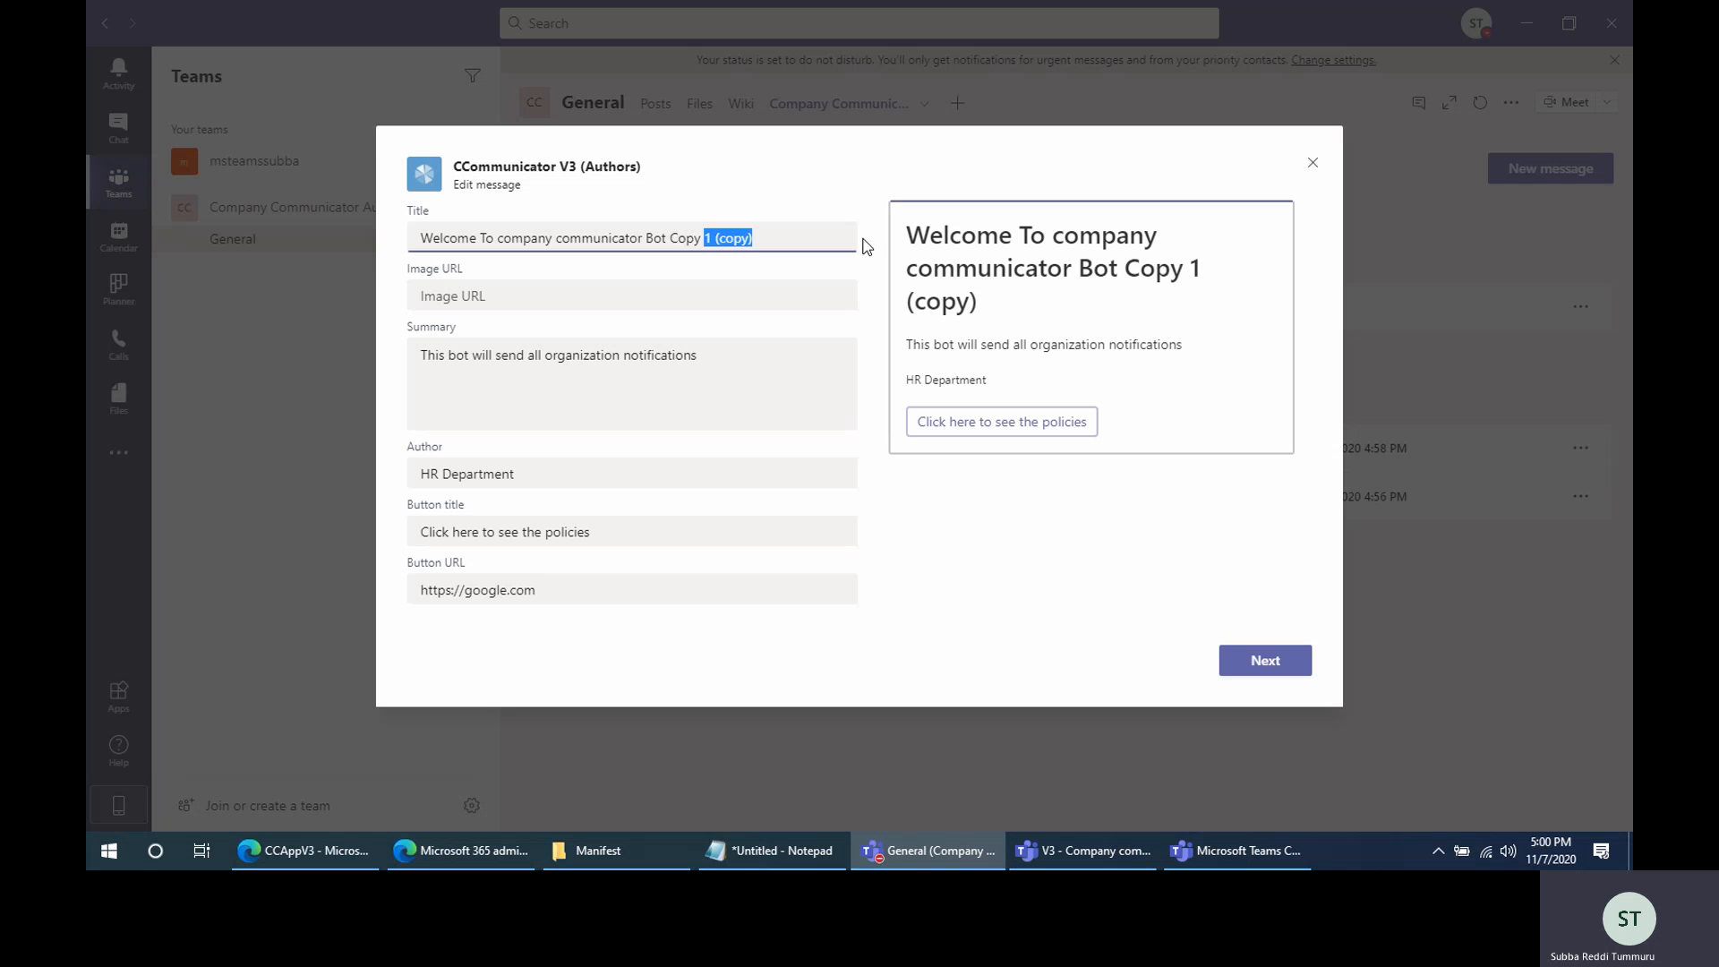
text(2)
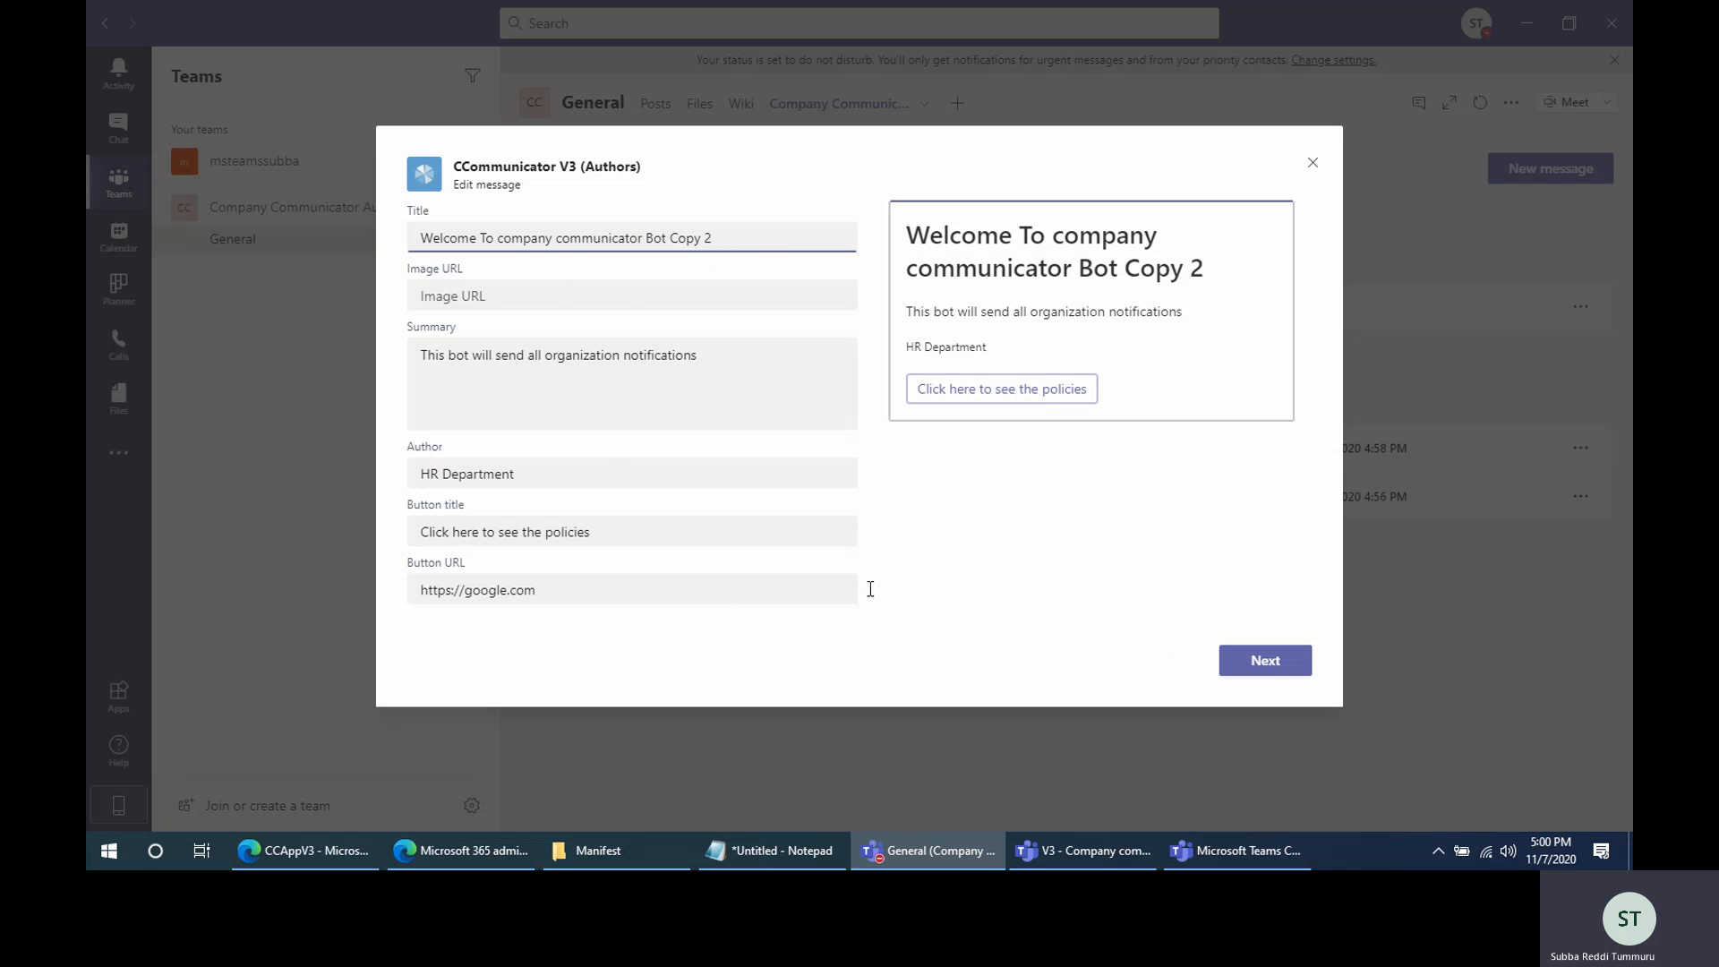
Set the "Copy 2" message to be sent in chat to everyone and save it as a draft
click(1270, 670)
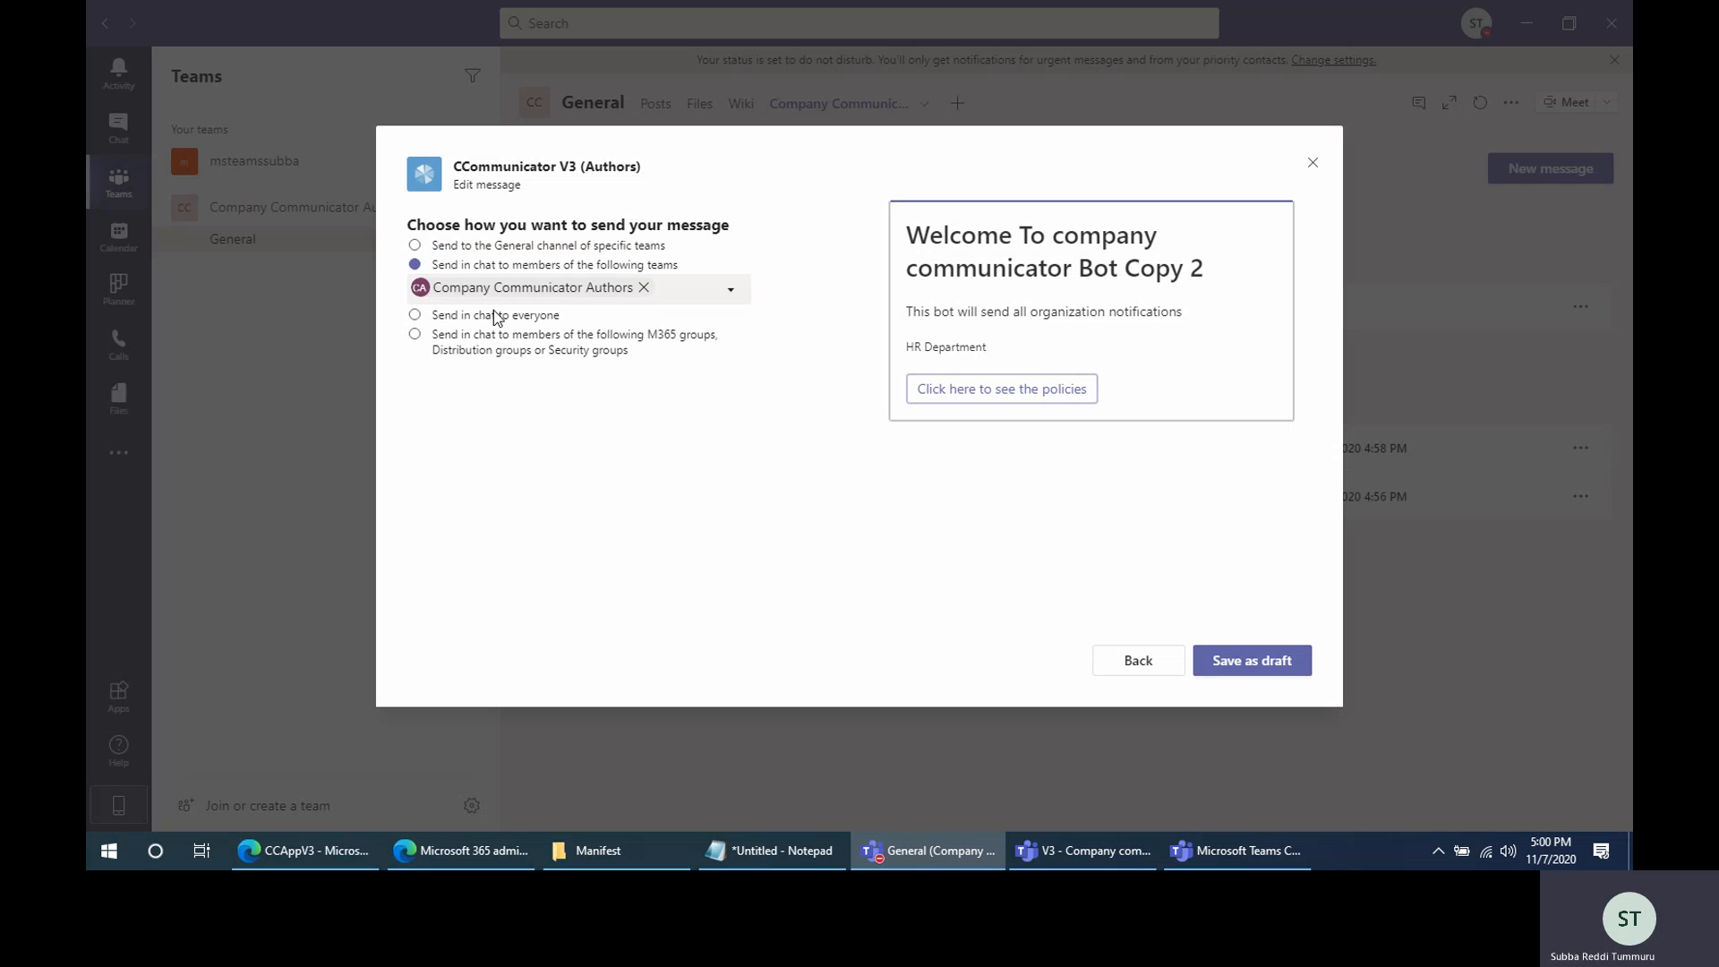
click(494, 318)
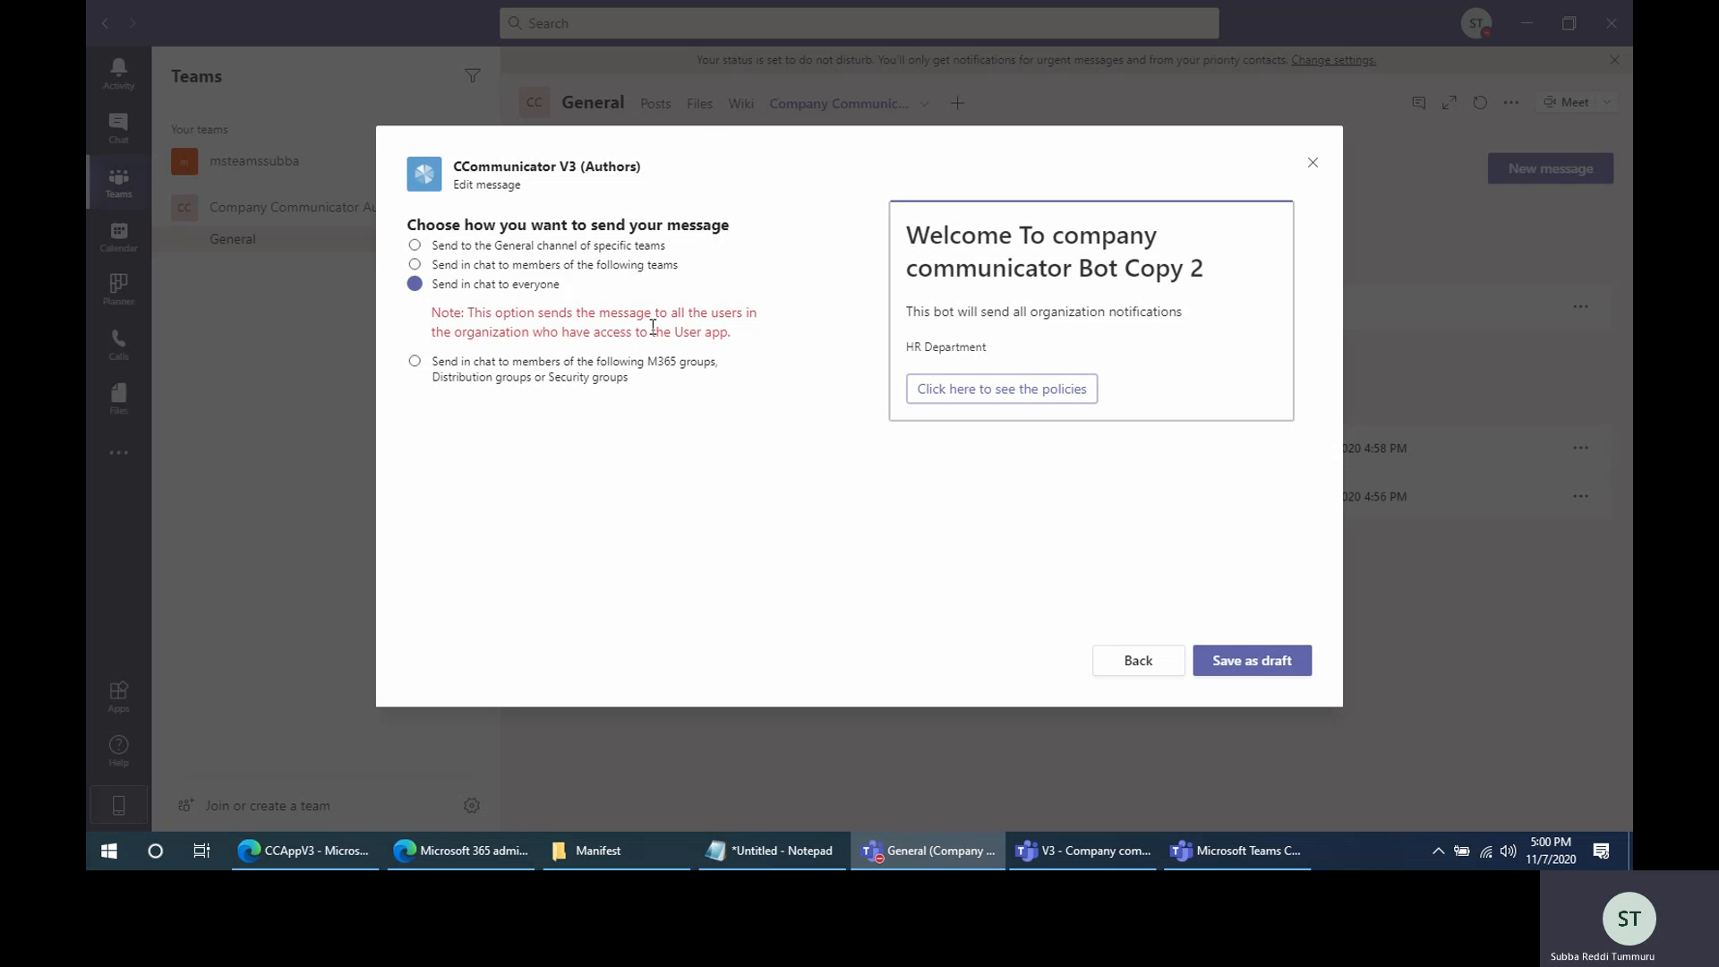
click(1249, 673)
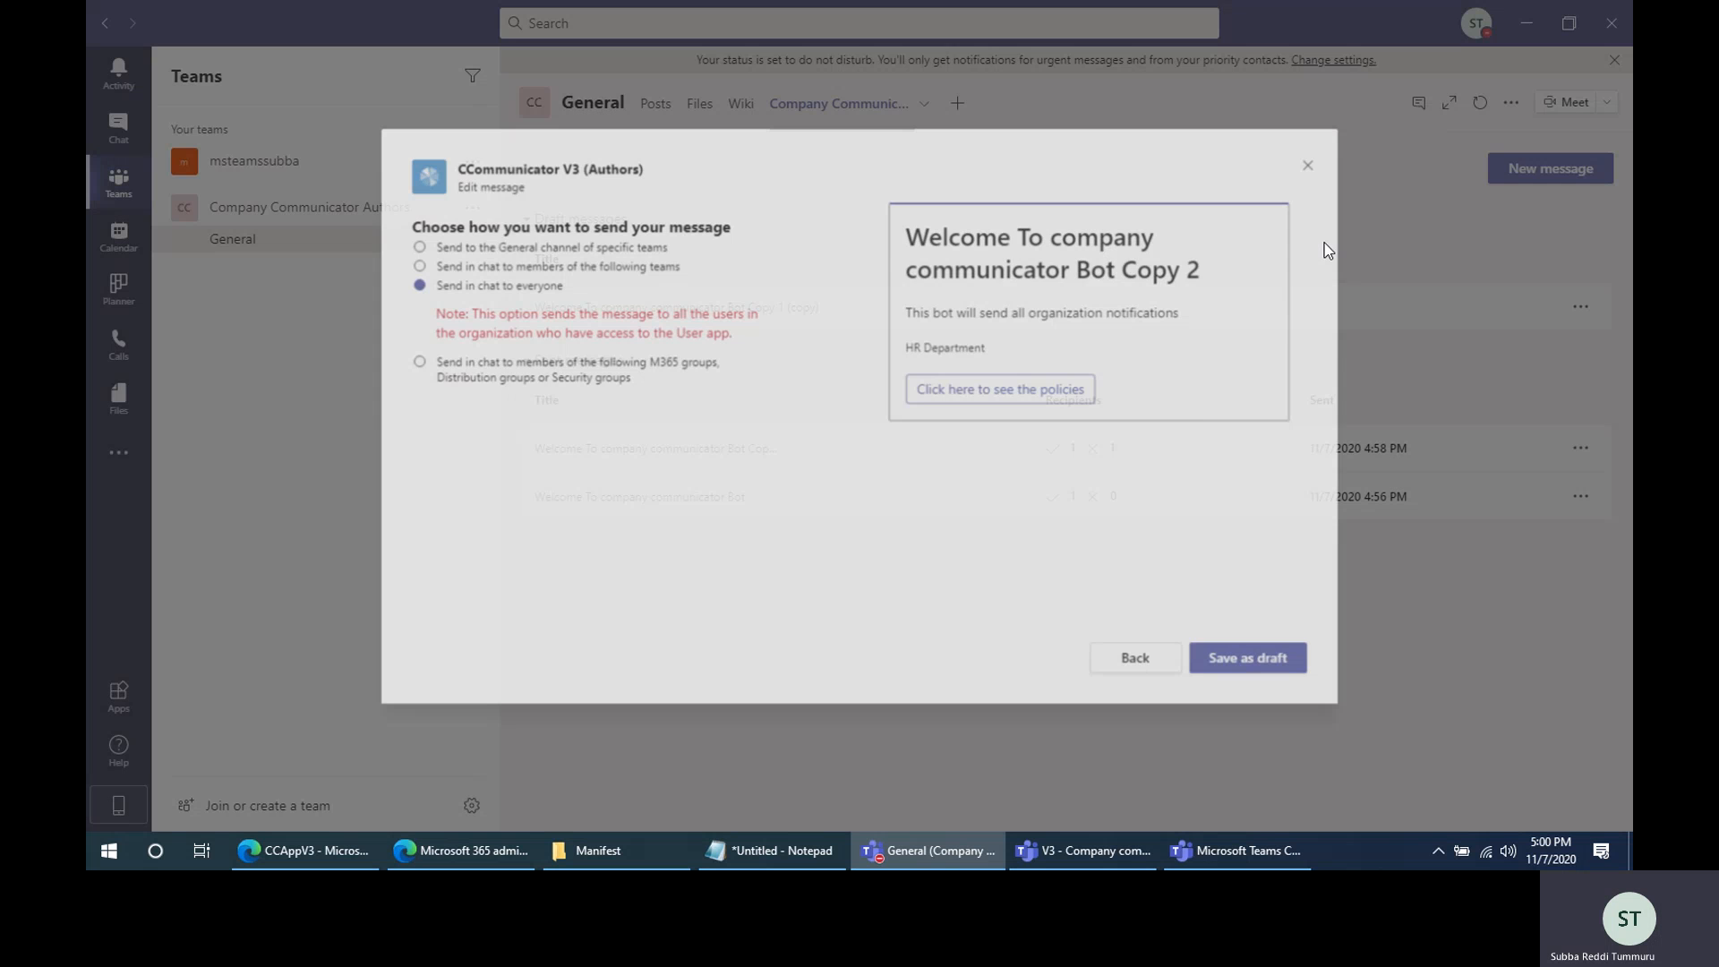
Send the "Welcome To company communicator Bot Copy 2" draft and confirm the sending
click(1580, 307)
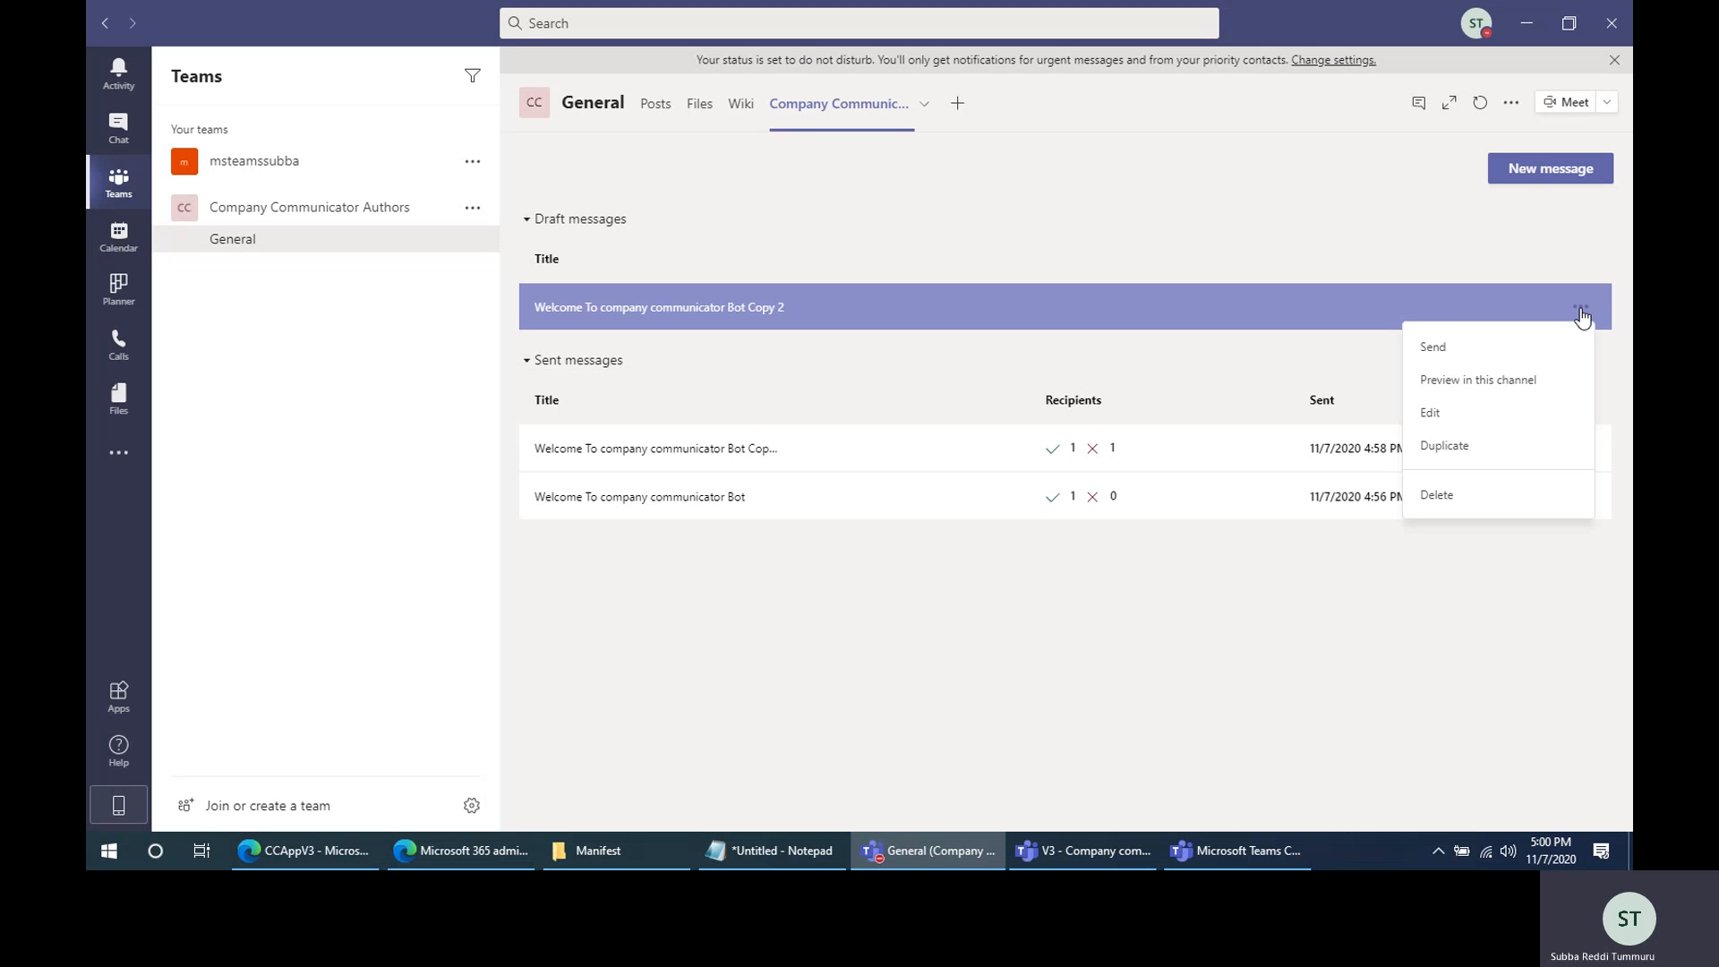
click(1466, 348)
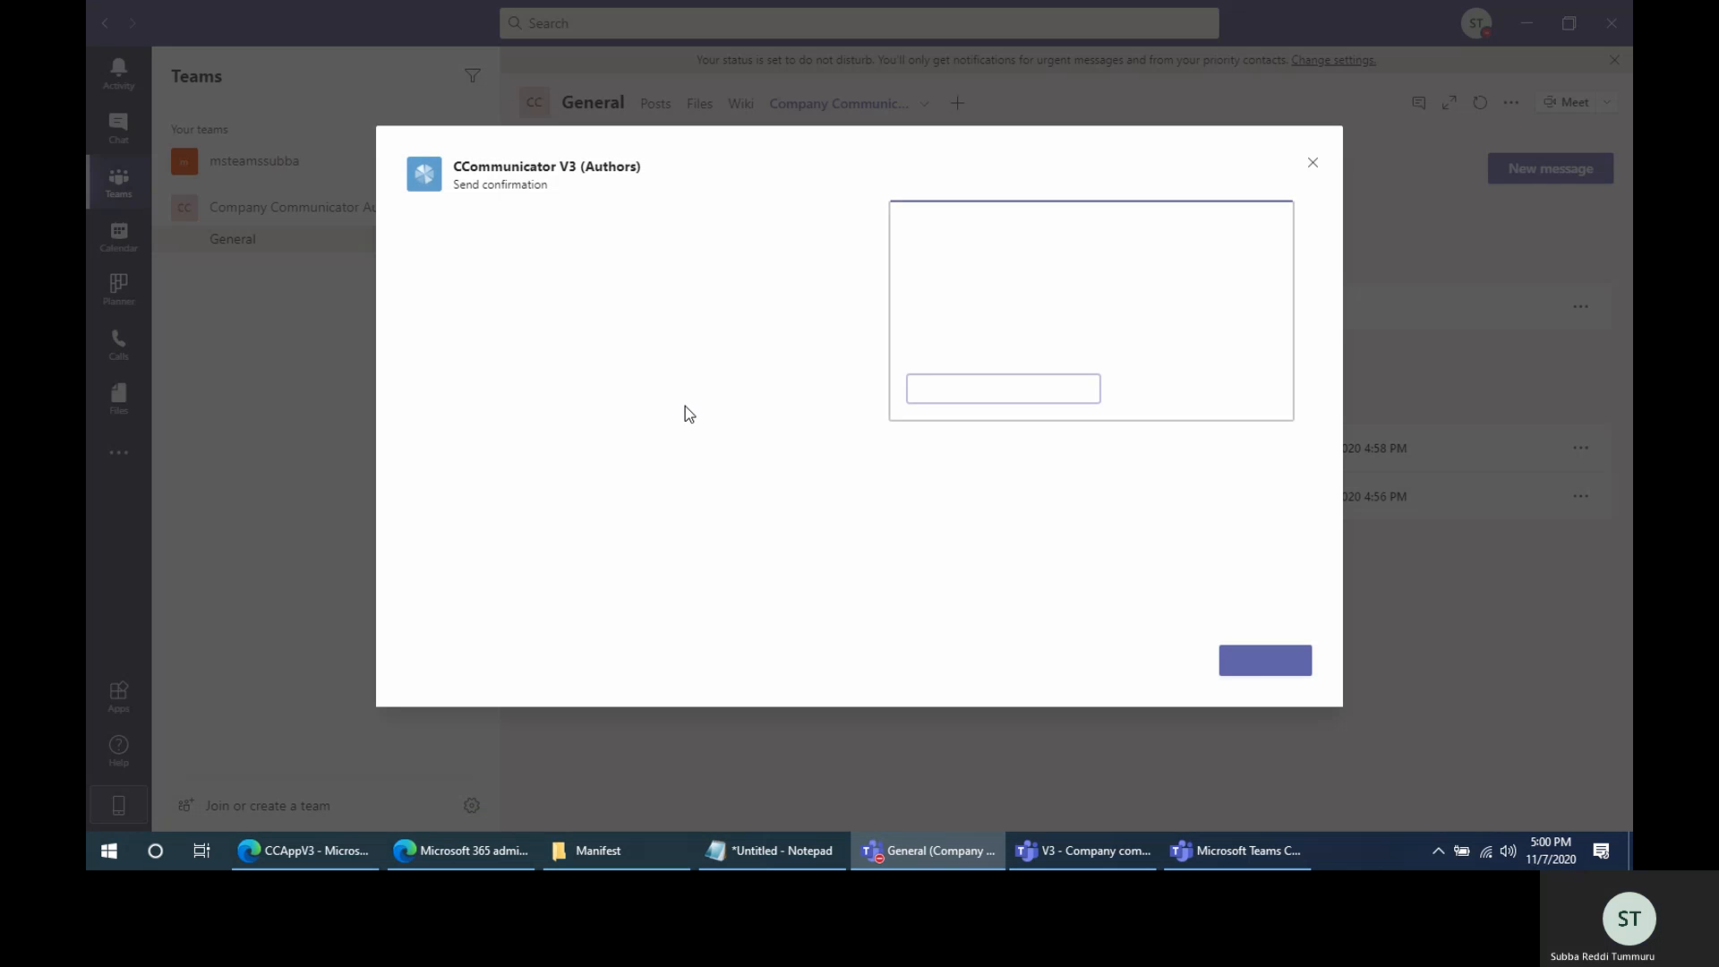
click(1265, 660)
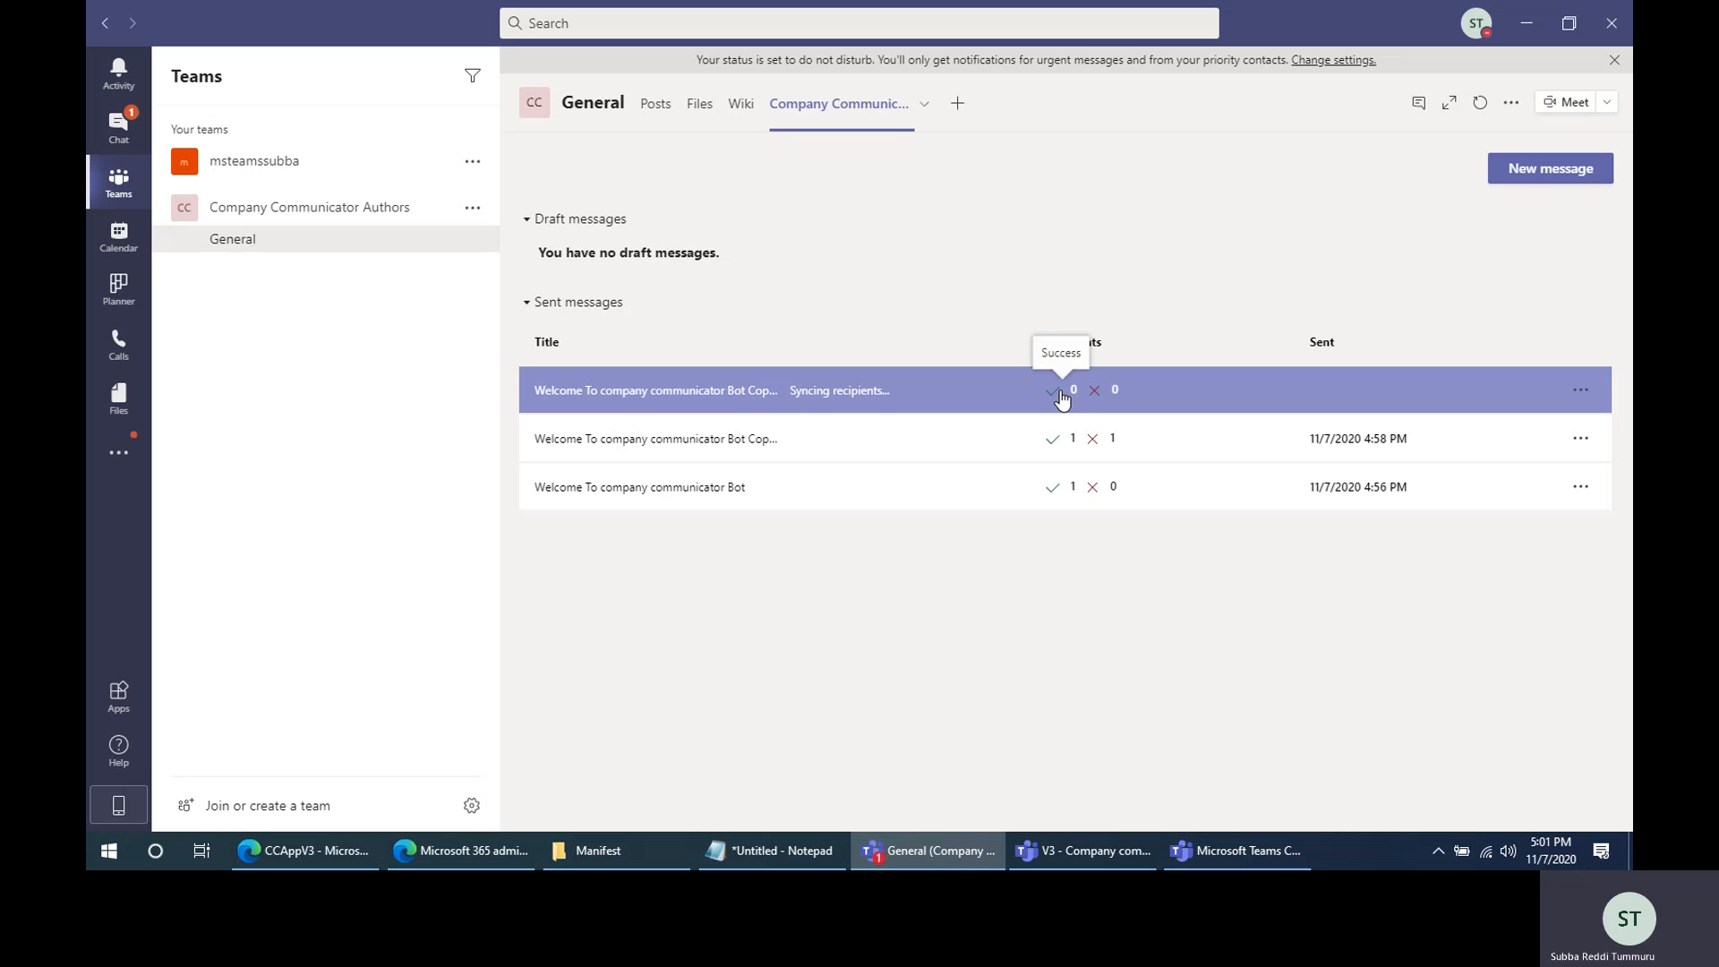
View the delivered "Copy 2" card in the personal chat with Company Communicator V3
click(119, 130)
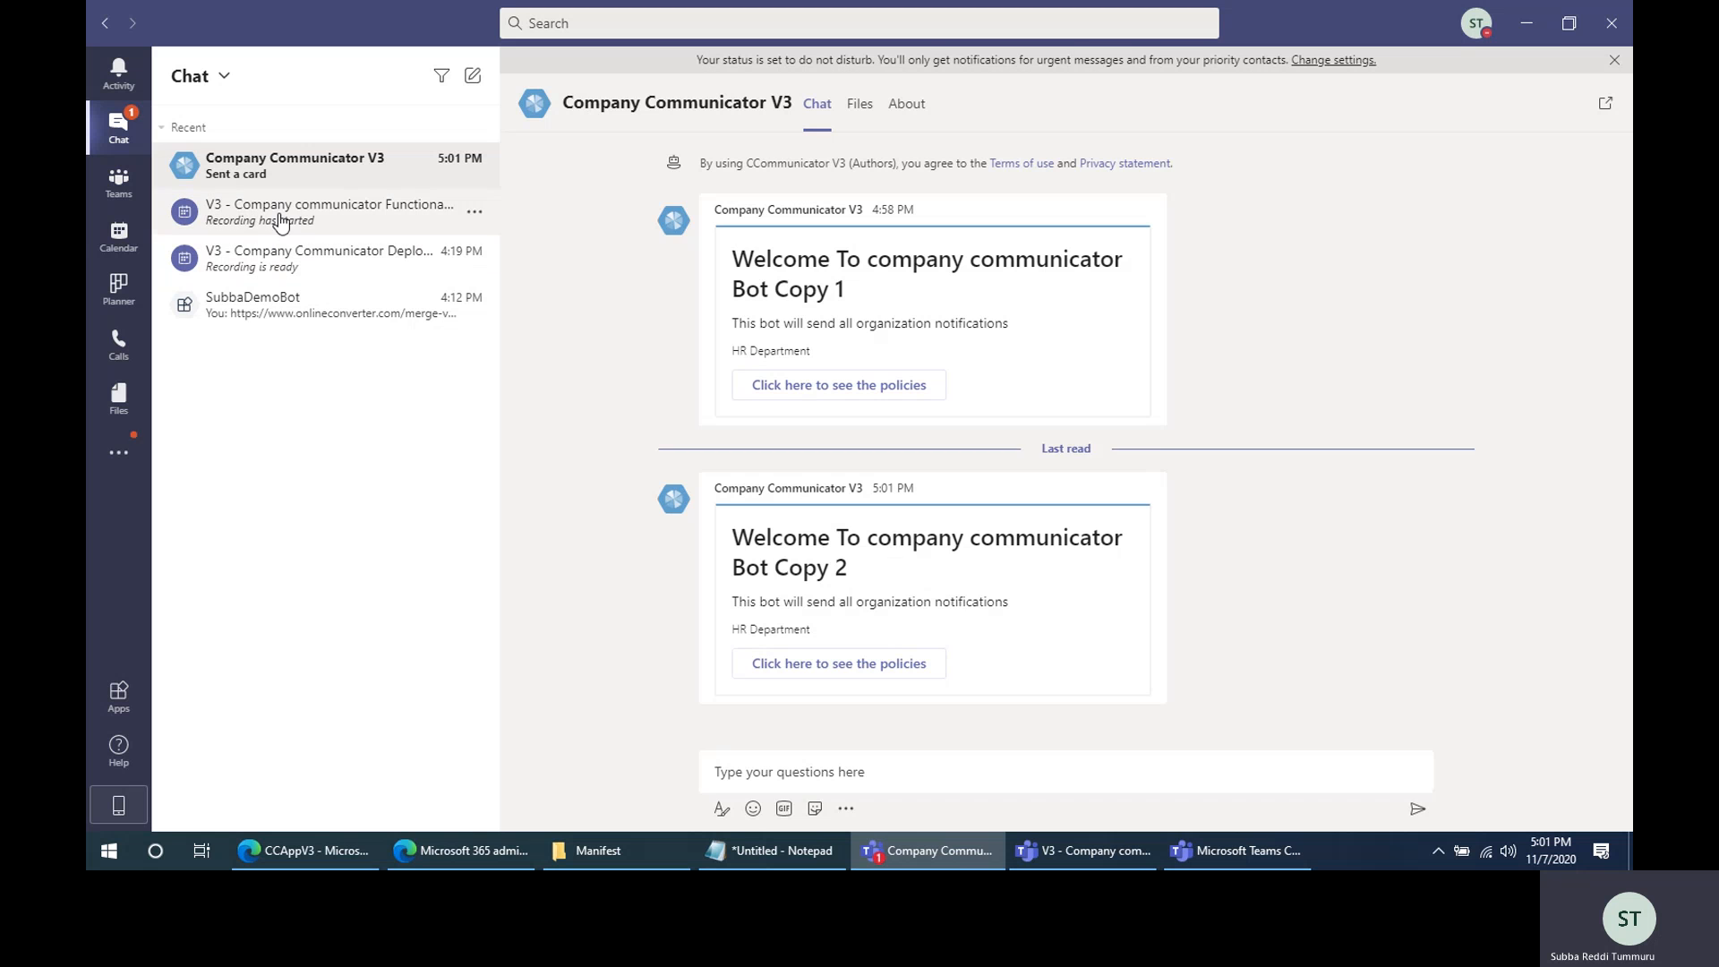
drag(742, 542, 788, 587)
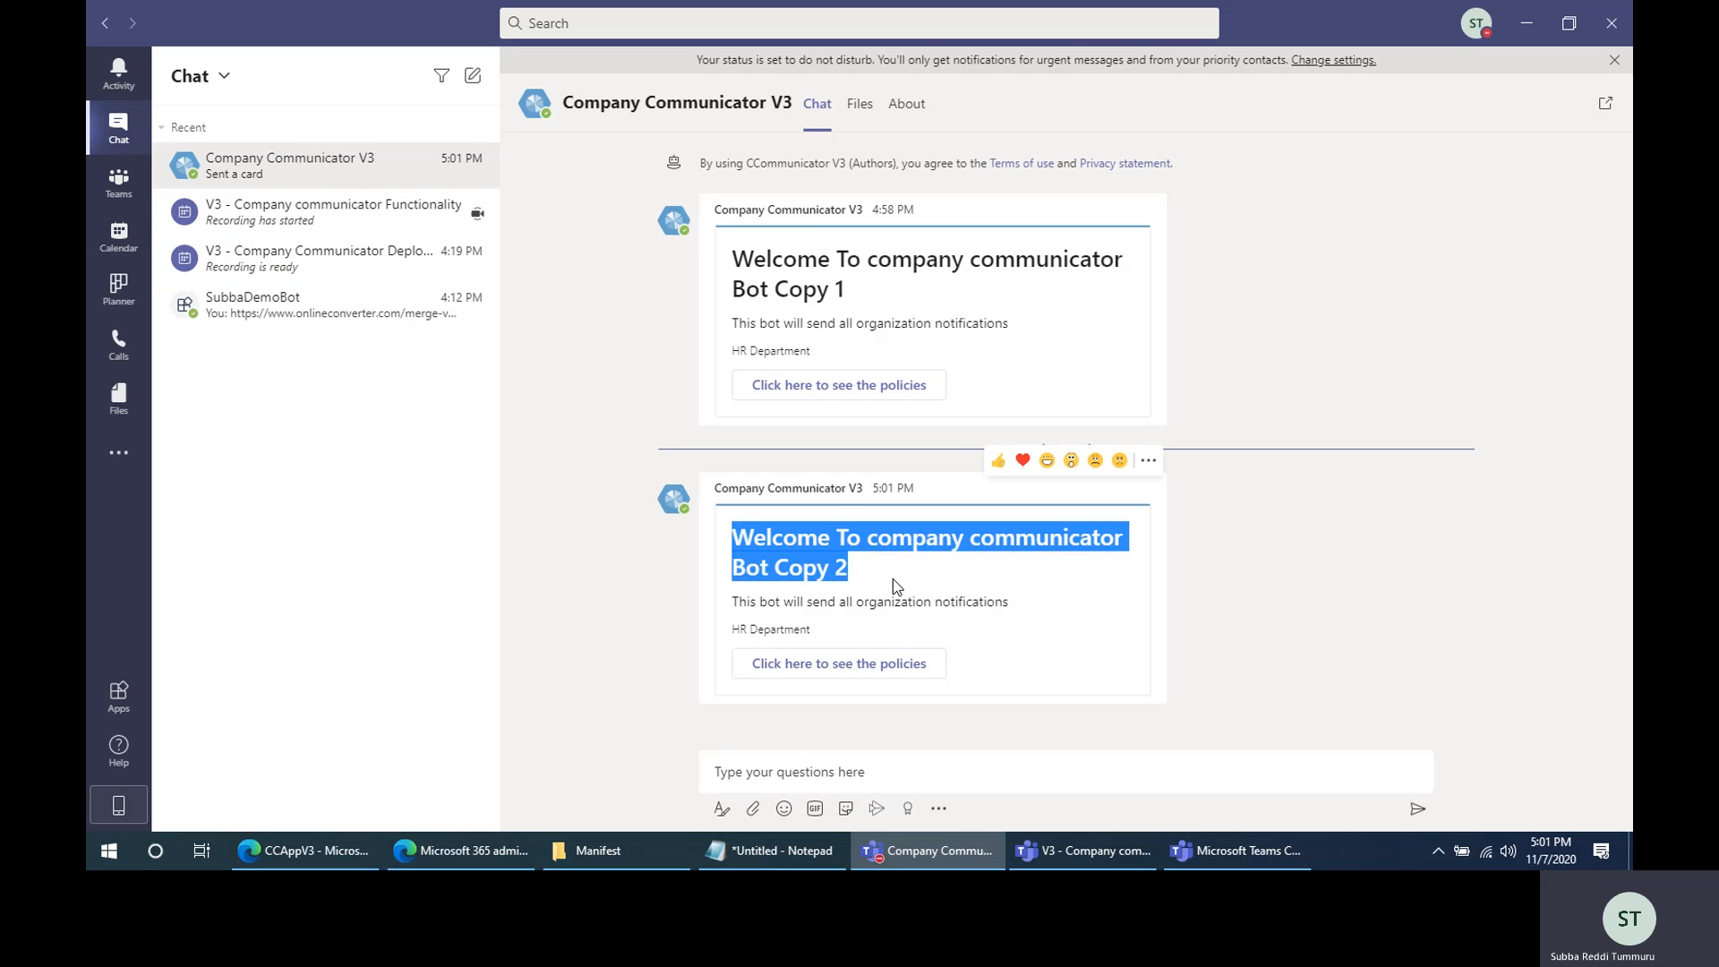
click(1288, 569)
Return to the team's sent messages, duplicate the "Copy 2" message and retitle the new draft "Welcome To company communicator Bot Copy 3"
click(124, 200)
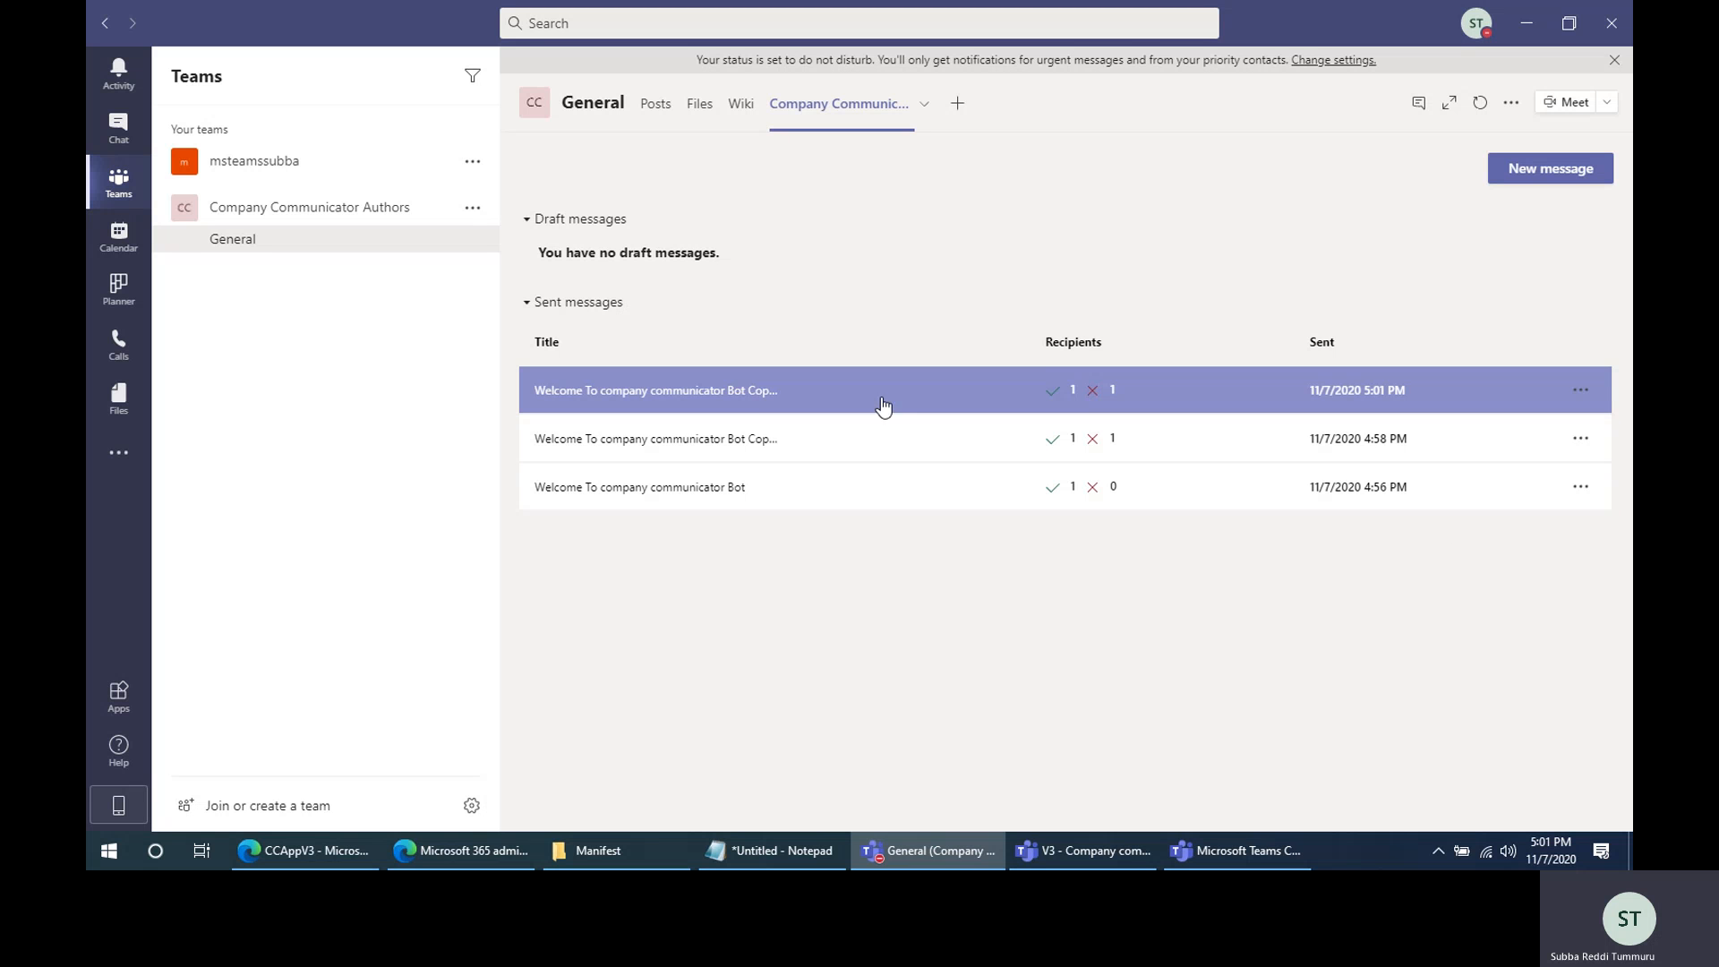
click(1589, 391)
click(1466, 468)
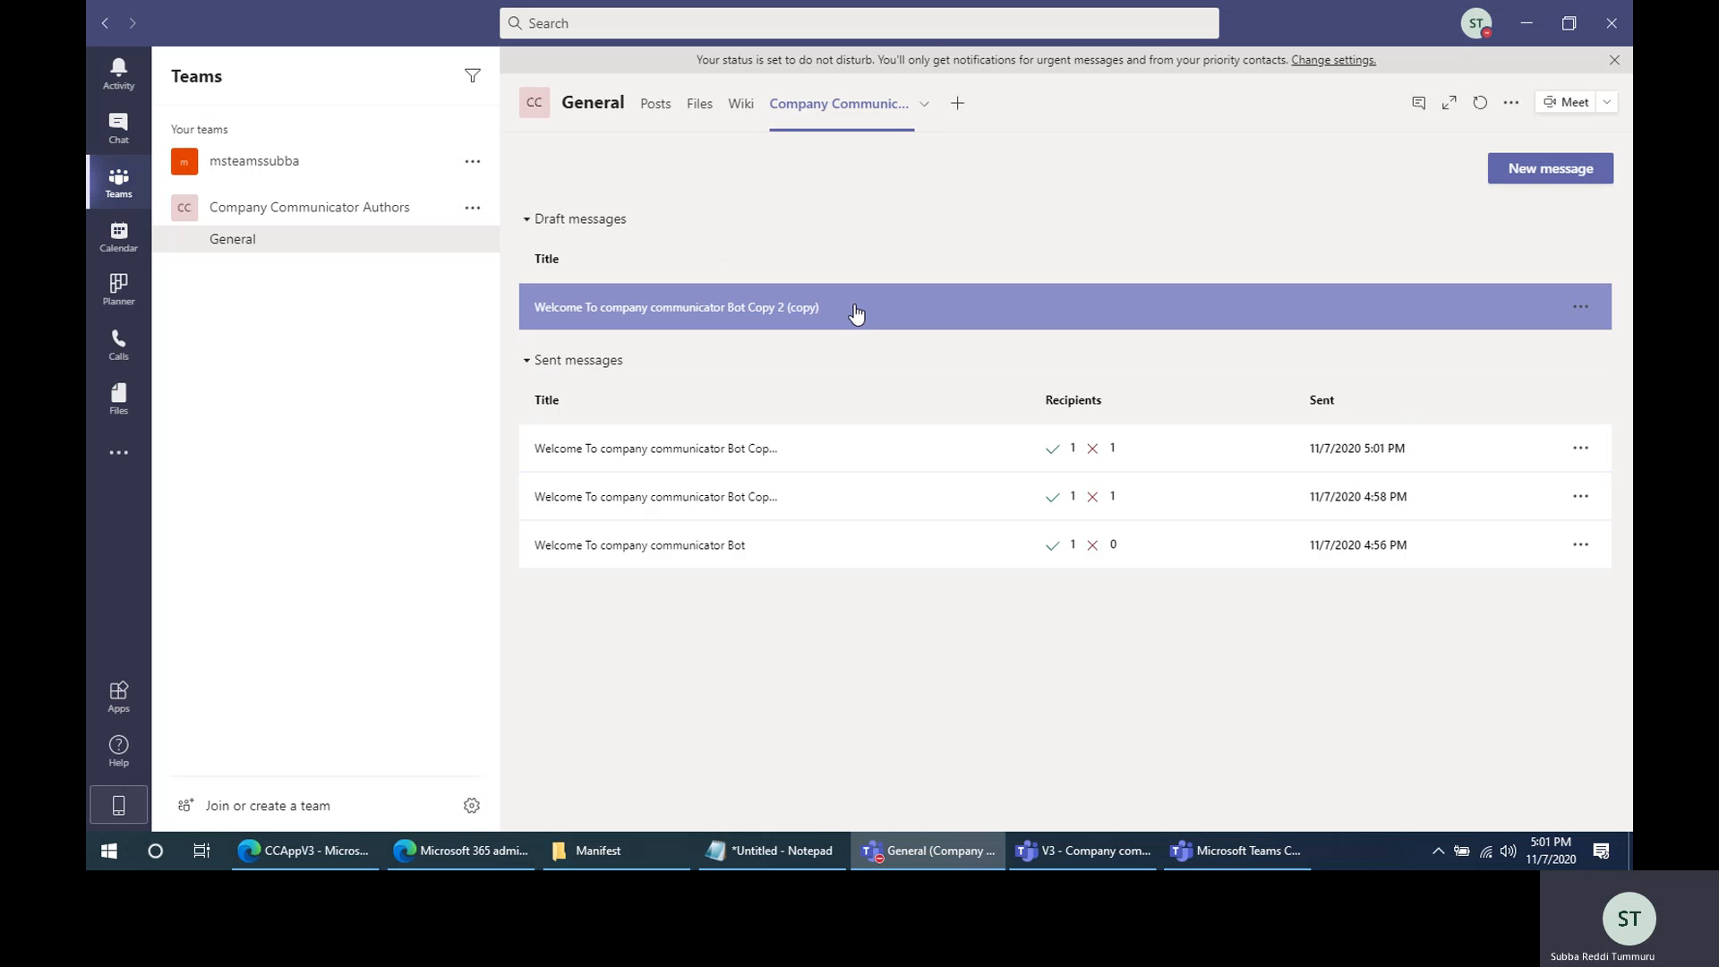
click(855, 312)
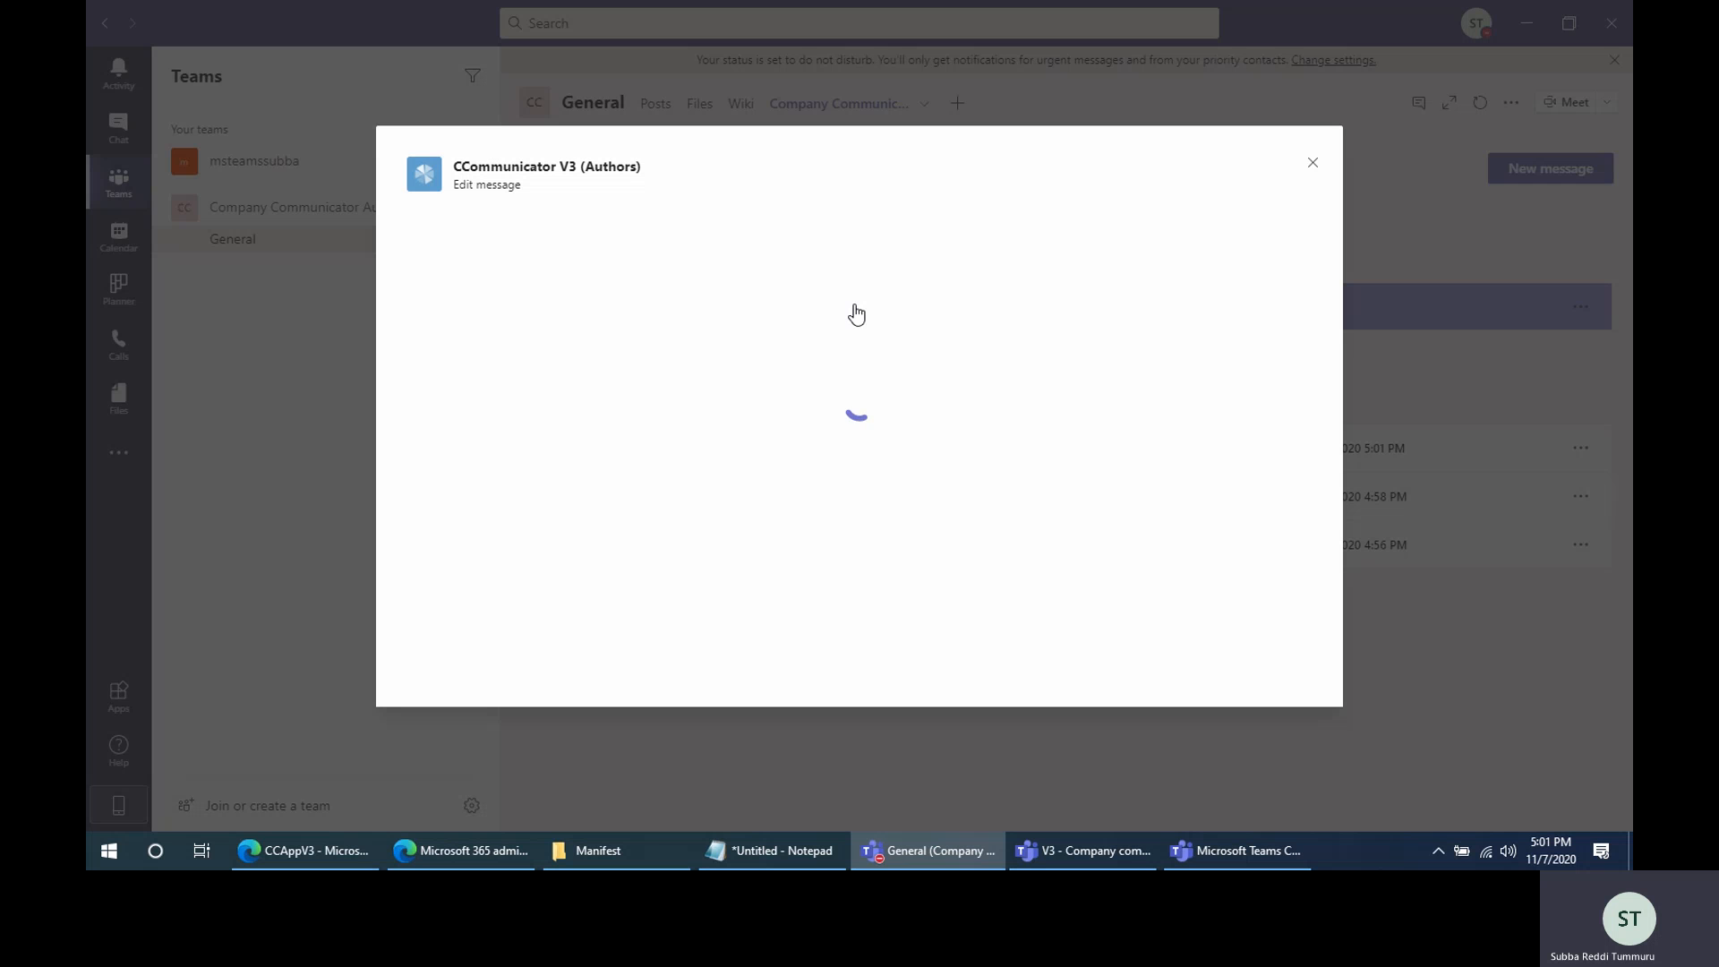
drag(704, 237, 848, 237)
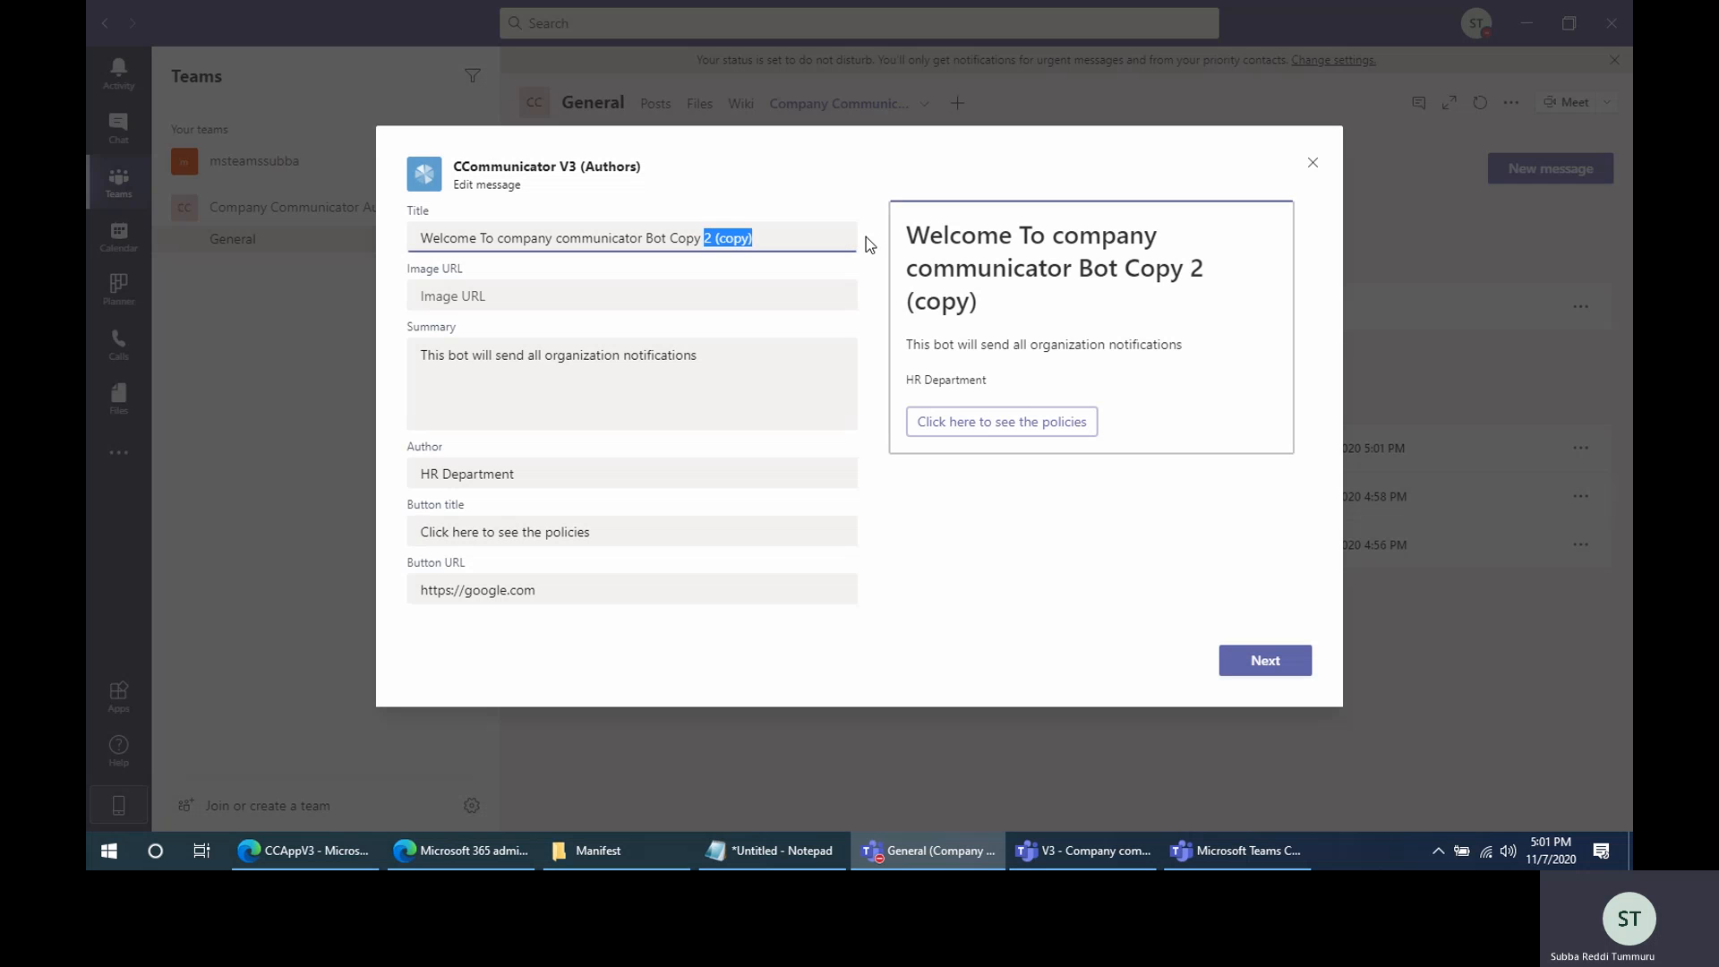
text(3)
Set the "Copy 3" message to be sent in chat to members of groups and add Finance Group as recipient
click(1250, 663)
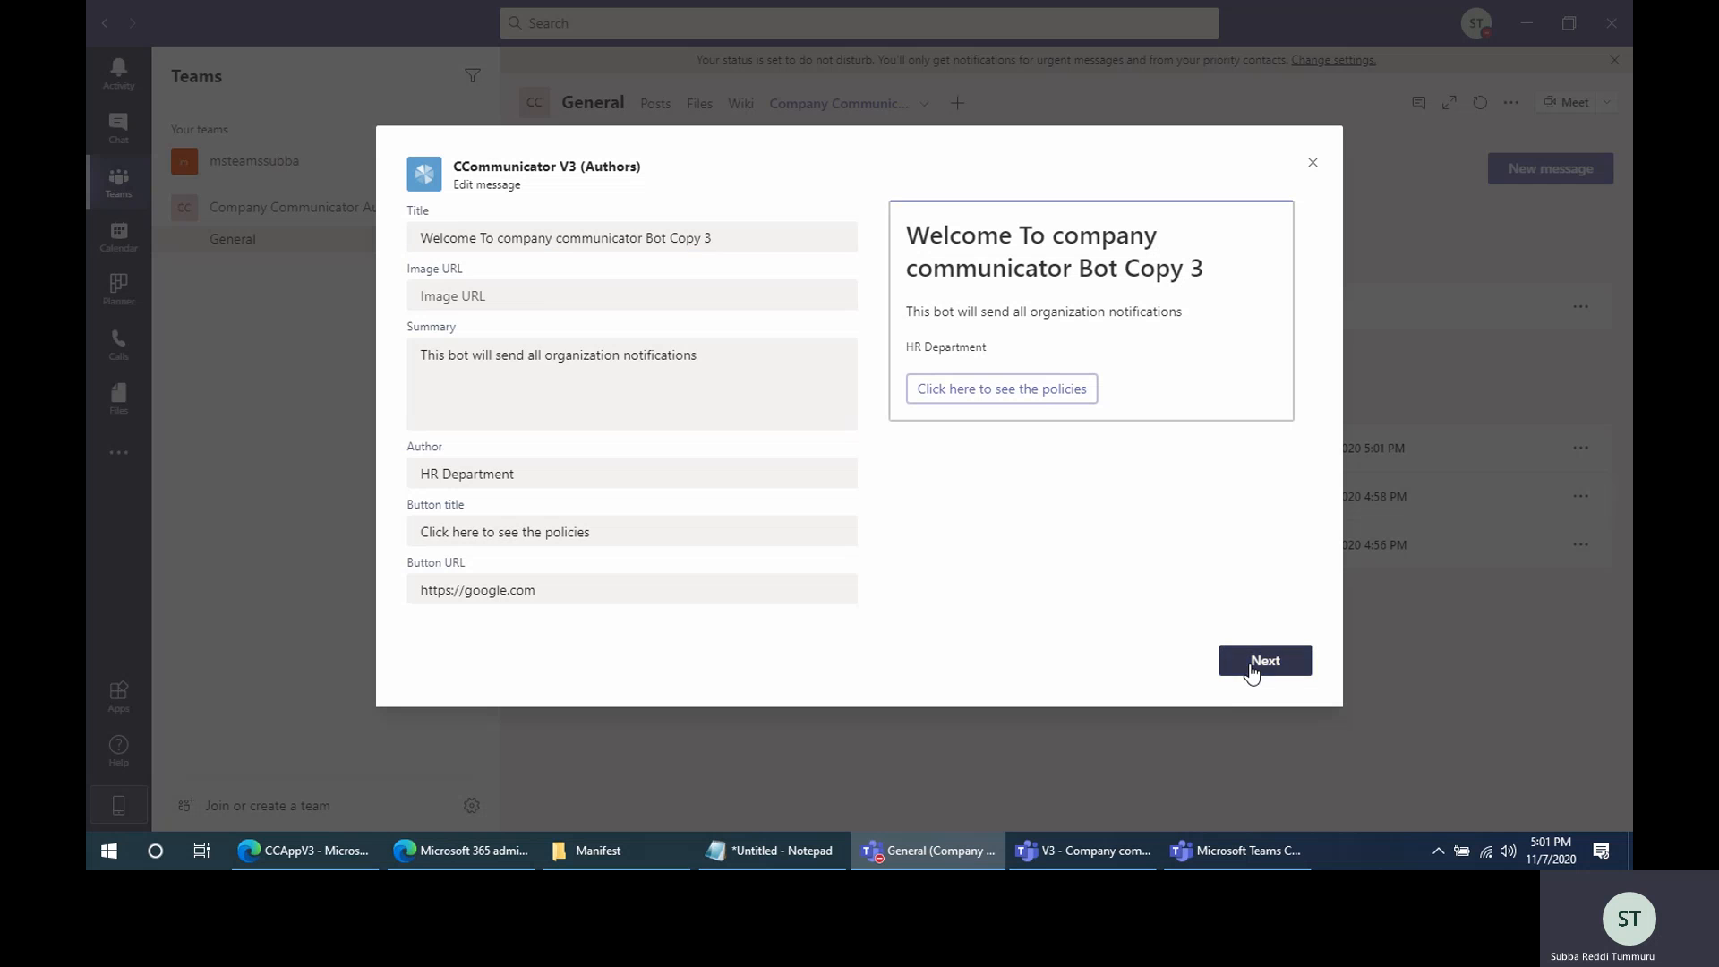
click(443, 369)
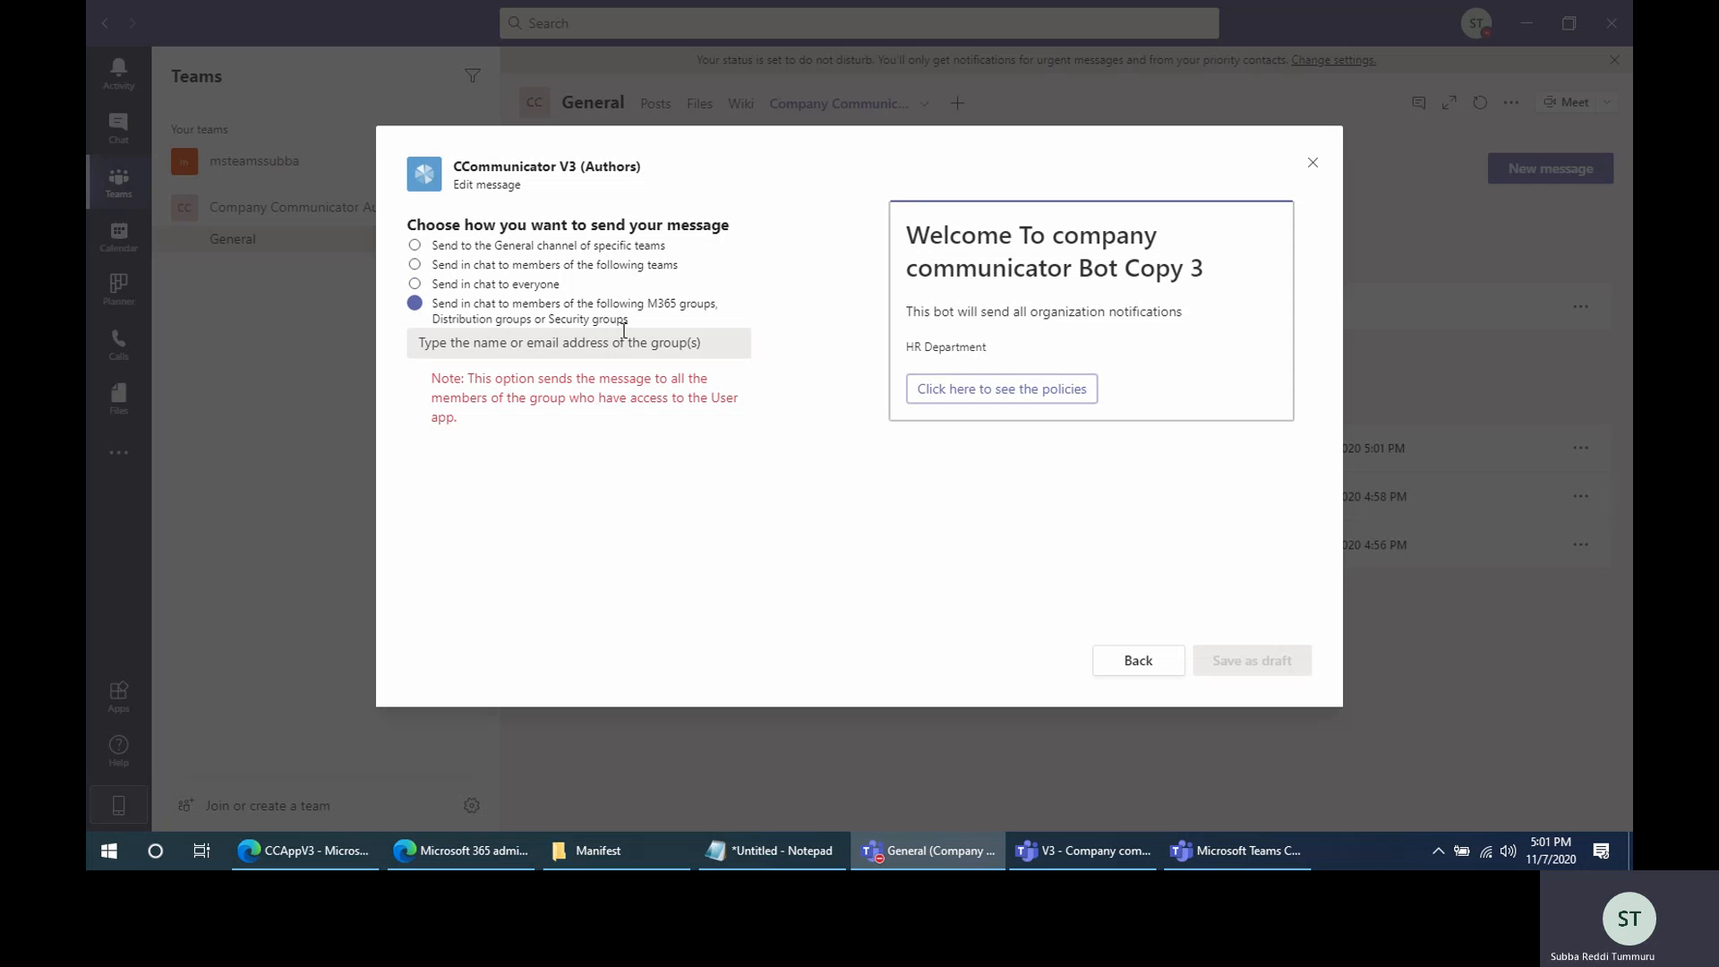
click(636, 343)
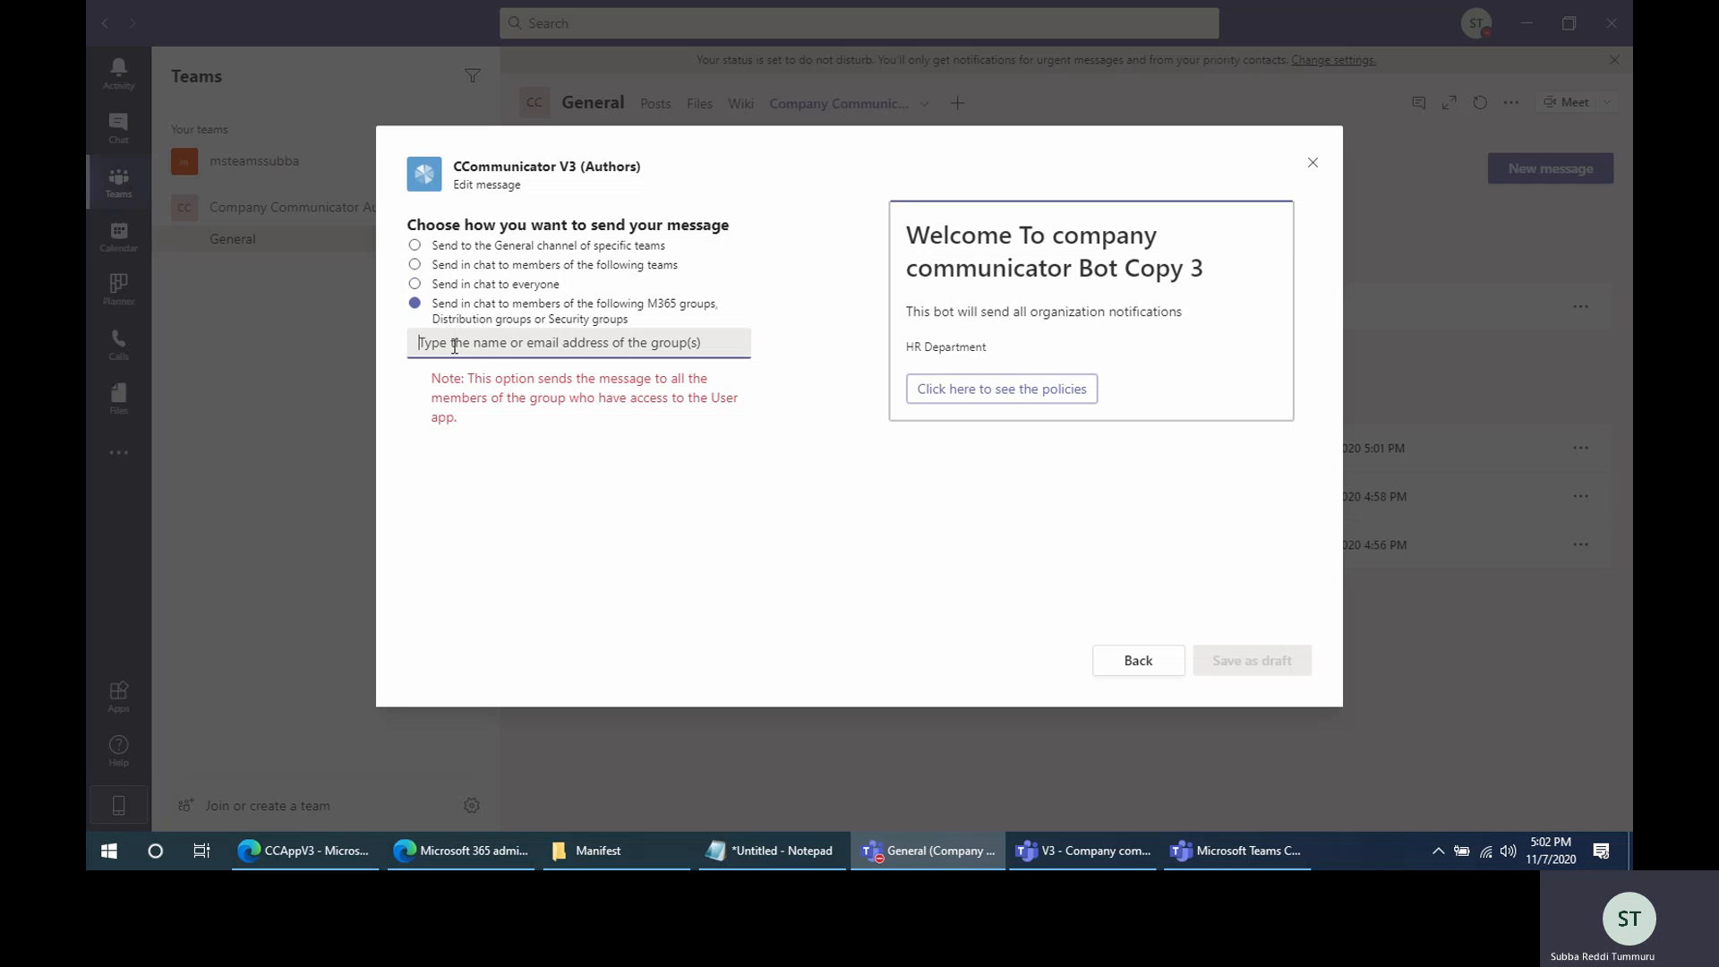
text(Finan)
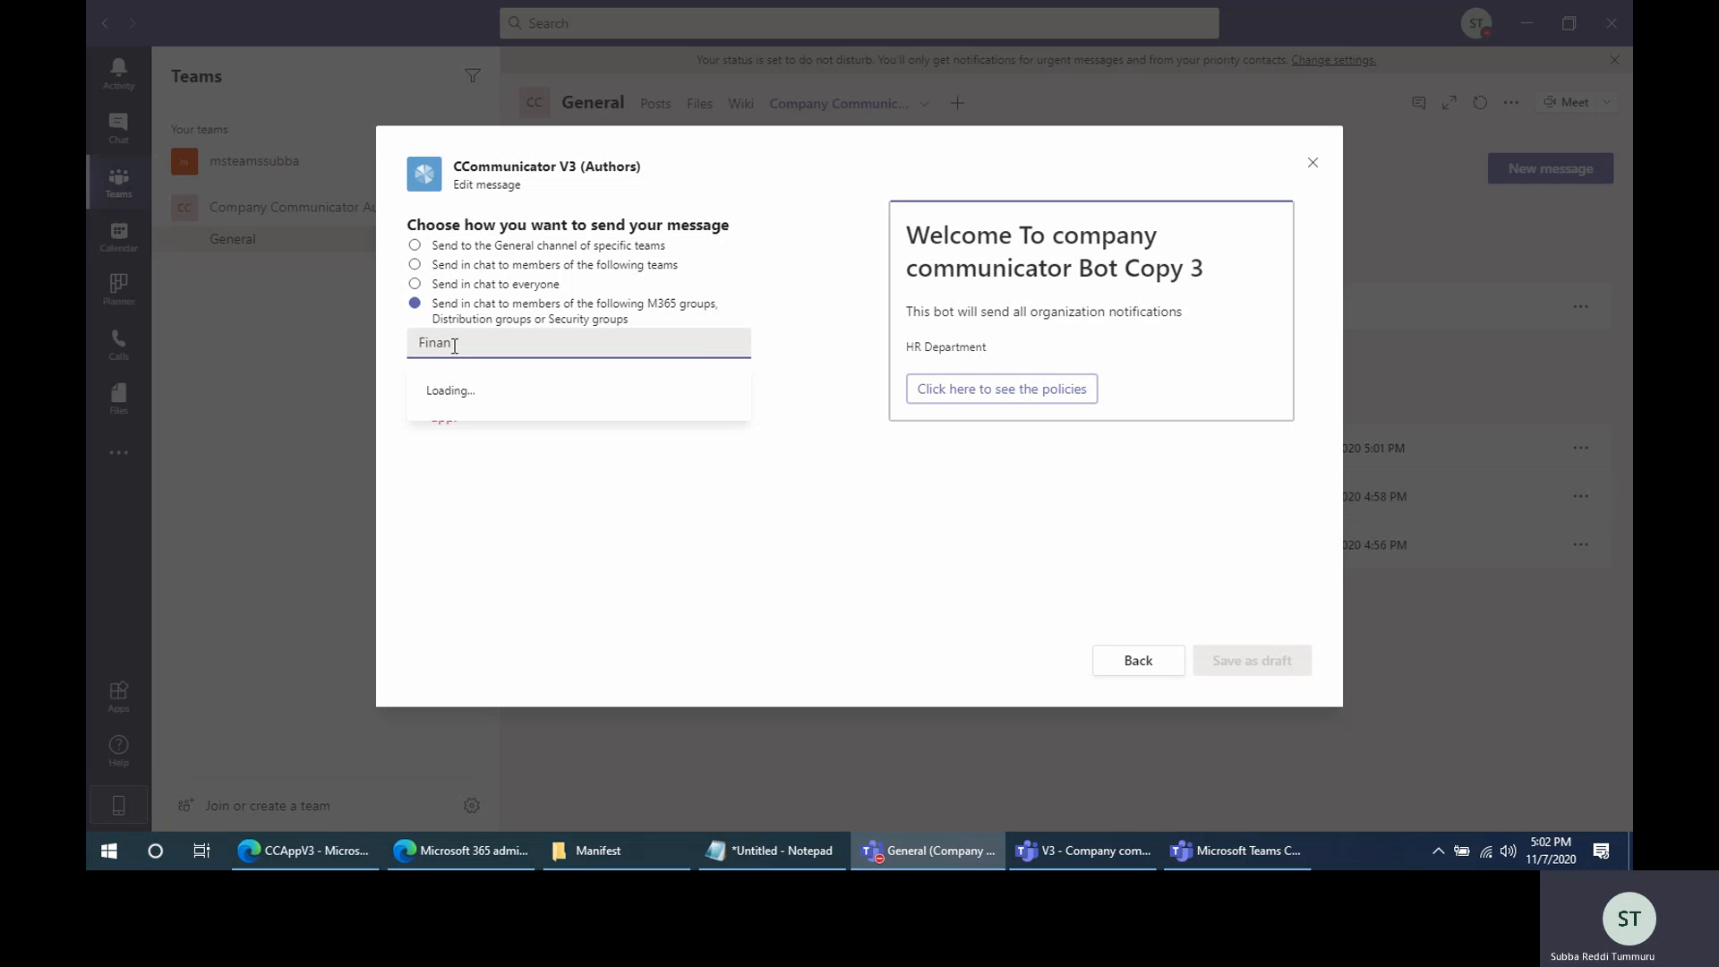
click(496, 394)
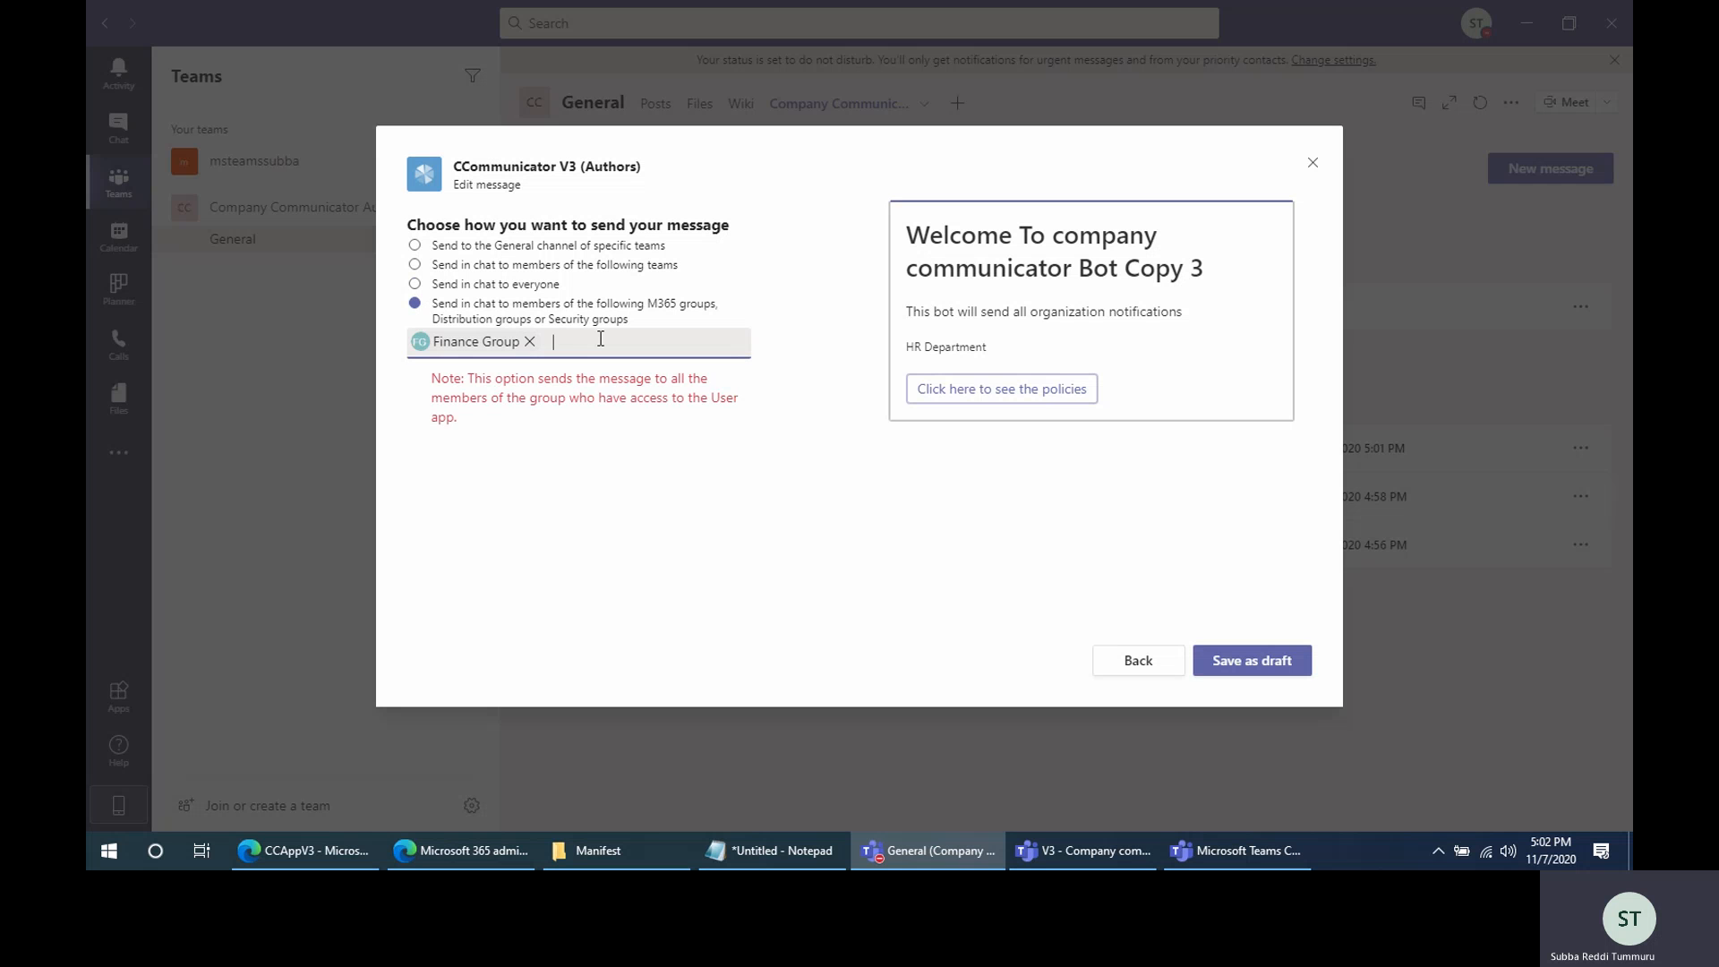
text(Acc)
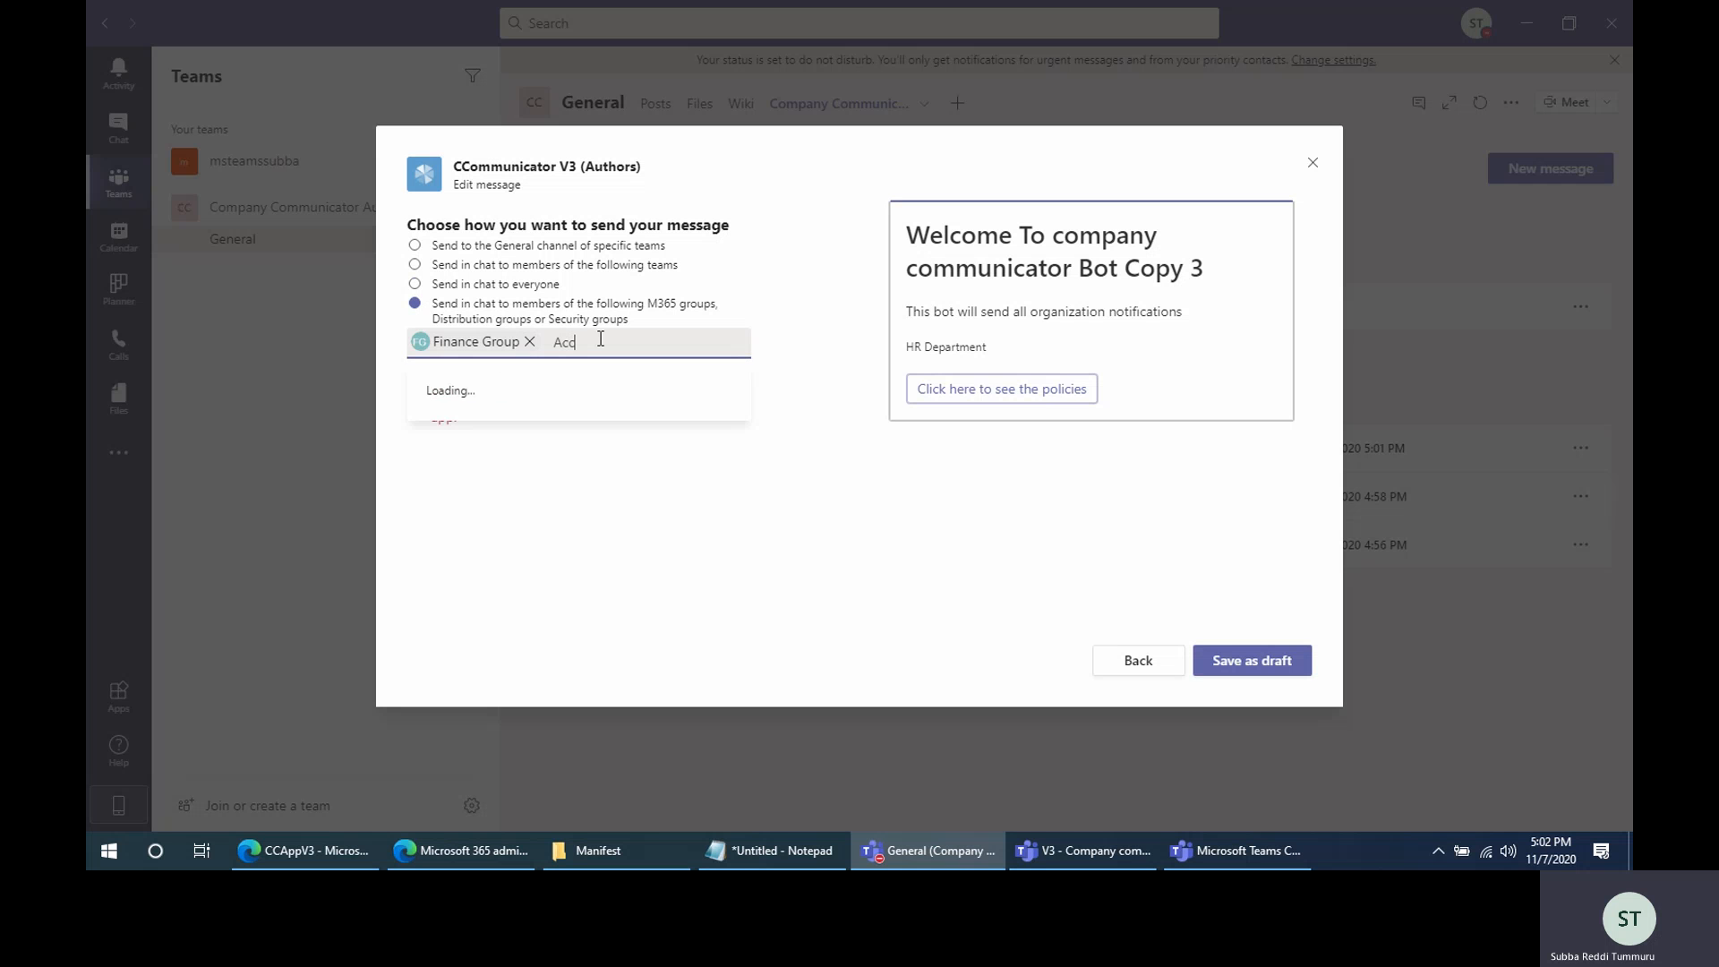
text(oun)
click(515, 394)
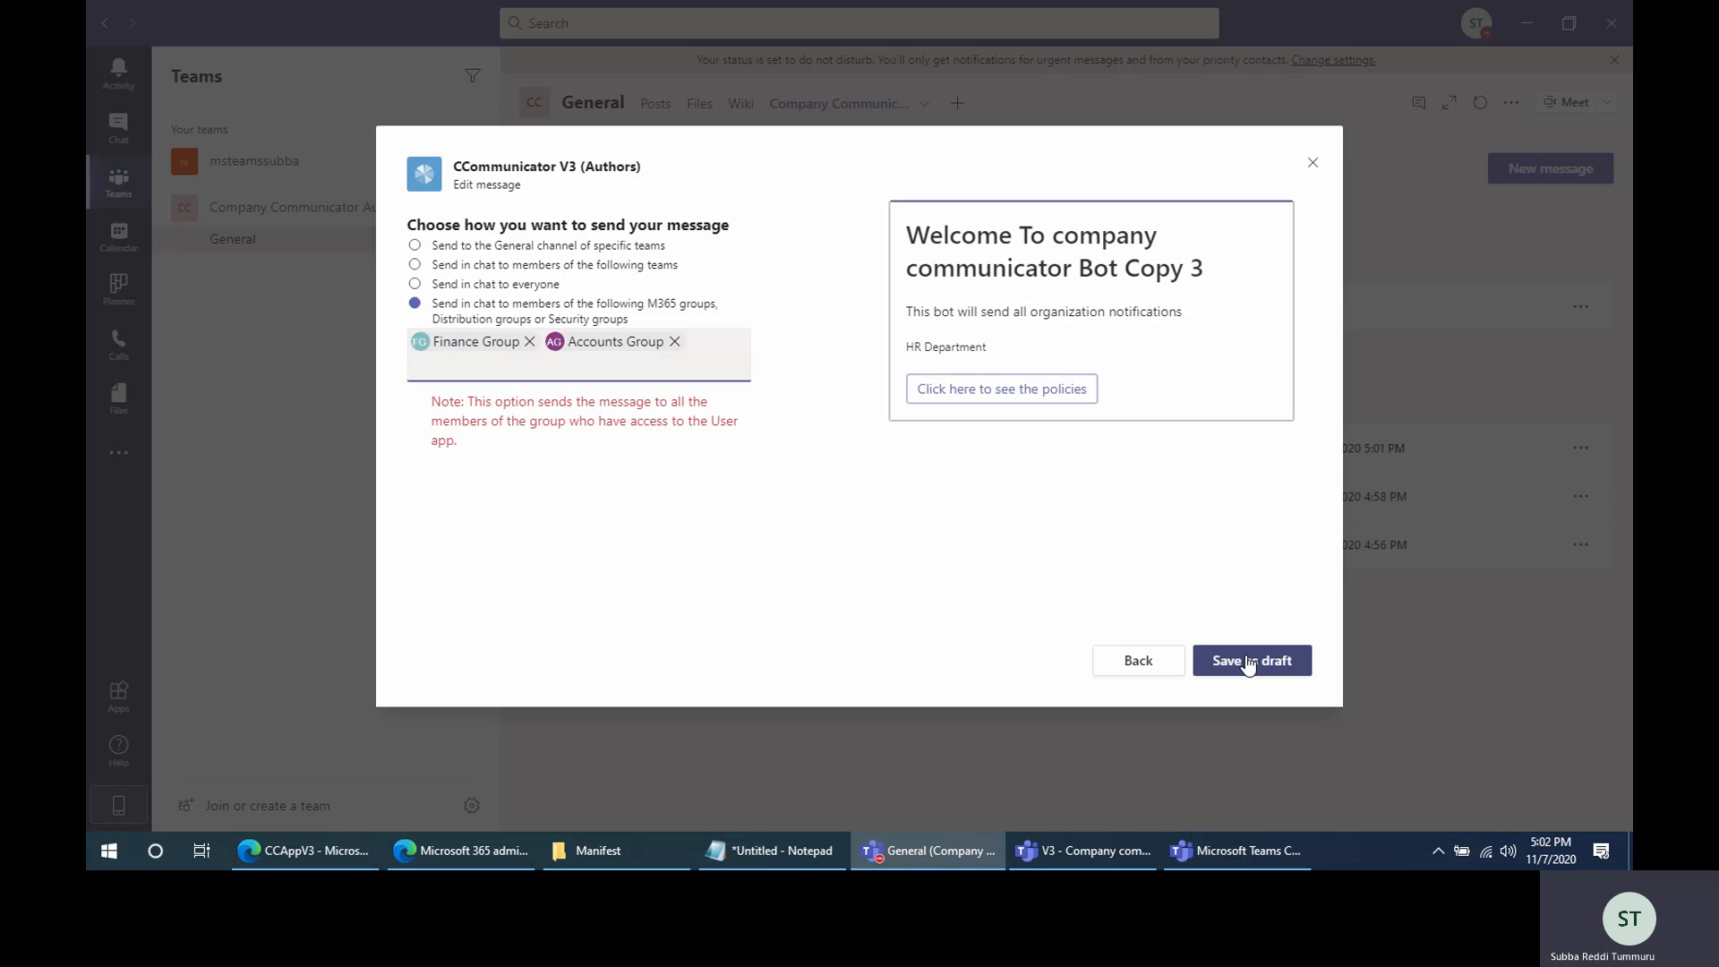
click(675, 342)
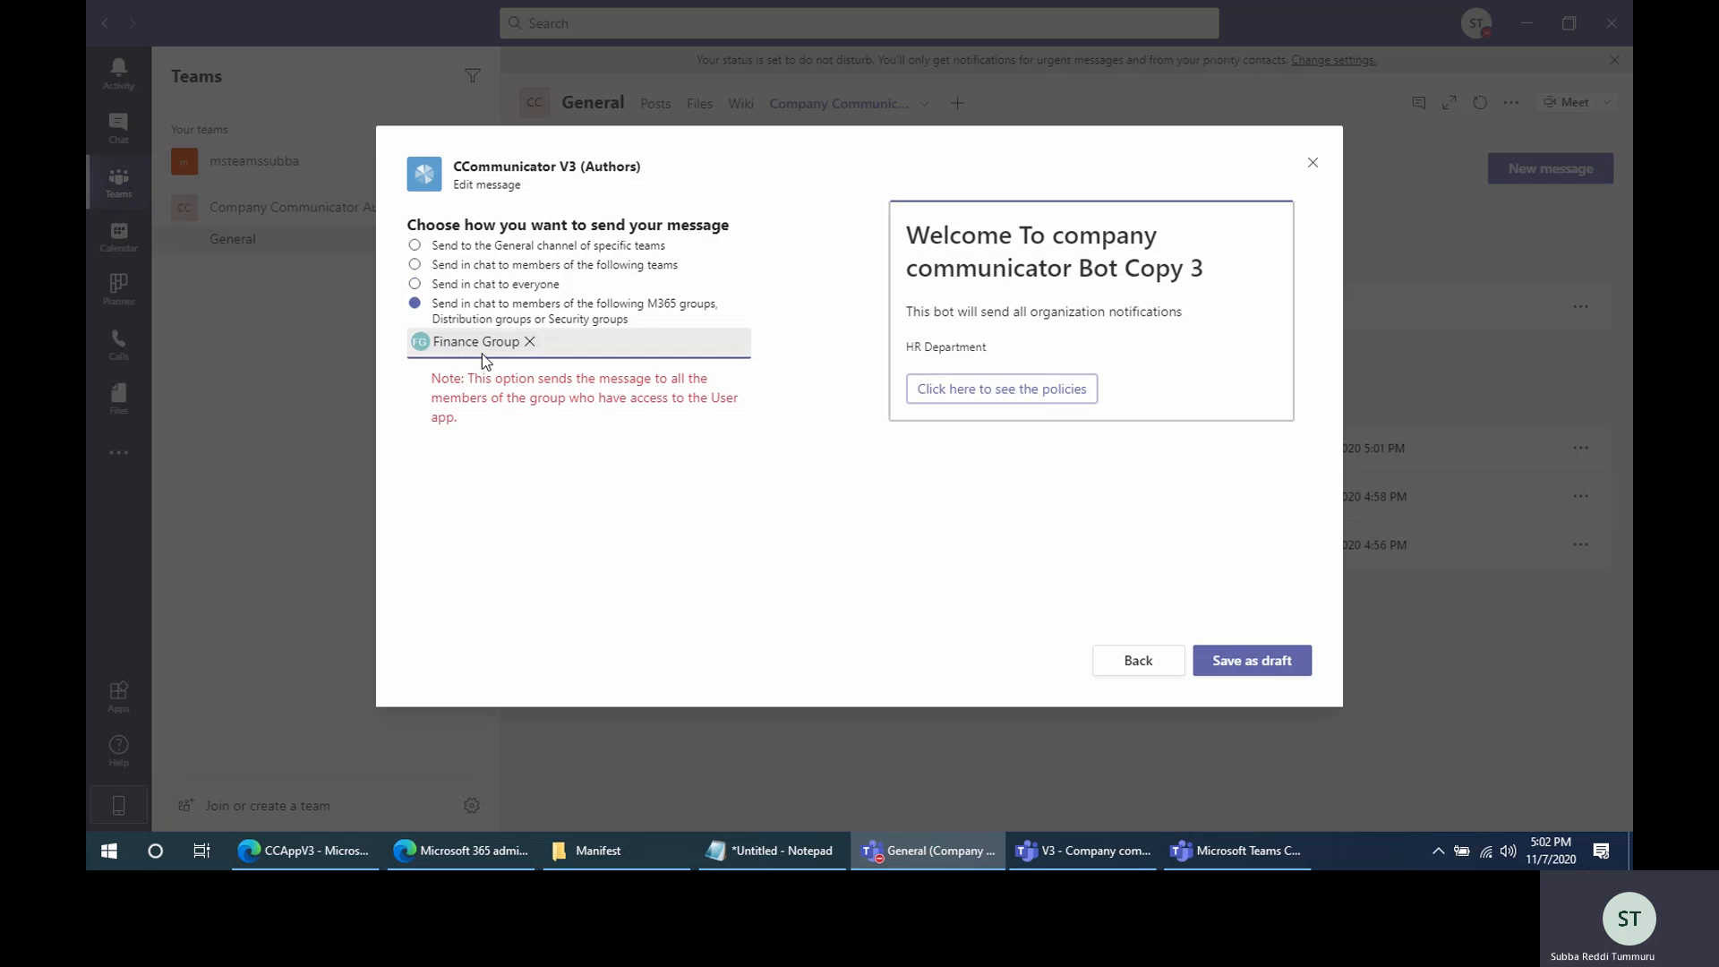
Save the "Copy 3" message as a draft, check its recipient in the send confirmation, and send it
click(1260, 662)
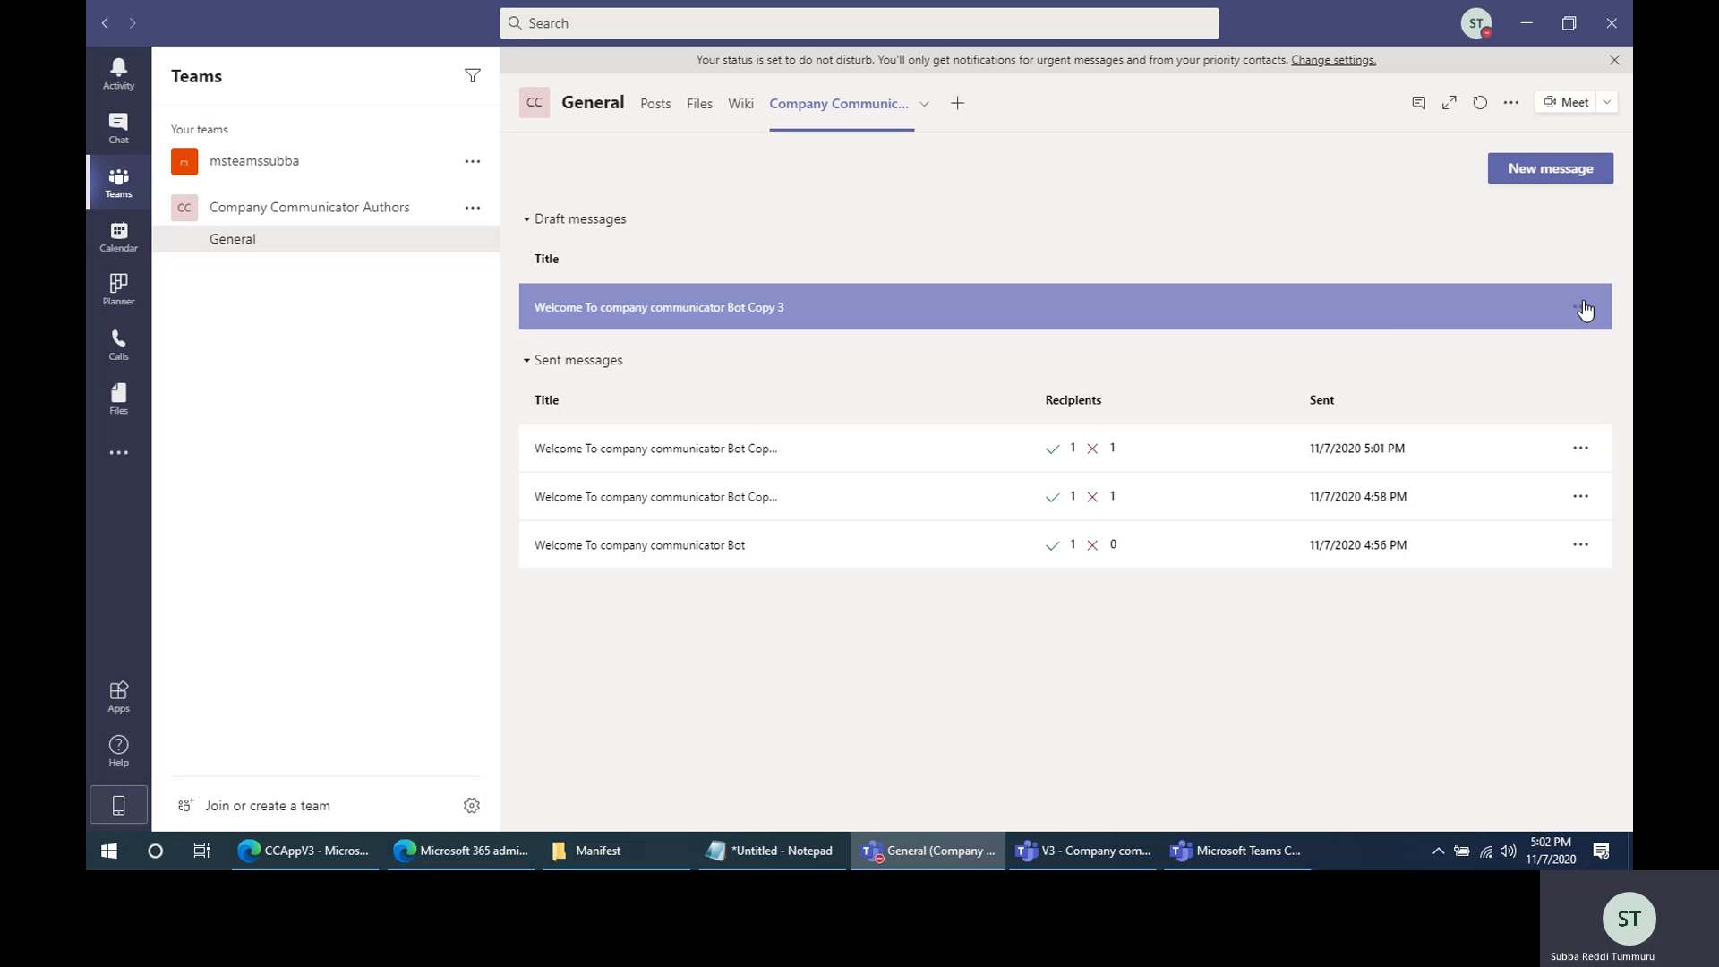
click(1580, 307)
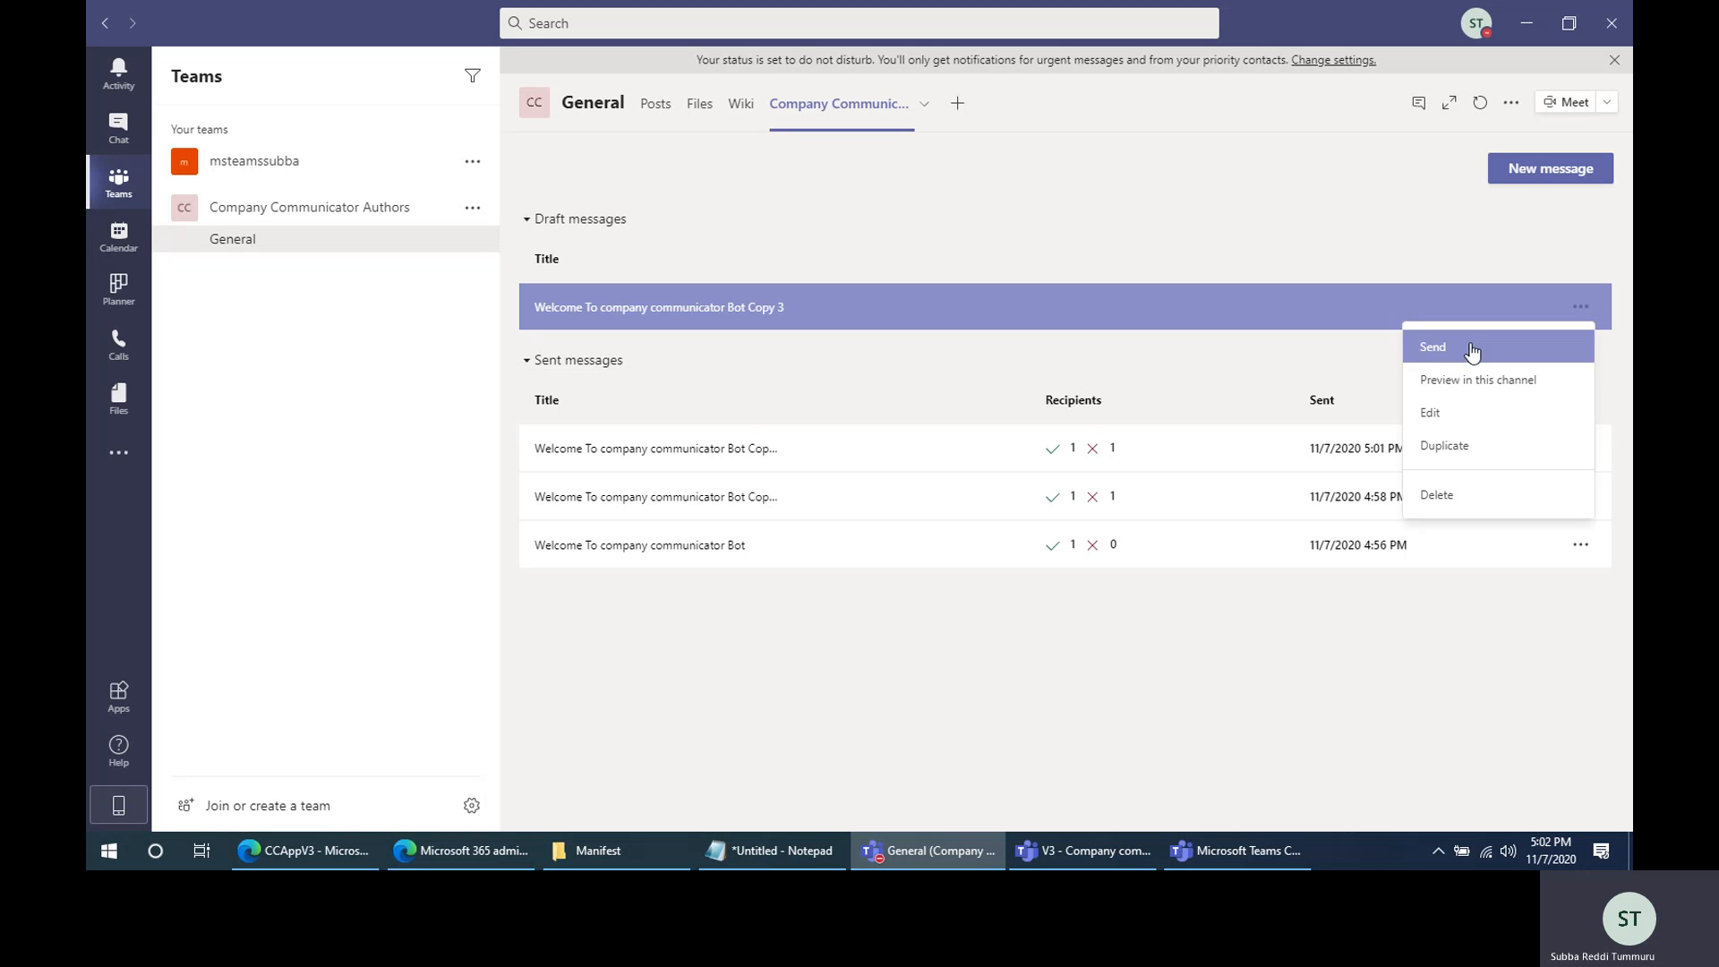
click(1473, 349)
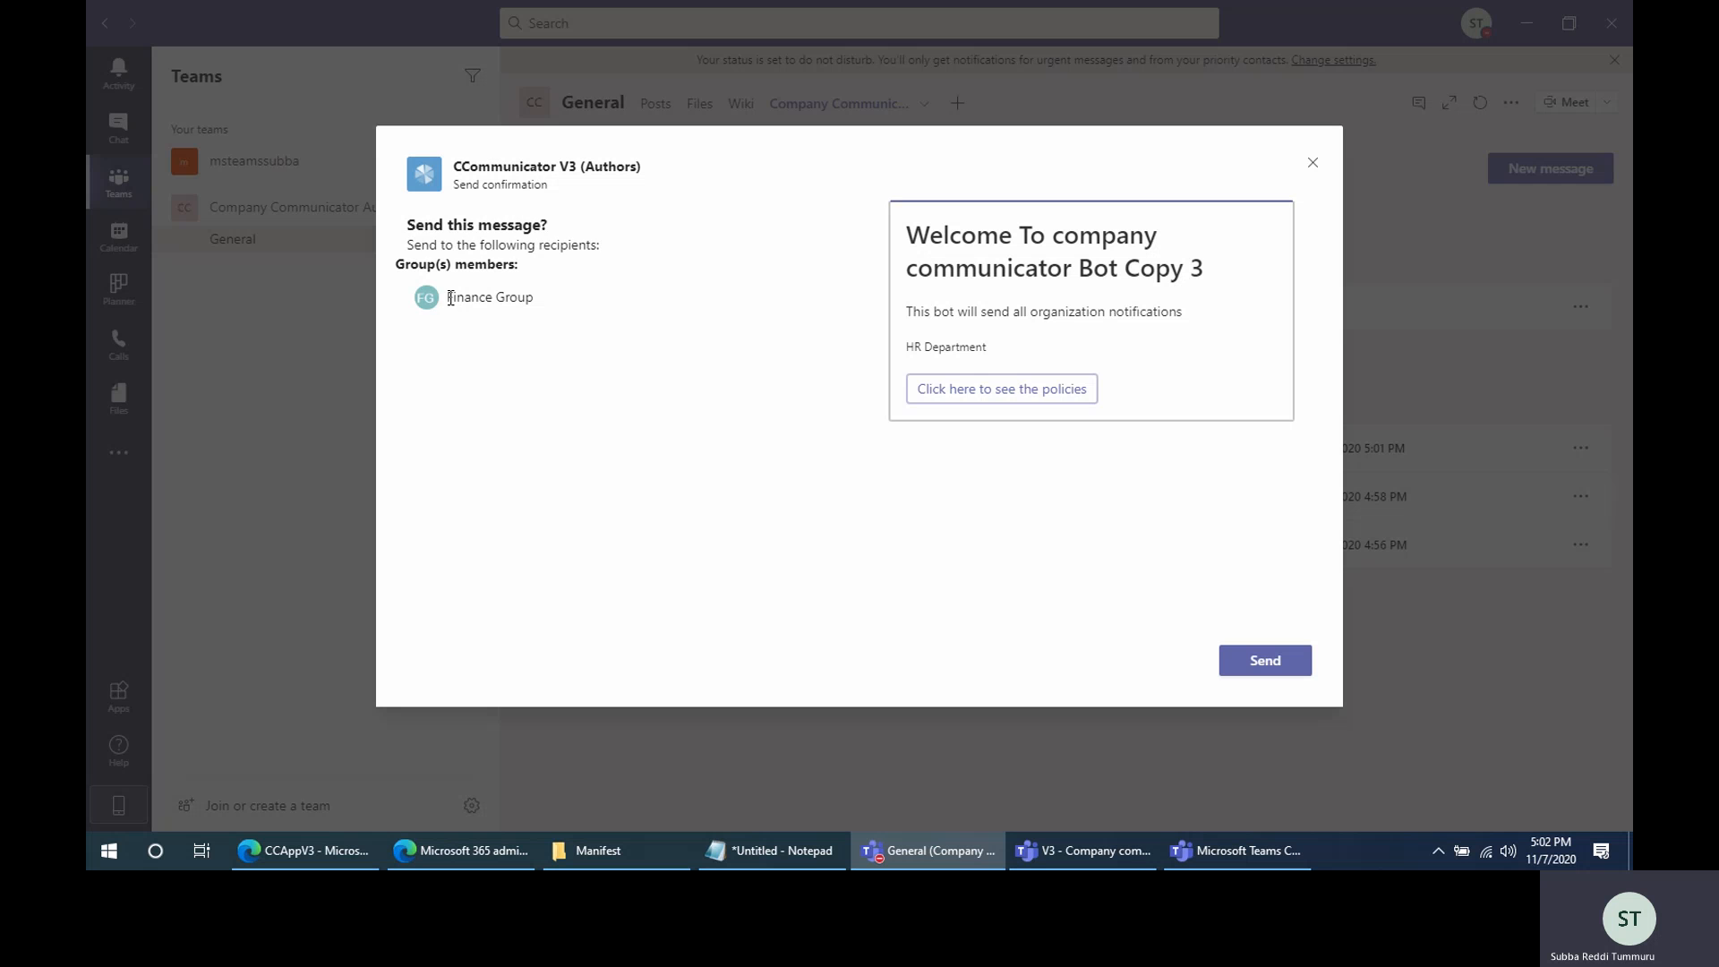
drag(449, 298, 639, 326)
click(636, 334)
click(1264, 657)
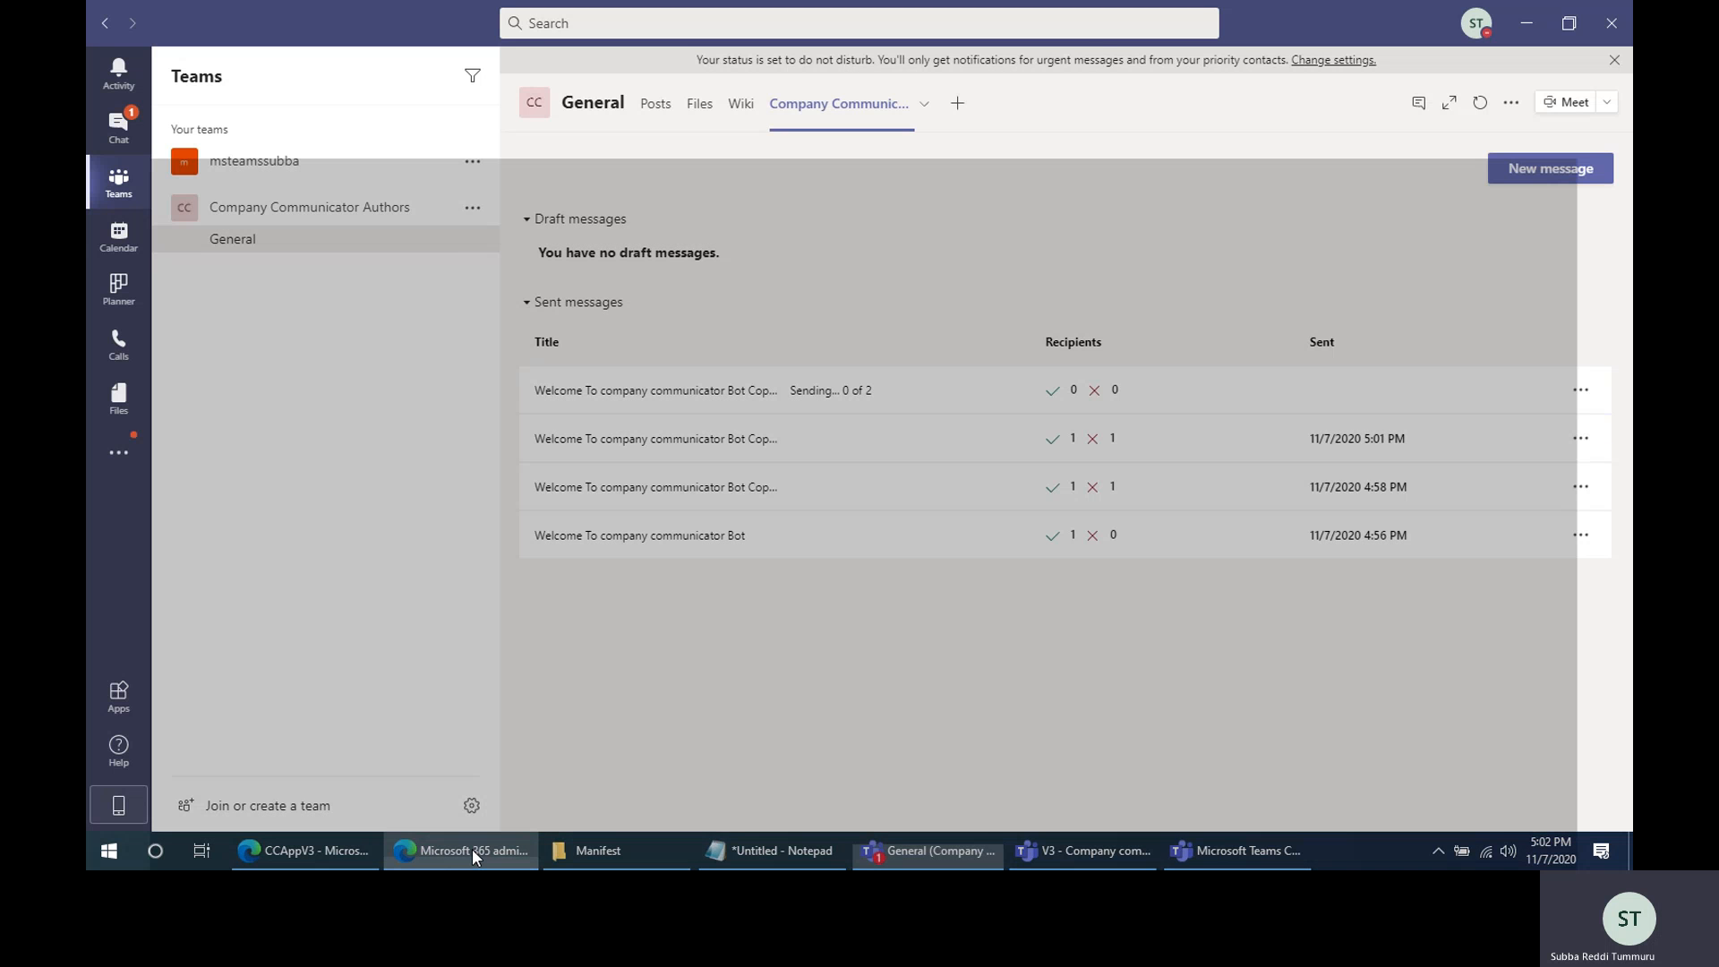
Switch to the Microsoft 365 admin center and examine the active groups' types and the types offered for a new group
click(471, 849)
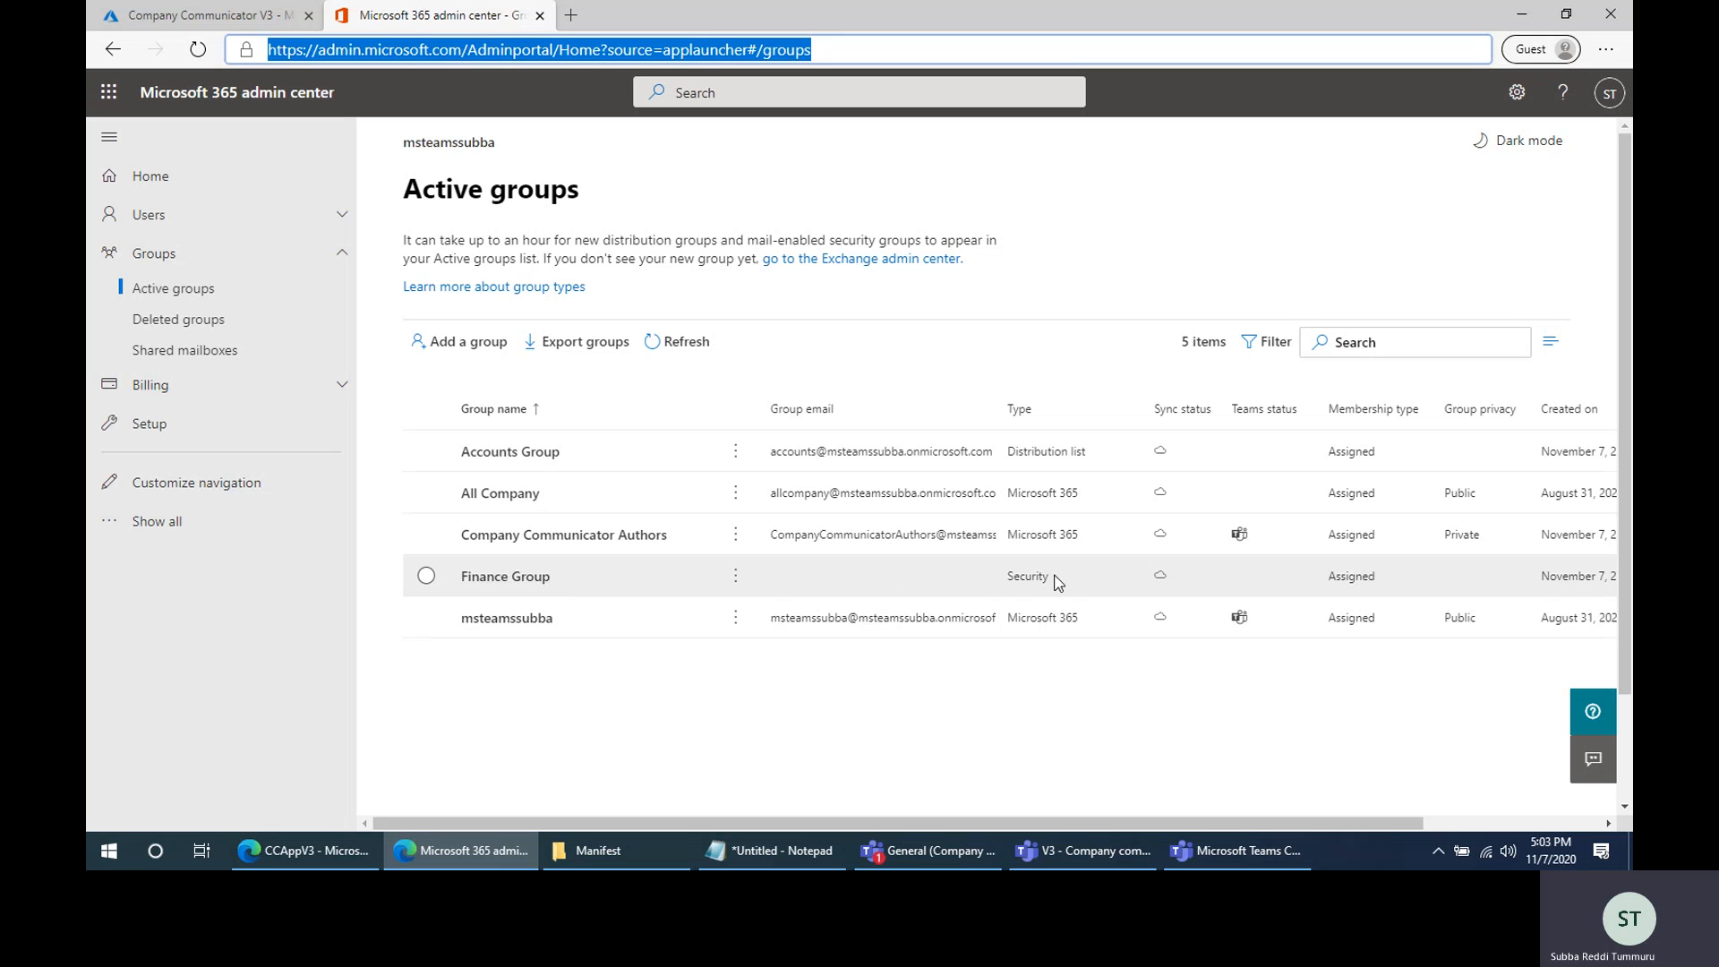
click(473, 349)
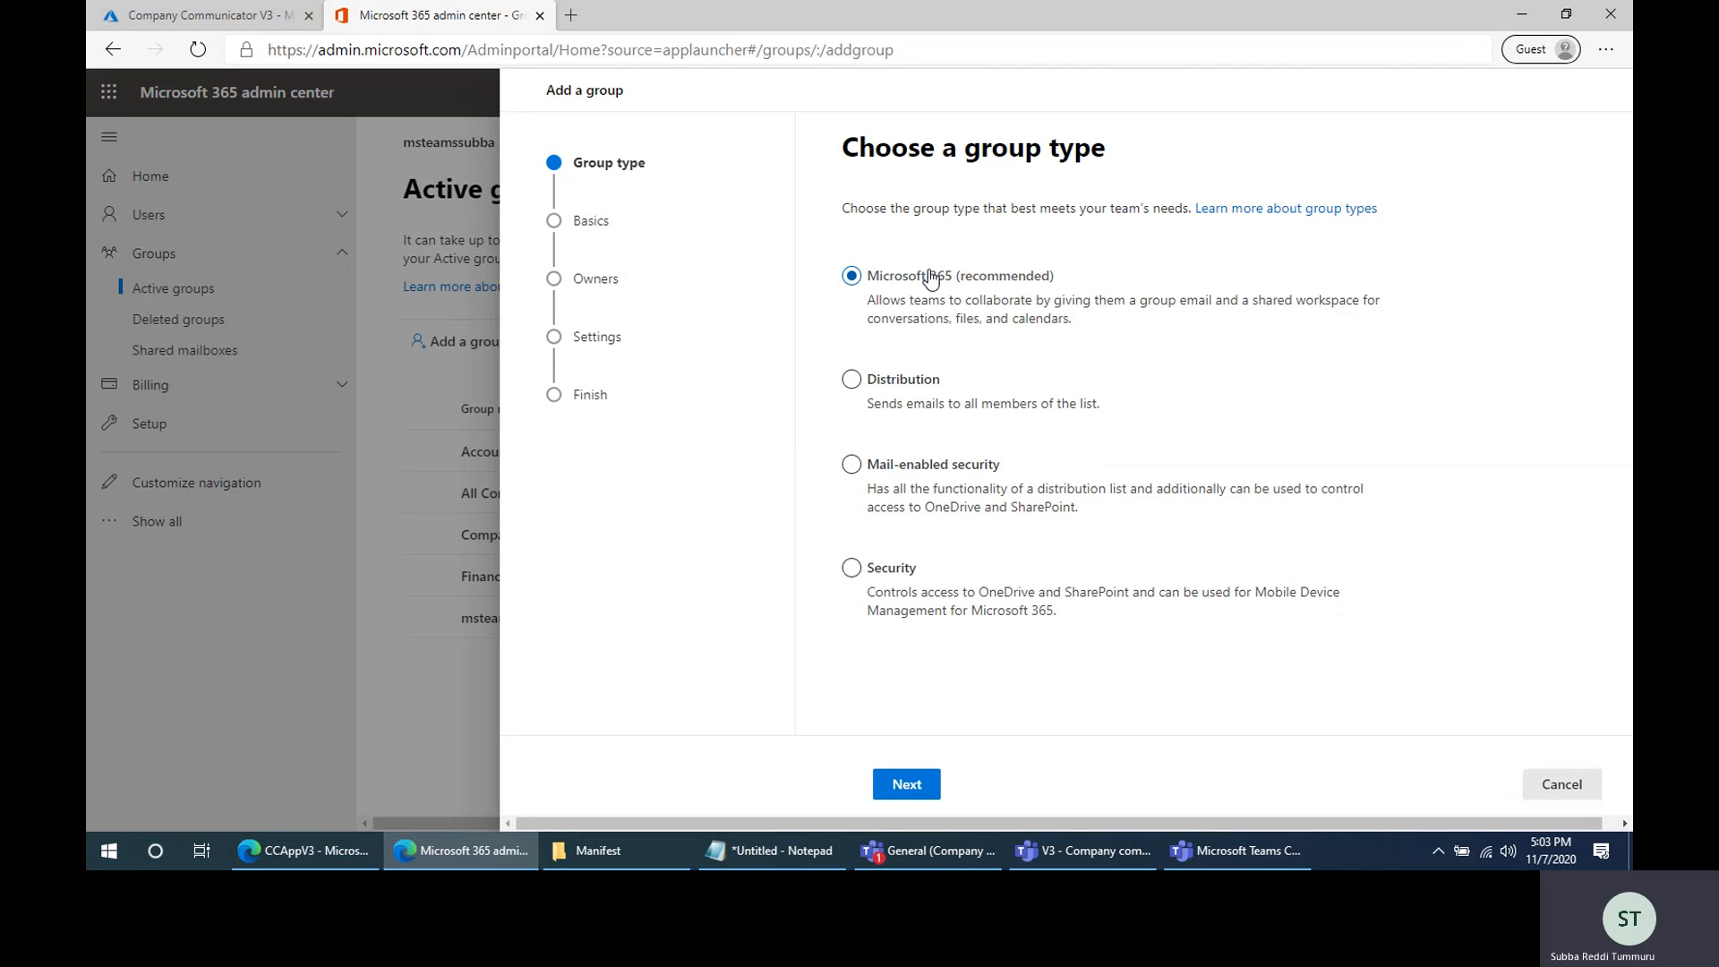
click(1563, 793)
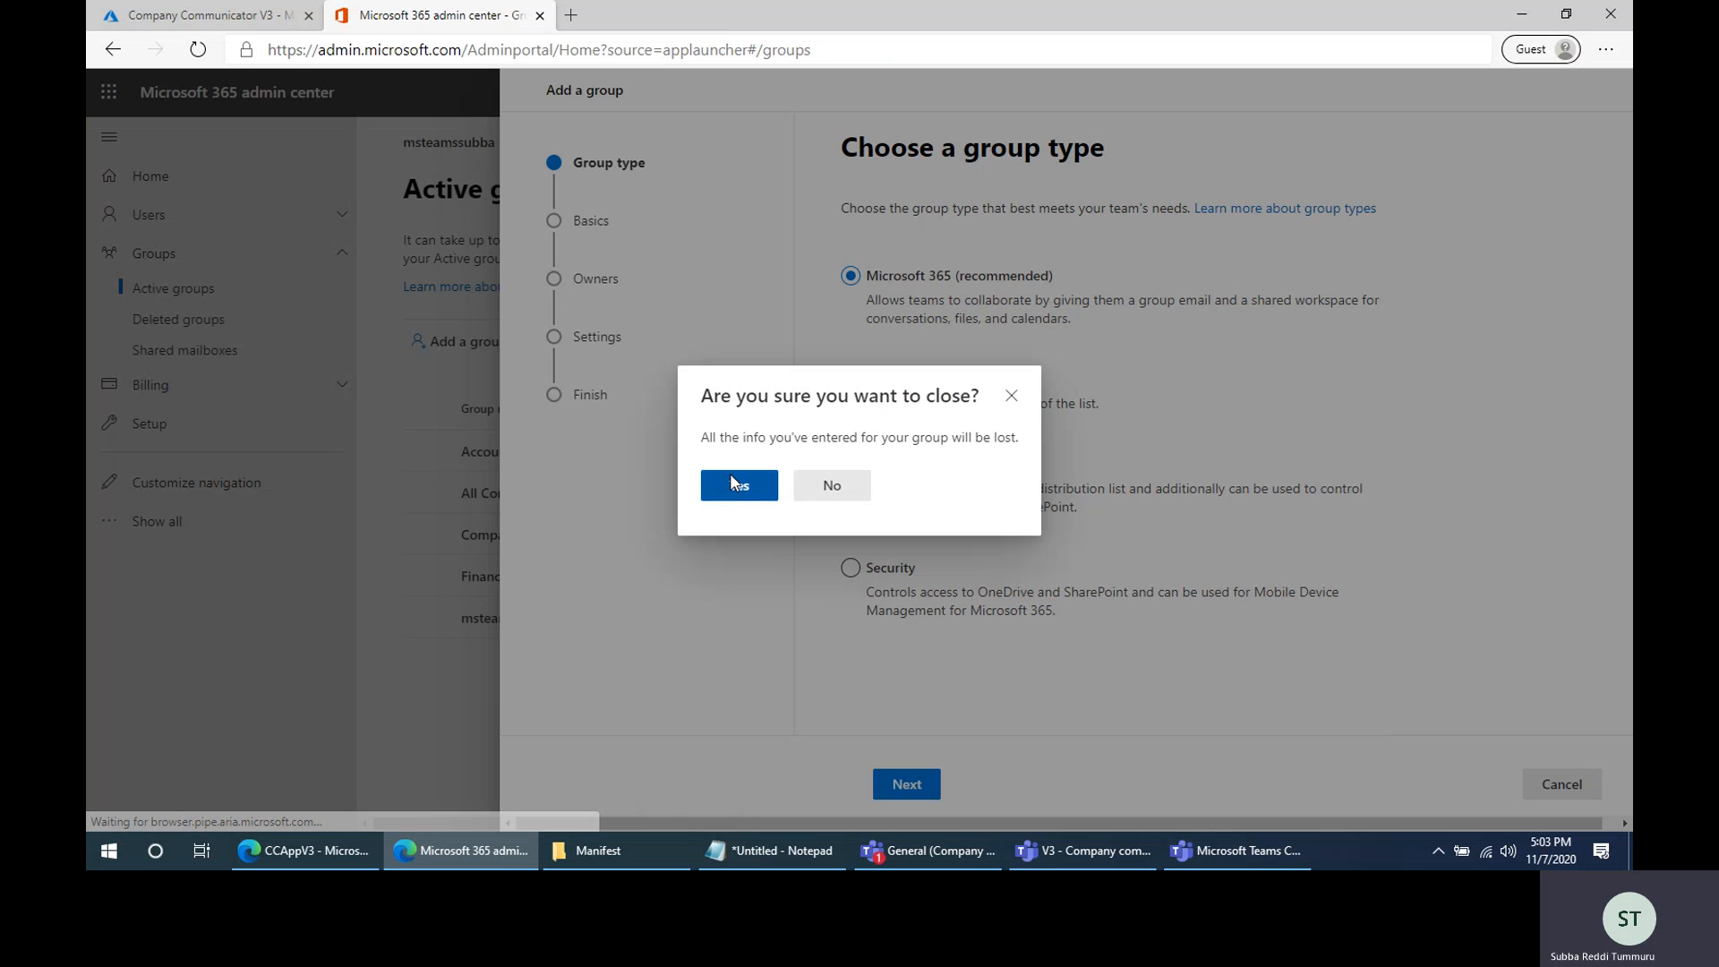
click(730, 482)
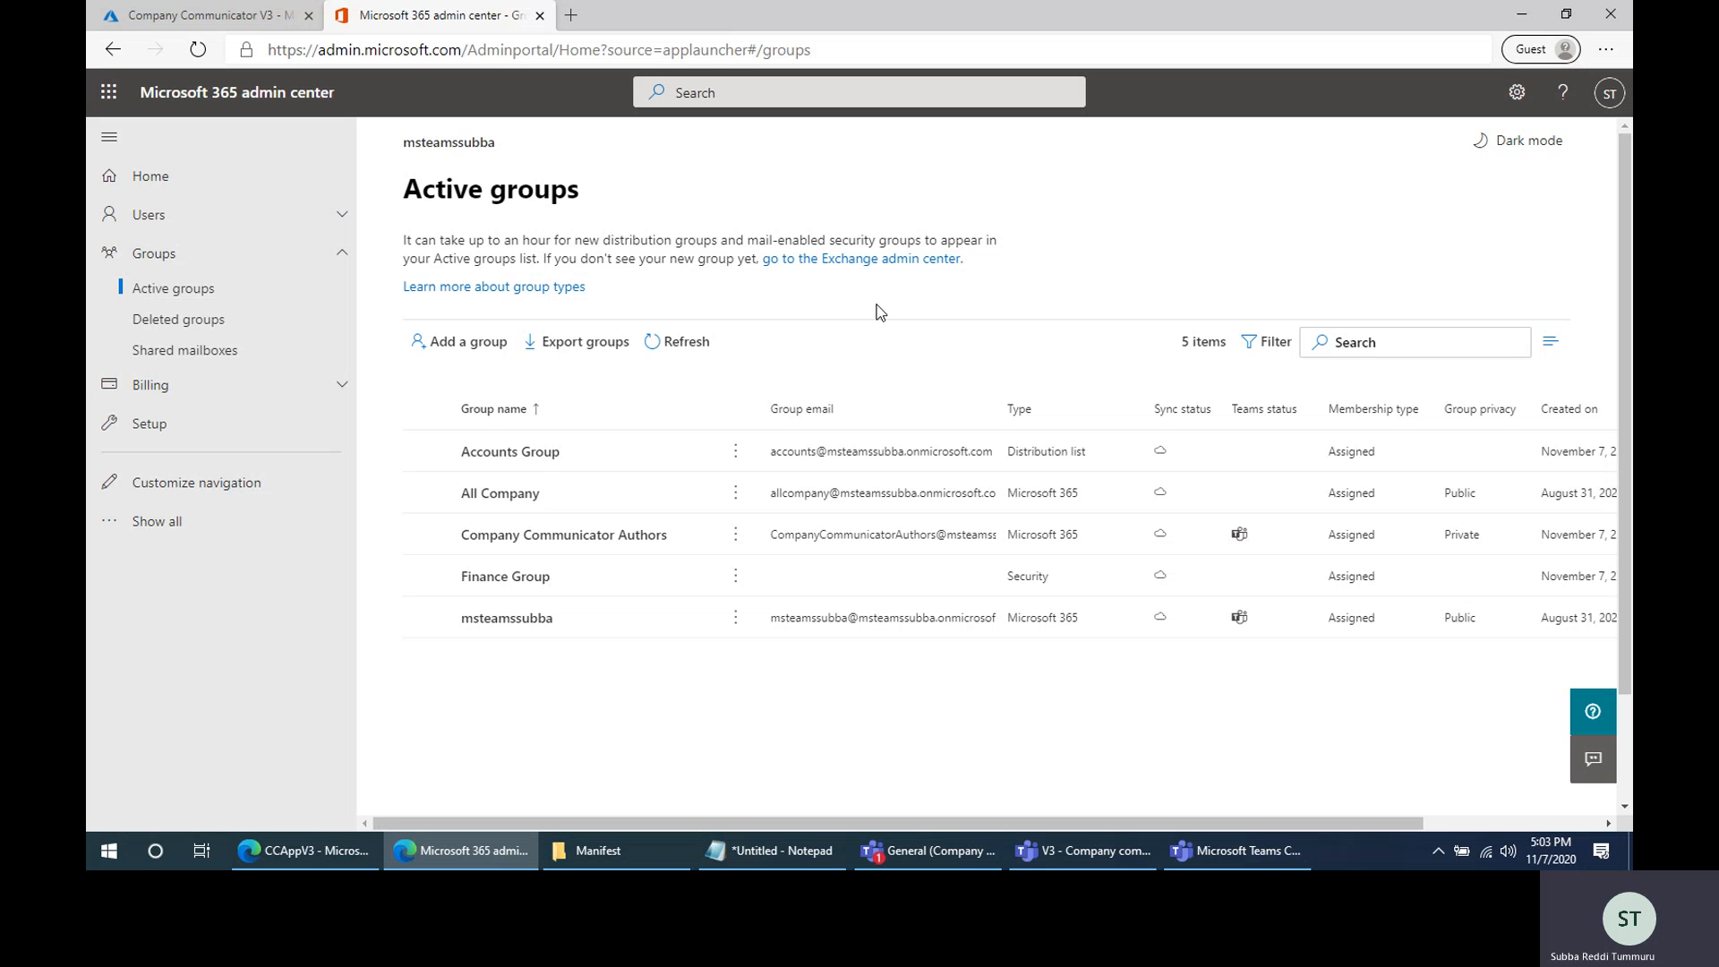
click(204, 23)
click(395, 18)
Switch back to Teams and review the delivery status of the sent "Copy 3" message
click(933, 847)
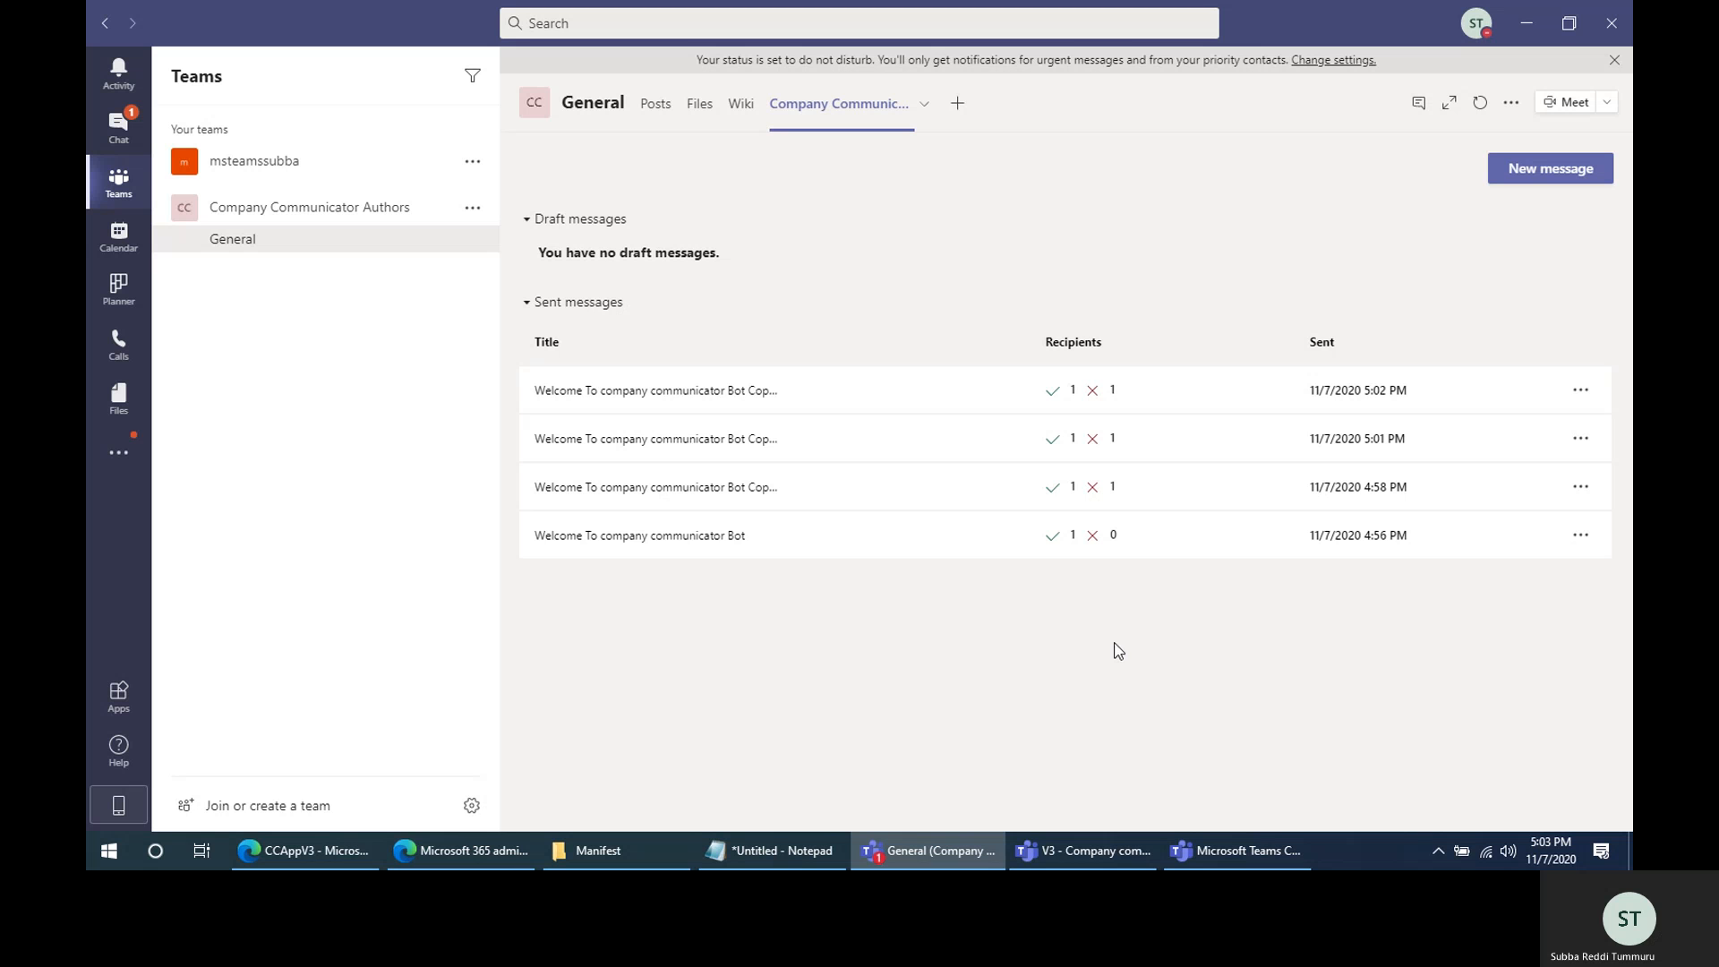
click(1573, 391)
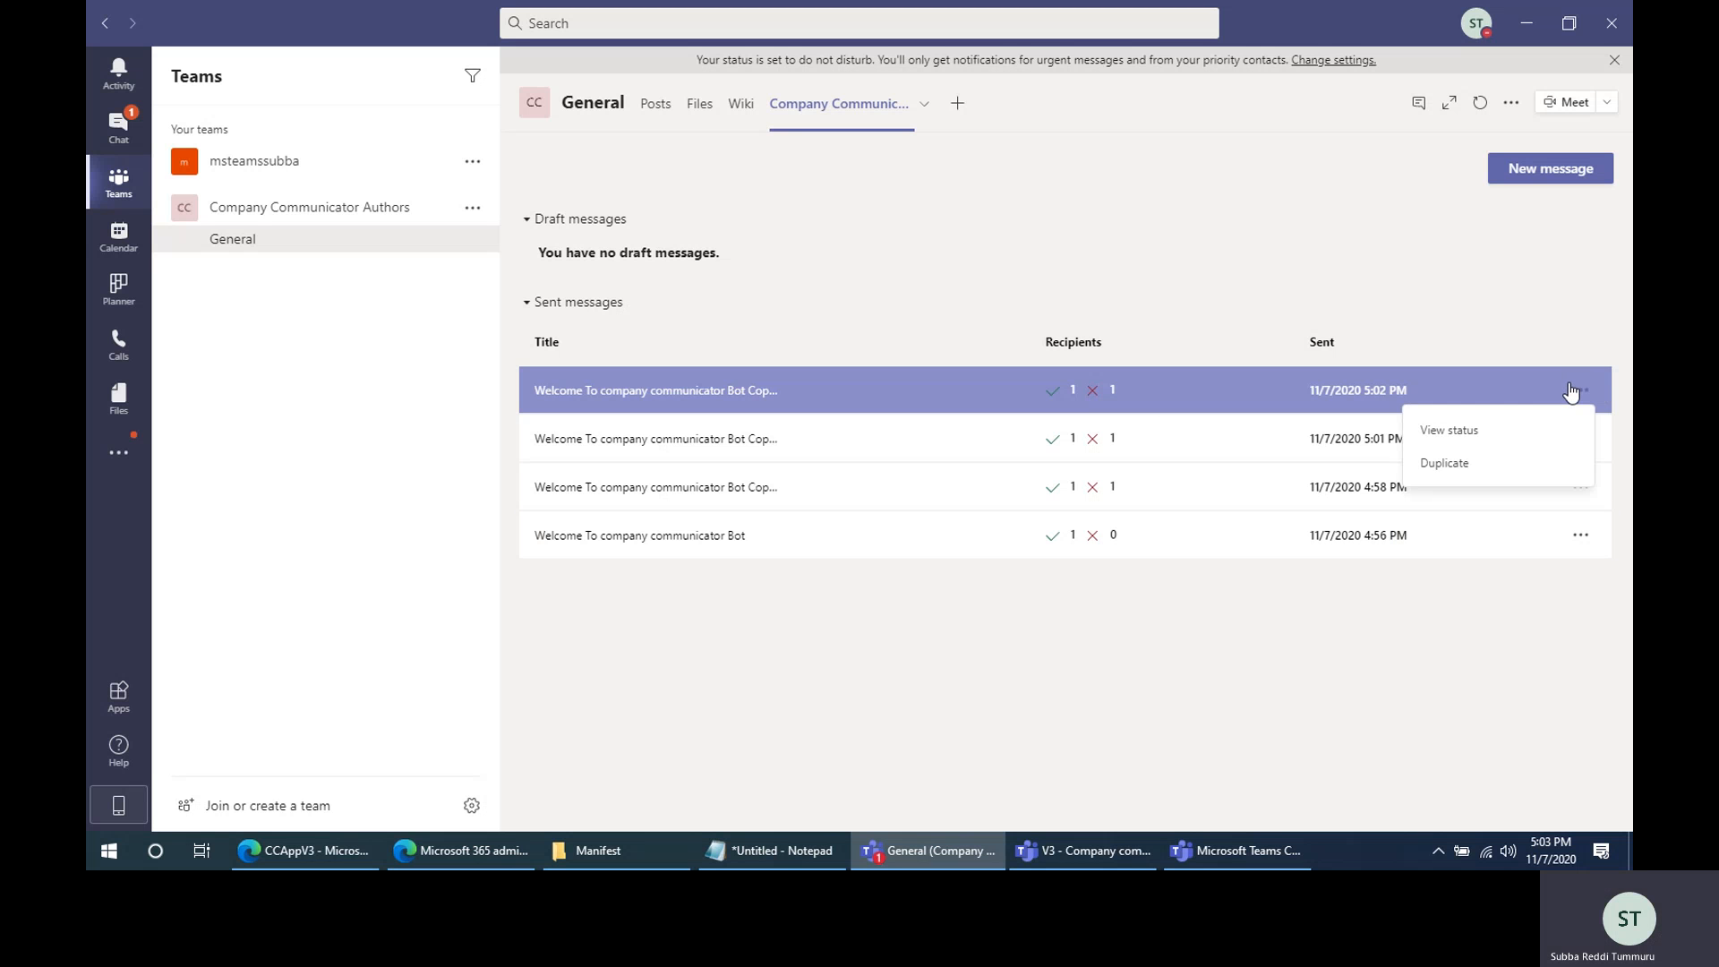
click(1473, 433)
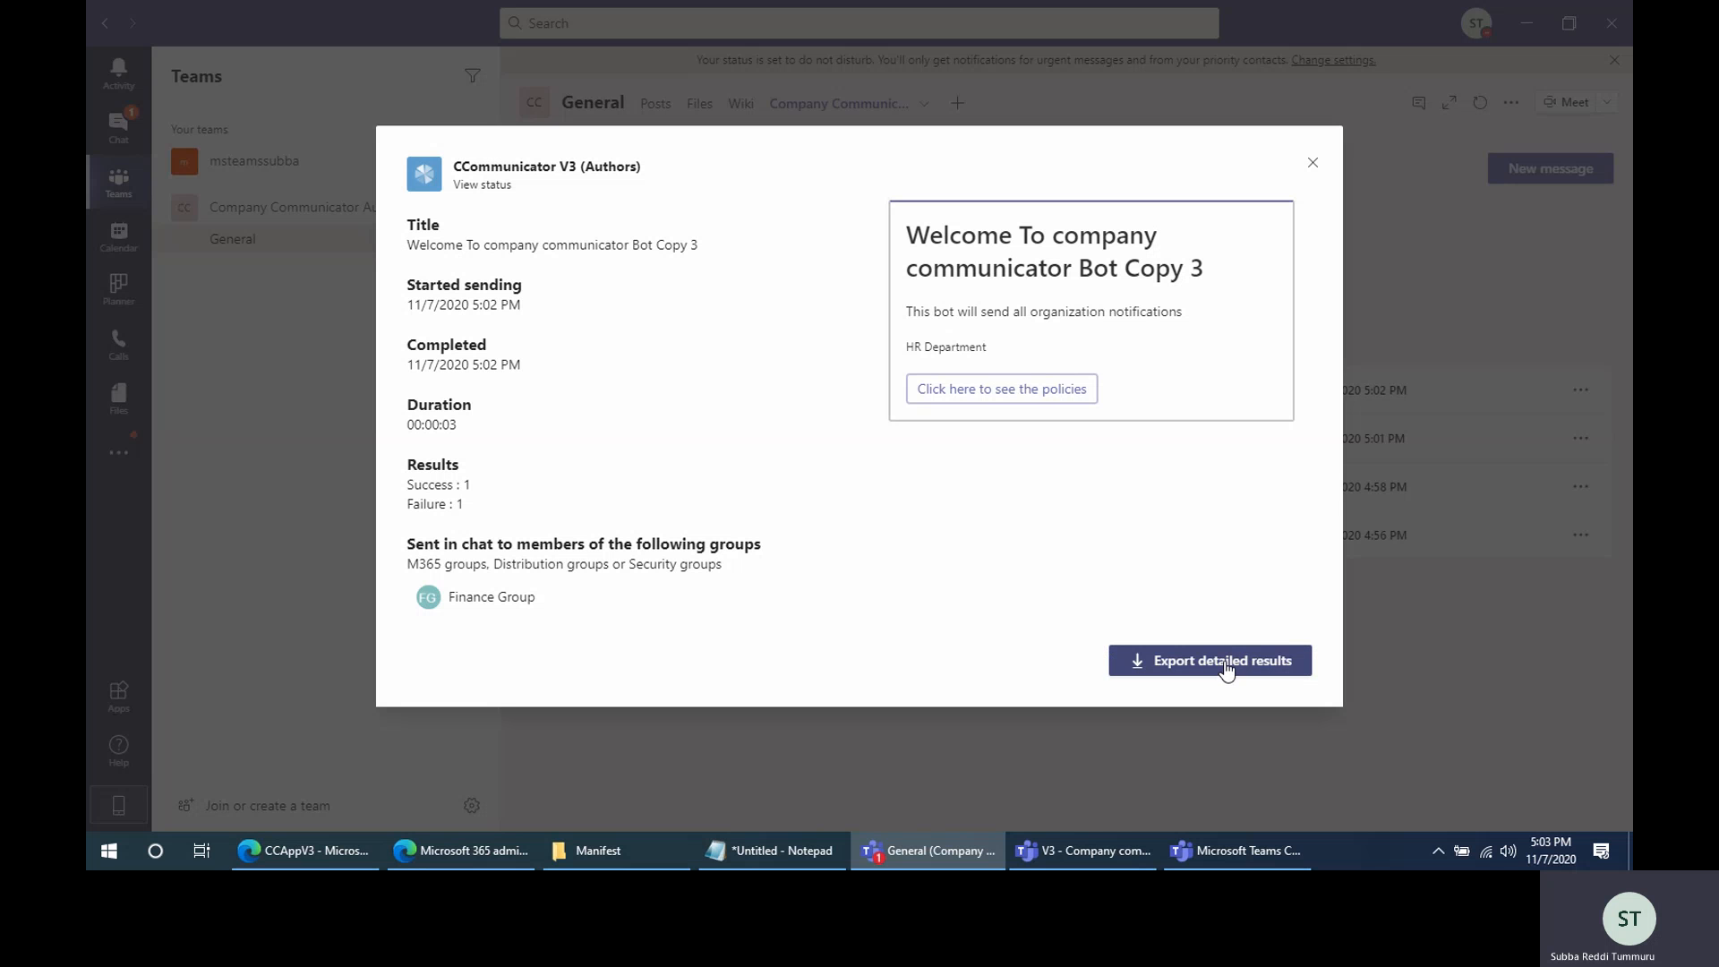
Export the detailed delivery results of the "Copy 3" message and close the export notice
click(1220, 663)
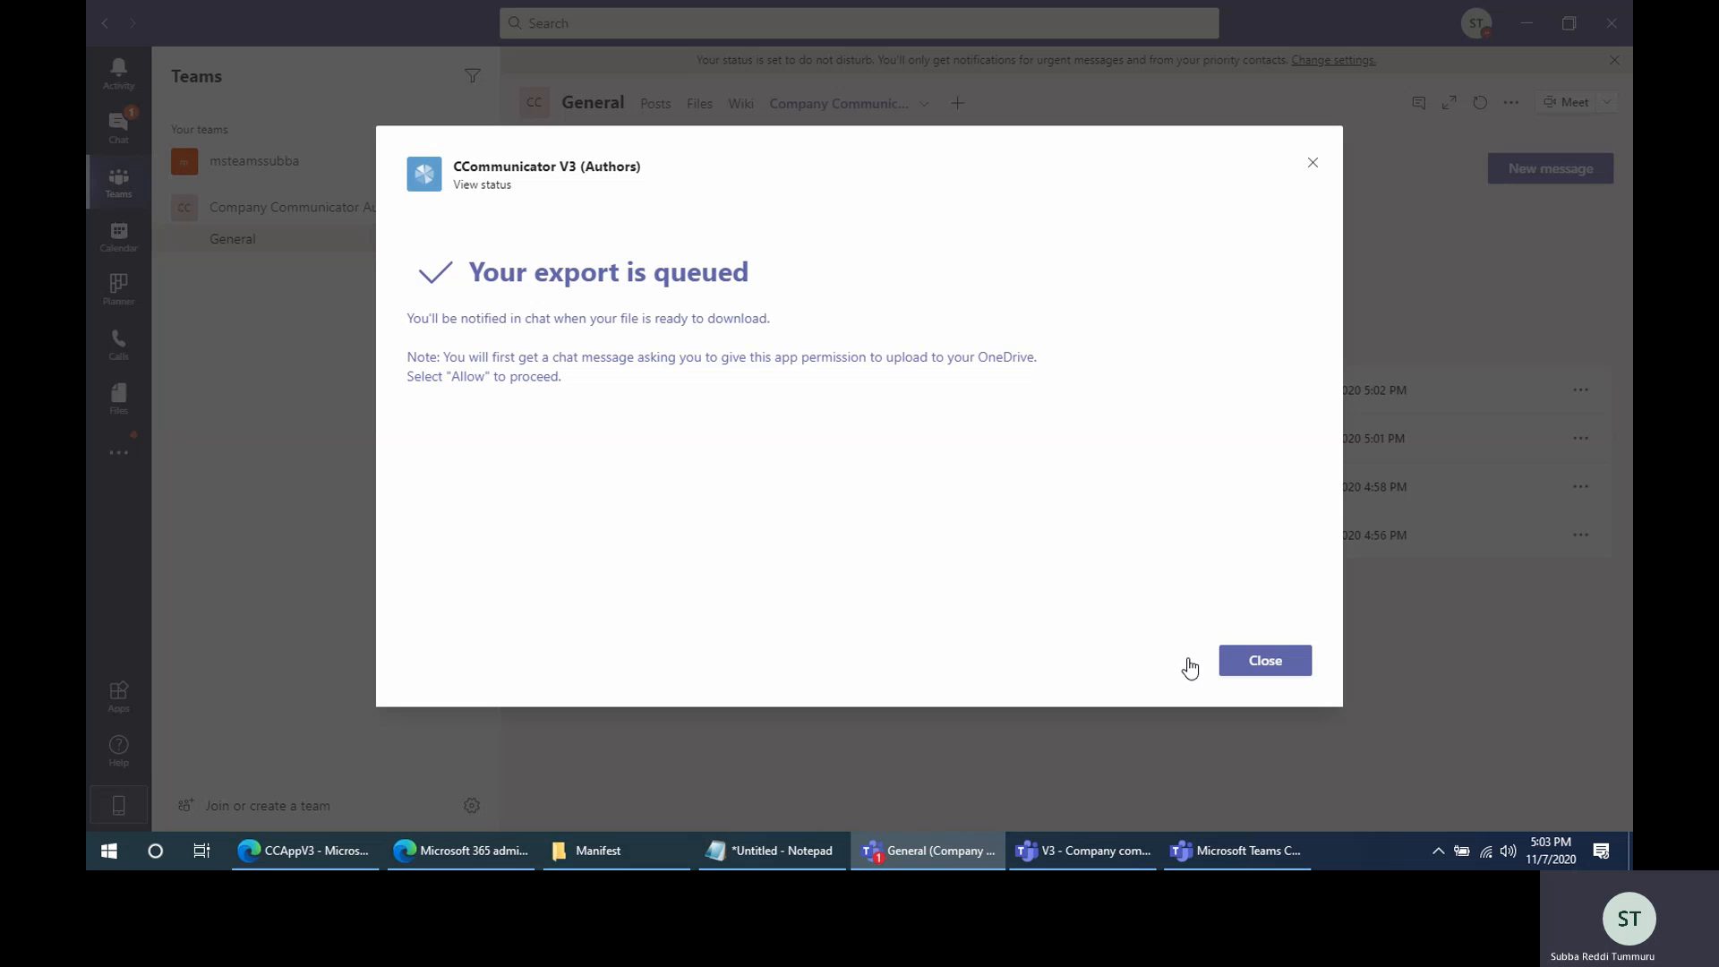
drag(482, 273, 924, 305)
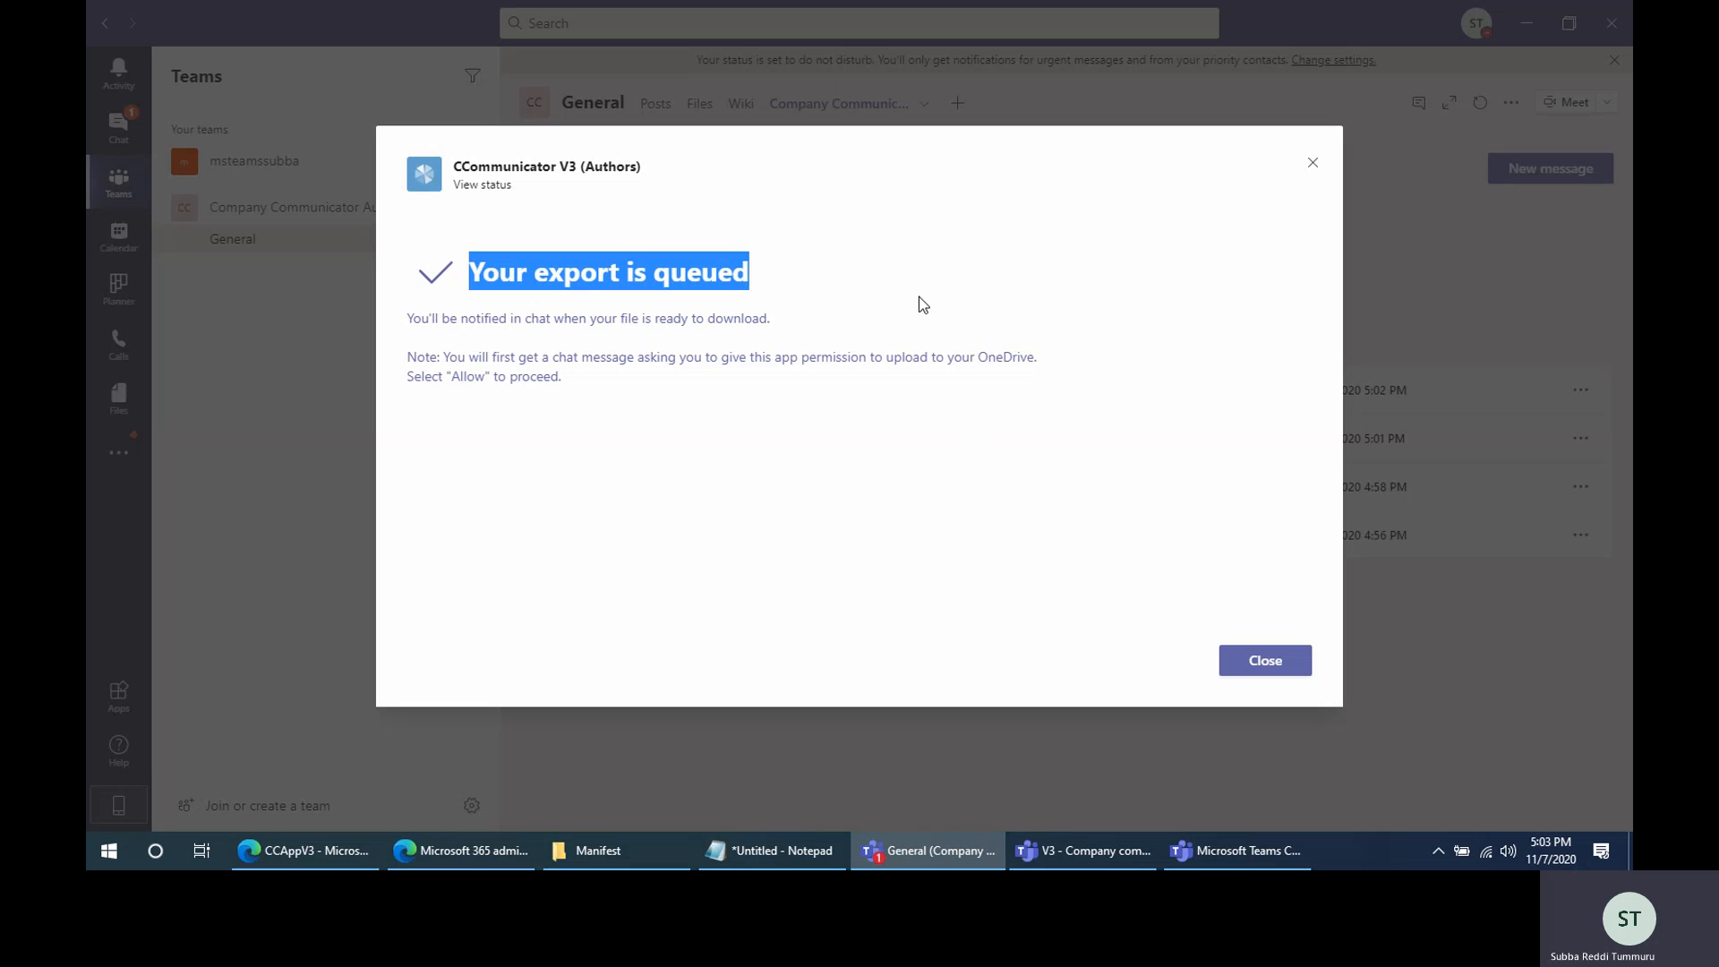
click(923, 304)
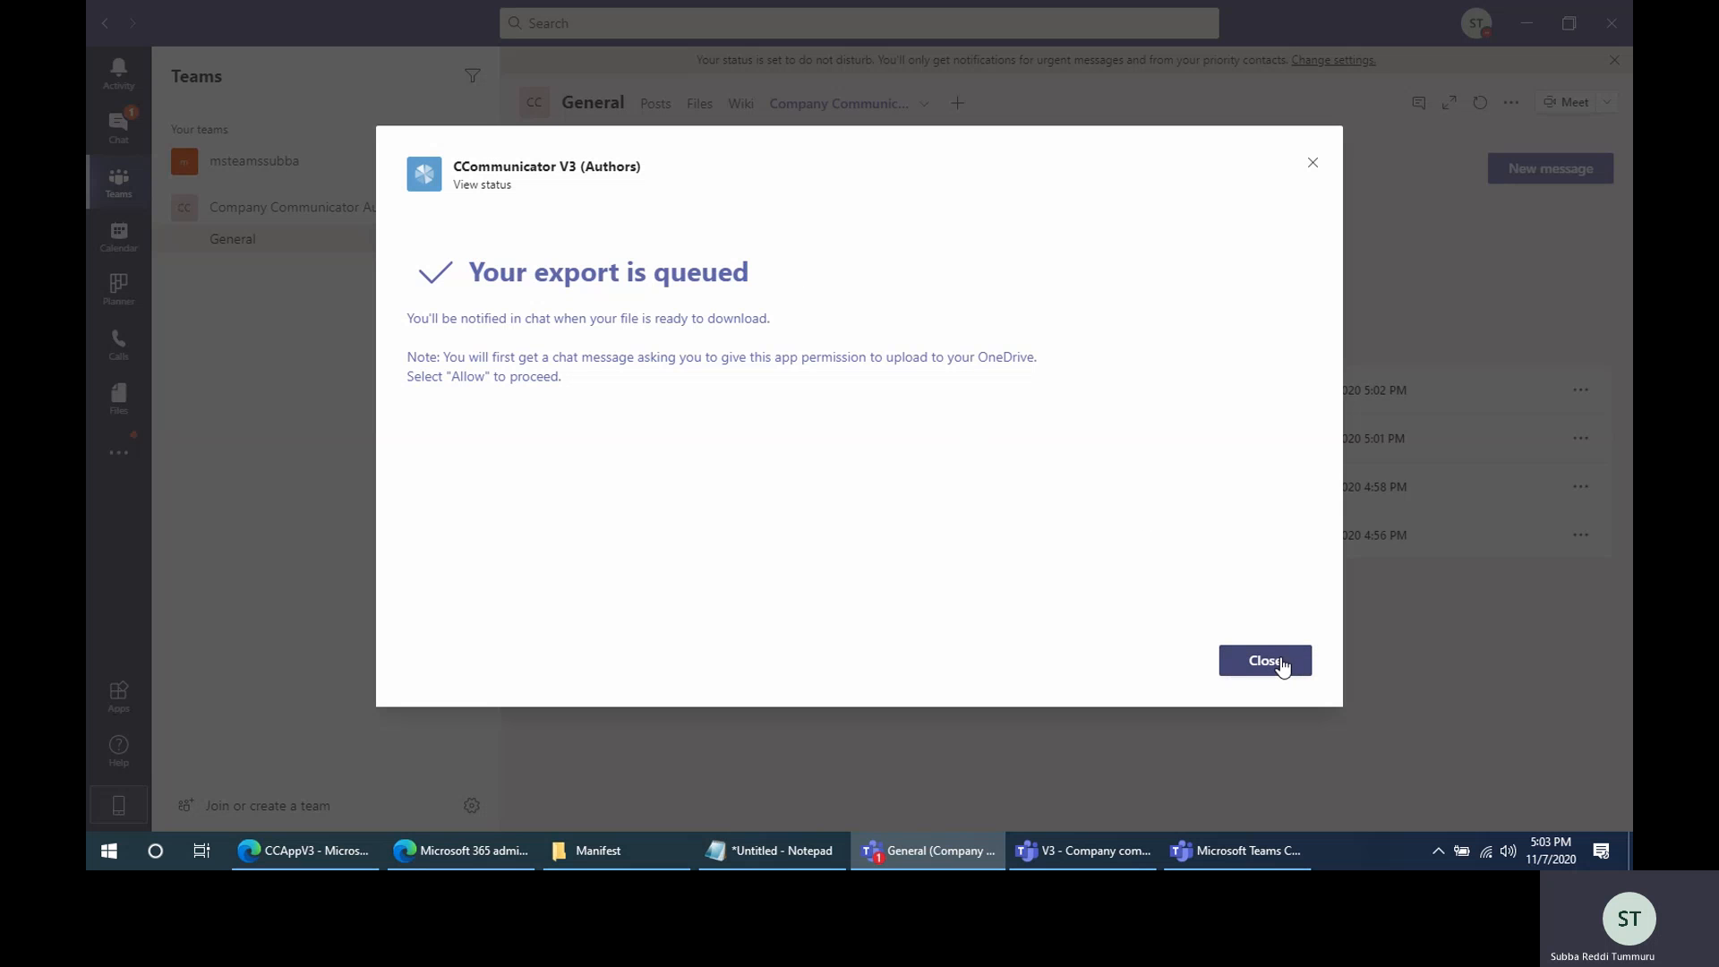
click(1282, 663)
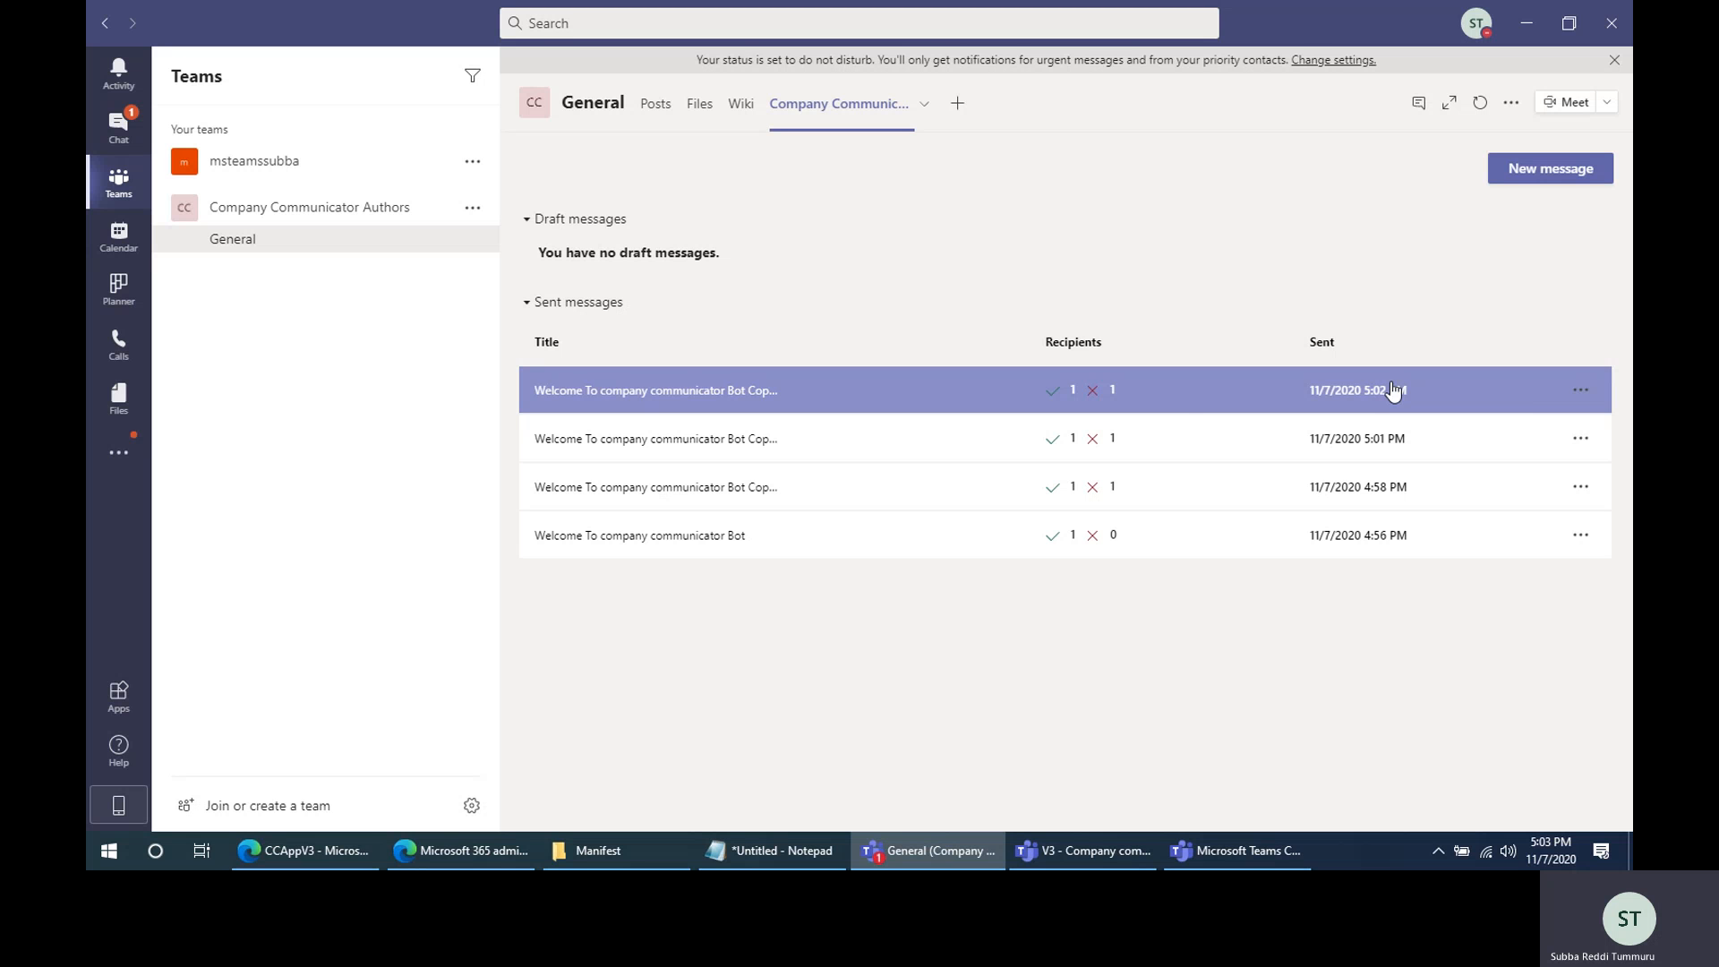
Open the Company Communicator V3 chat and allow the exported results file to be uploaded to OneDrive
click(116, 128)
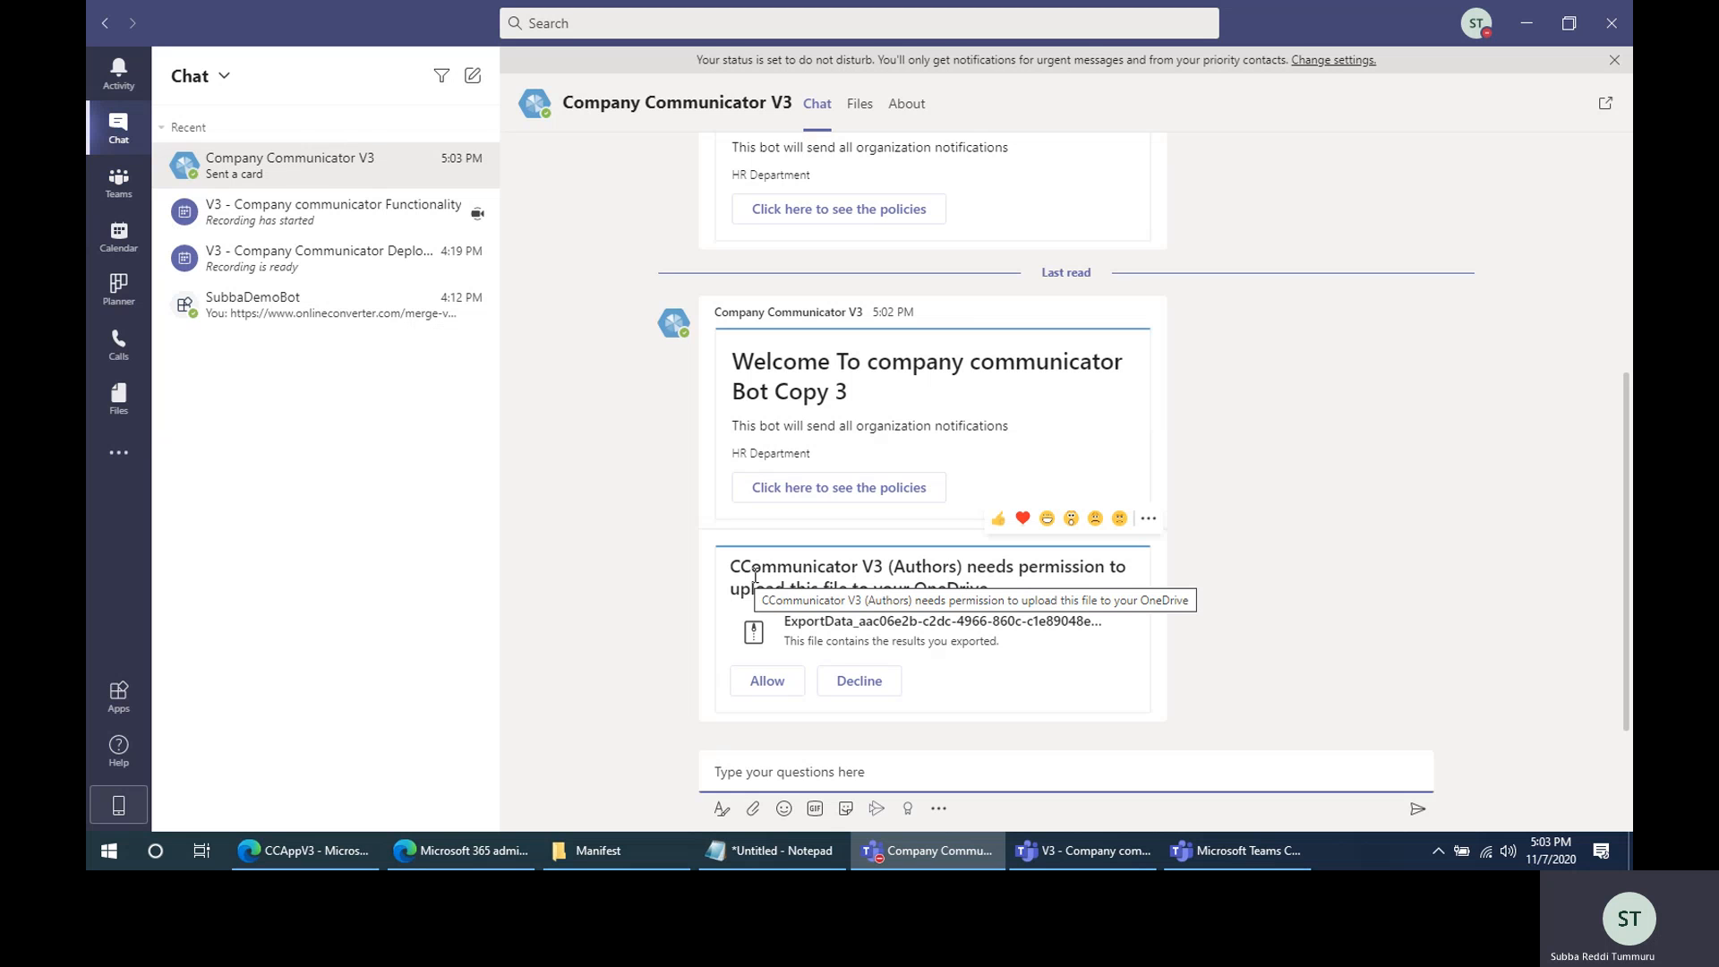
drag(762, 577, 1058, 589)
click(1089, 589)
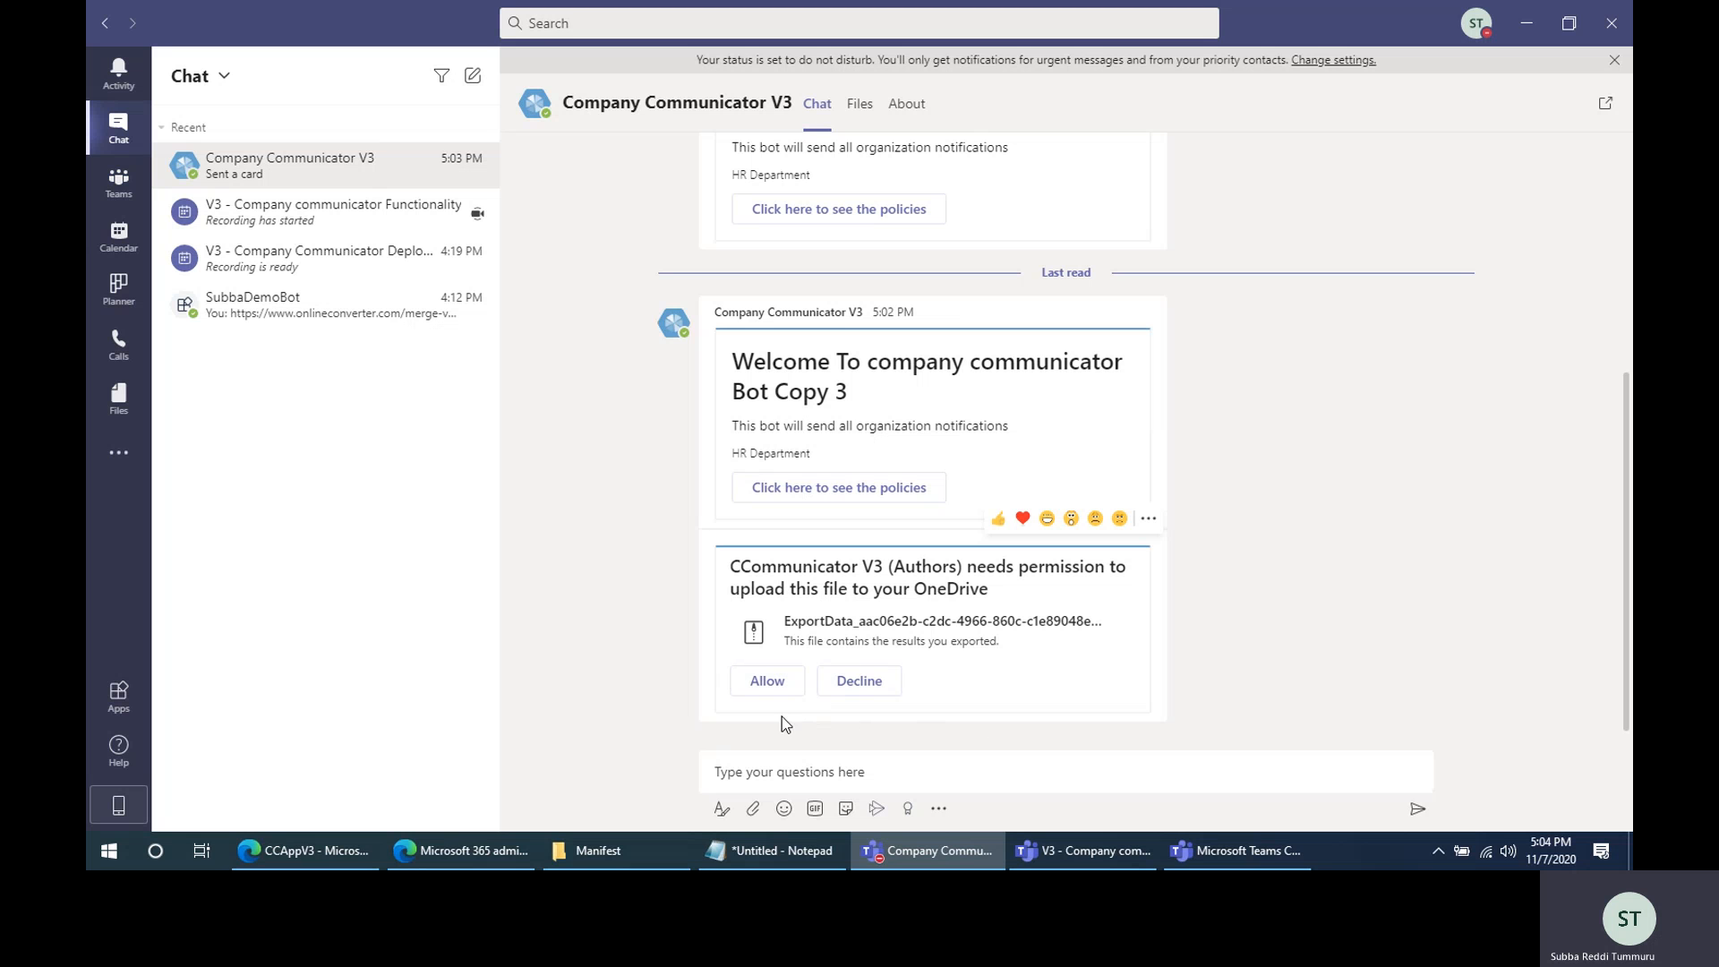
click(767, 682)
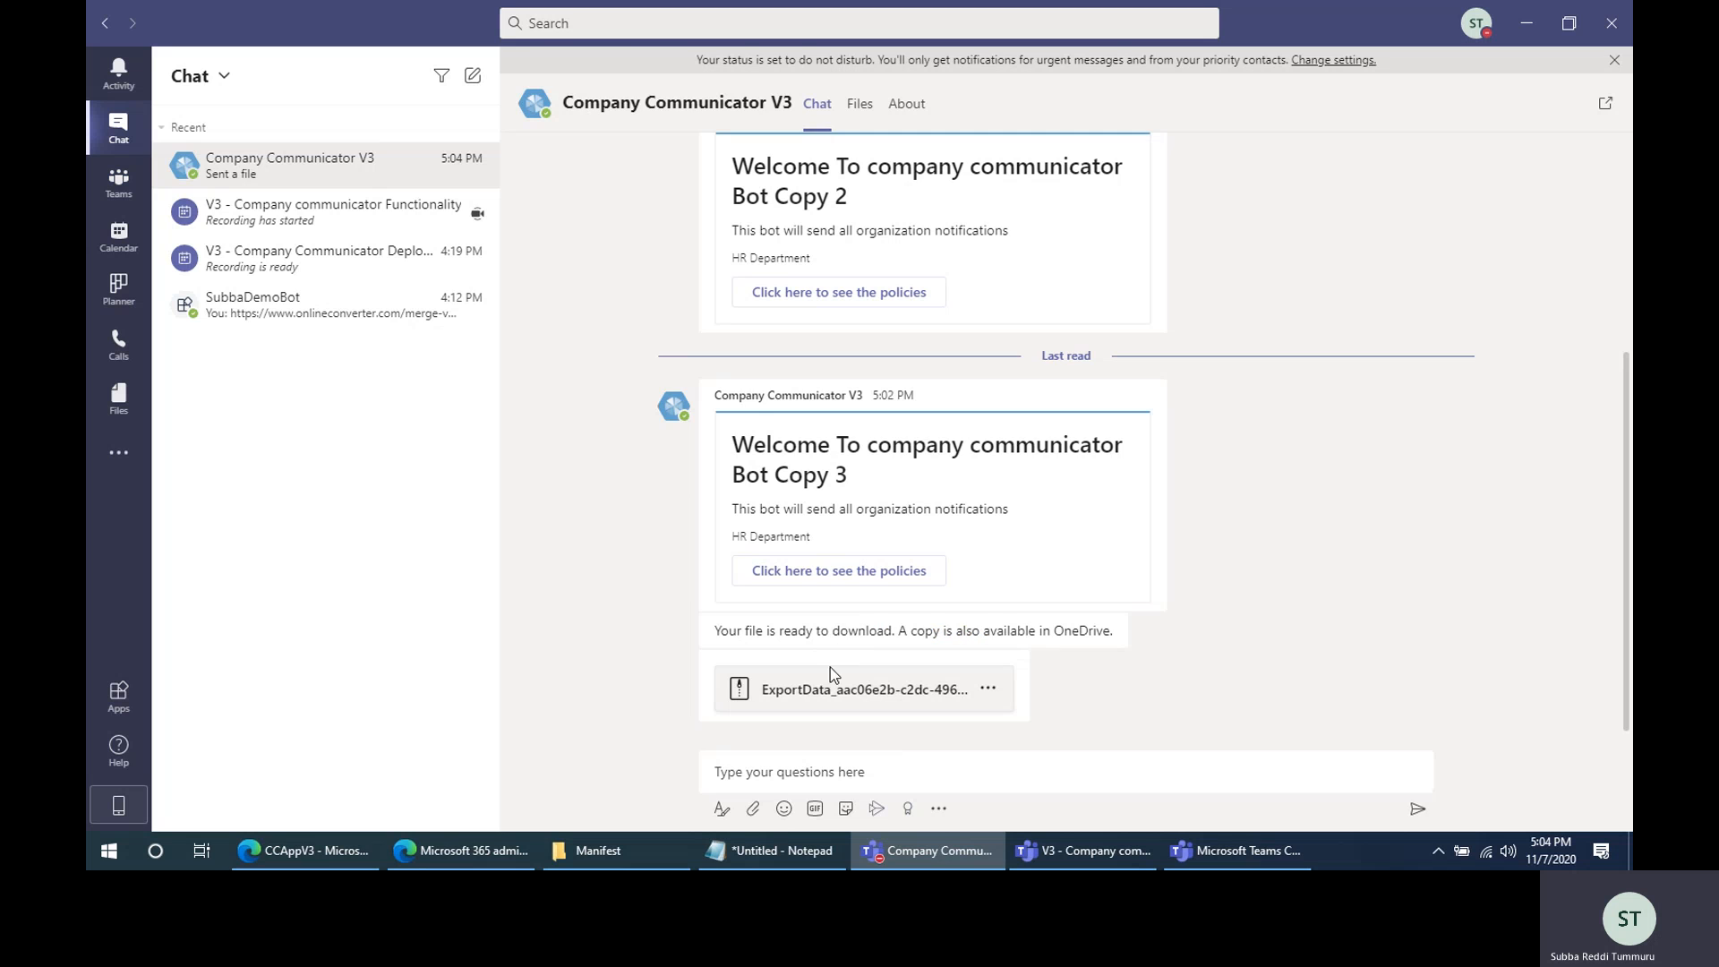
Open the exported results ZIP file from the chat and download it
click(823, 695)
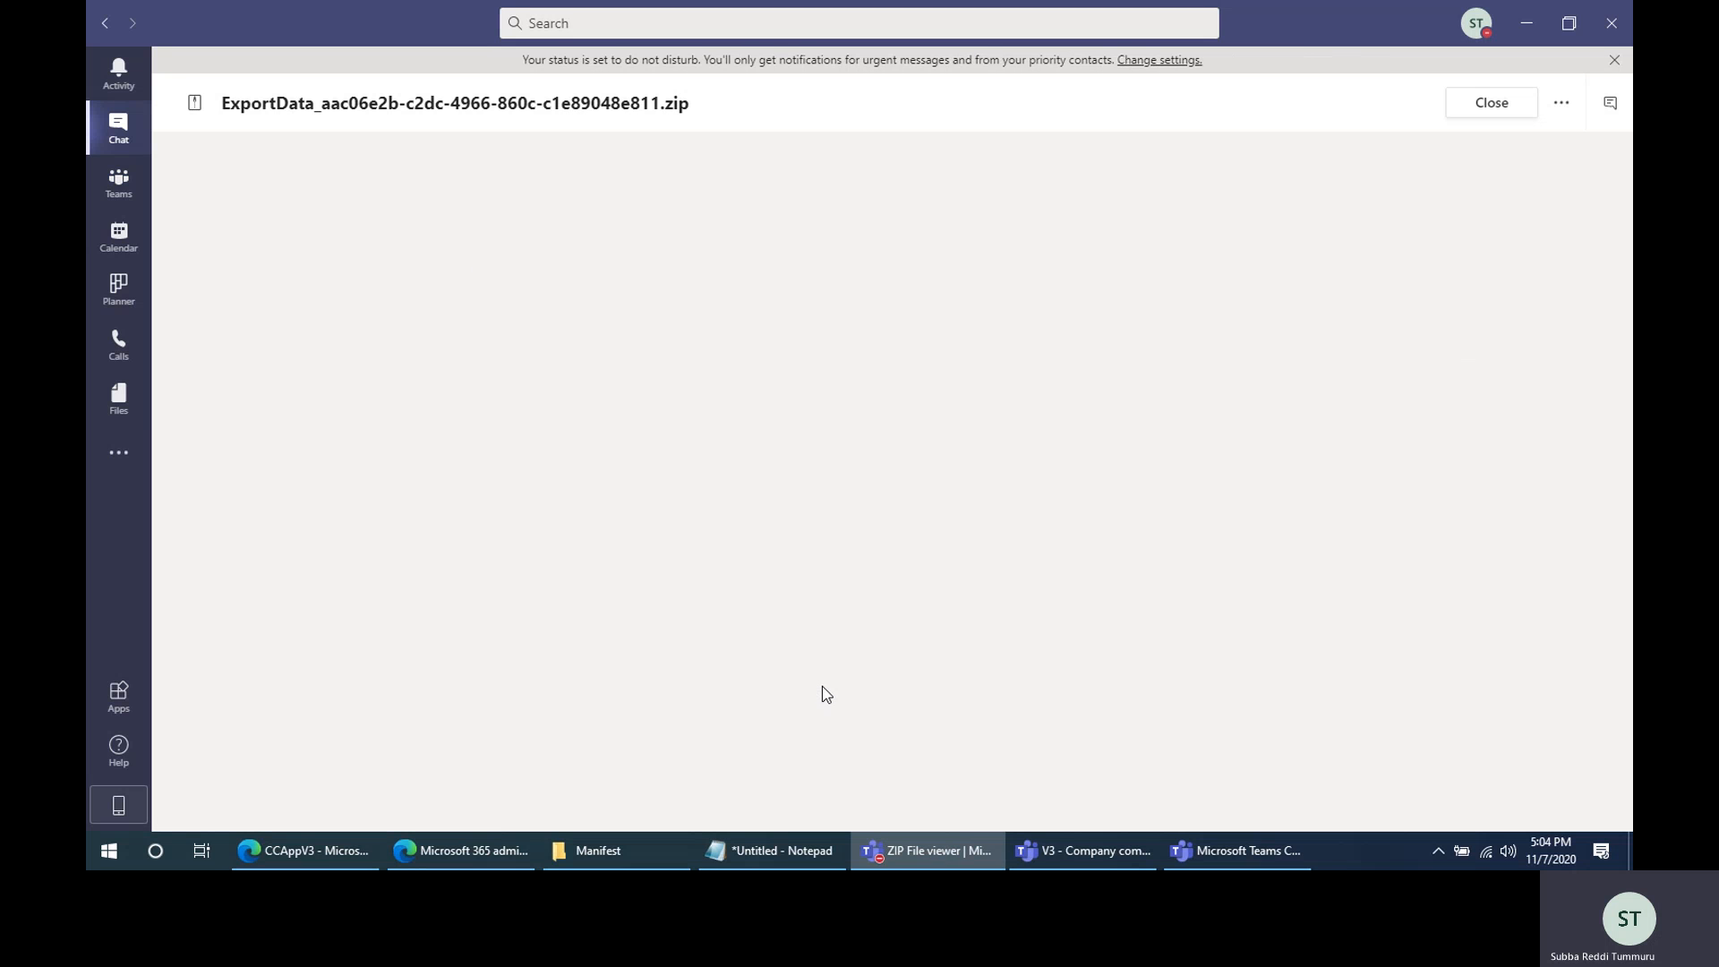
click(1561, 106)
click(1477, 145)
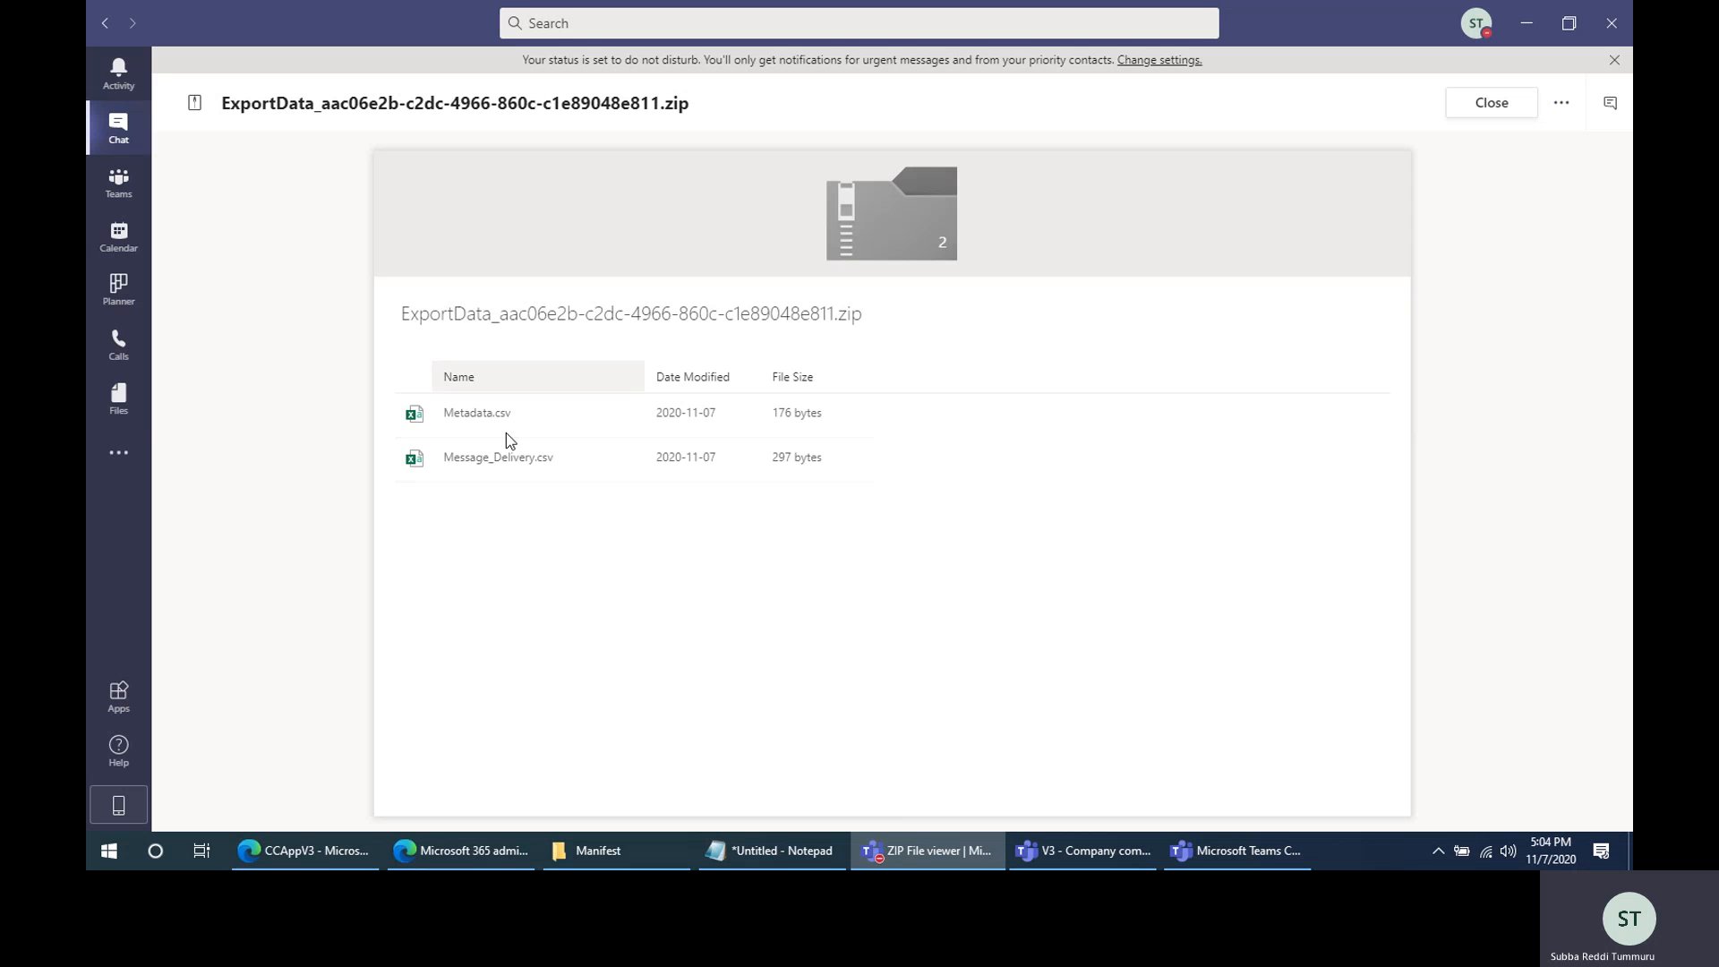
Examine the CSV files listed in the exported ZIP and close its preview
double_click(474, 411)
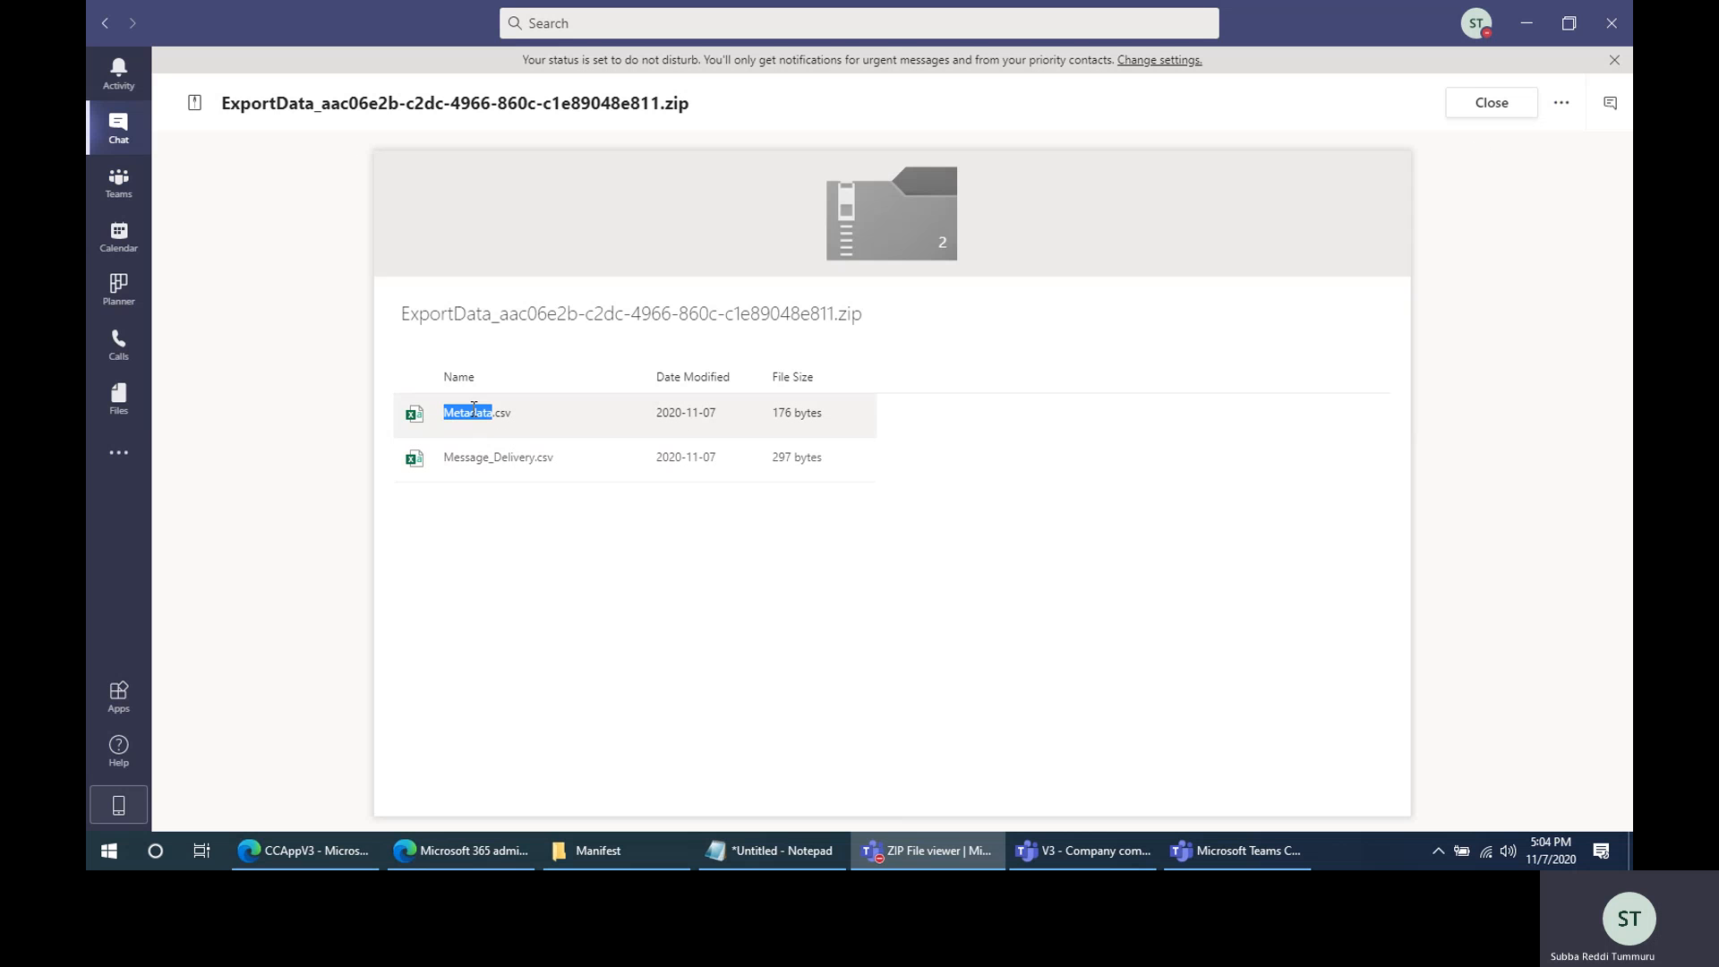
click(697, 436)
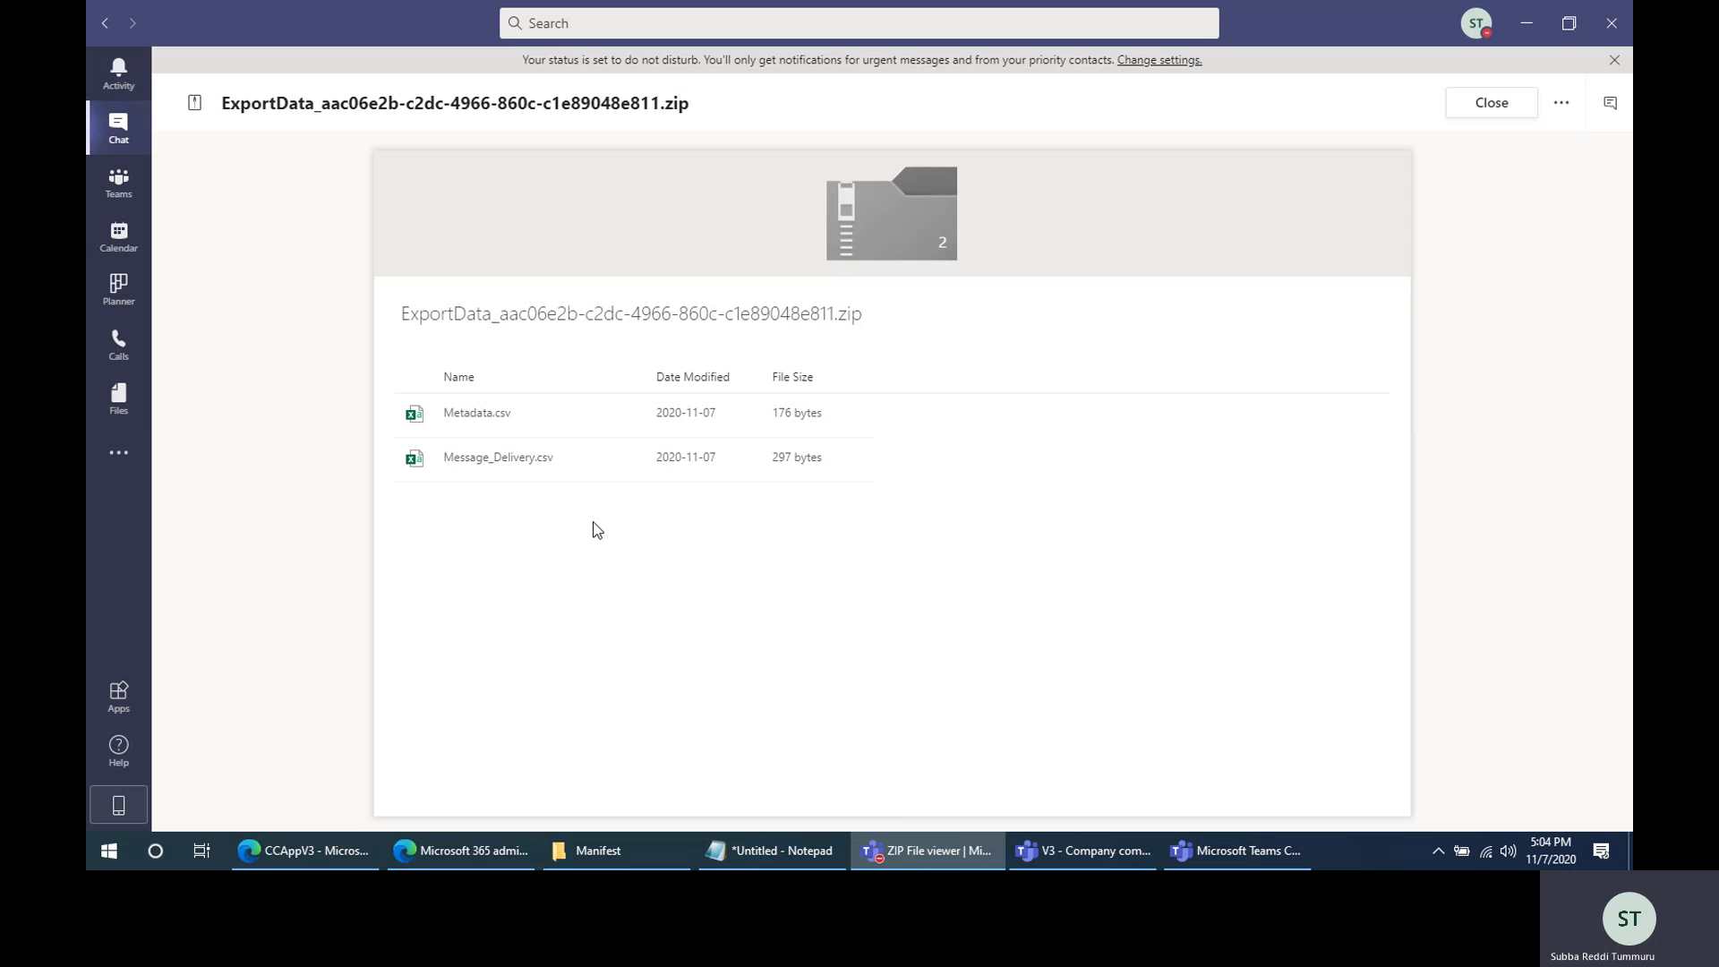
click(1562, 102)
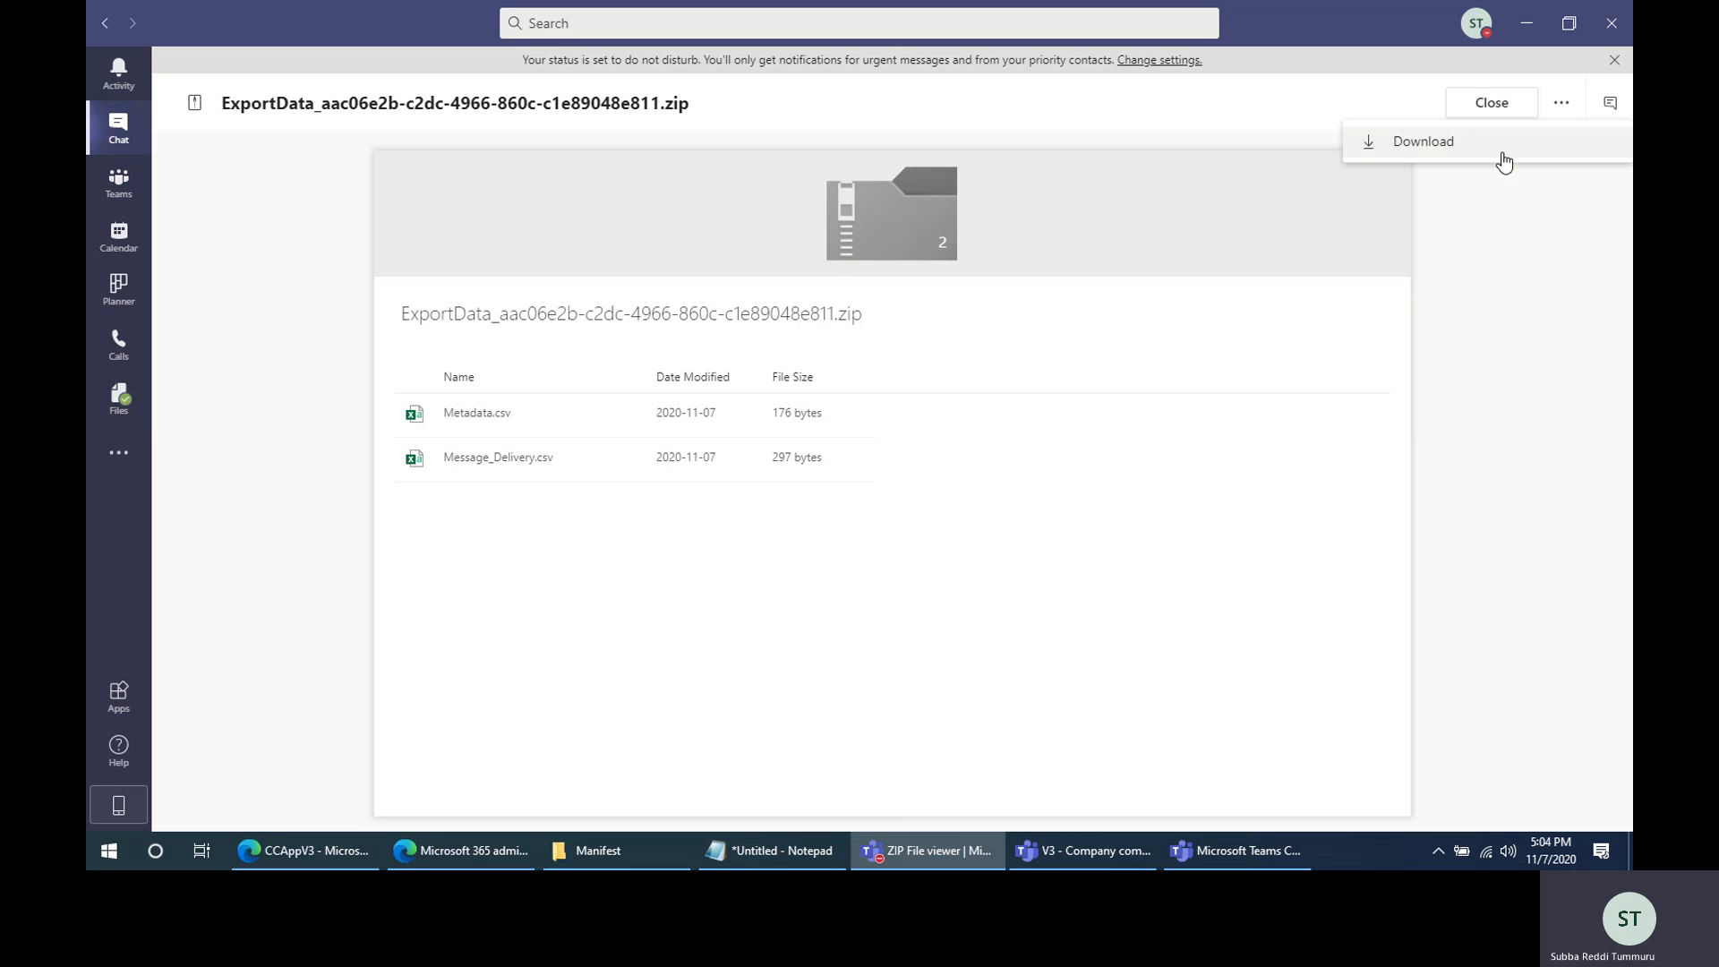
click(1503, 105)
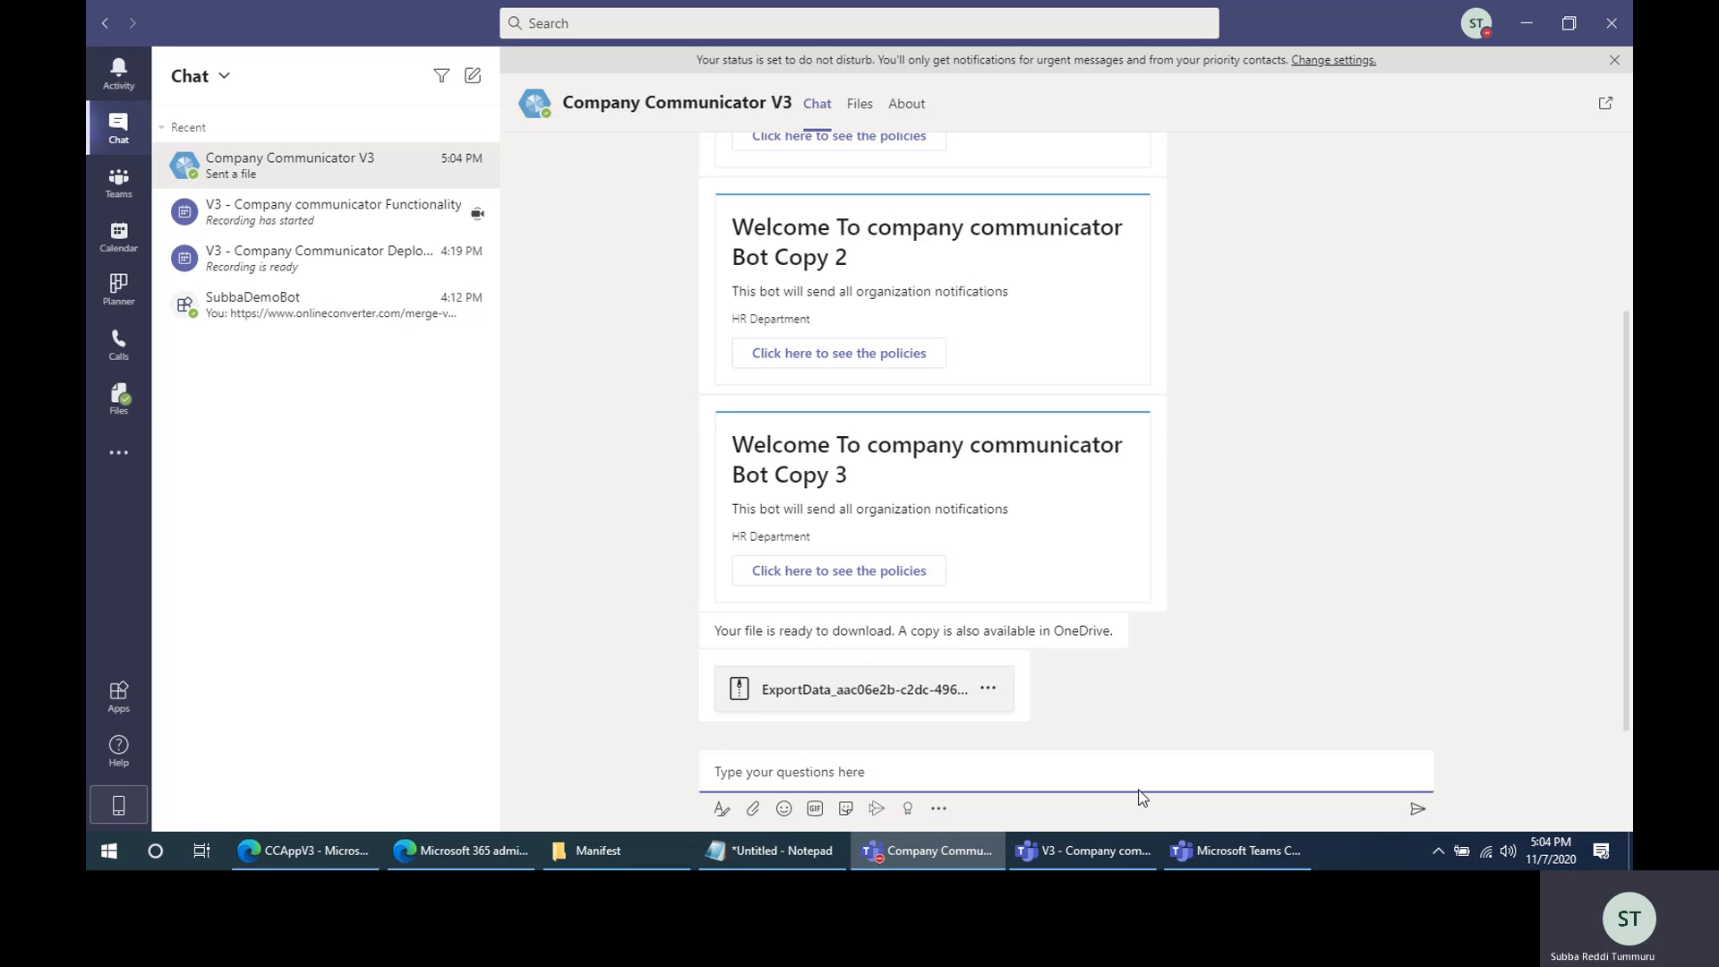
Return to the Company Communicator channel, switch to the browser and open the Teams admin center at admin.teams.microsoft.com
click(108, 193)
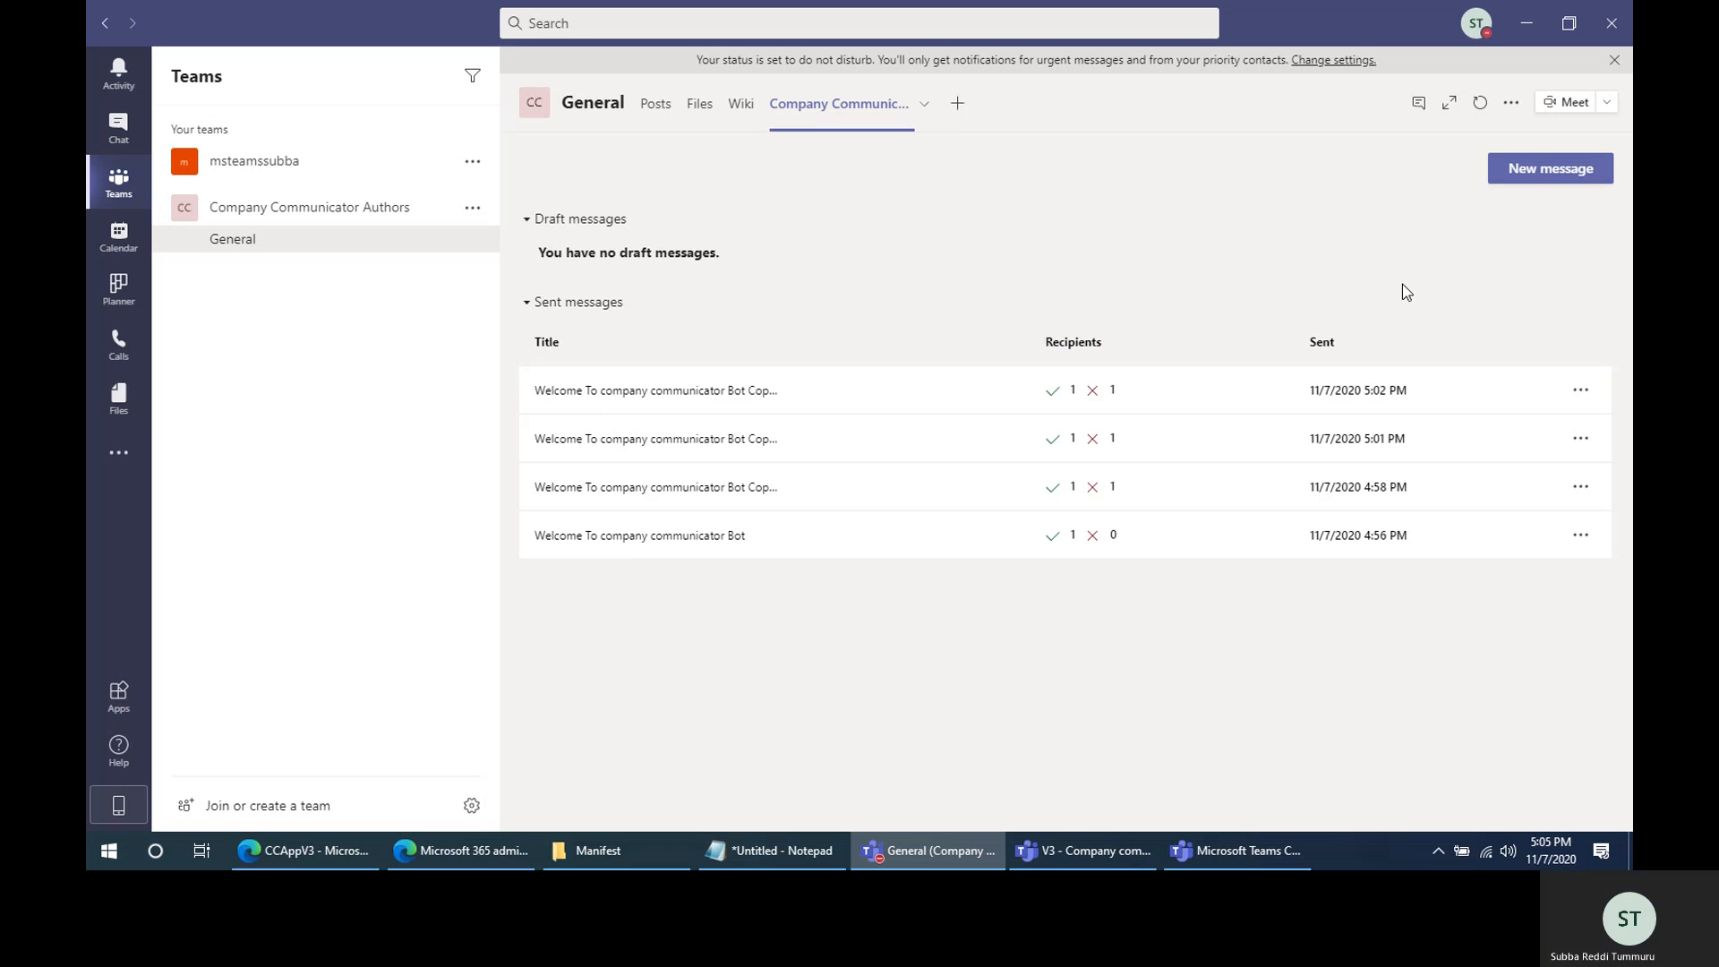
click(469, 845)
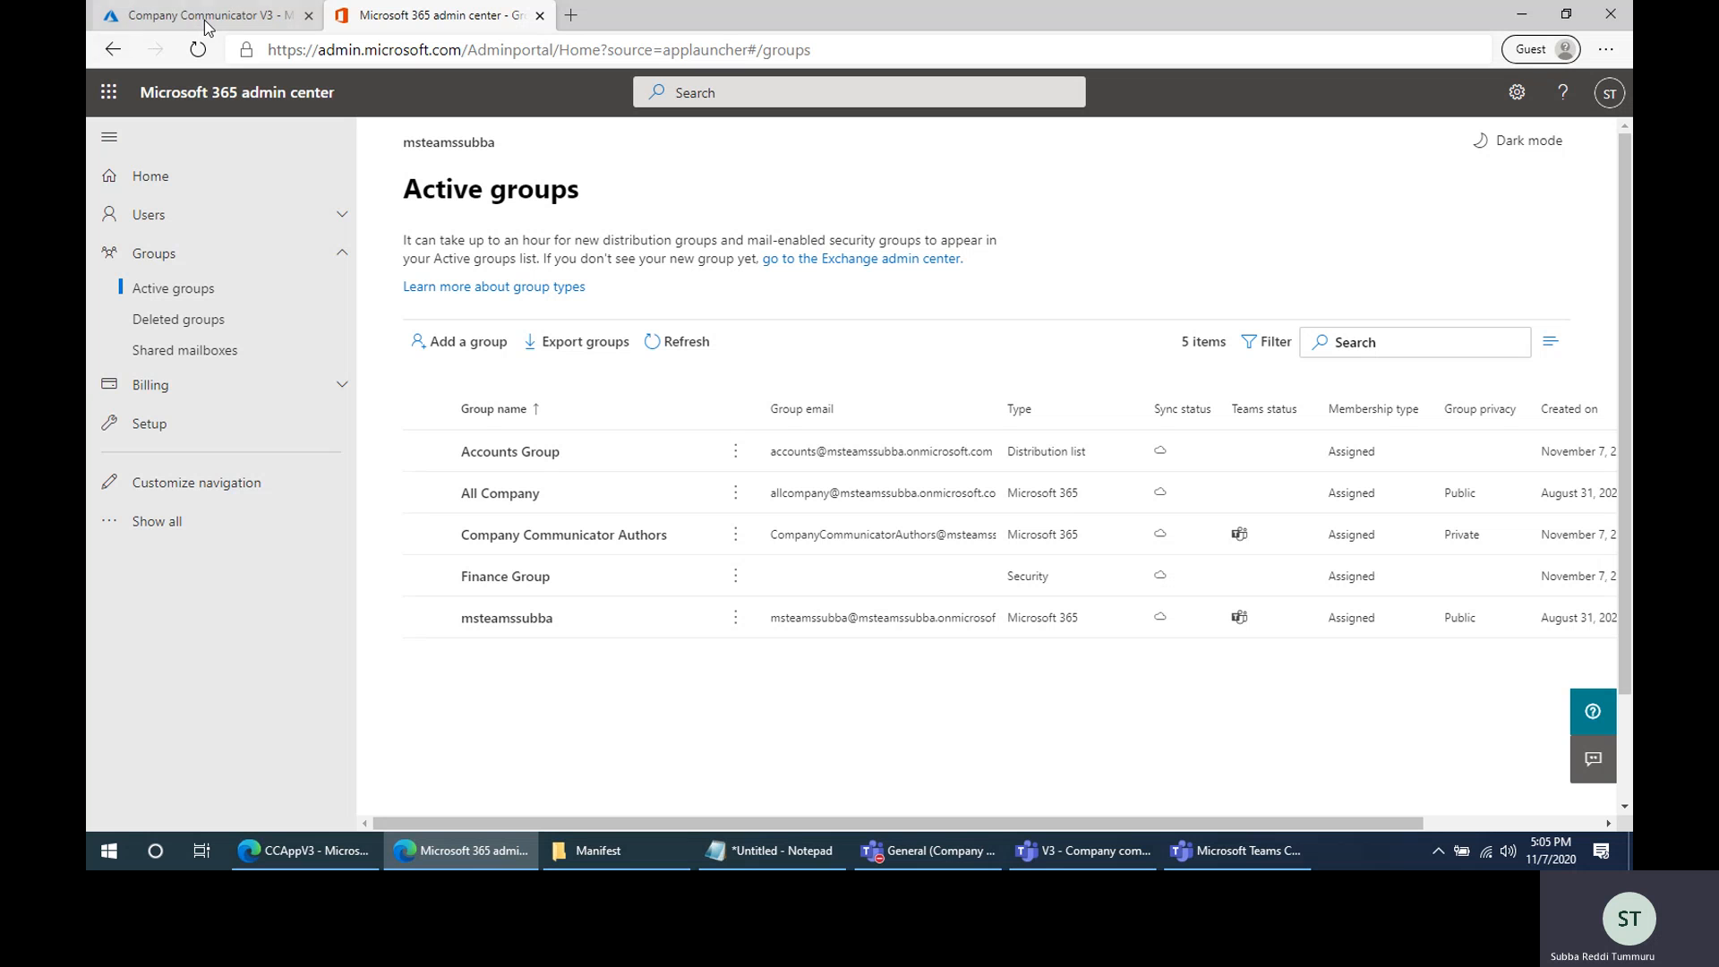
click(516, 59)
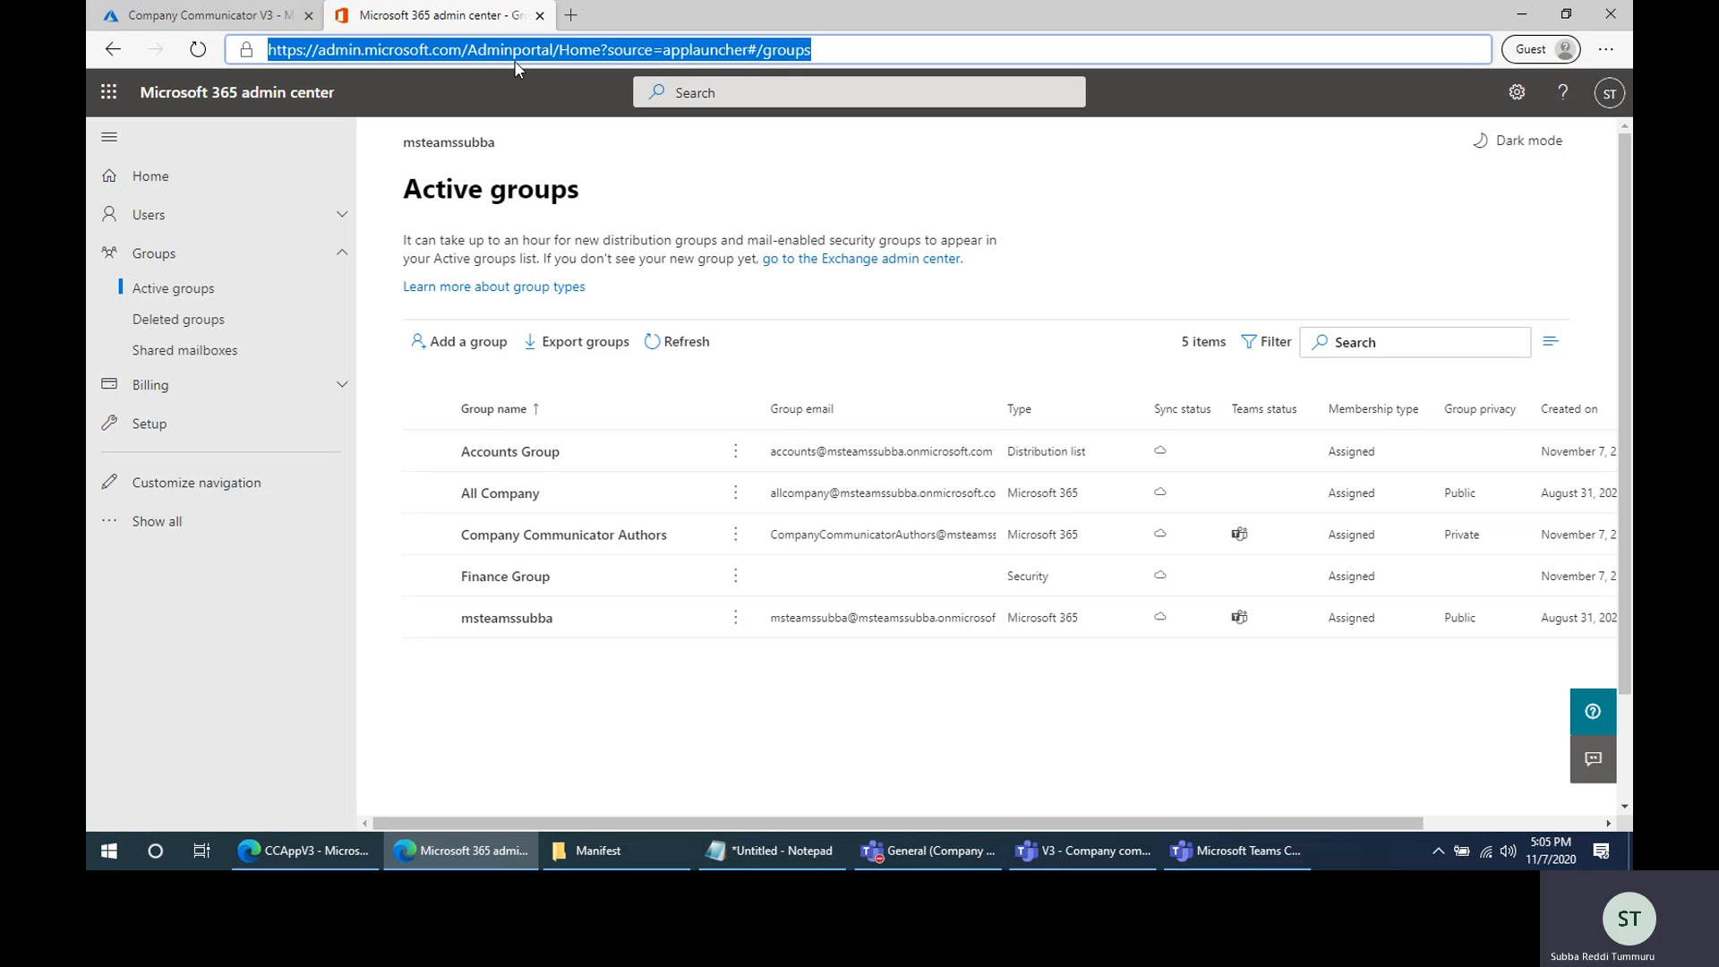
text(admin.teams.)
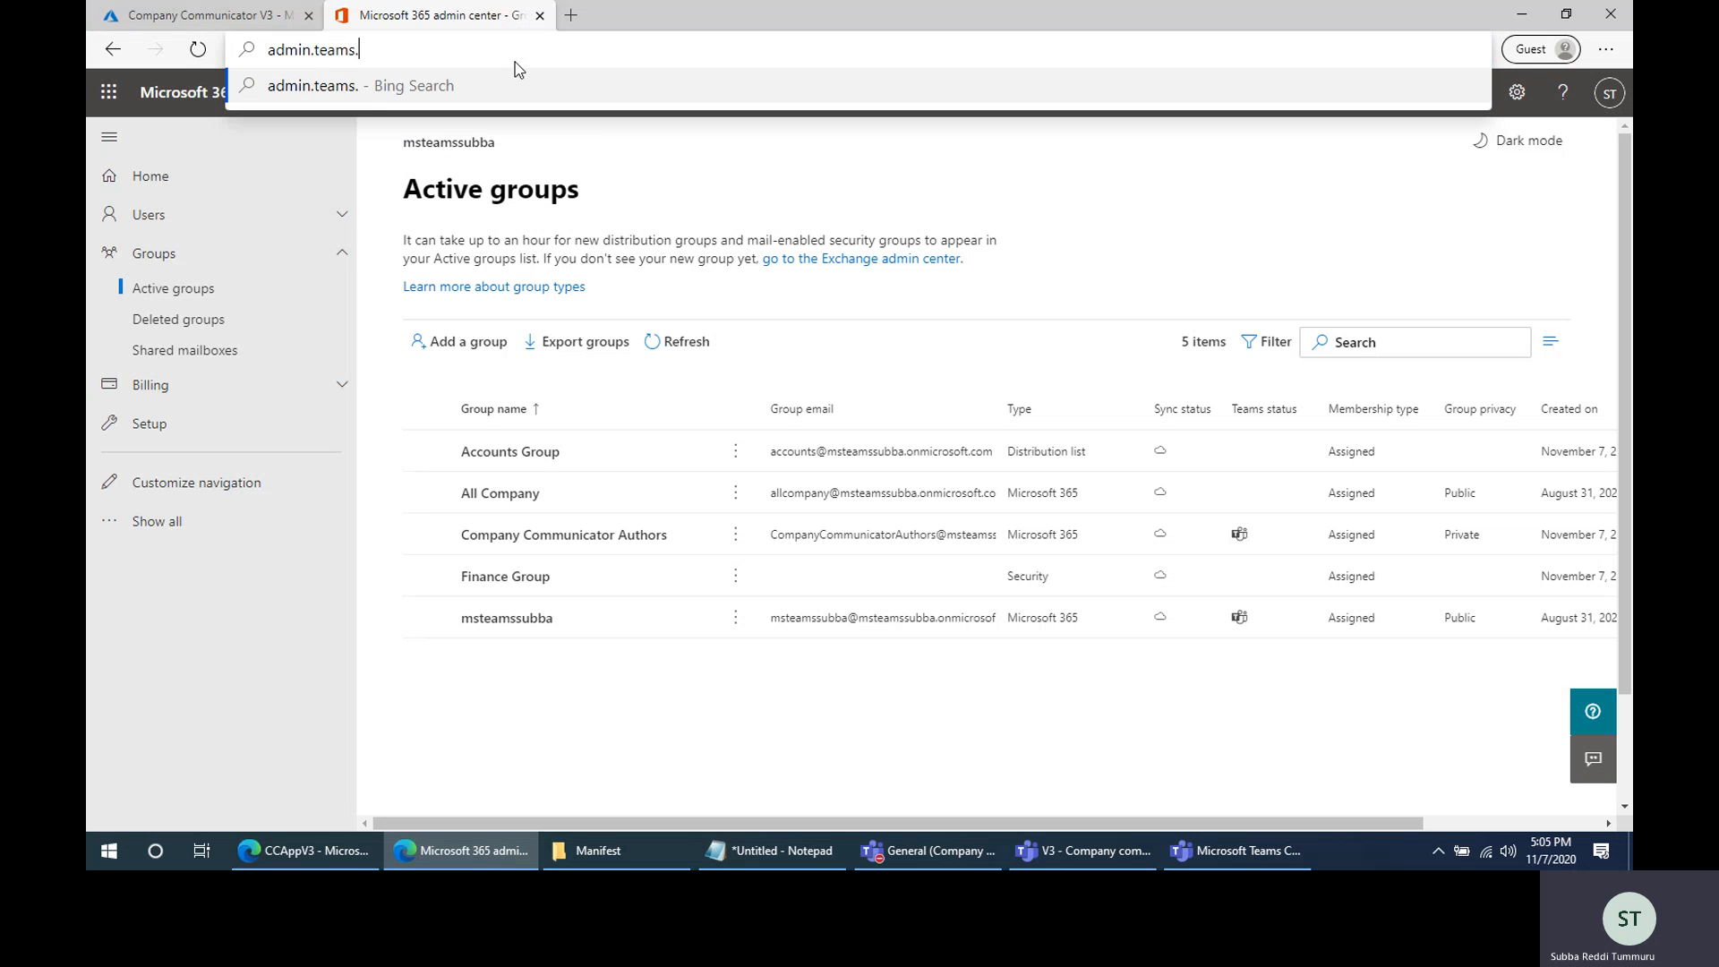
text(microsoft.com)
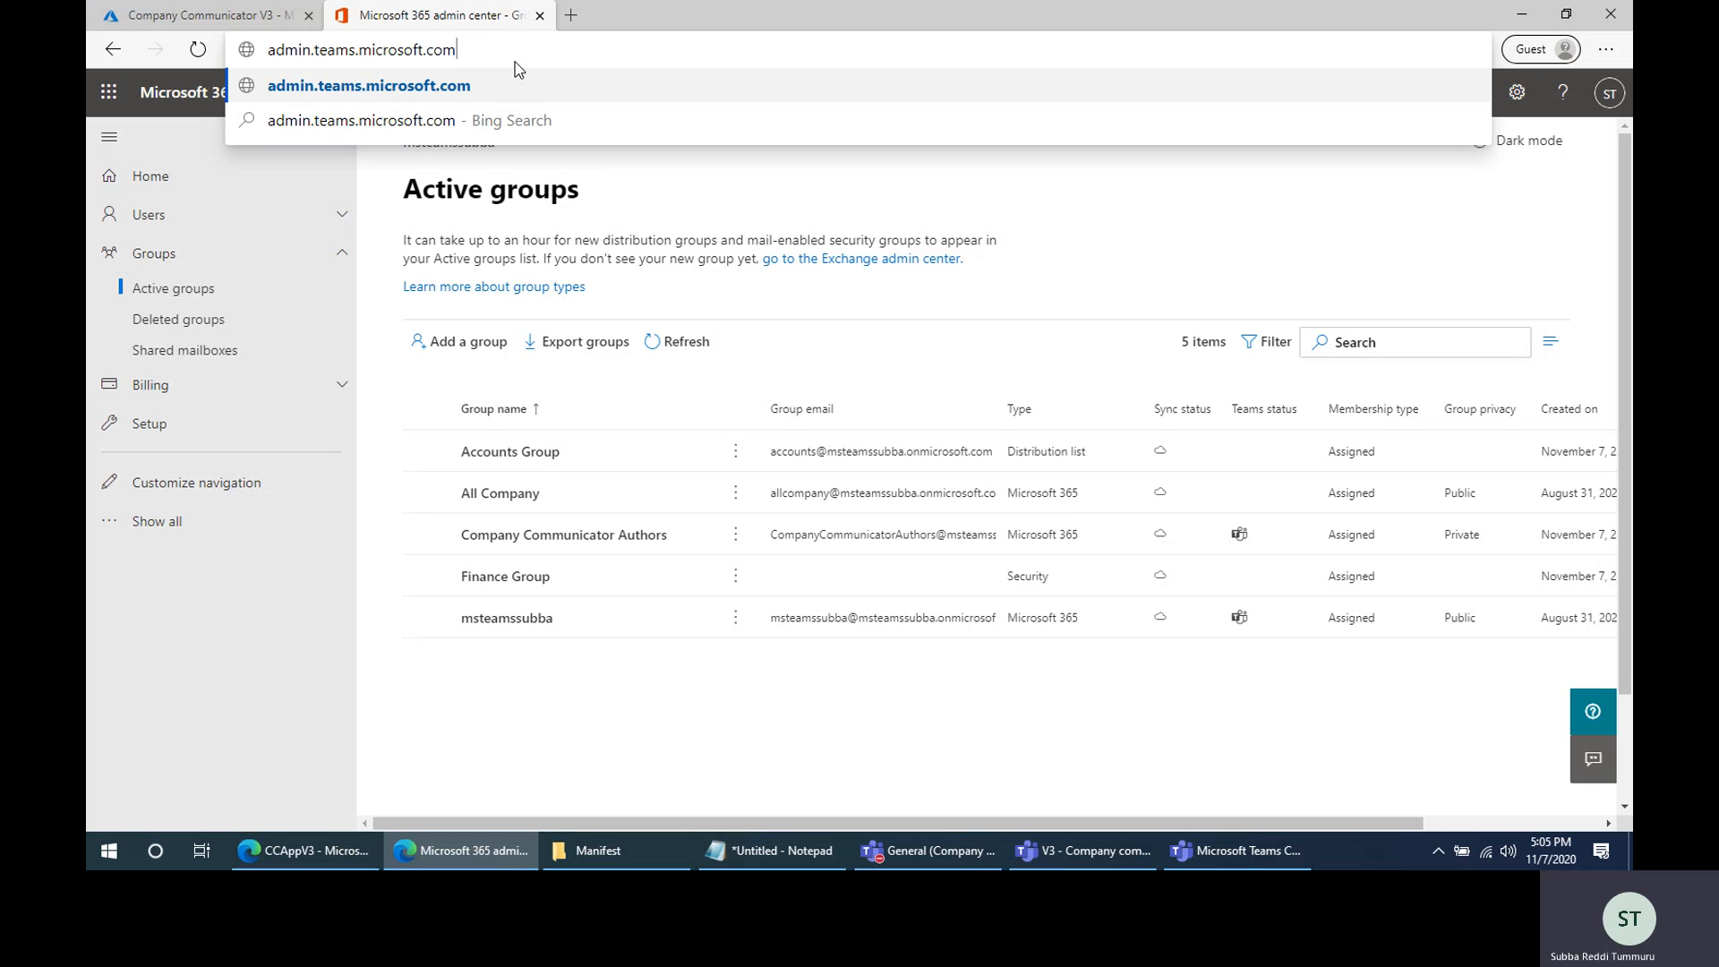
key(Return)
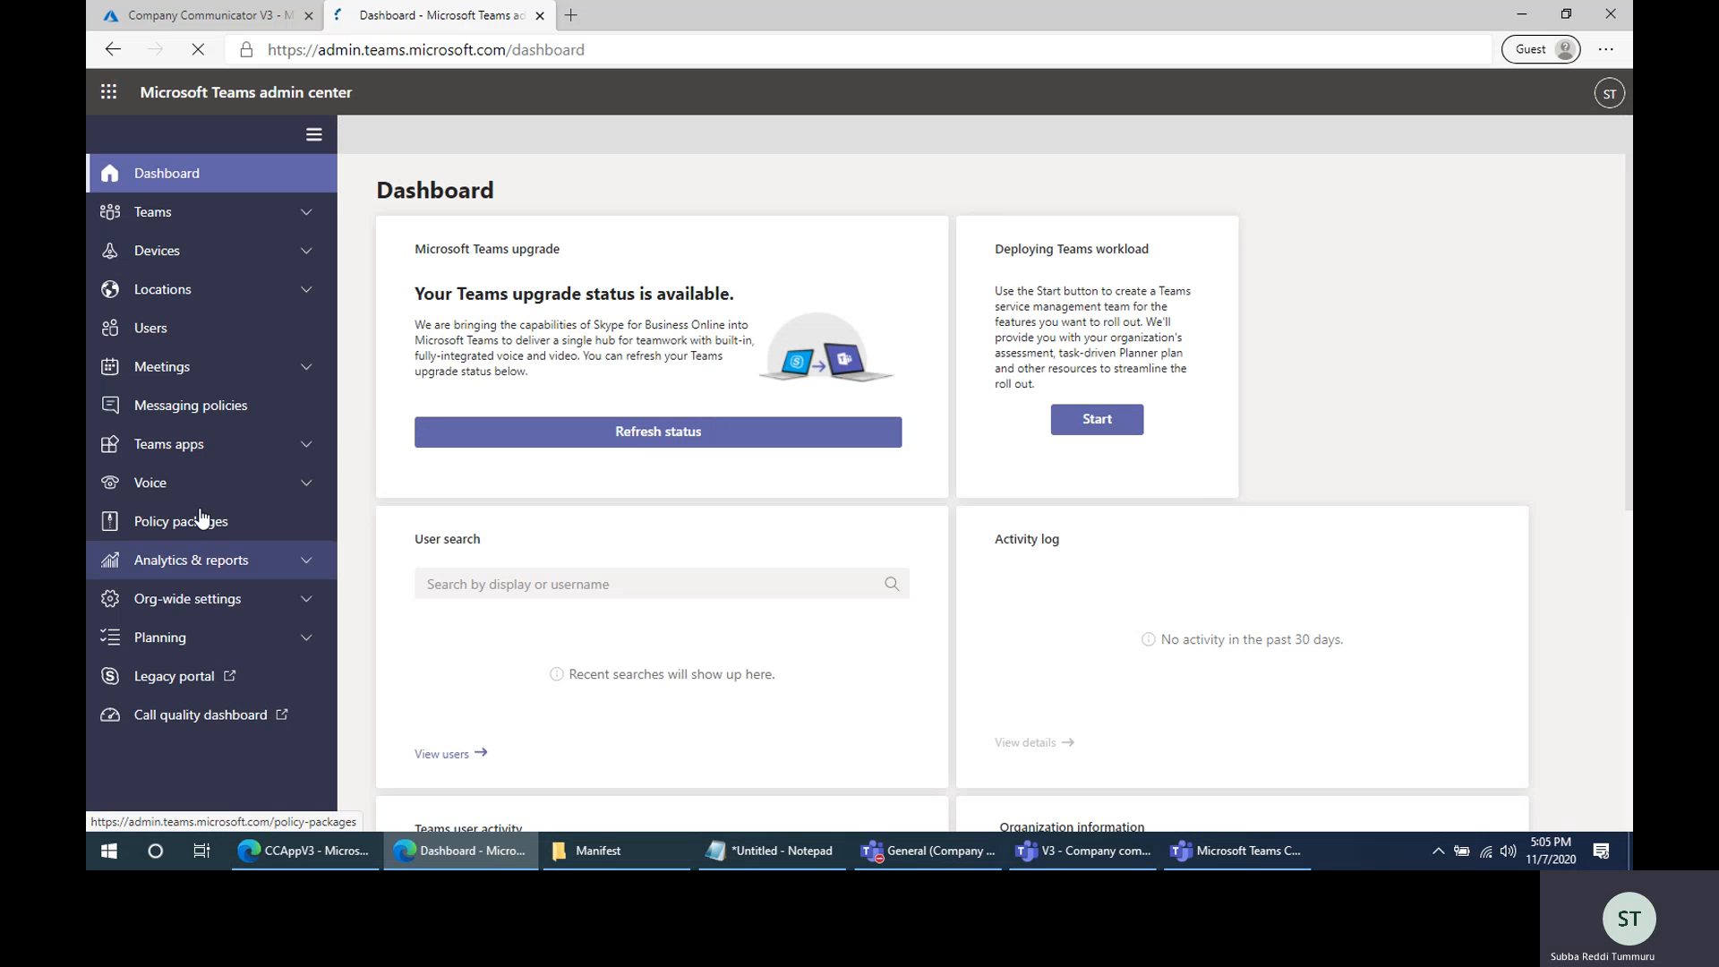
Open the Global (Org-wide default) app setup policy under Teams apps and review its settings and pinned apps
click(188, 446)
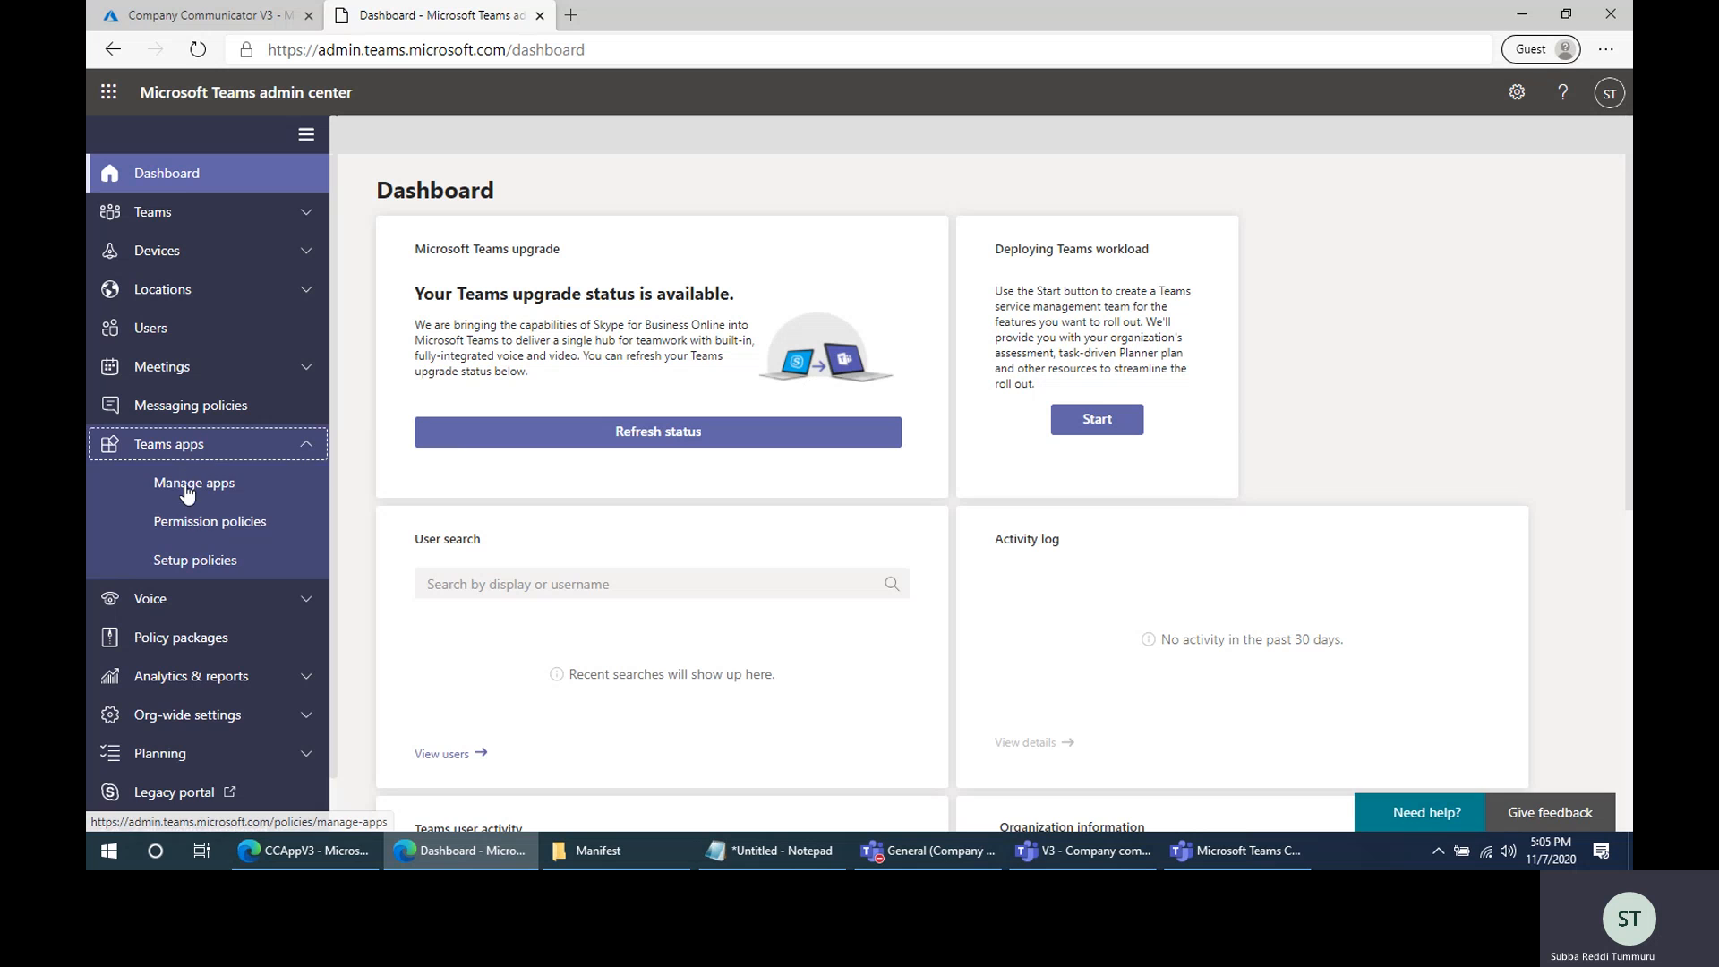
click(186, 562)
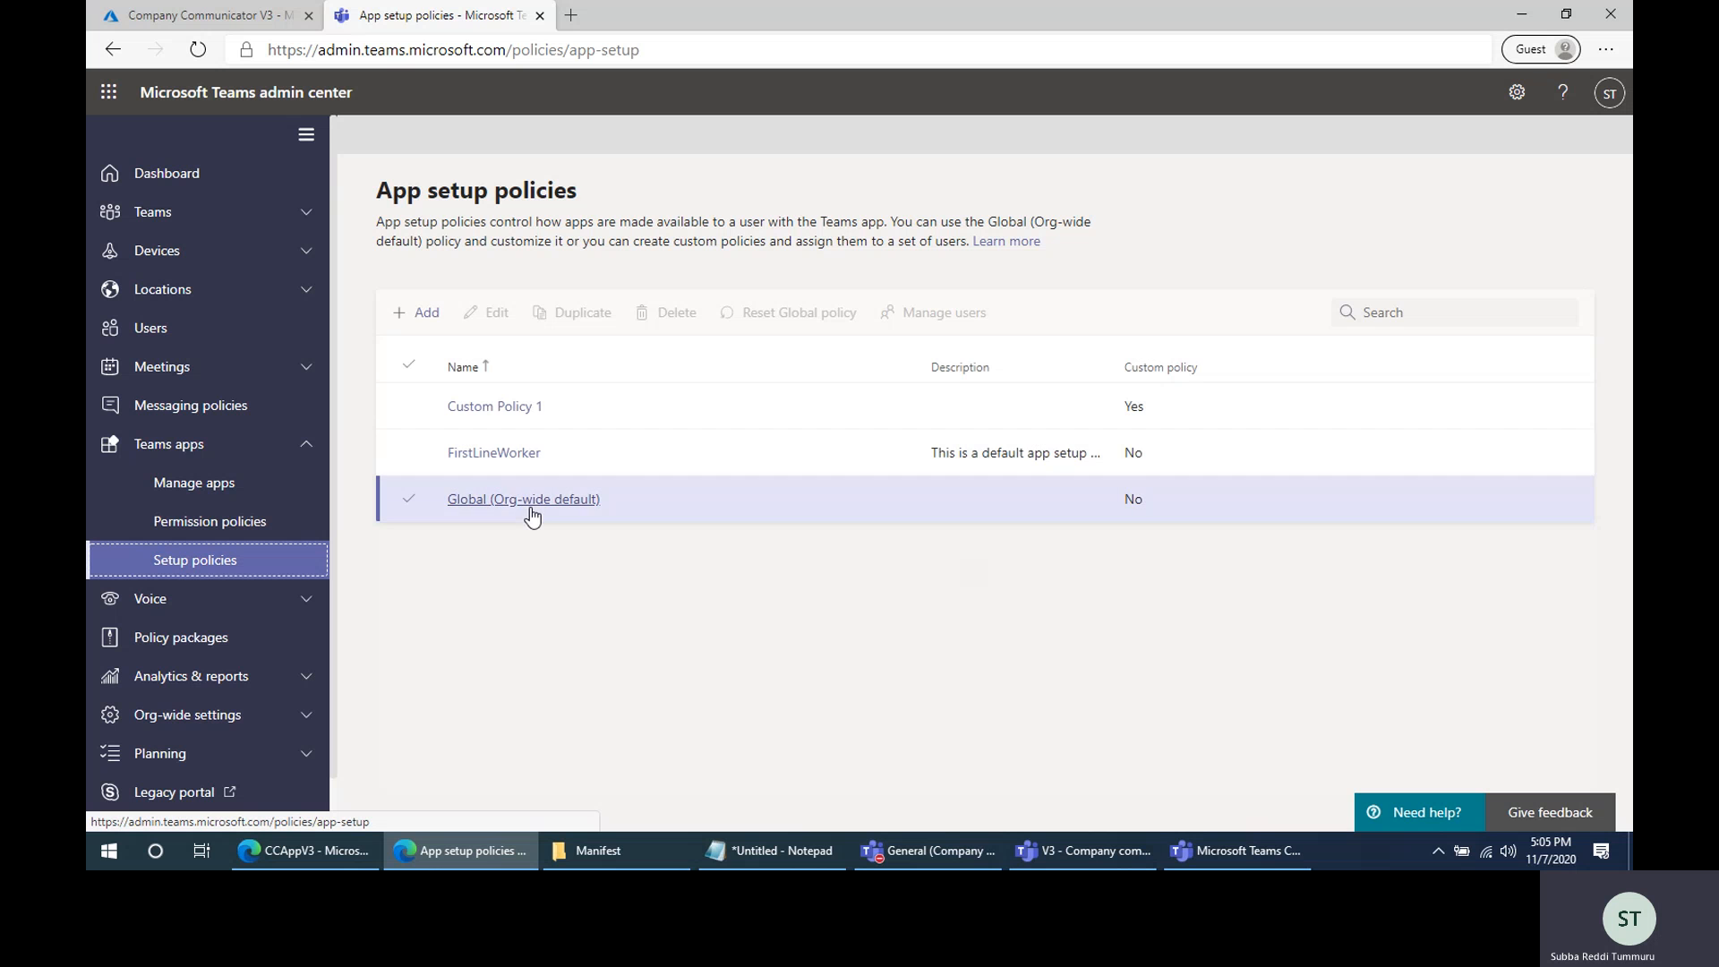
click(546, 510)
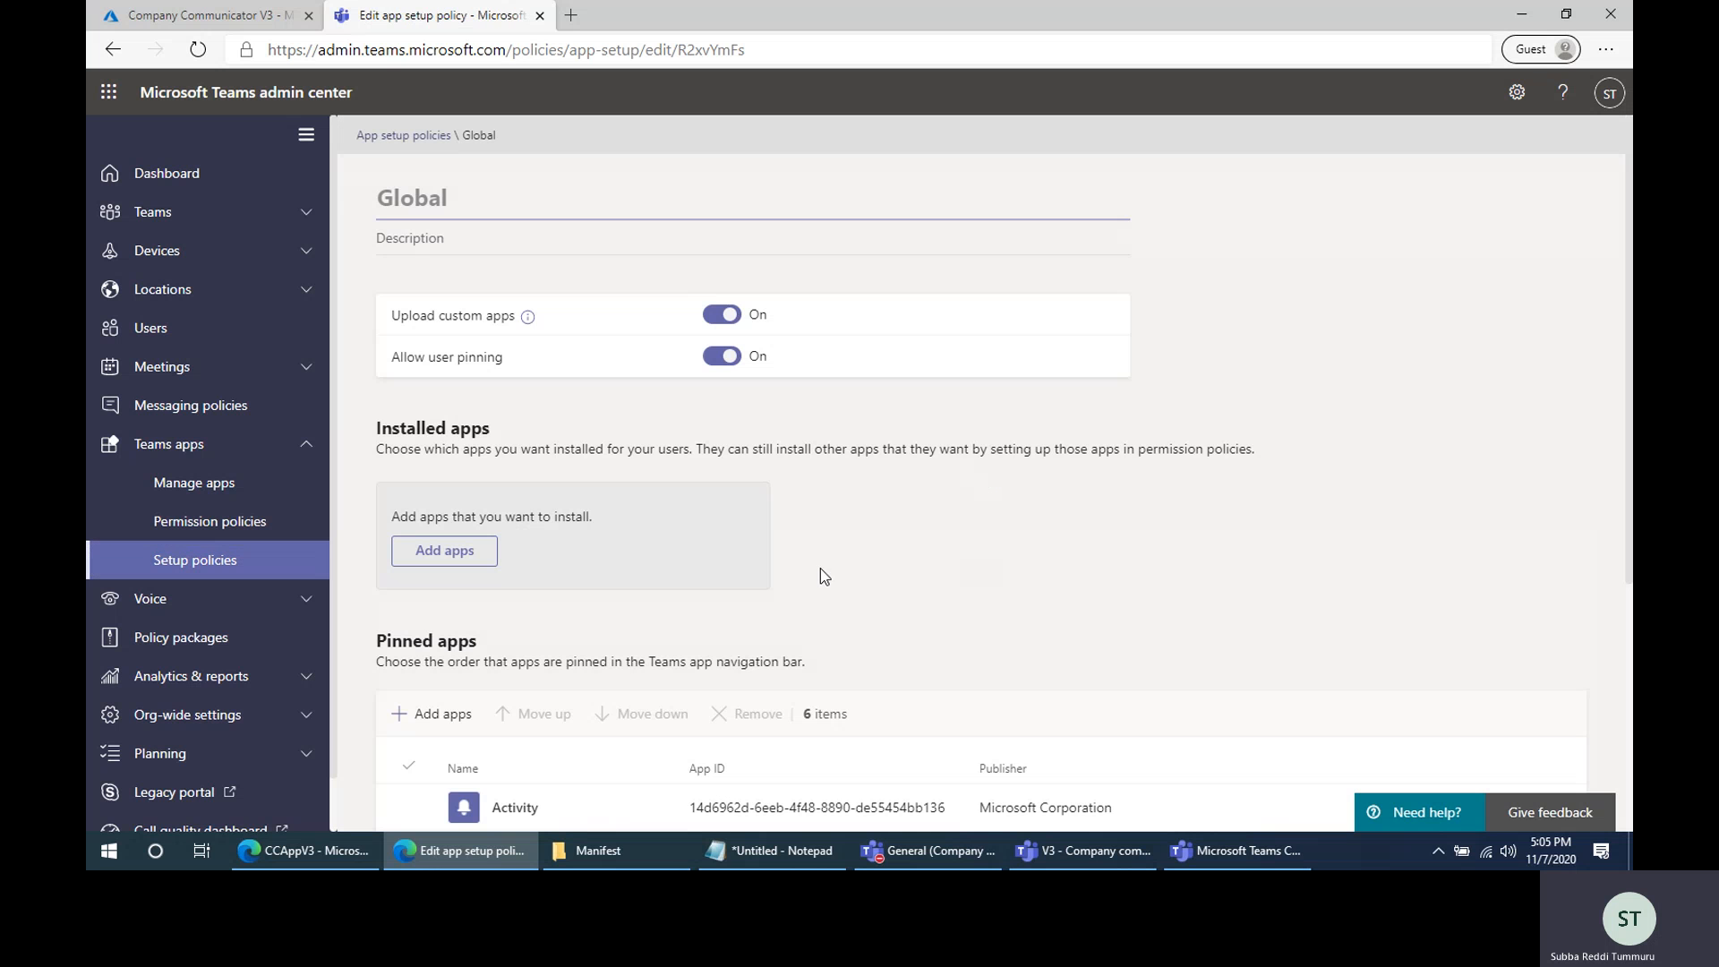
scroll(864, 629, down, 4)
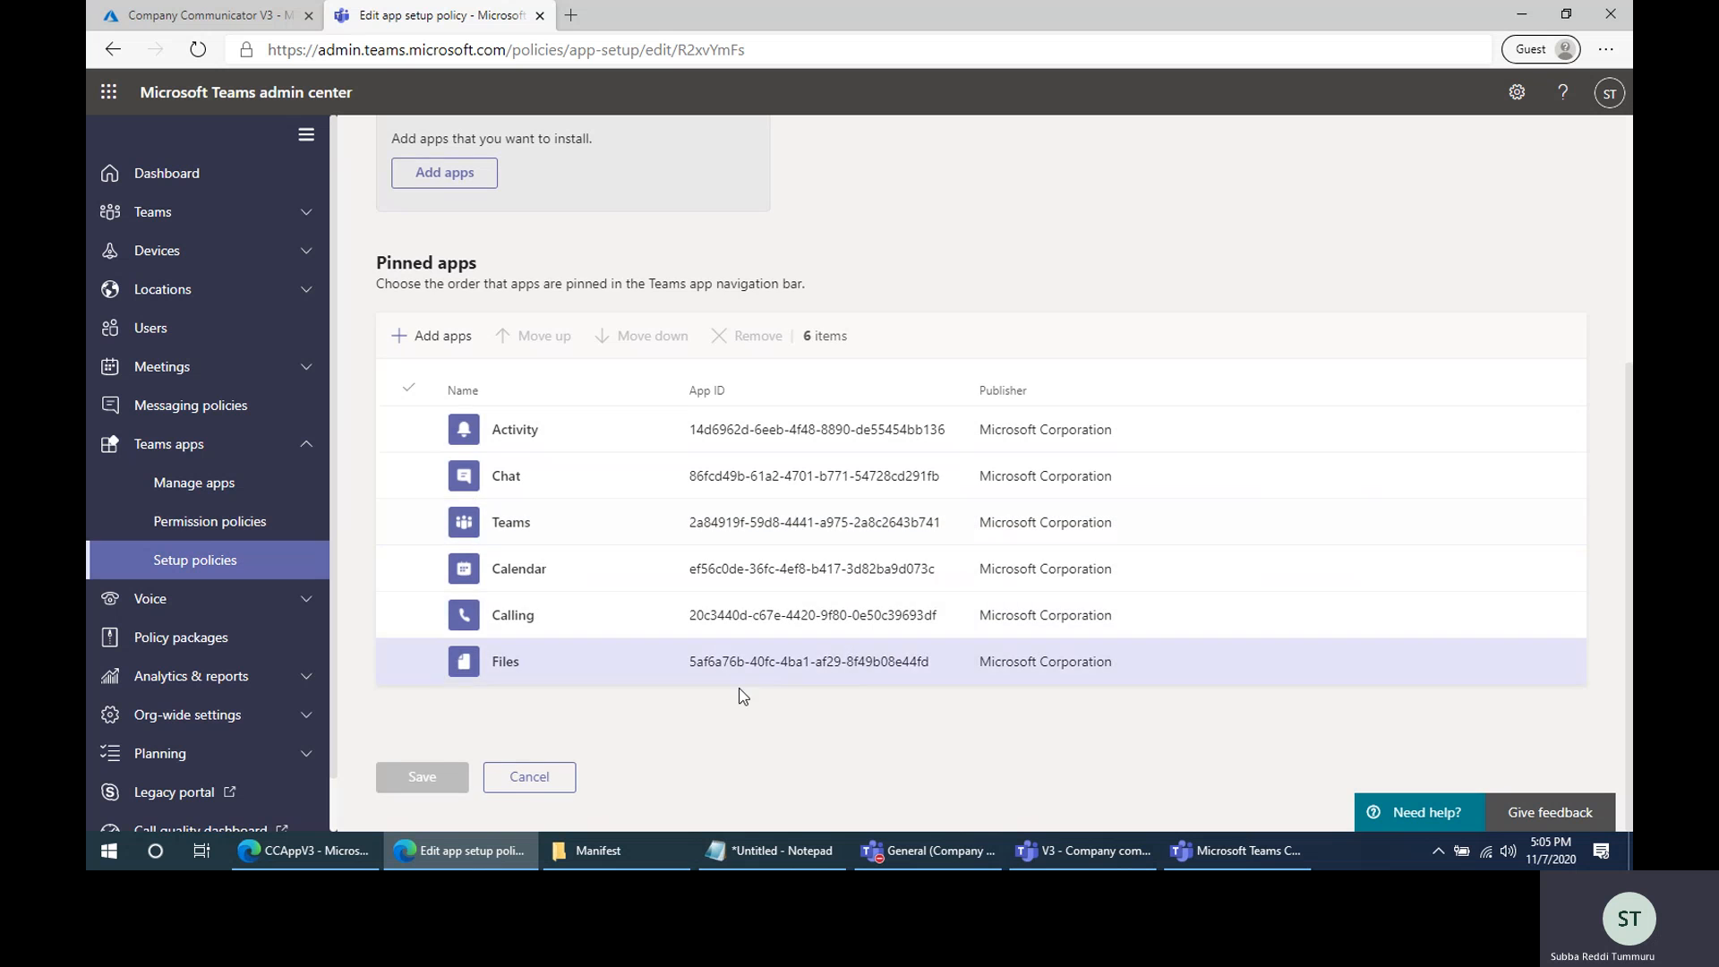
scroll(653, 698, up, 4)
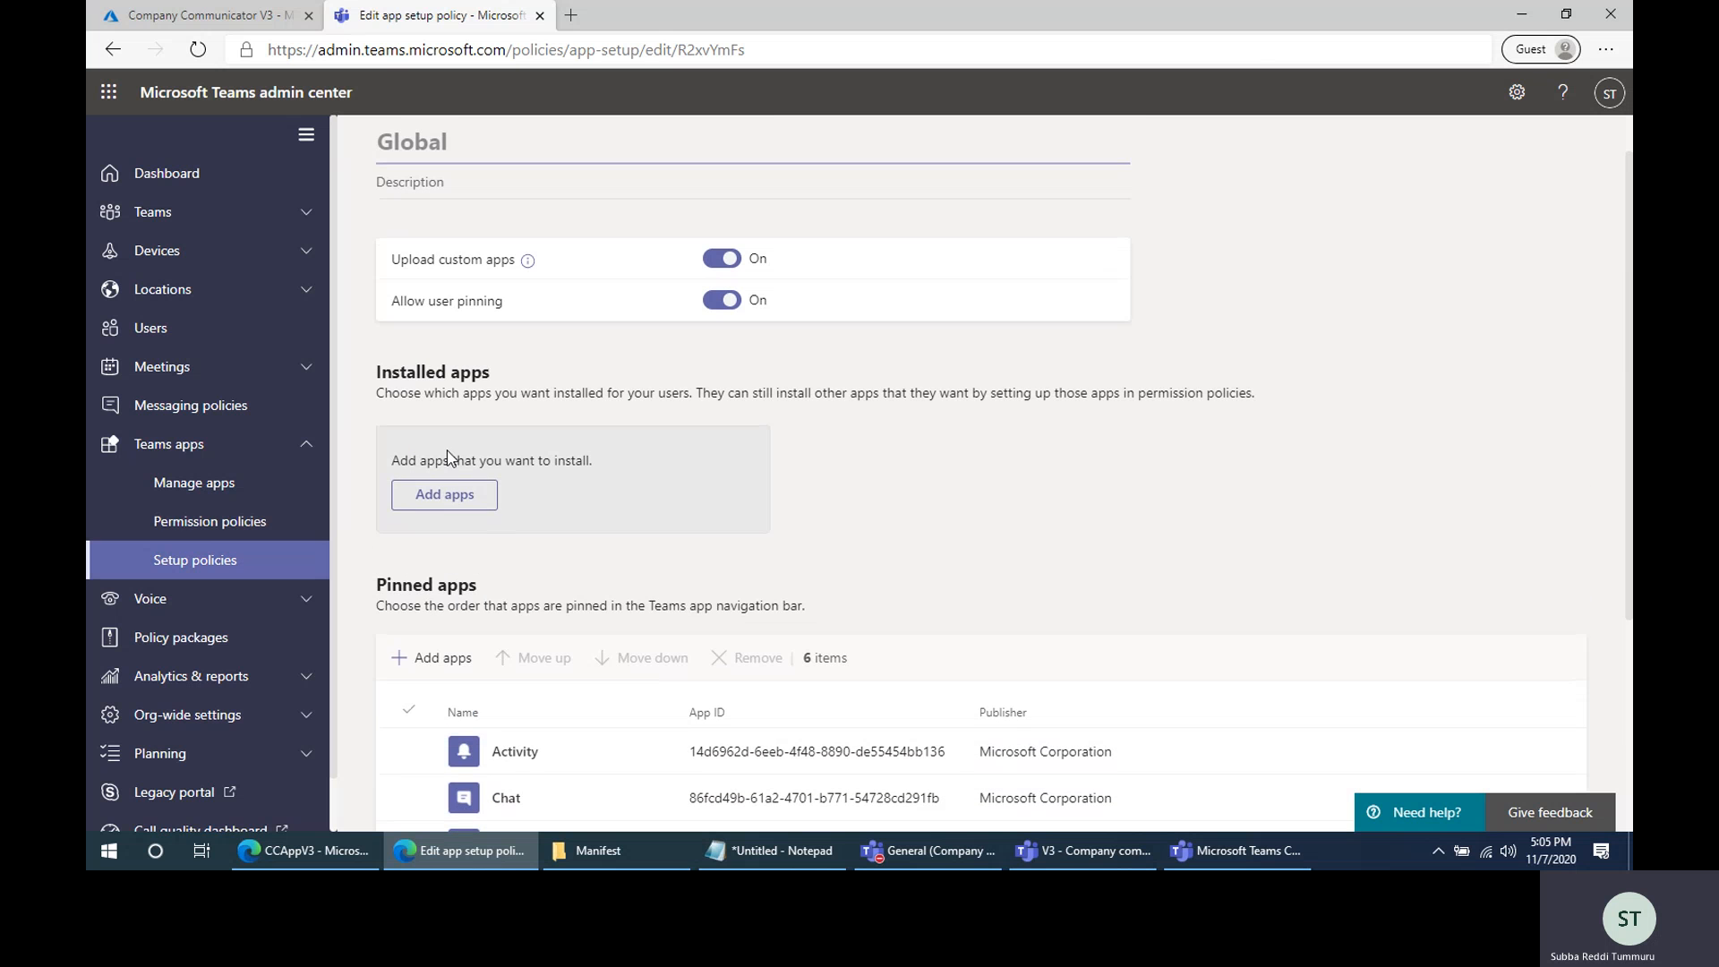
Find the Company Communicator V3 app by name and add it to the Global policy's installed apps
click(448, 497)
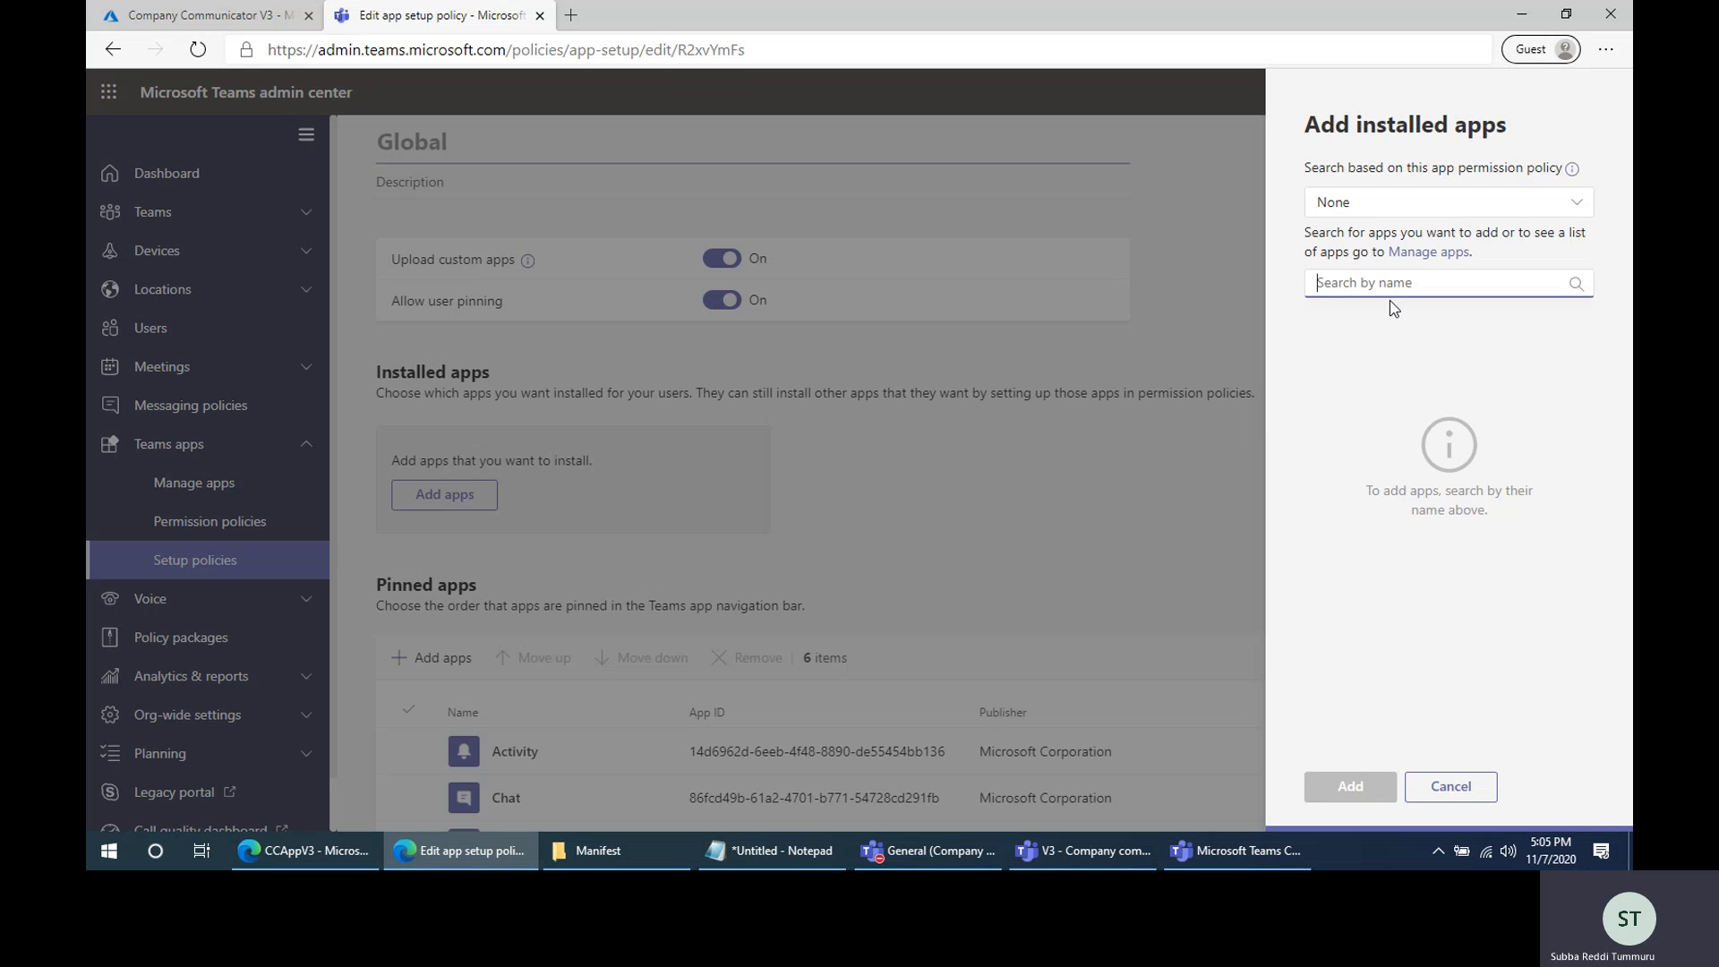
text(Comp)
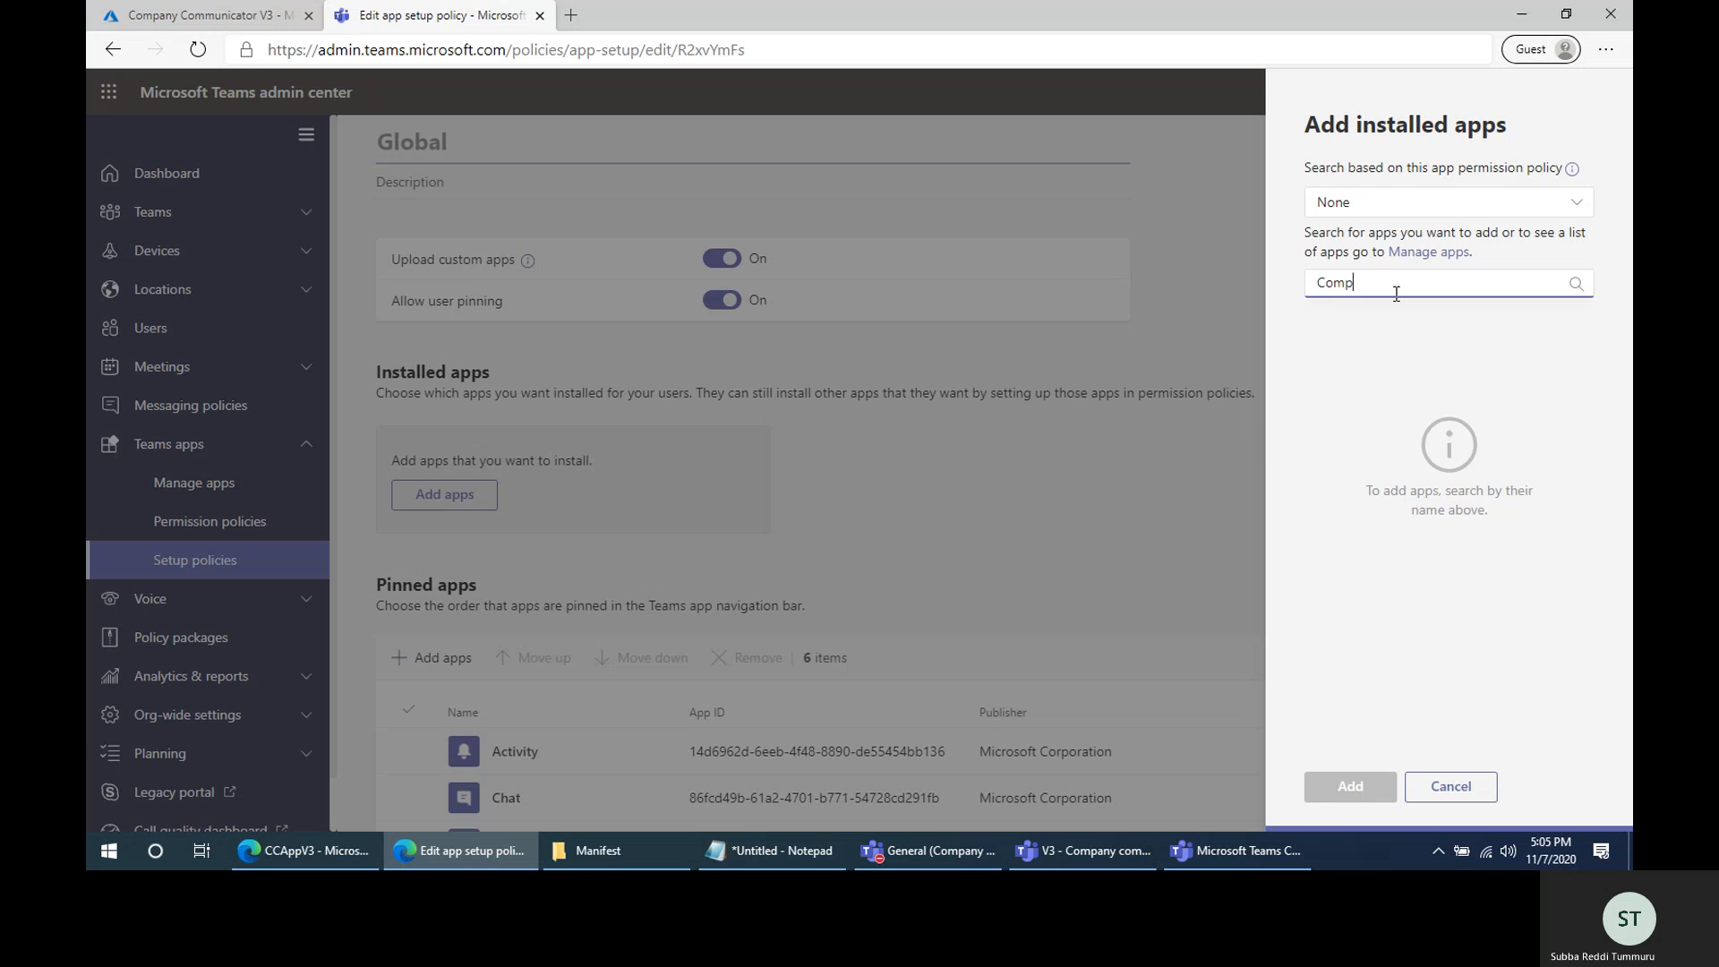
text(an)
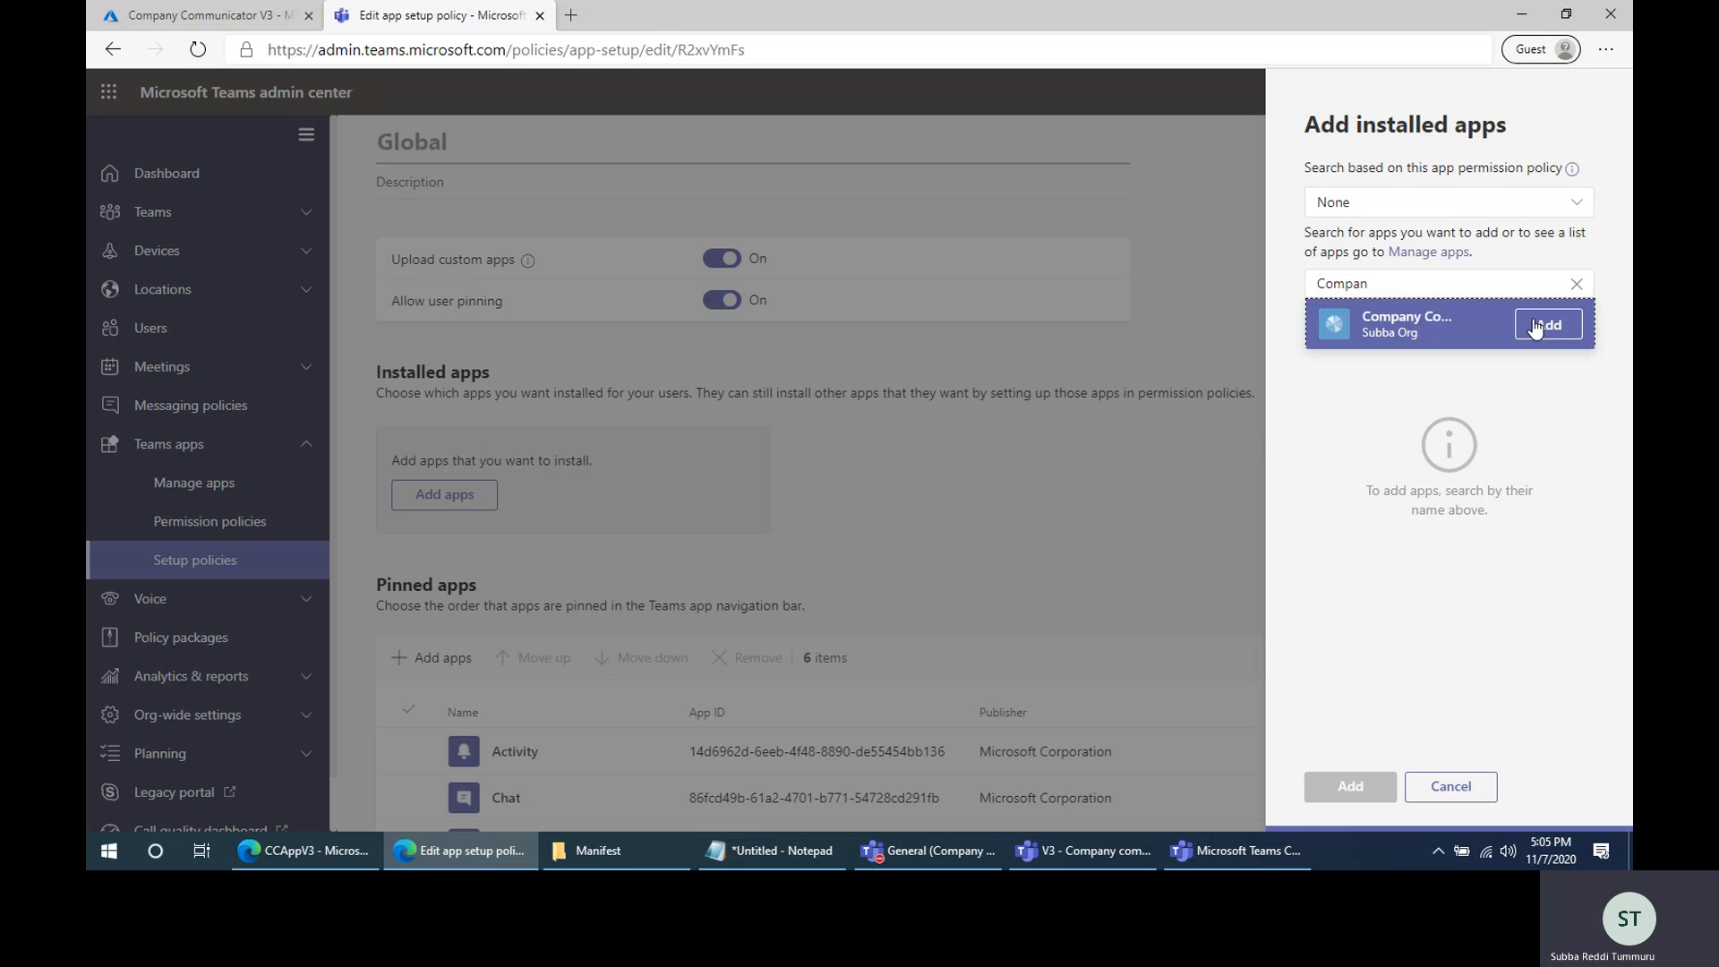
click(1545, 324)
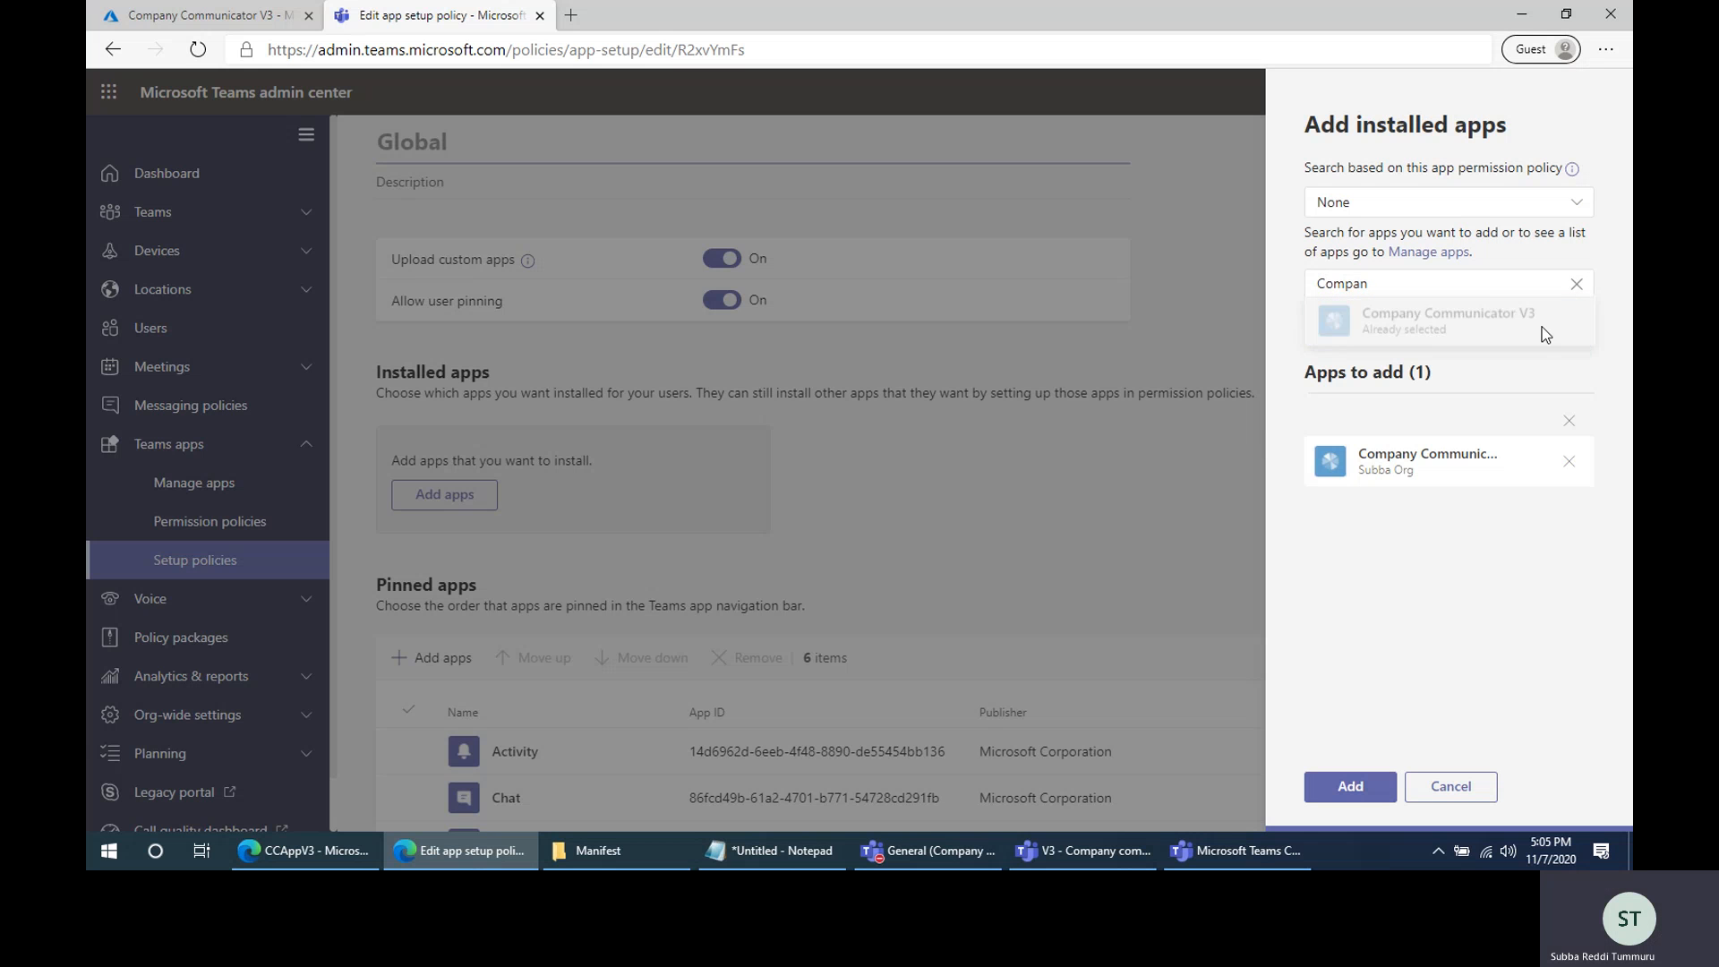
click(1350, 786)
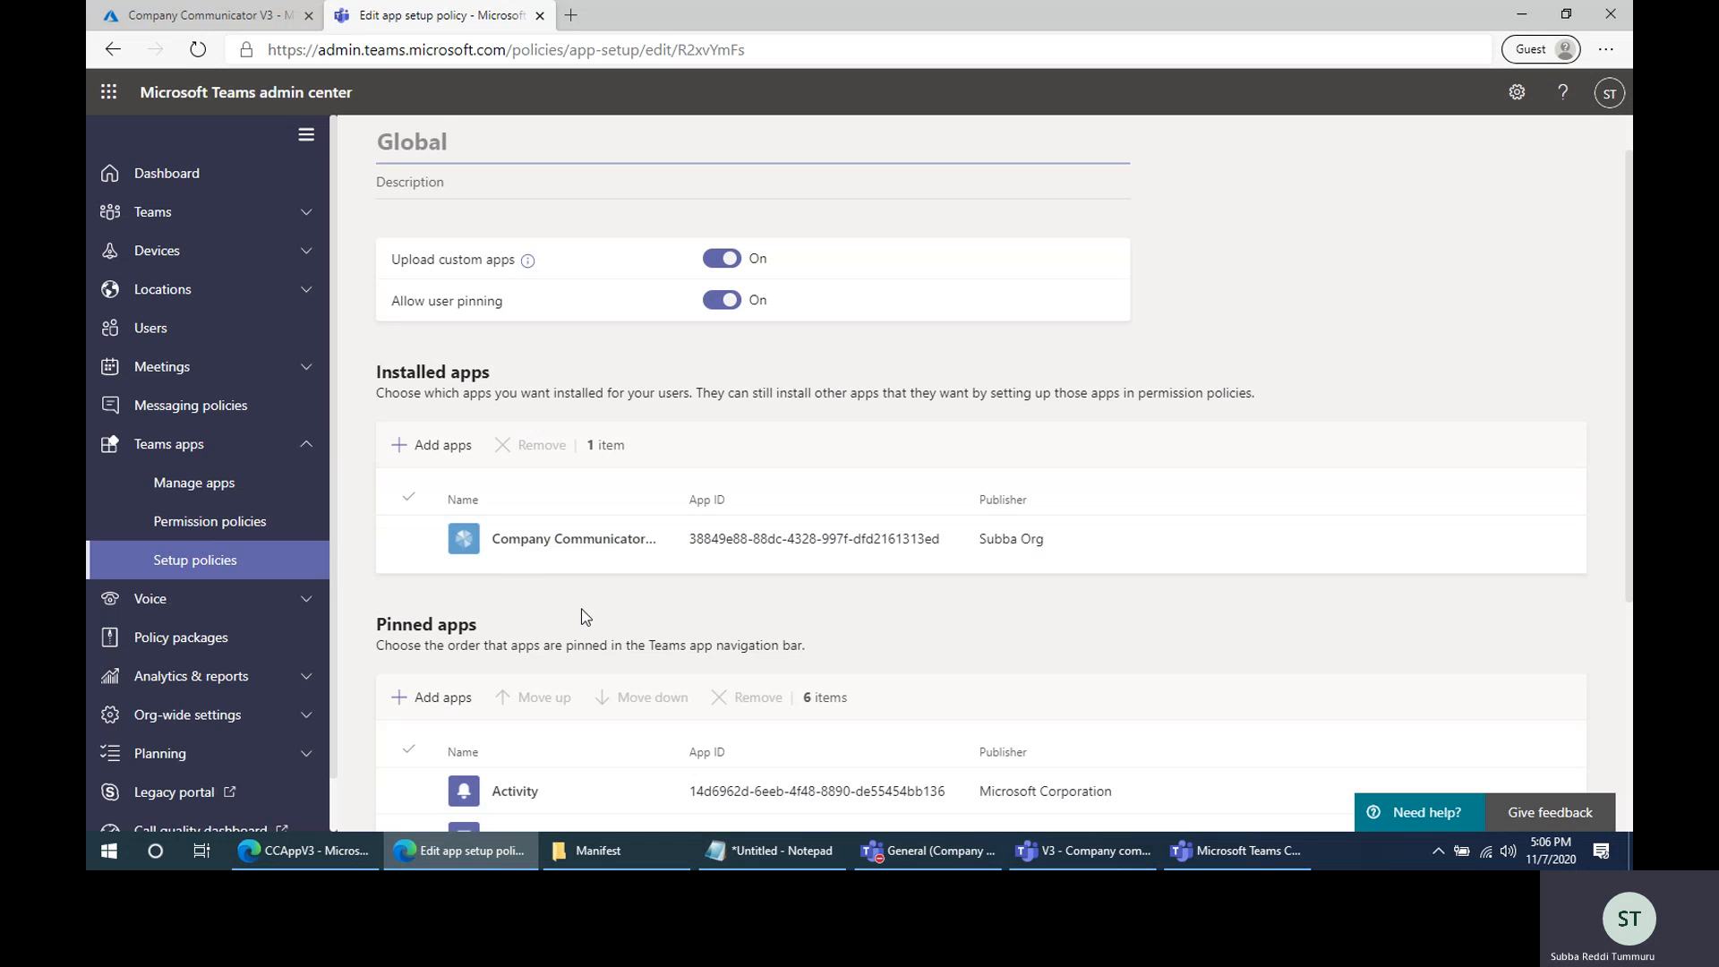
Review the Global policy's installed and pinned apps and compare the pinned ones with the Teams app navigation bar
scroll(583, 616, down, 4)
scroll(583, 614, up, 4)
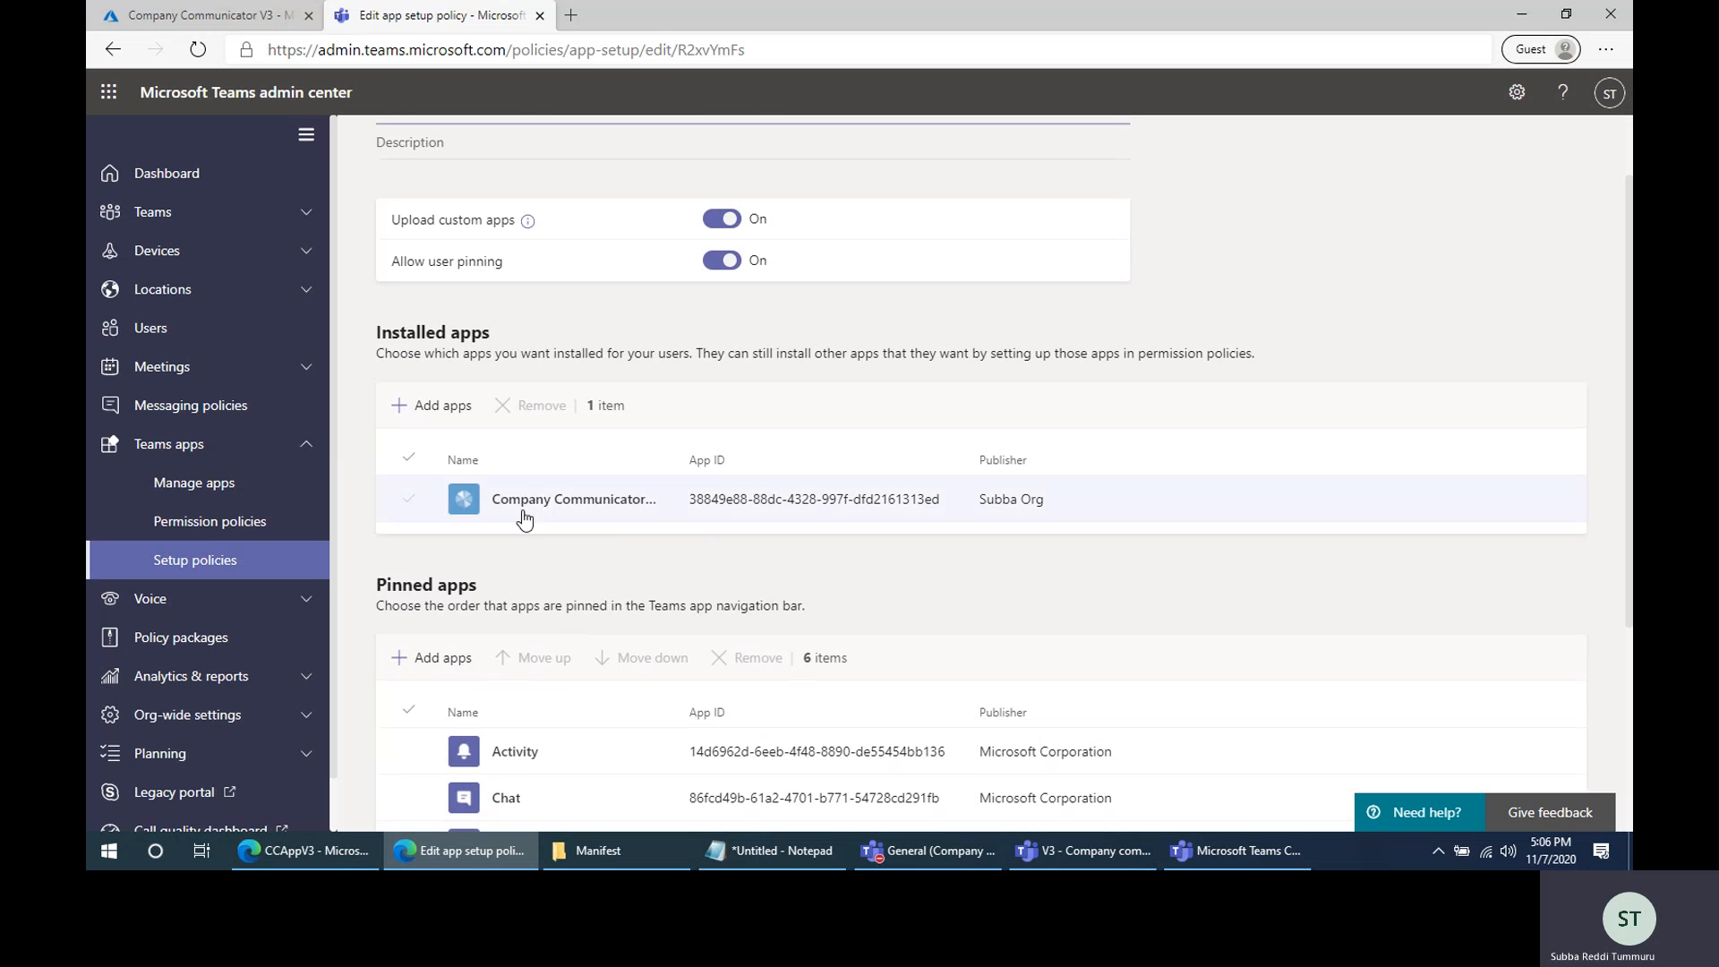
click(538, 504)
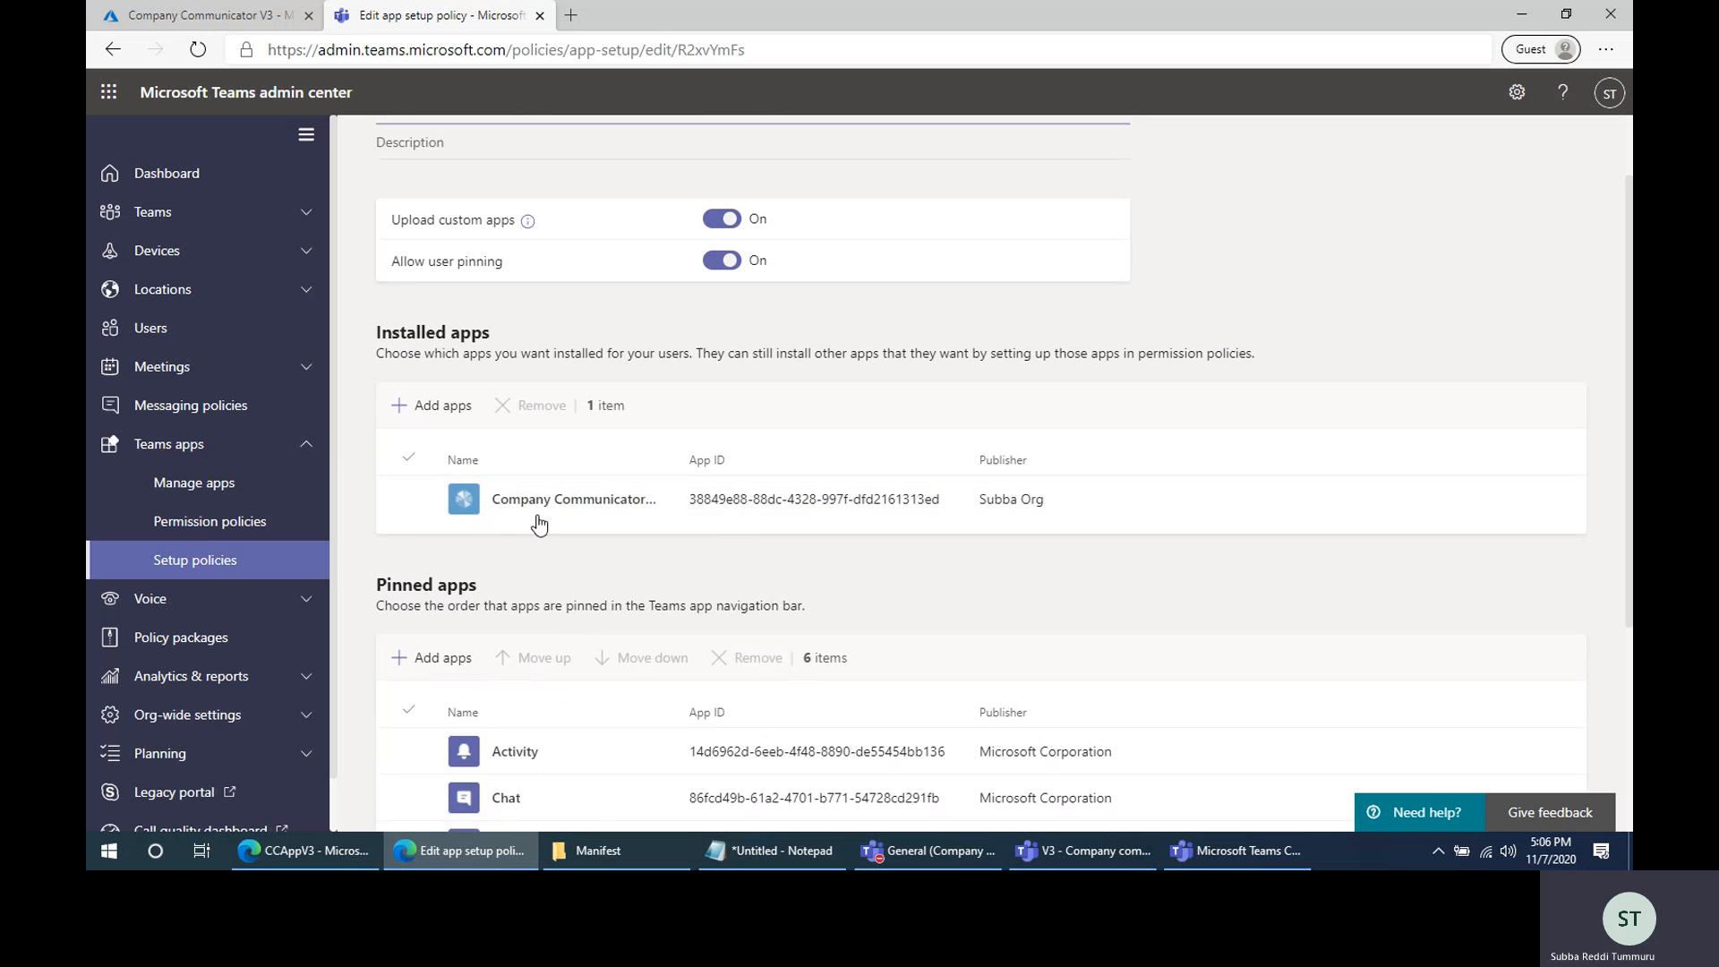
scroll(528, 537, down, 2)
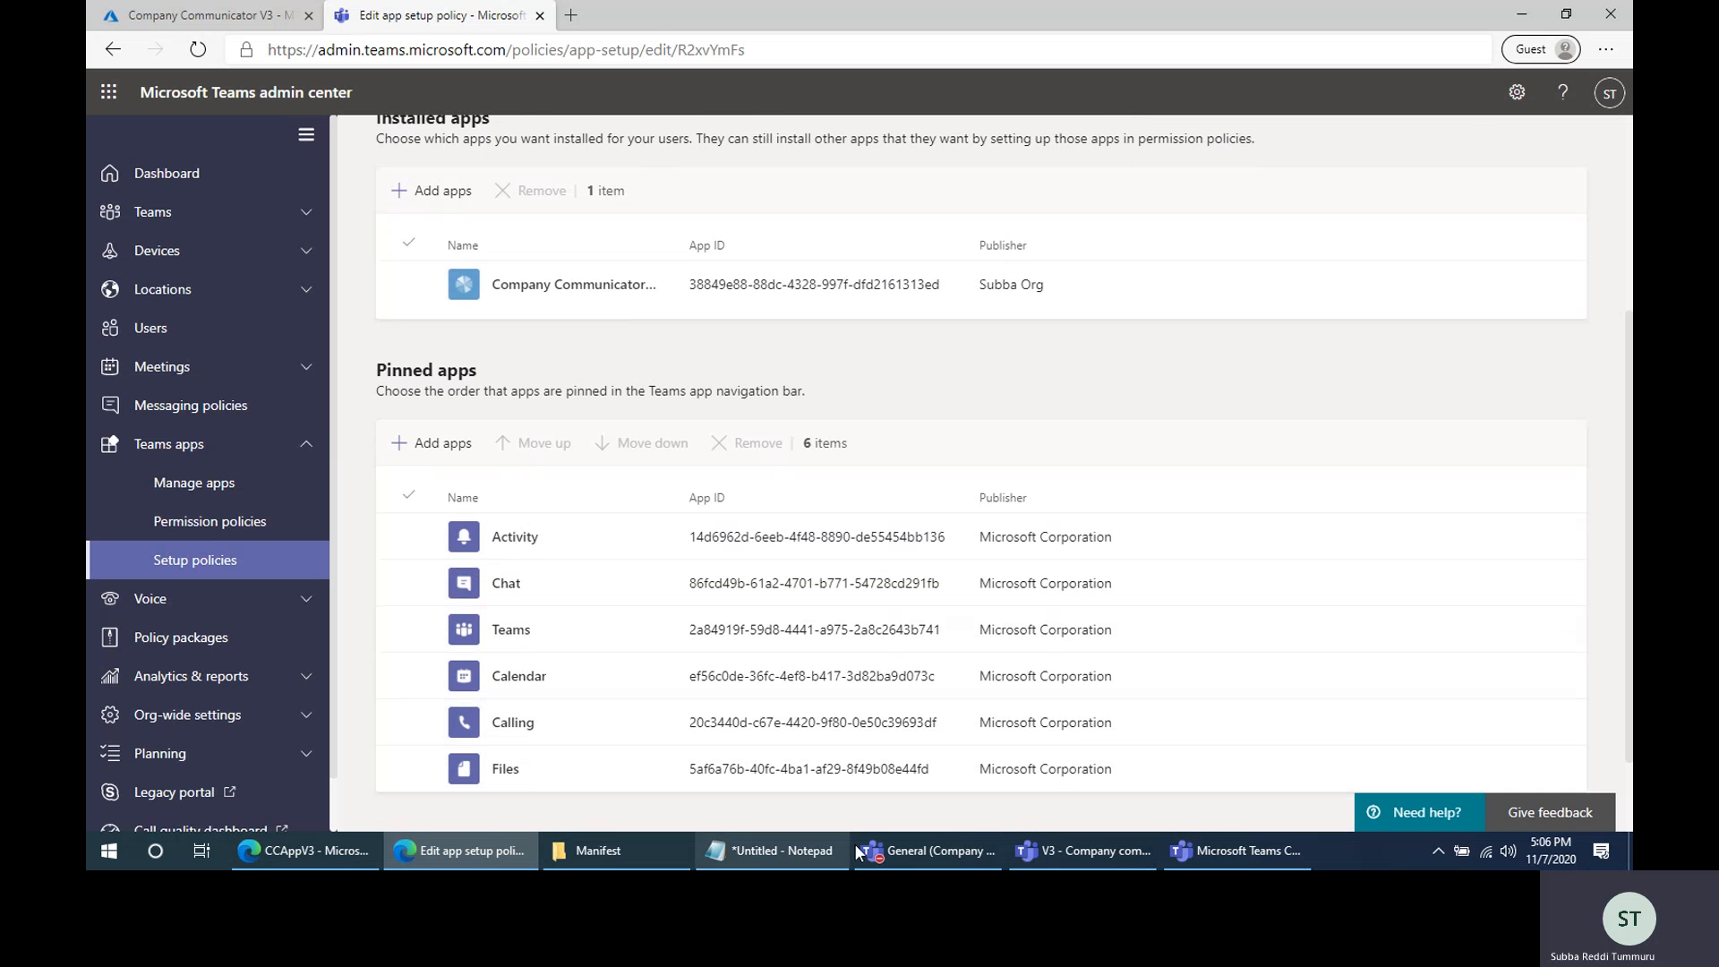
click(927, 850)
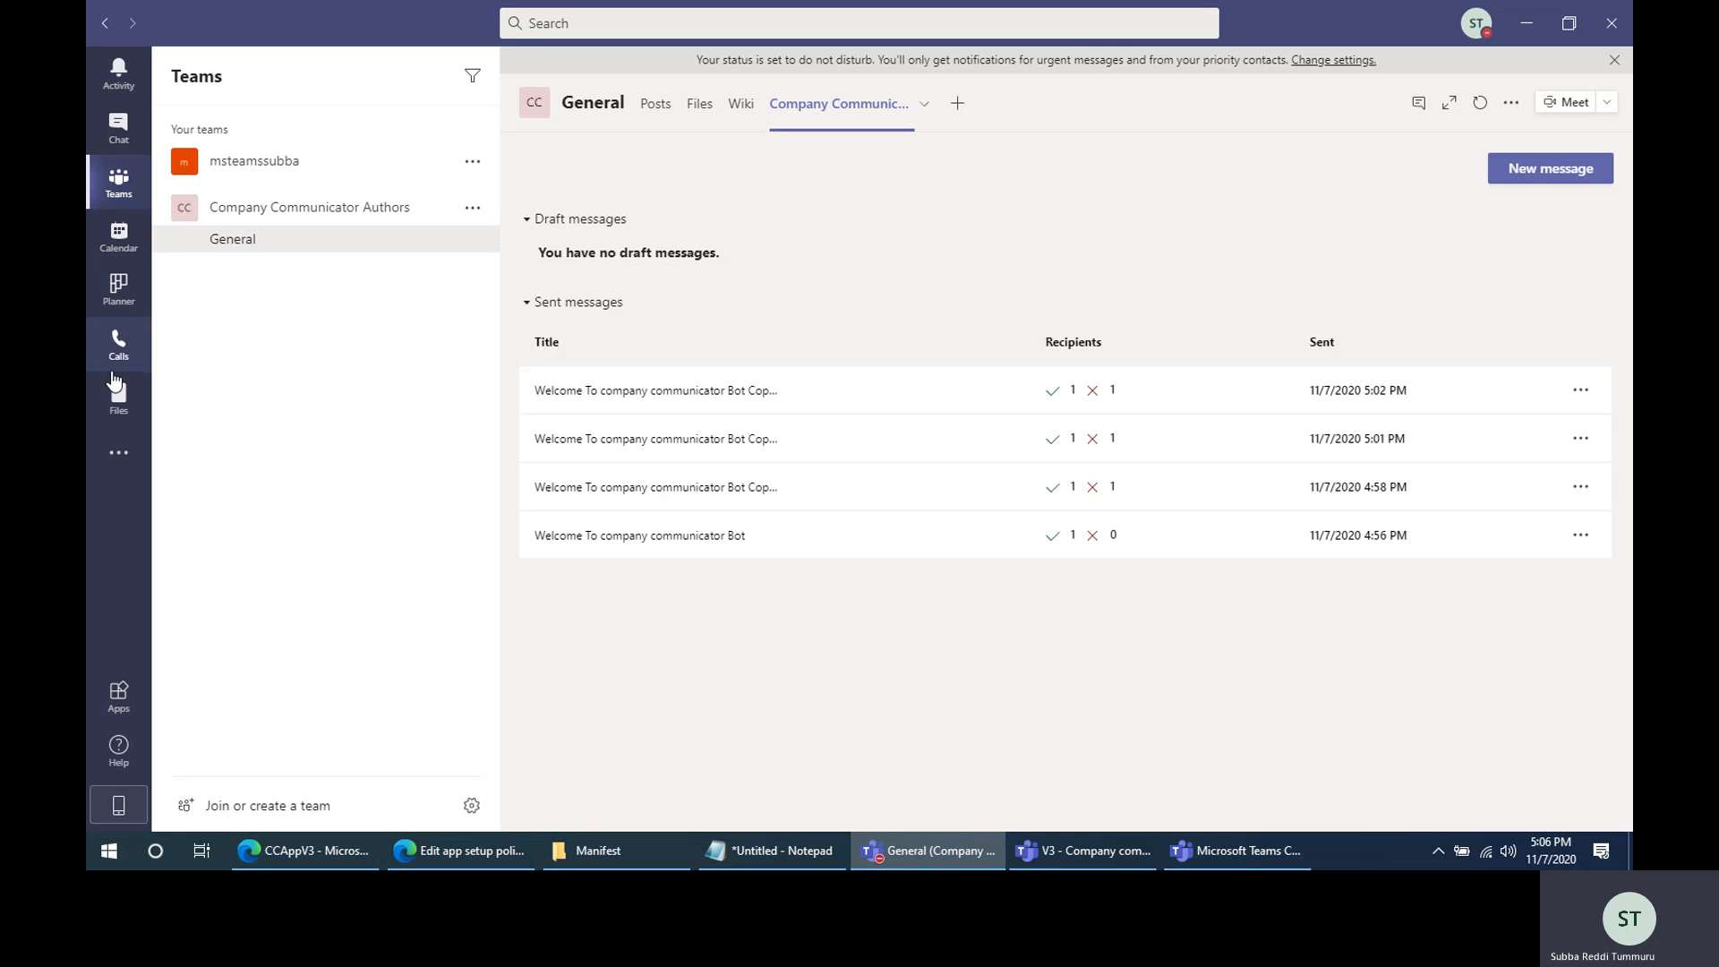
click(890, 841)
scroll(552, 642, down, 1)
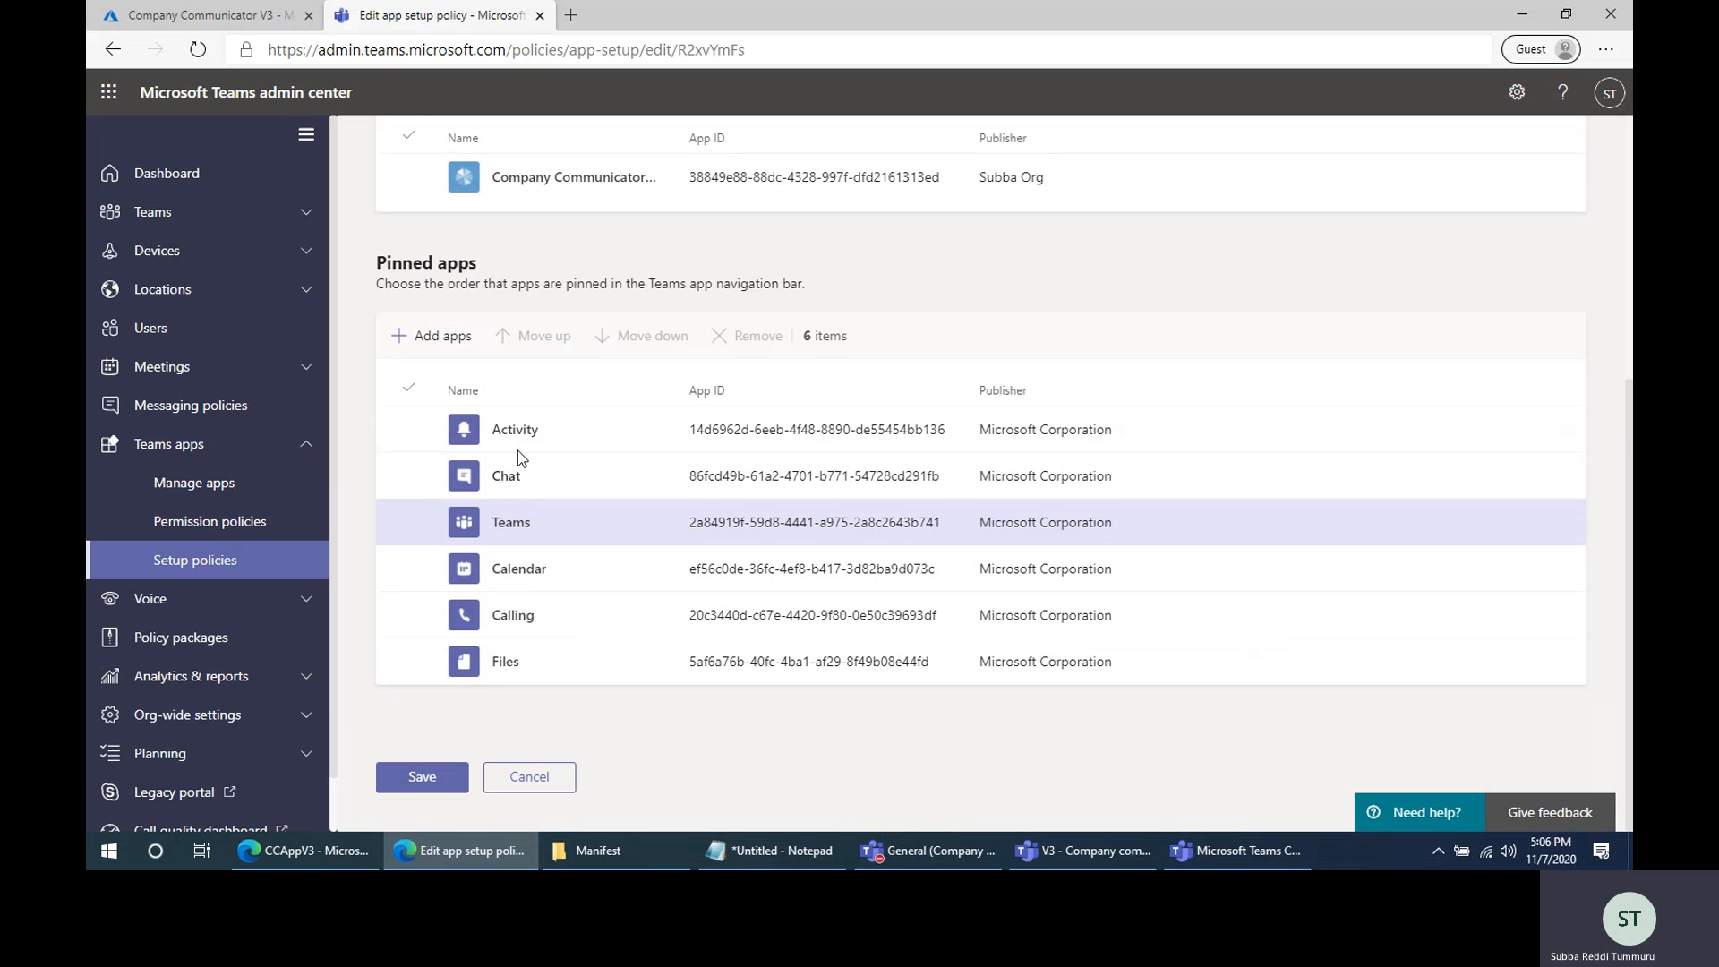
scroll(474, 215, up, 1)
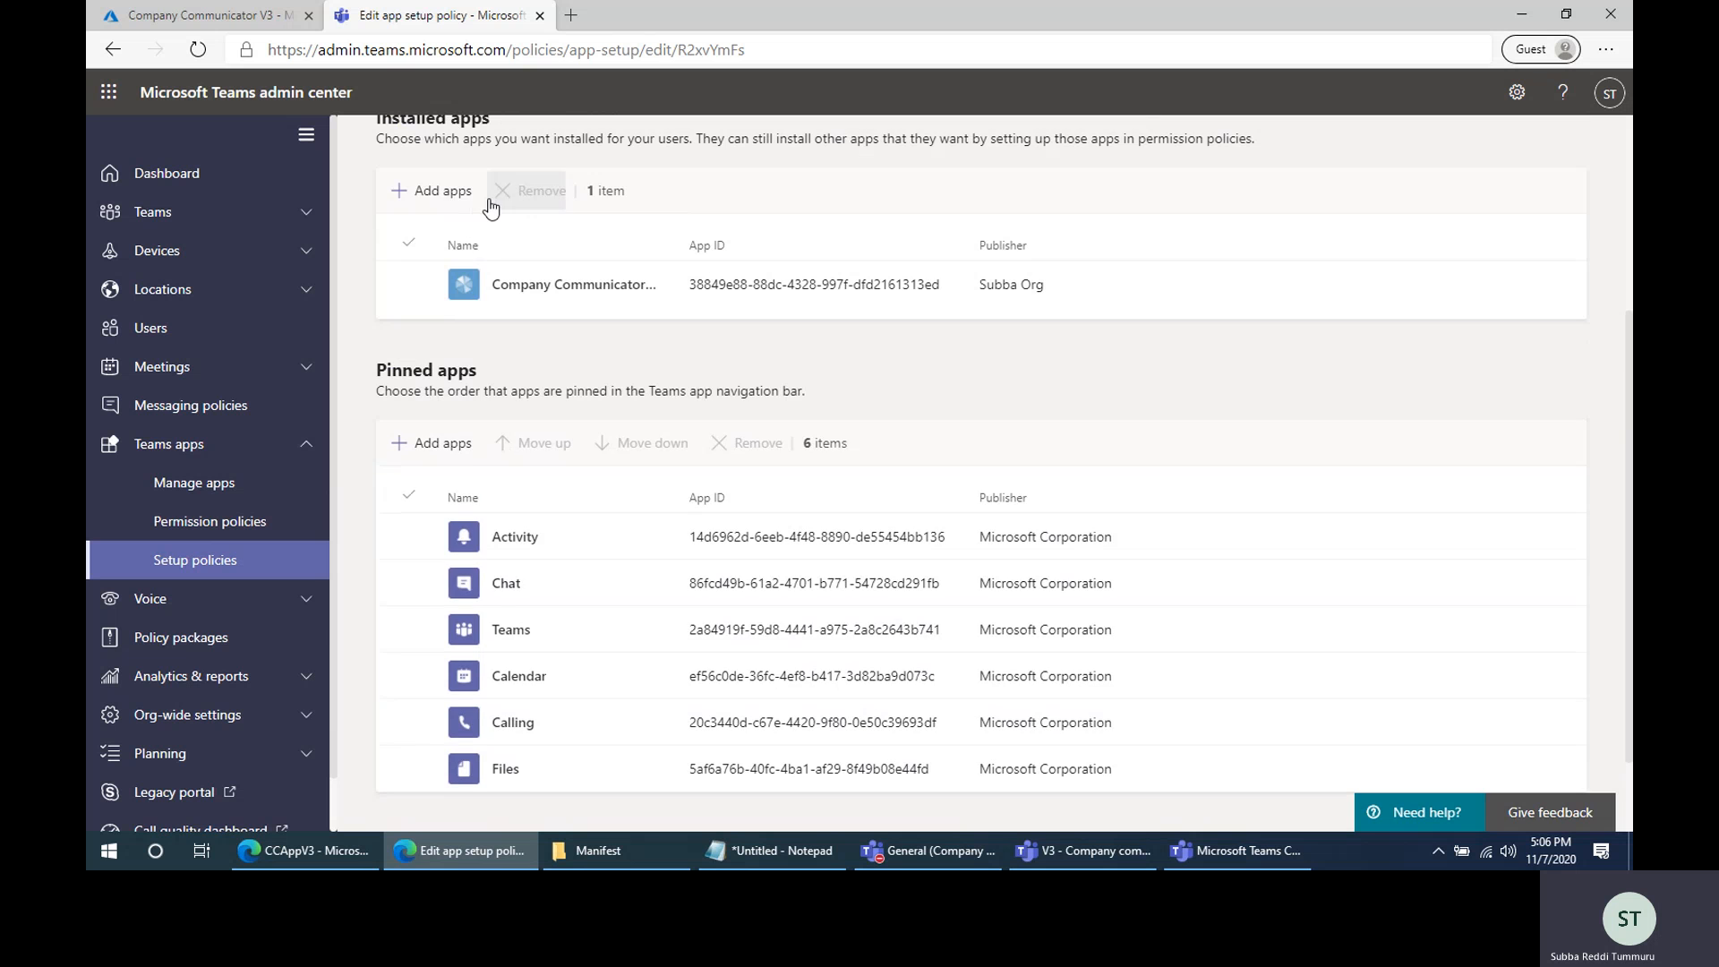
scroll(482, 505, down, 2)
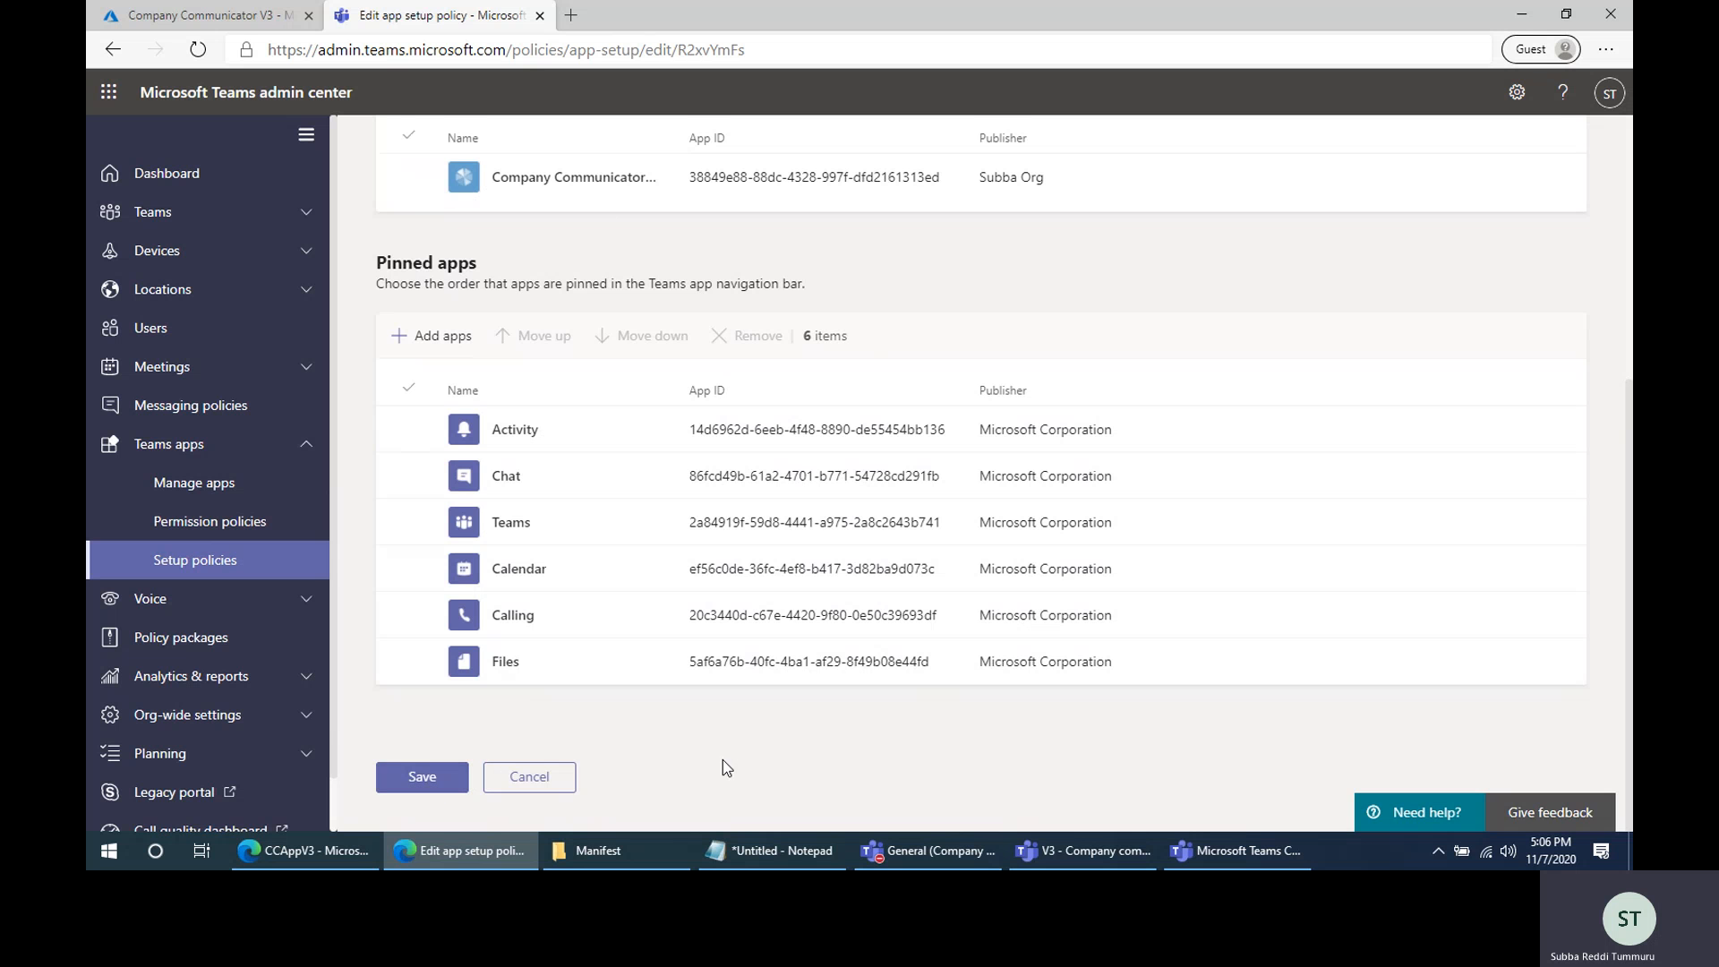
scroll(725, 768, up, 2)
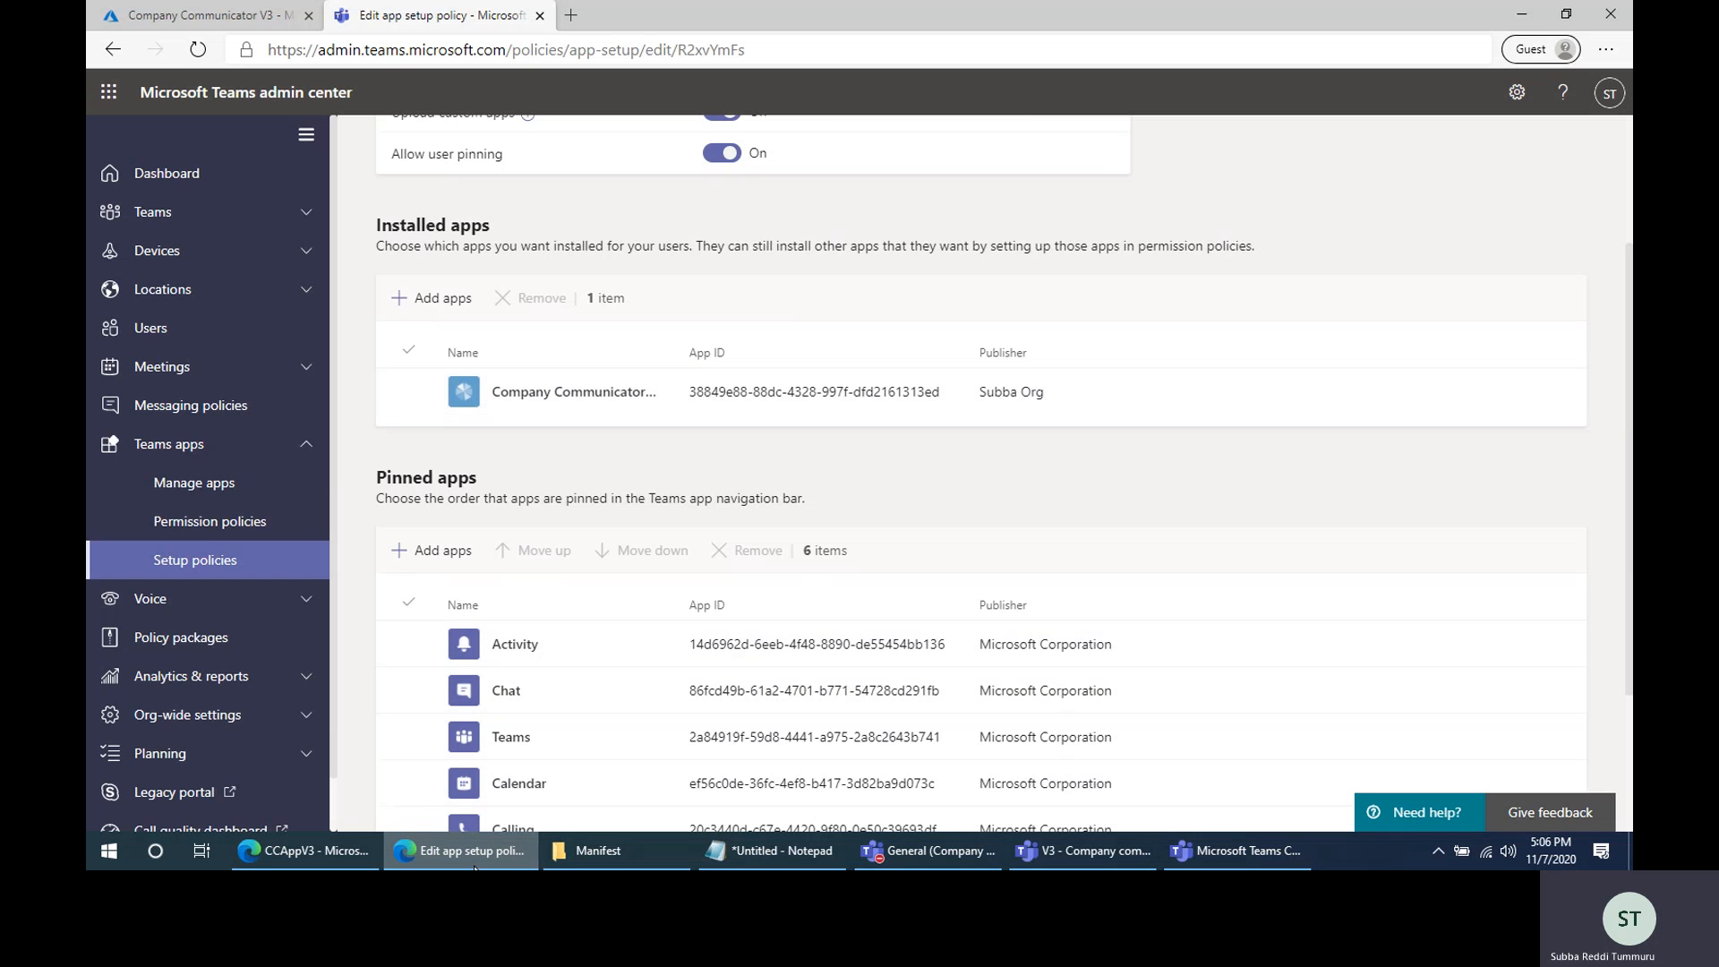
Switch to the Azure portal and open the UserData table in the Storage Explorer of the CCAppV3 group's storage account
click(438, 855)
click(352, 862)
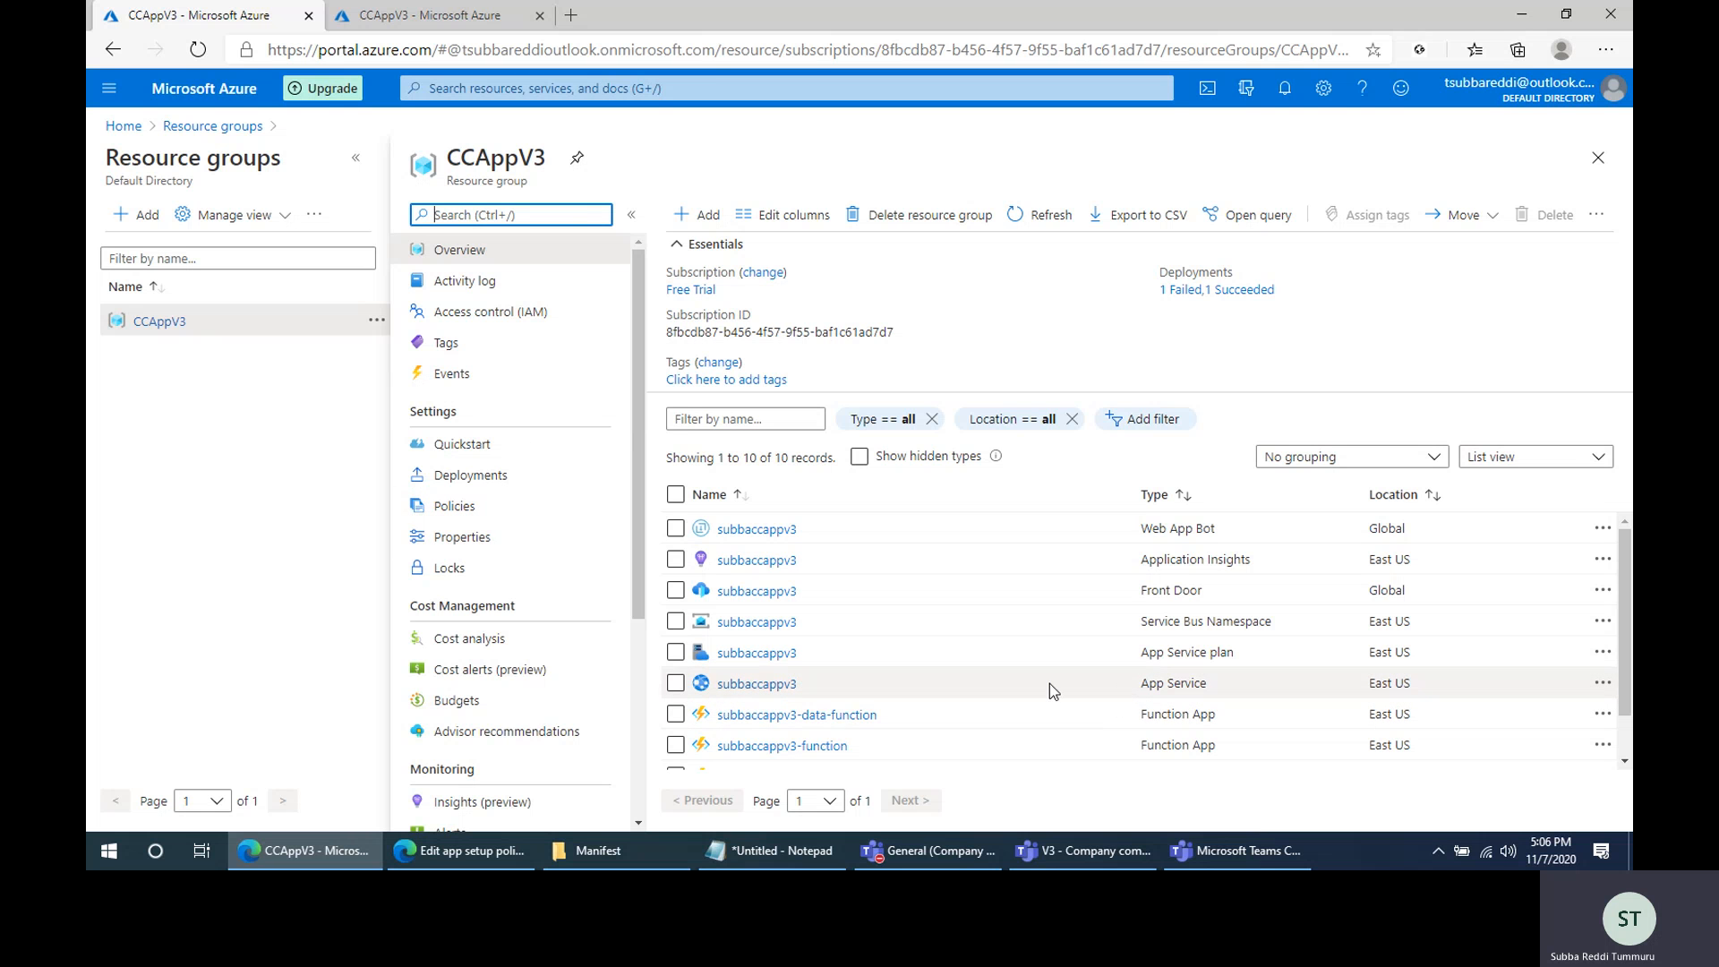
scroll(966, 600, down, 2)
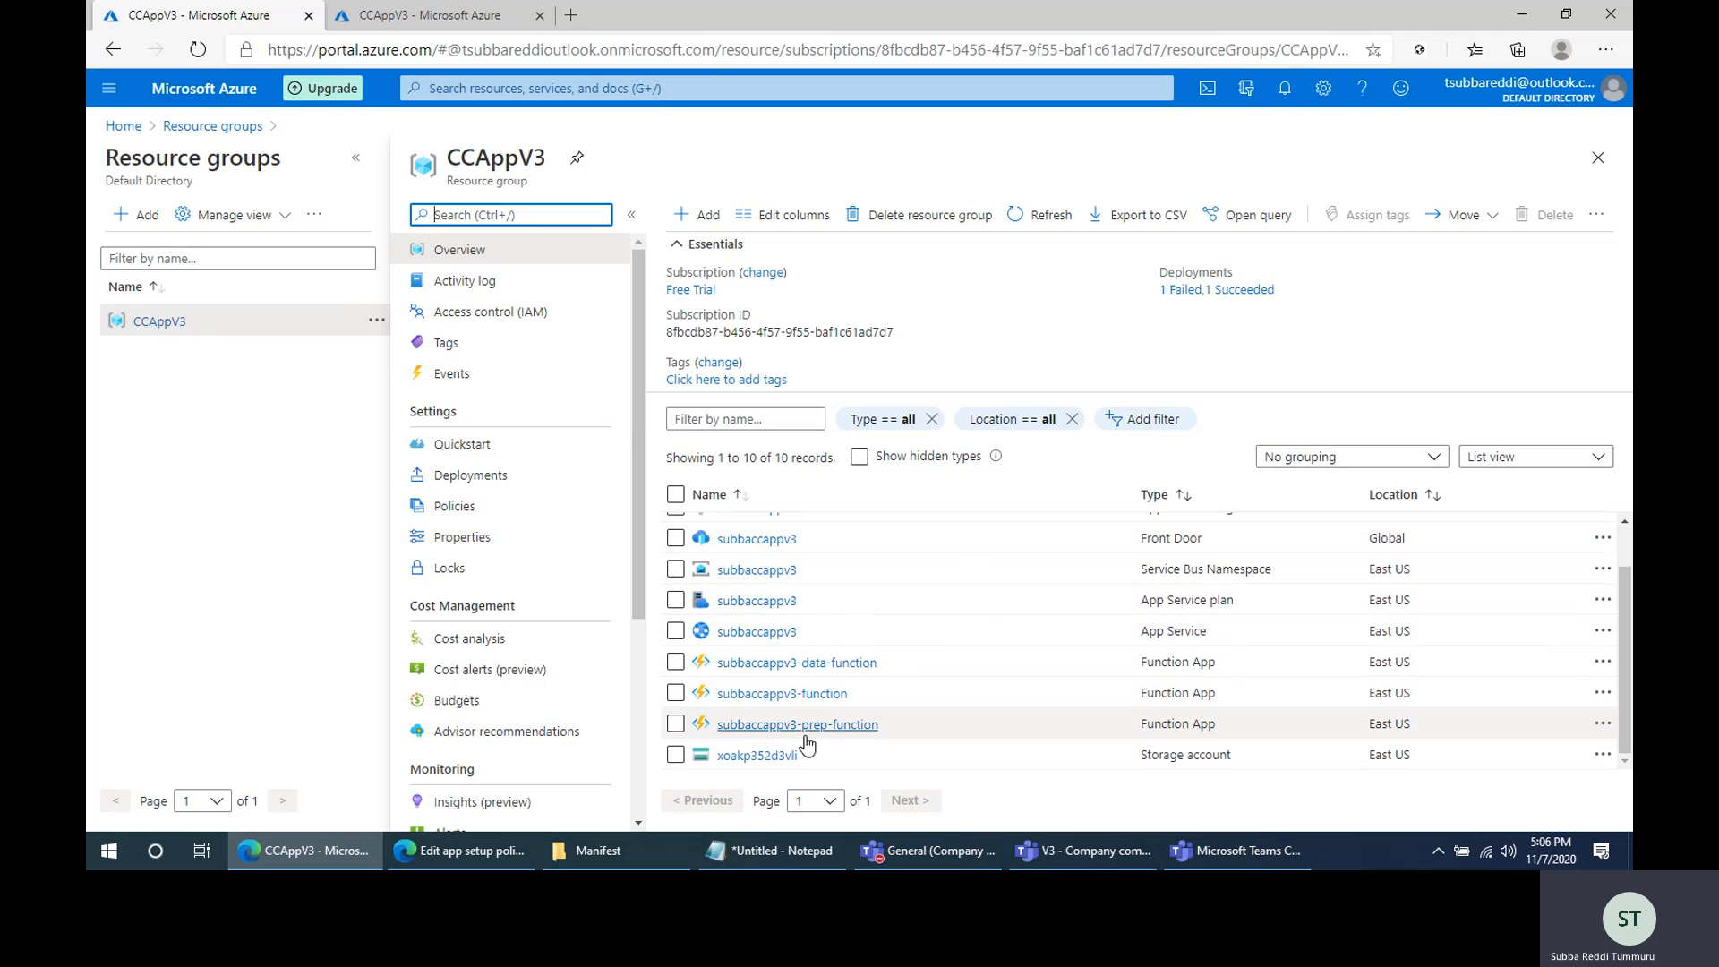
click(761, 756)
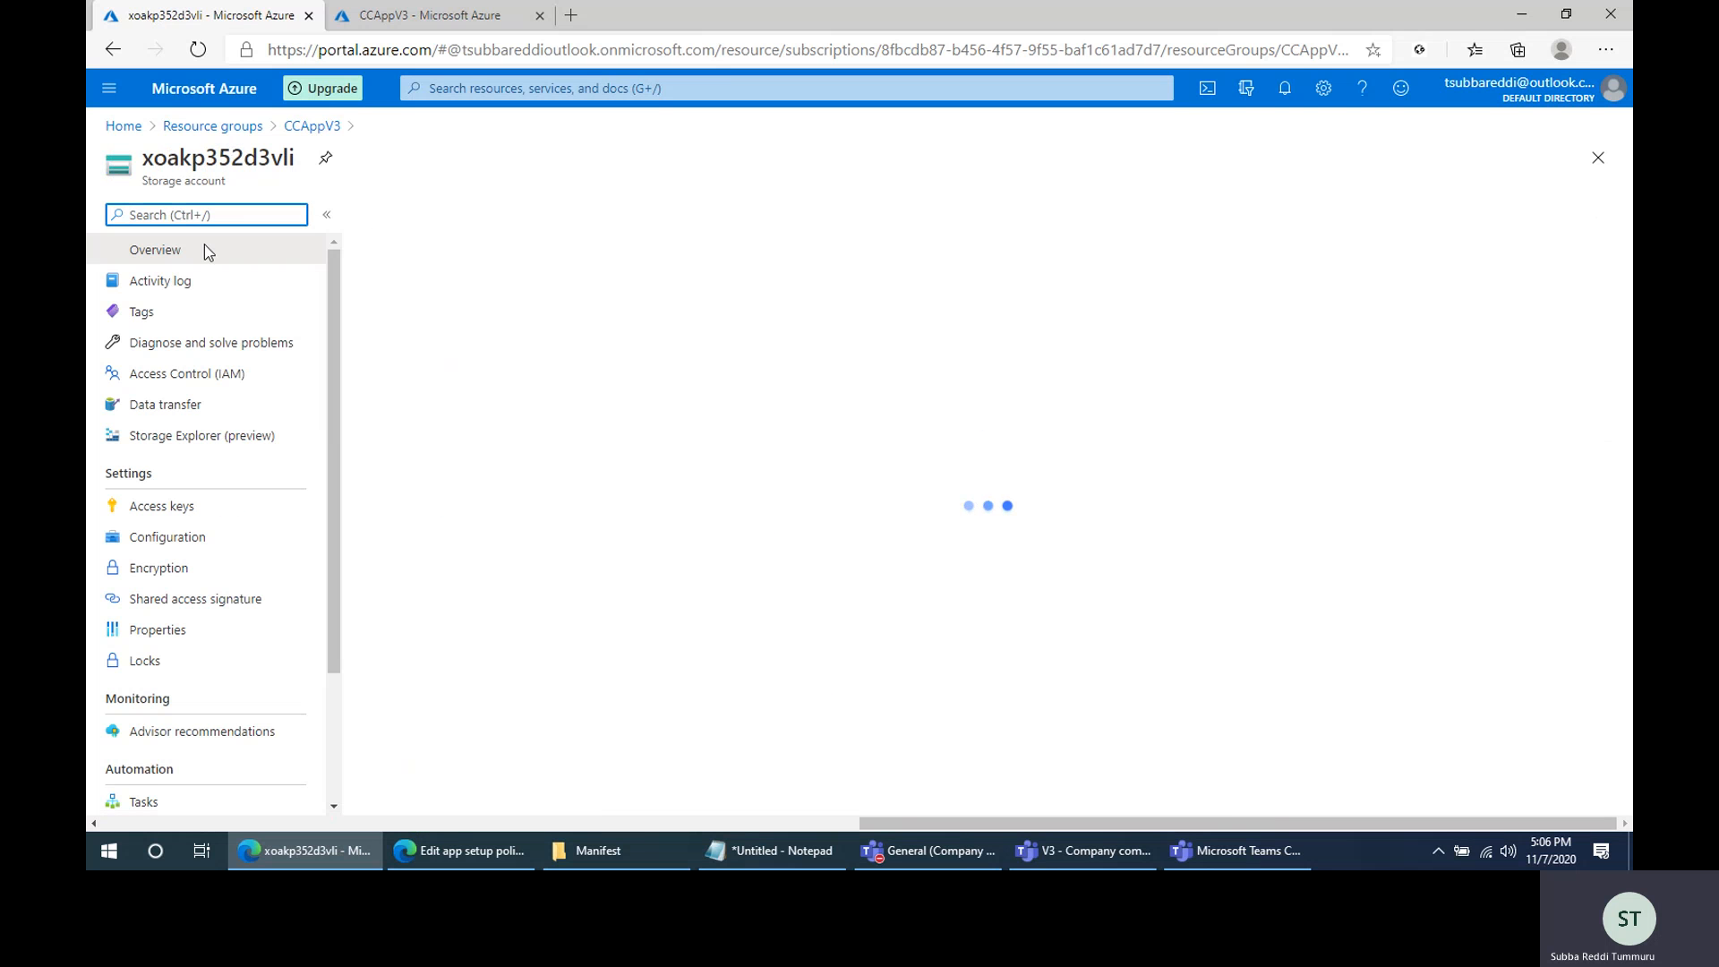
click(248, 440)
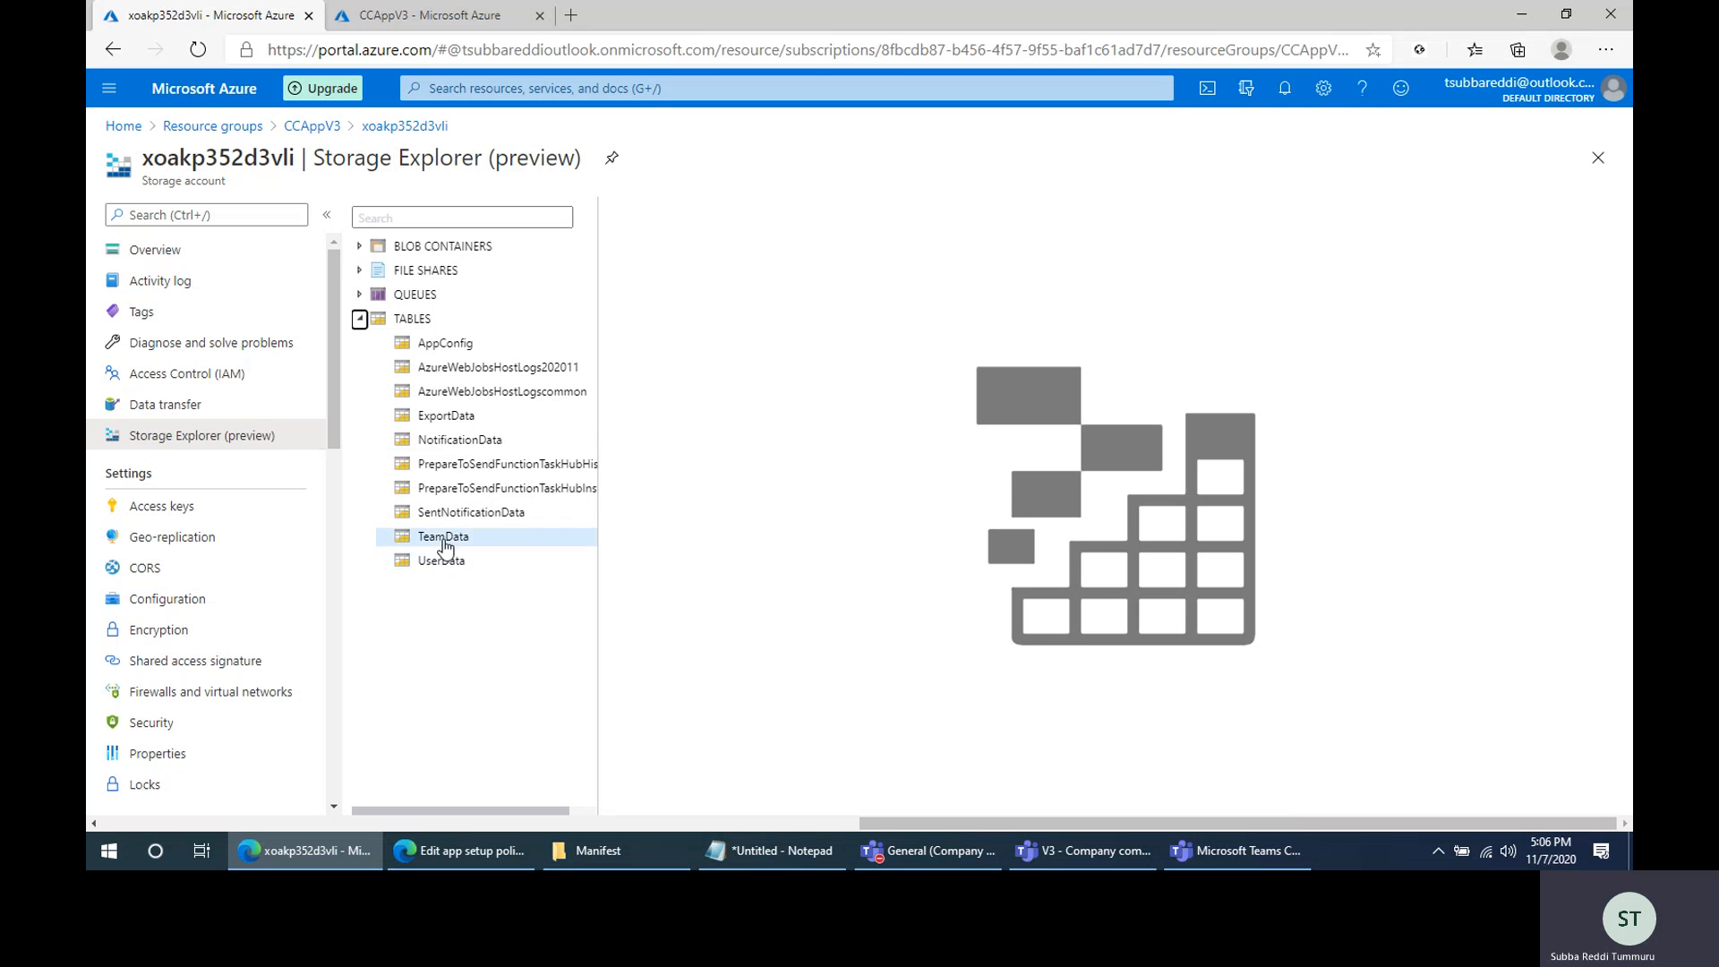
click(450, 564)
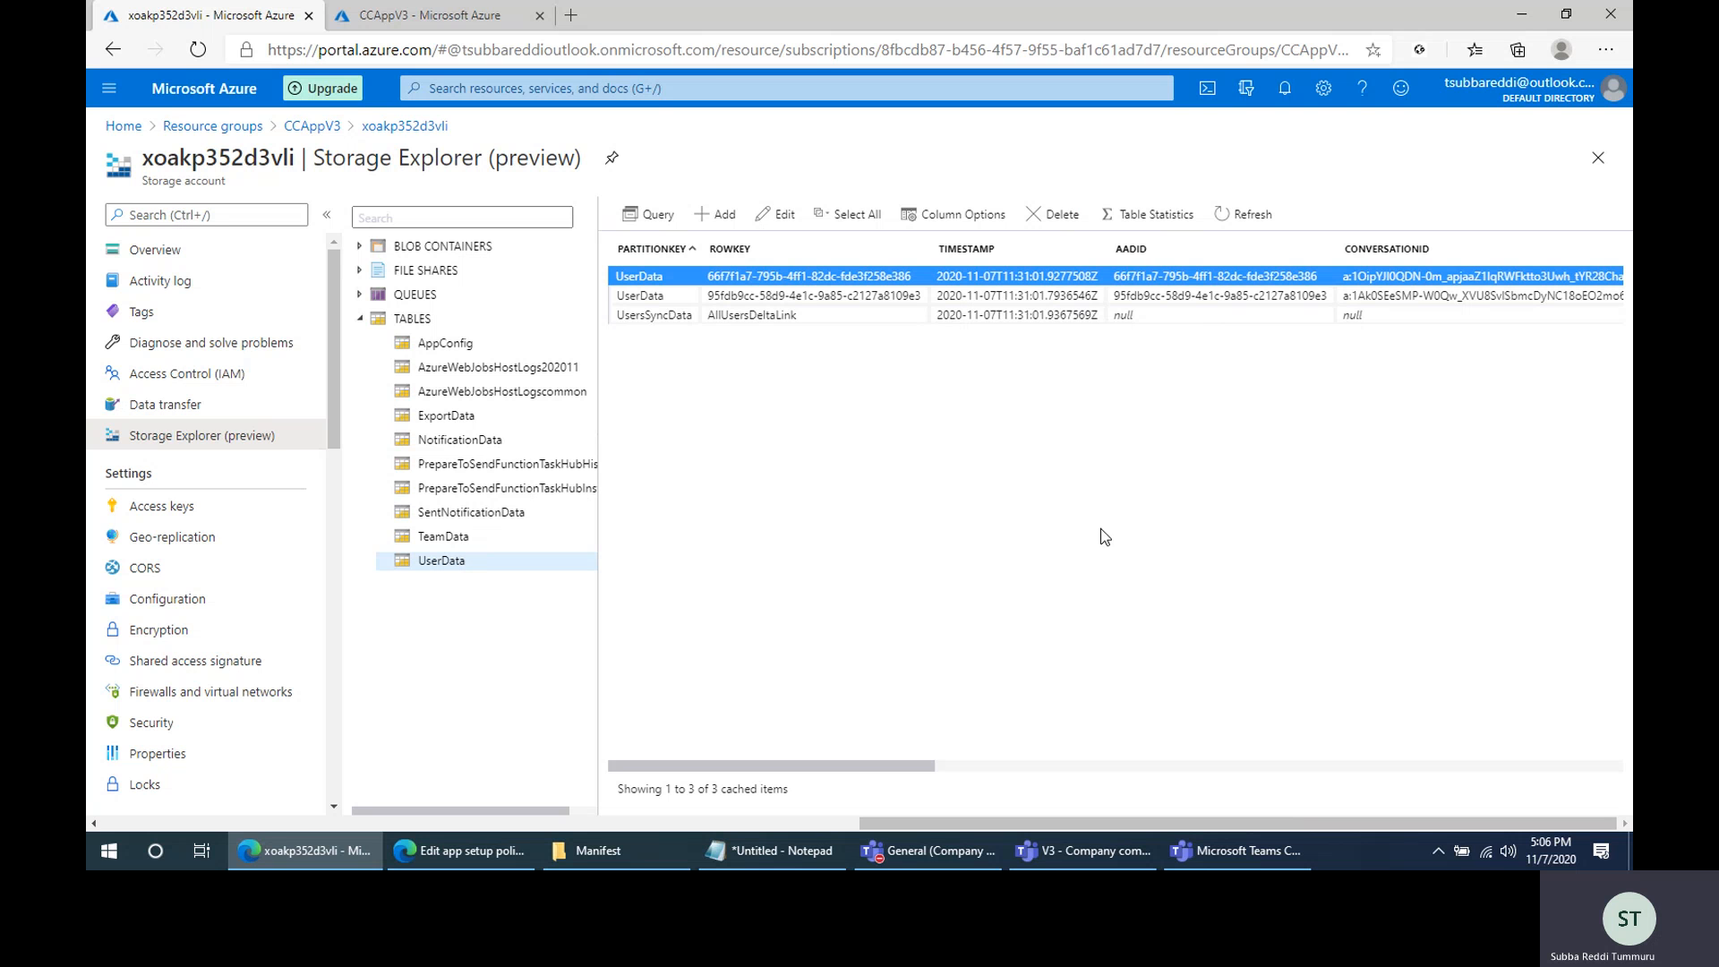
Inspect the AadId and other properties of both user entities in the UserData table, closing each without updating it
double_click(1167, 285)
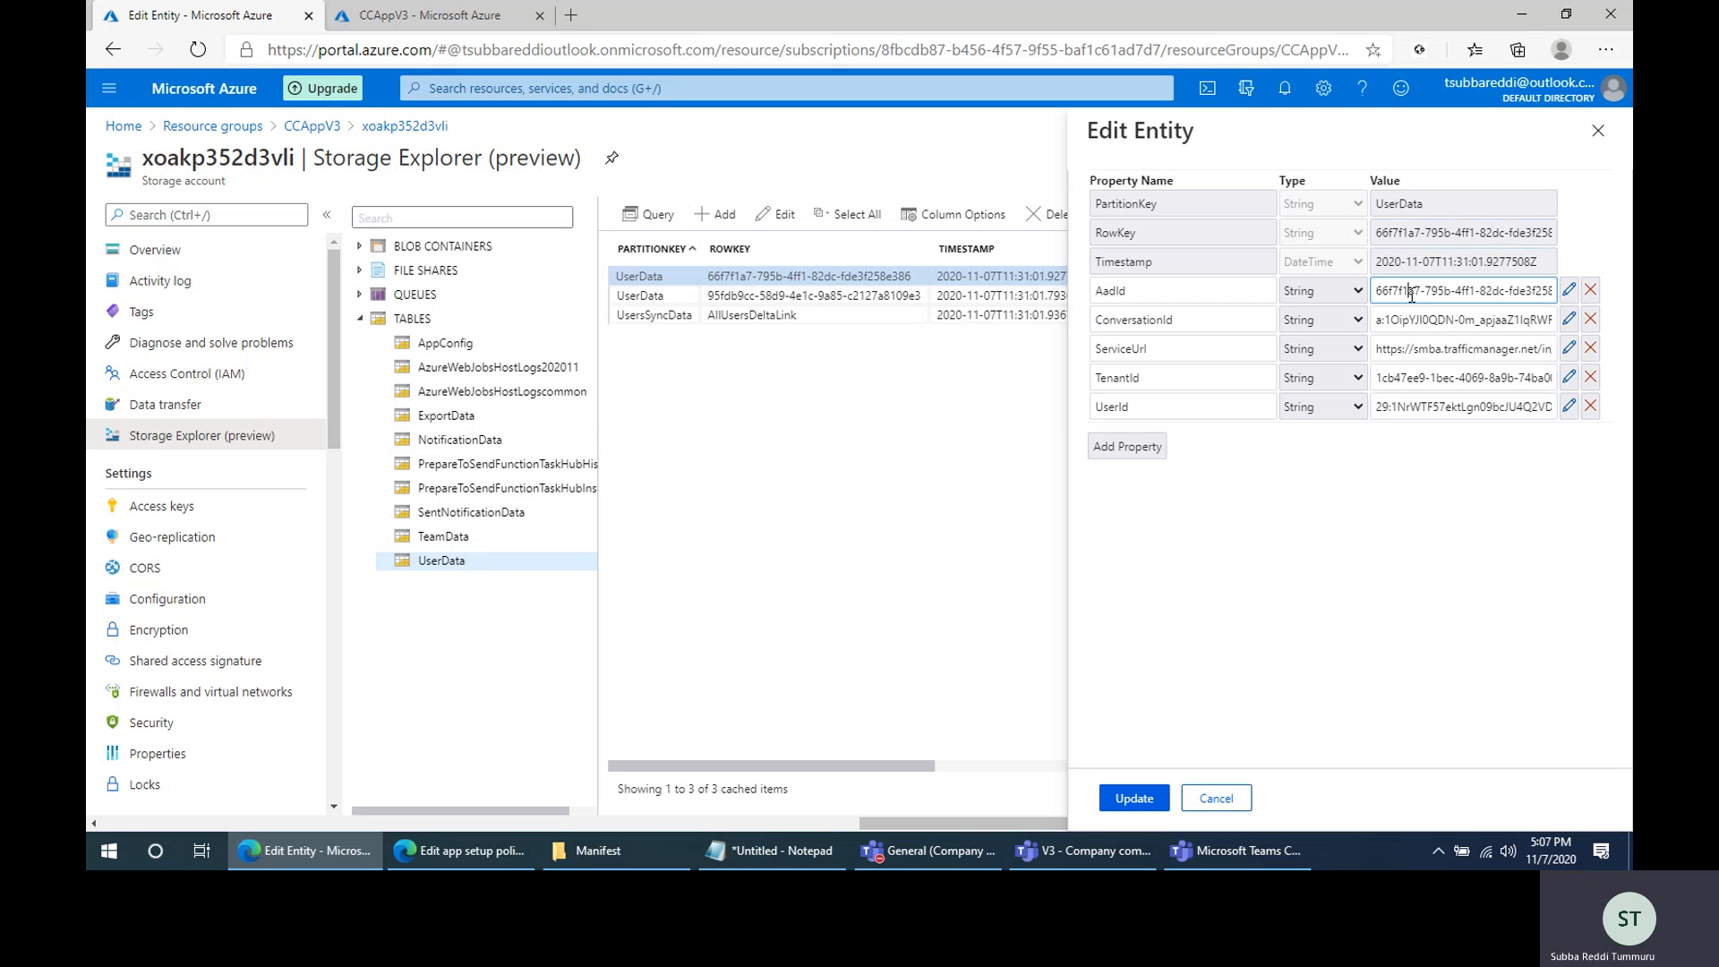
triple_click(1411, 295)
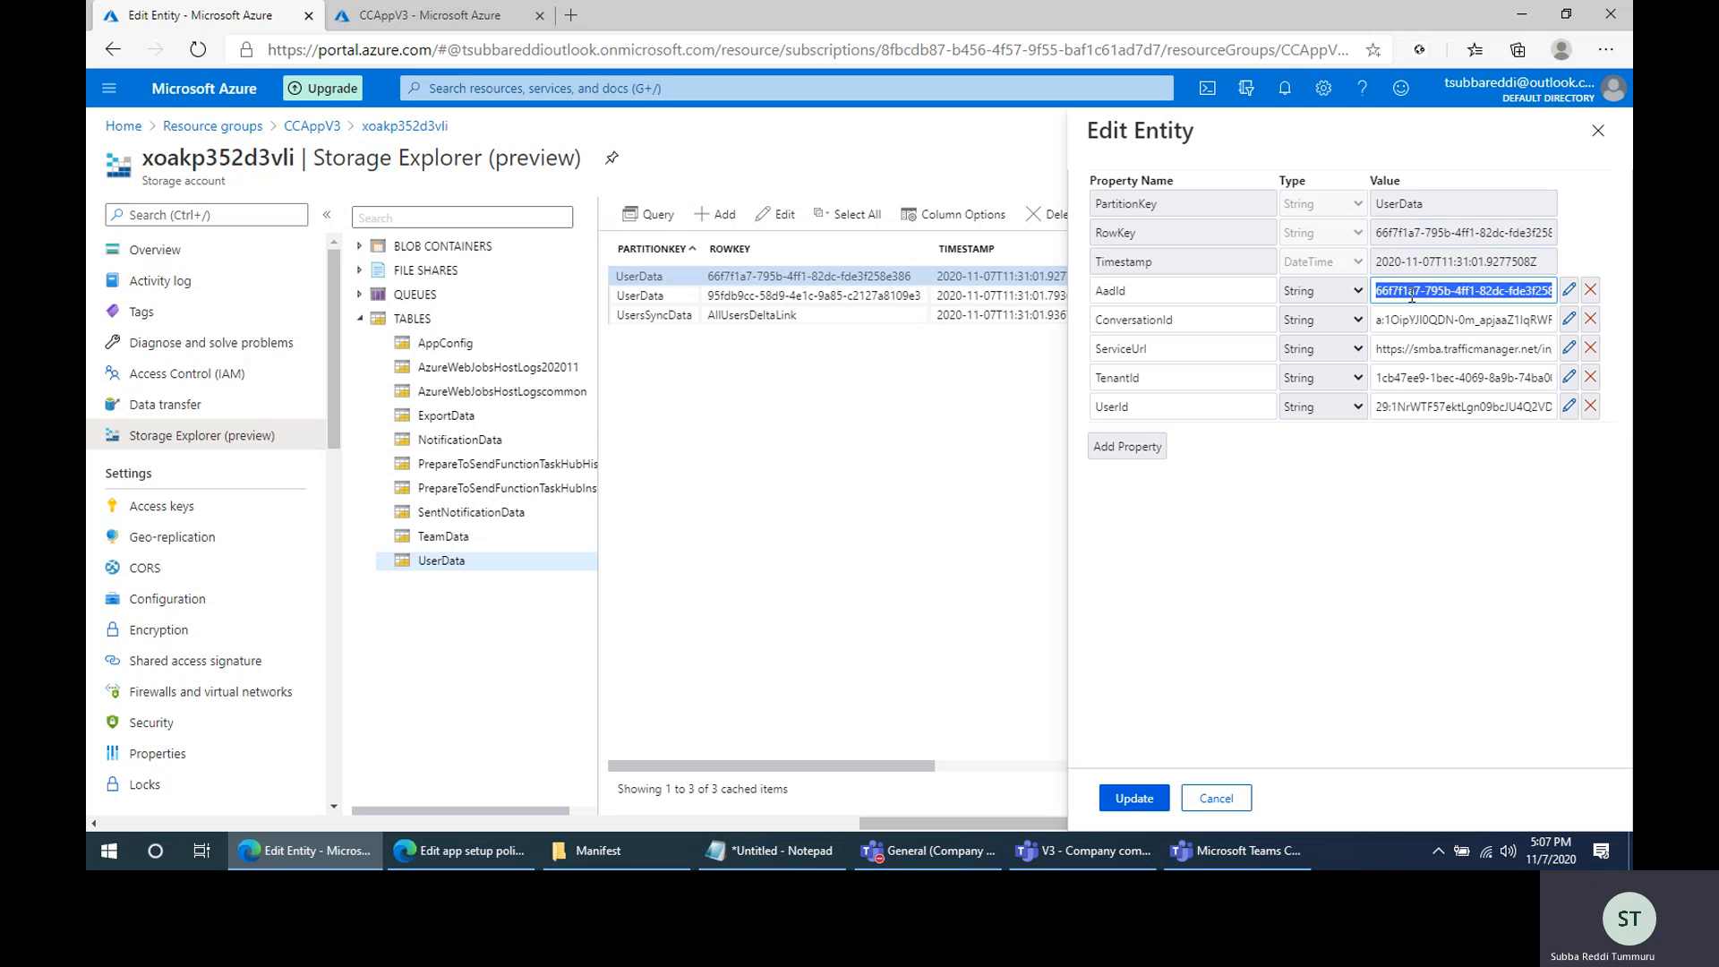
click(1222, 806)
click(1232, 298)
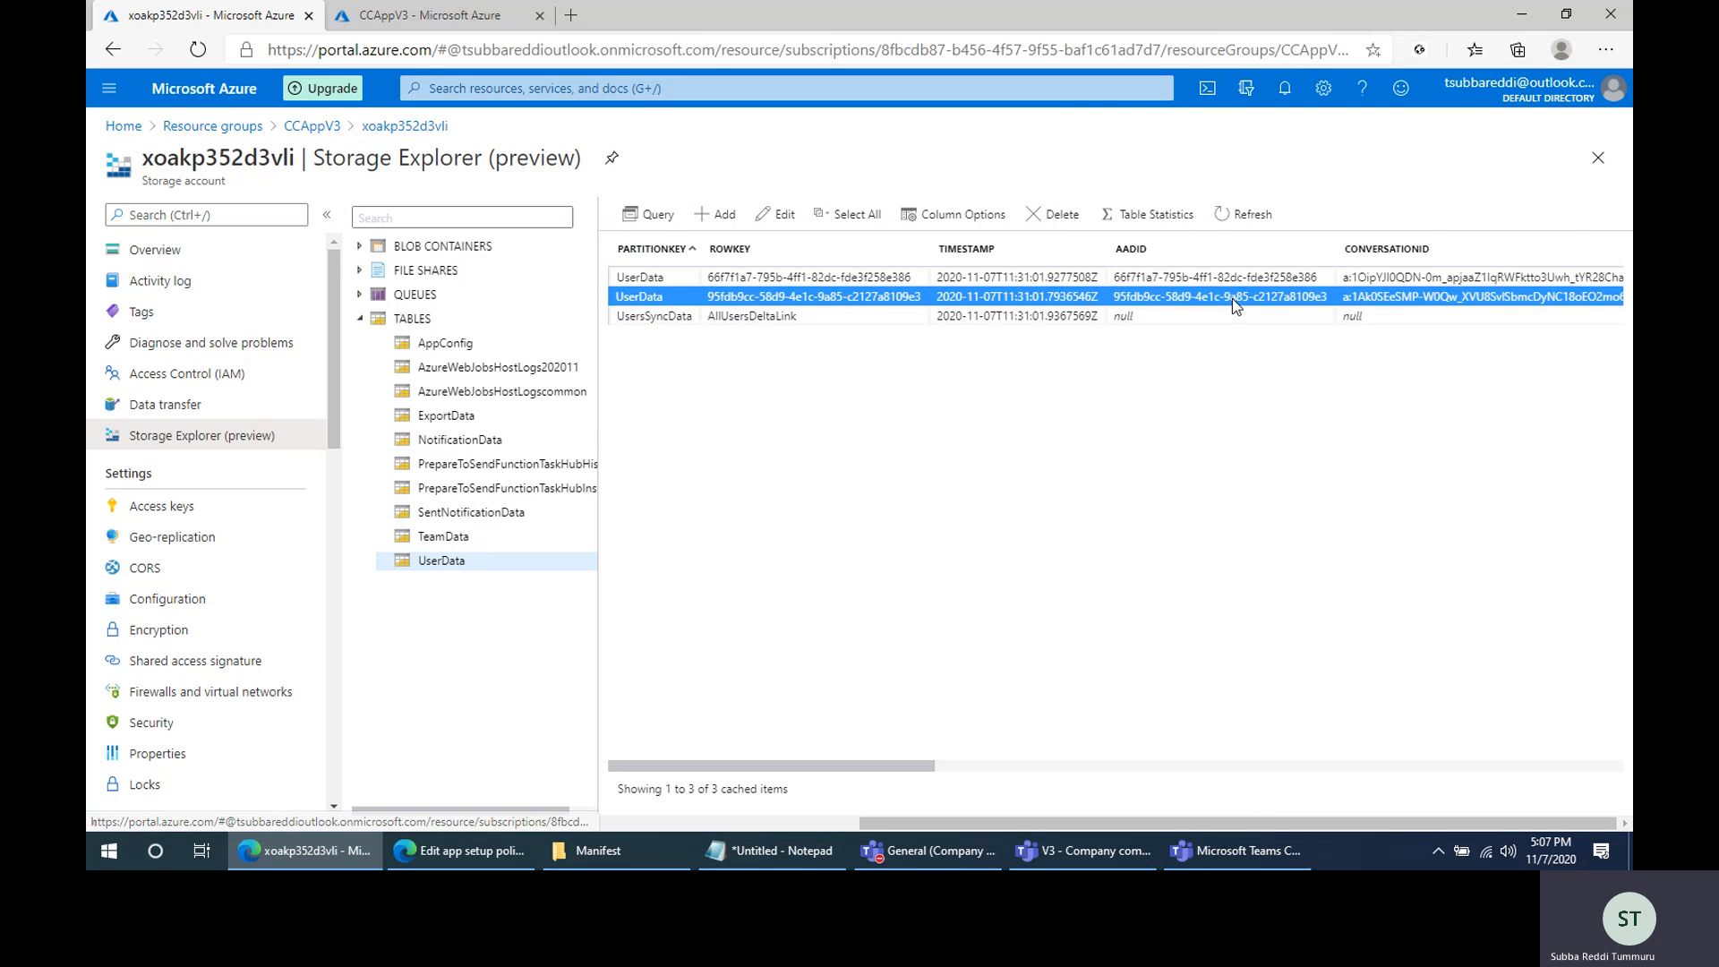
double_click(1232, 298)
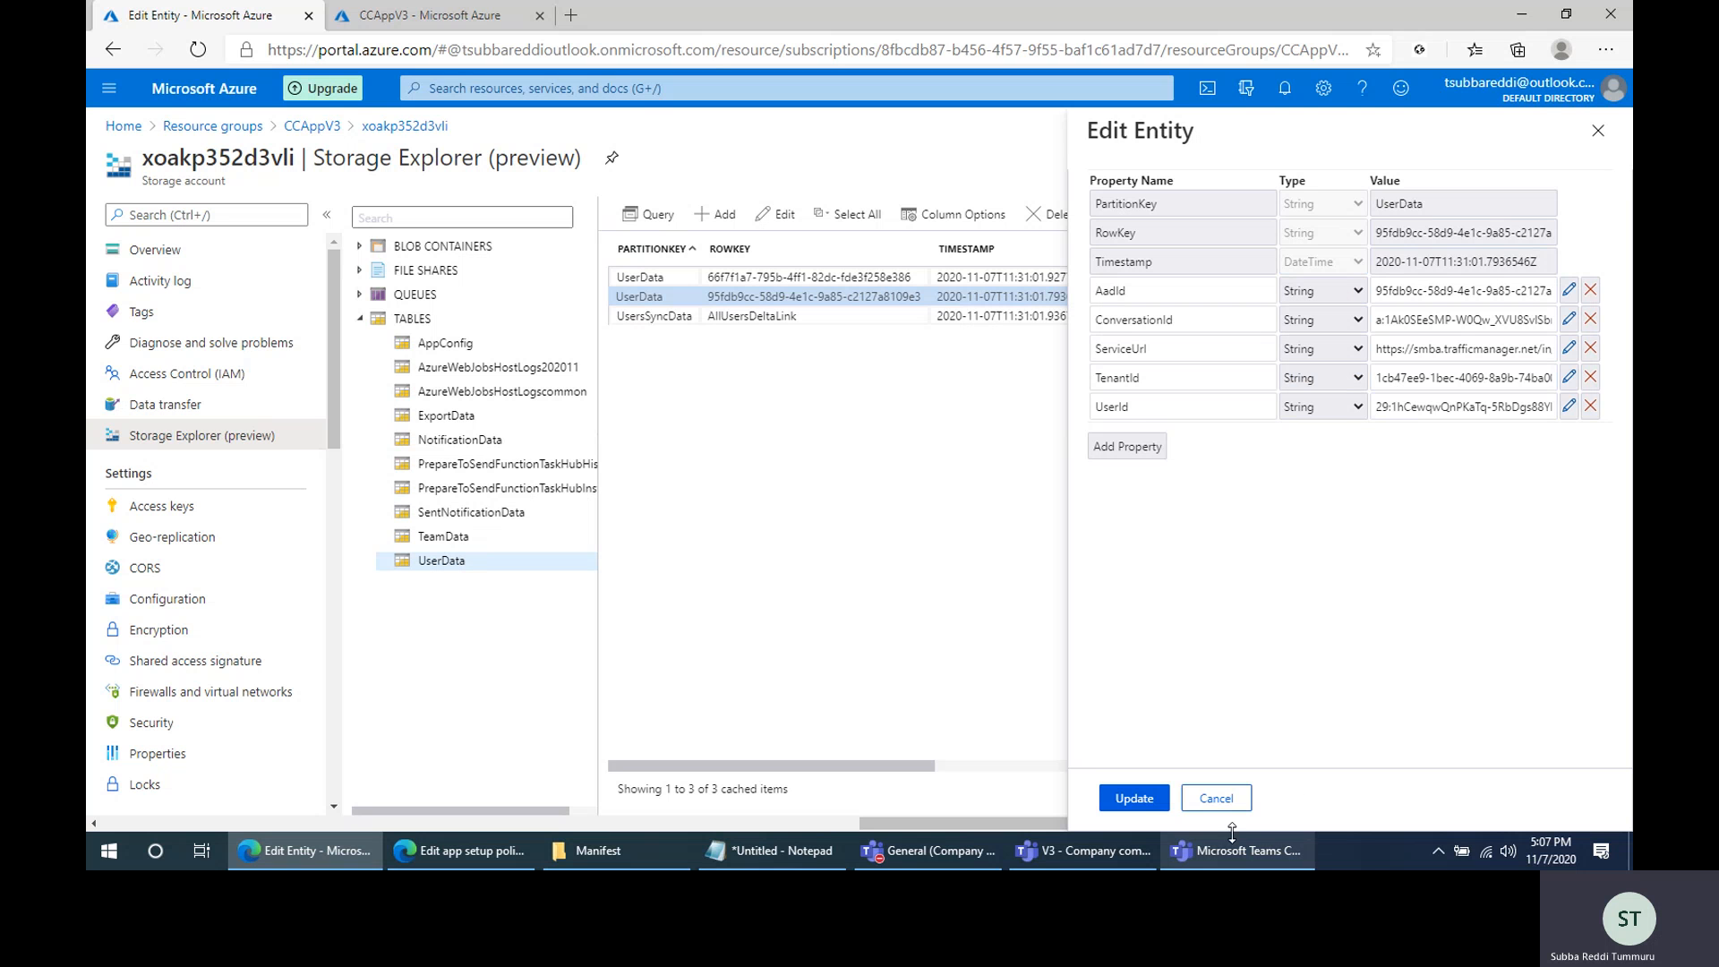
click(1241, 806)
Review the records in the TeamData, NotificationData and SentNotificationData tables
click(441, 539)
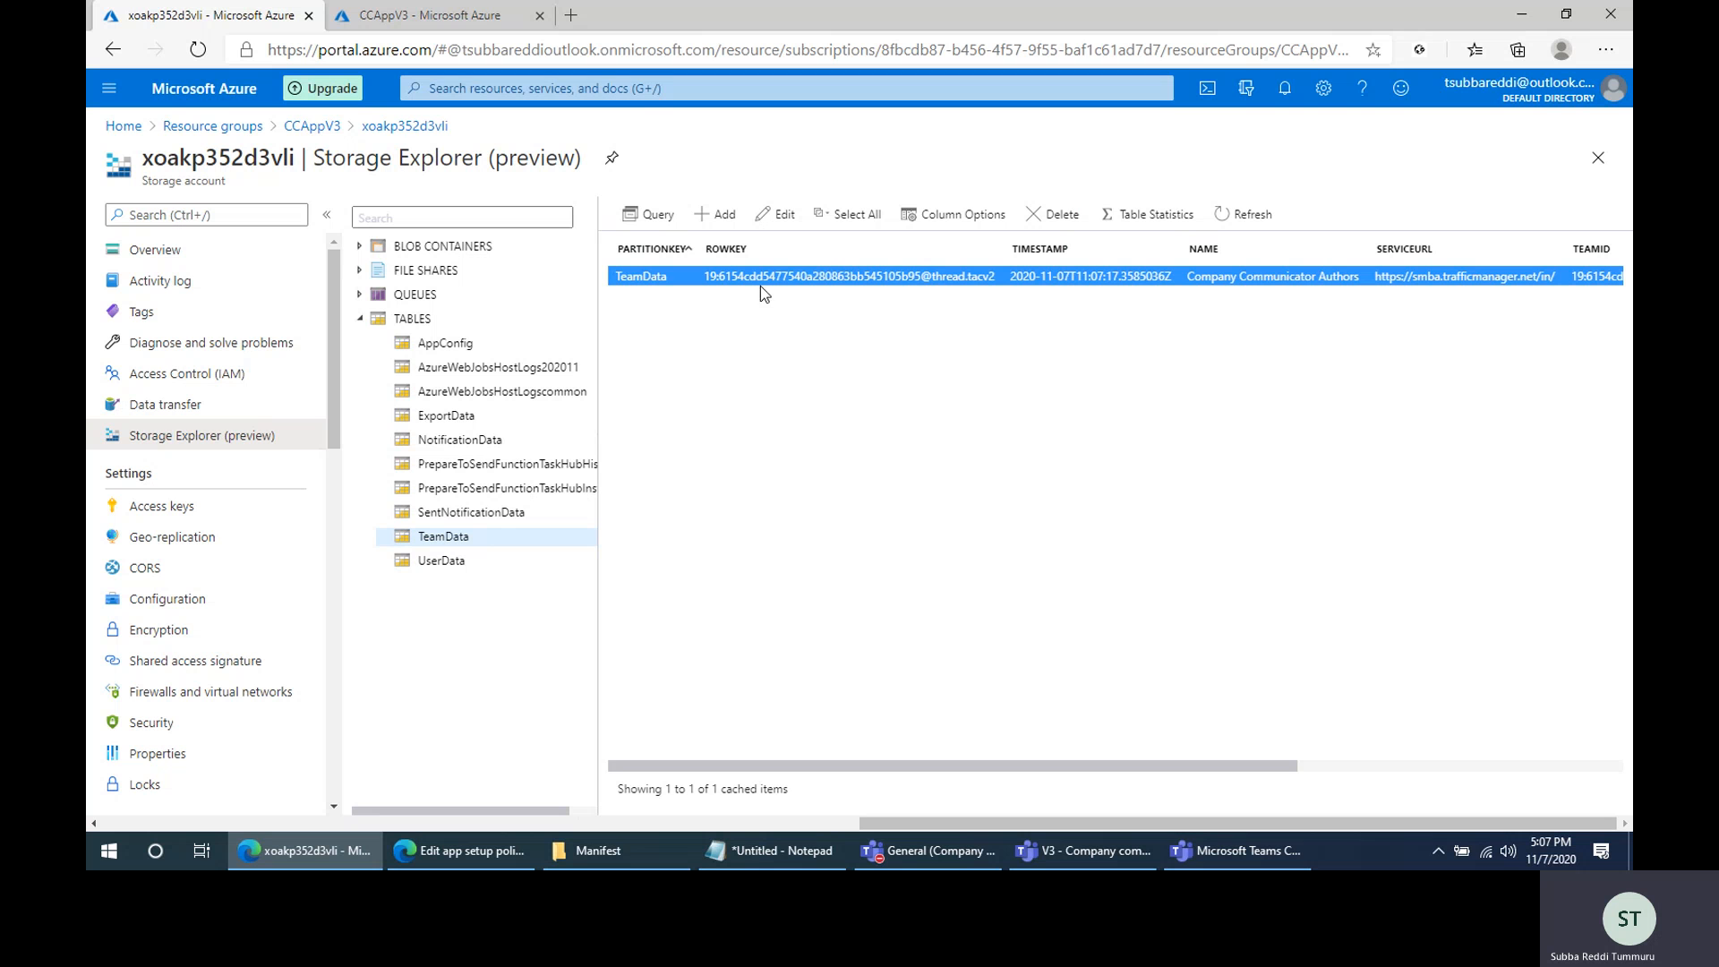
click(461, 440)
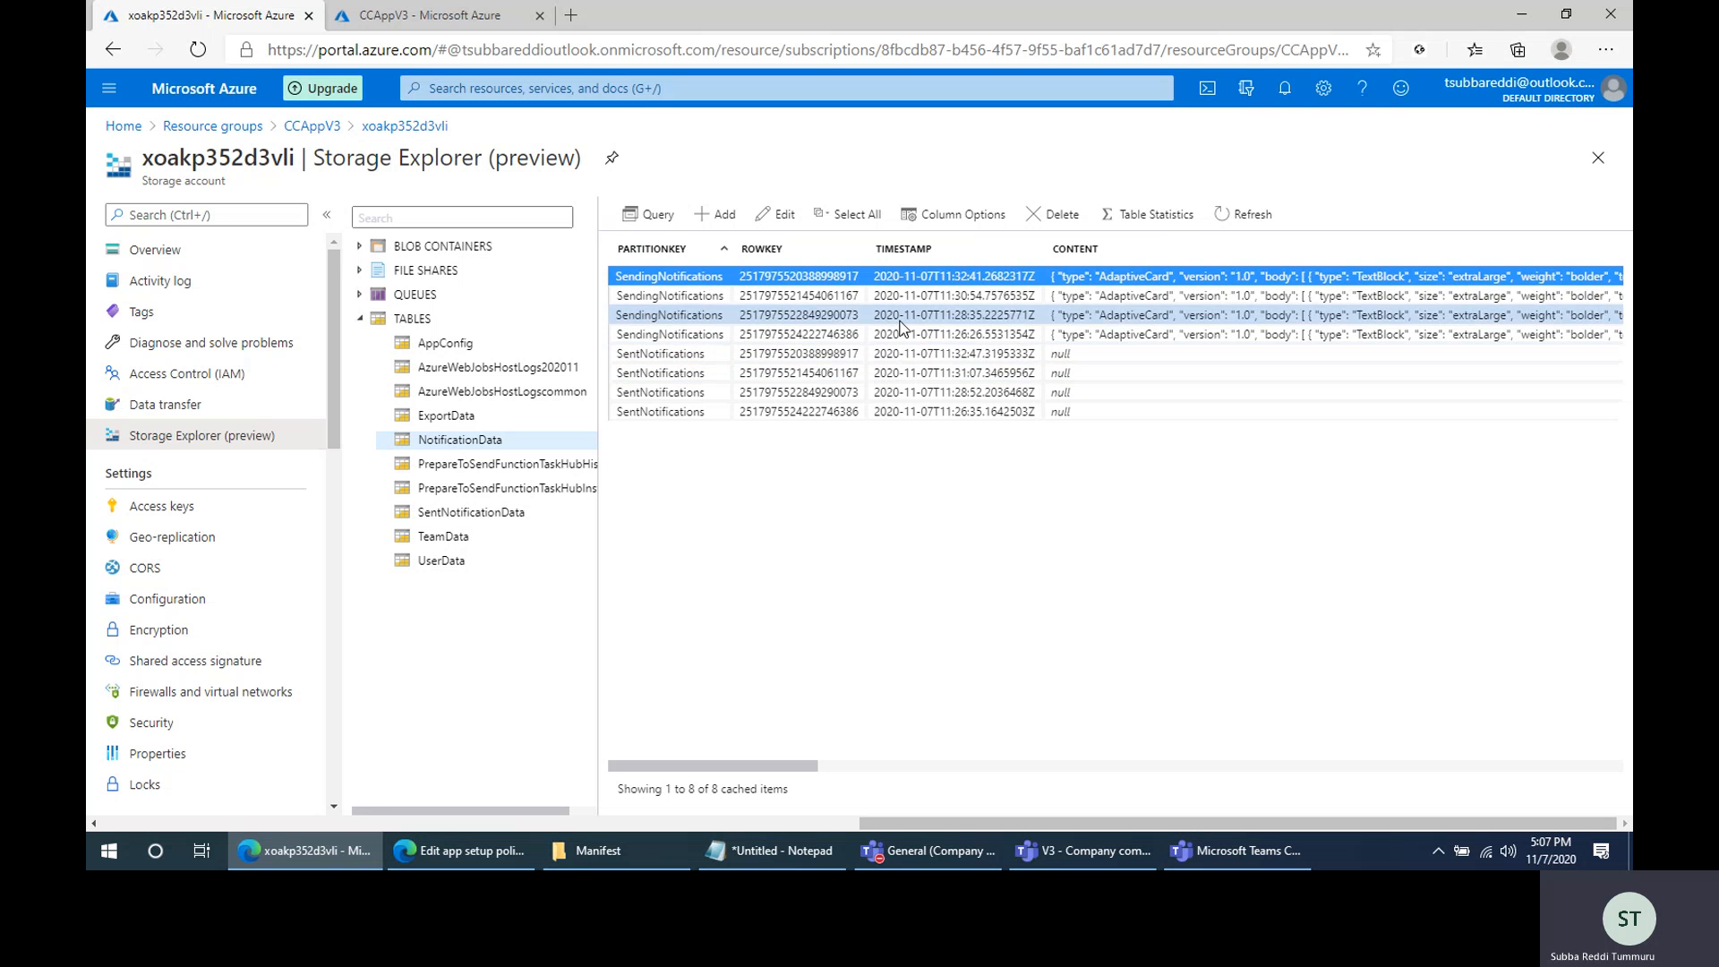
click(446, 516)
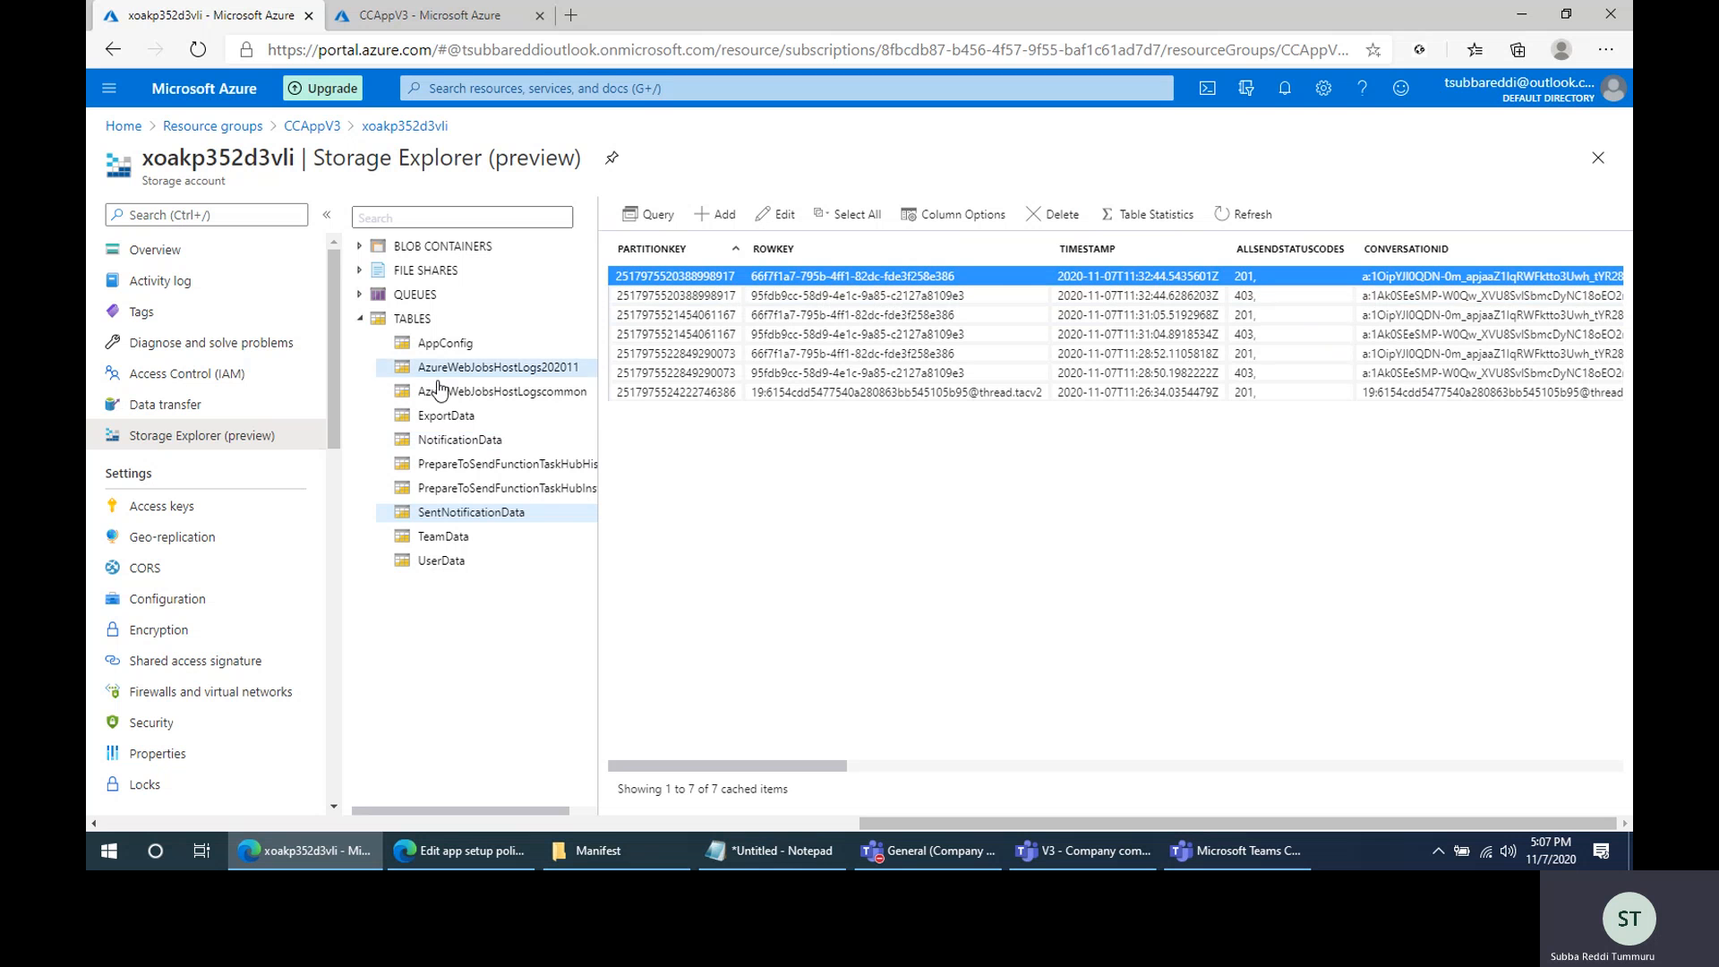
Open the latest SentNotificationData entity with status code 403 and examine its AllSendStatusCodes and ErrorMessage values
drag(759, 772, 837, 770)
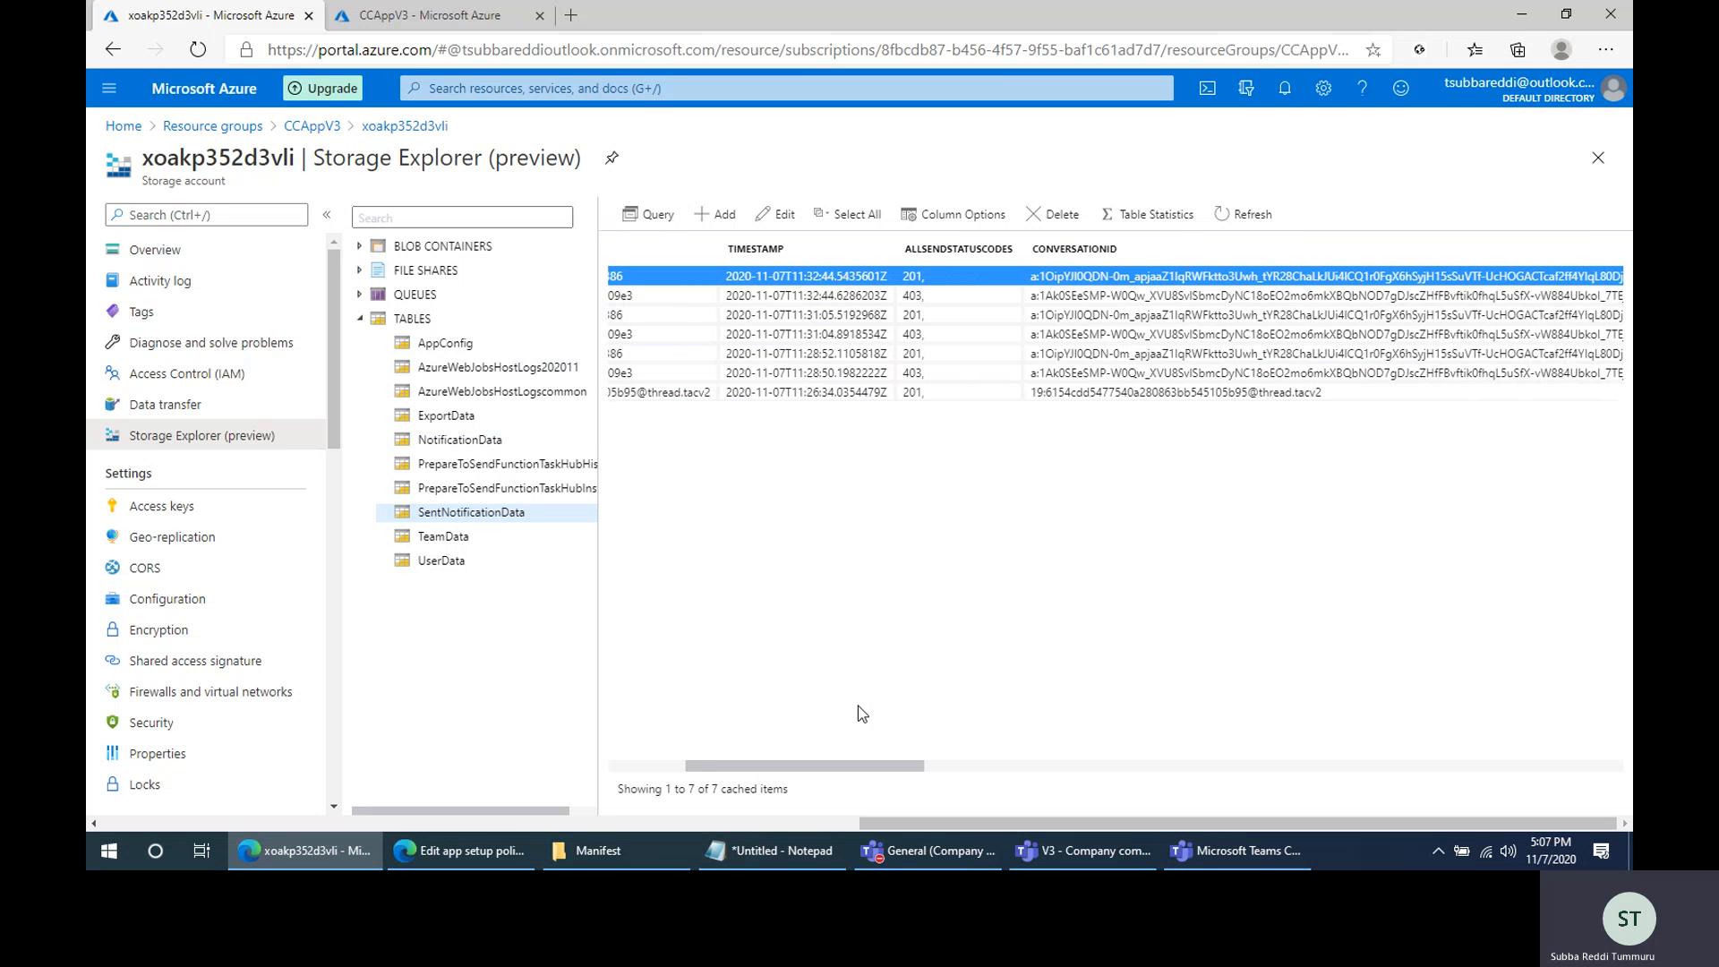
double_click(950, 295)
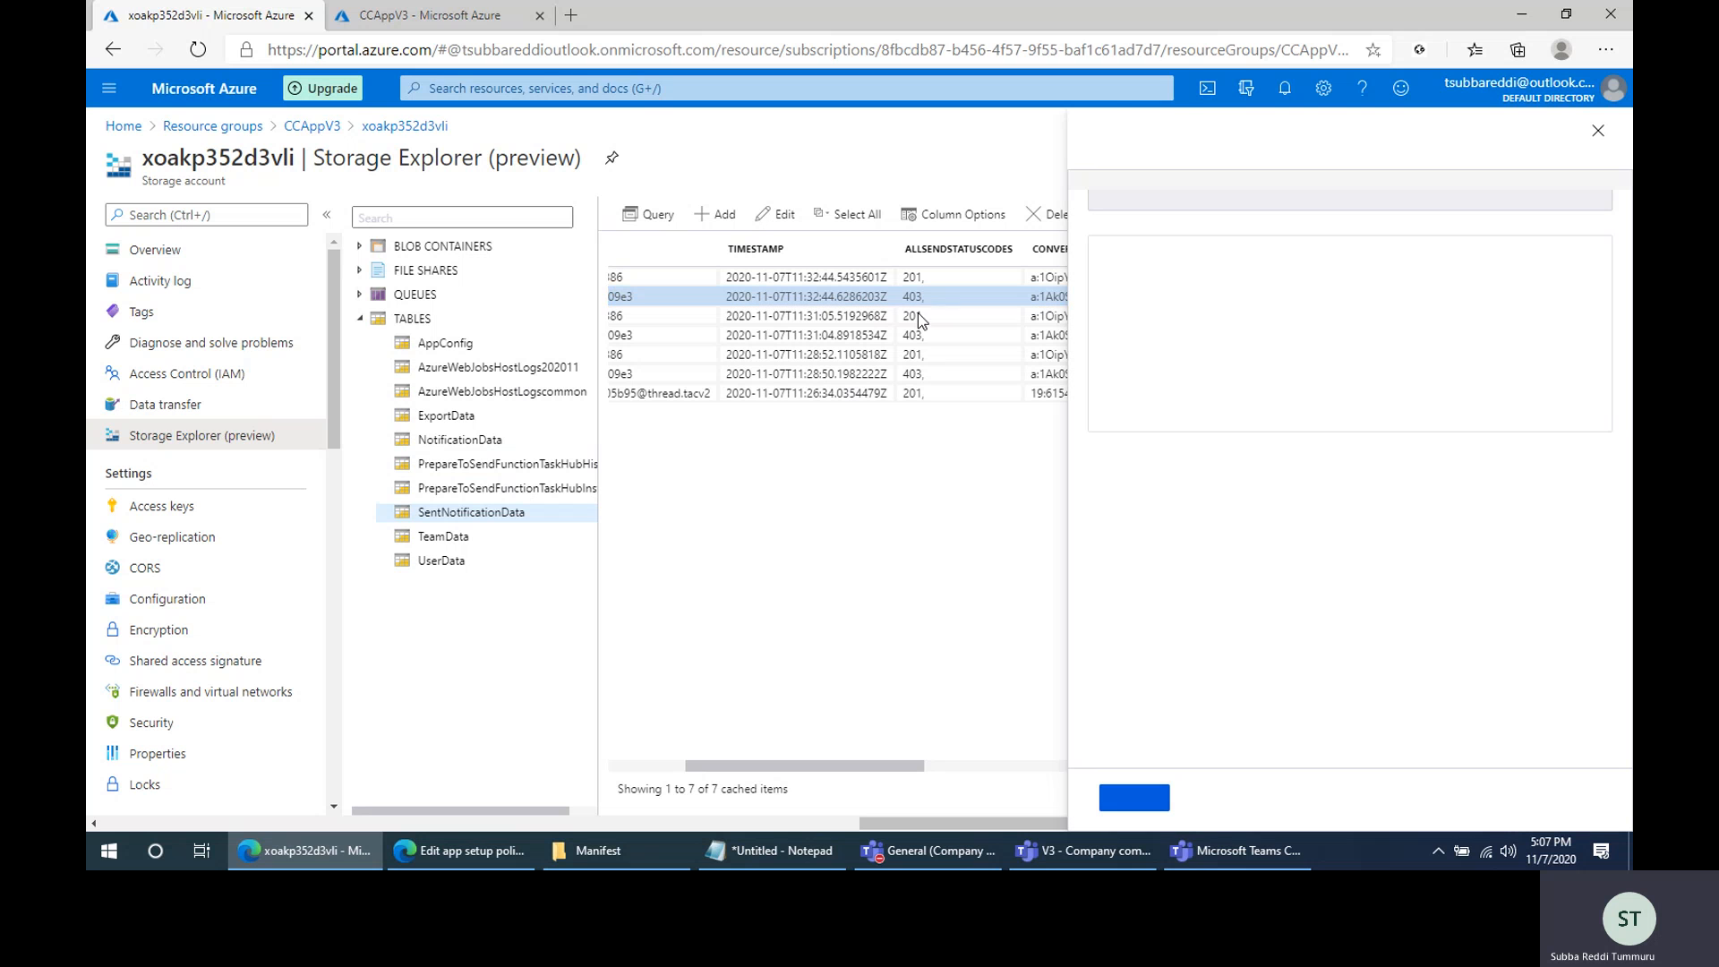
drag(1423, 288, 1318, 288)
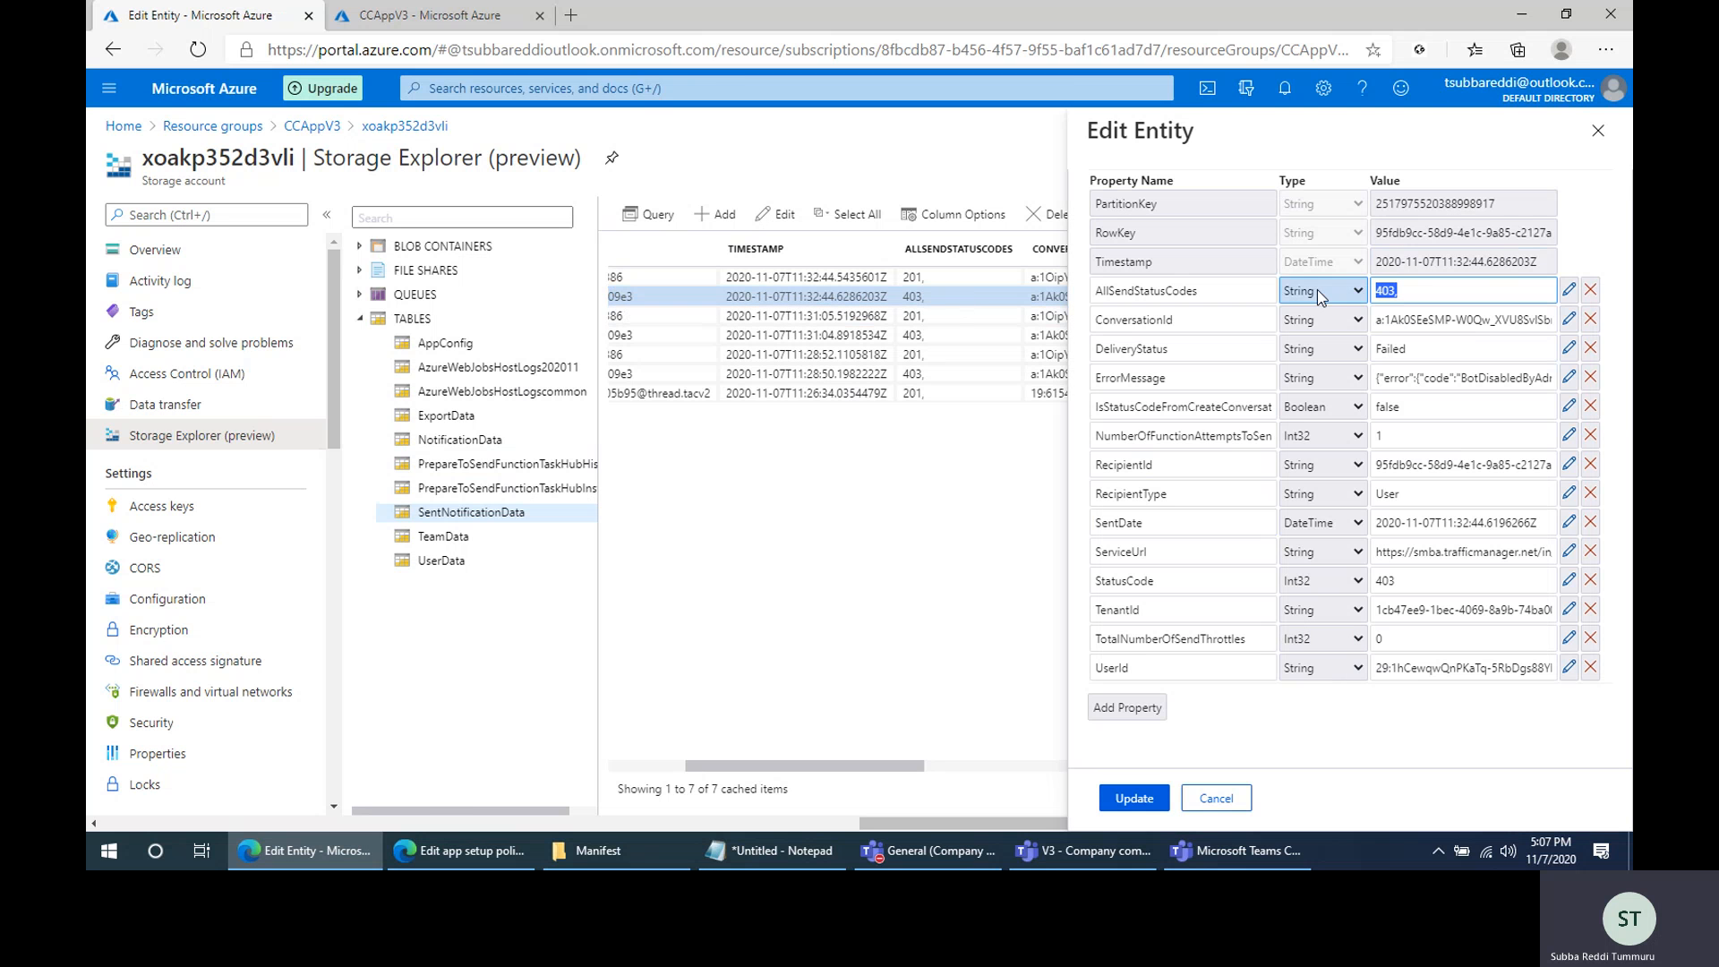
double_click(1506, 377)
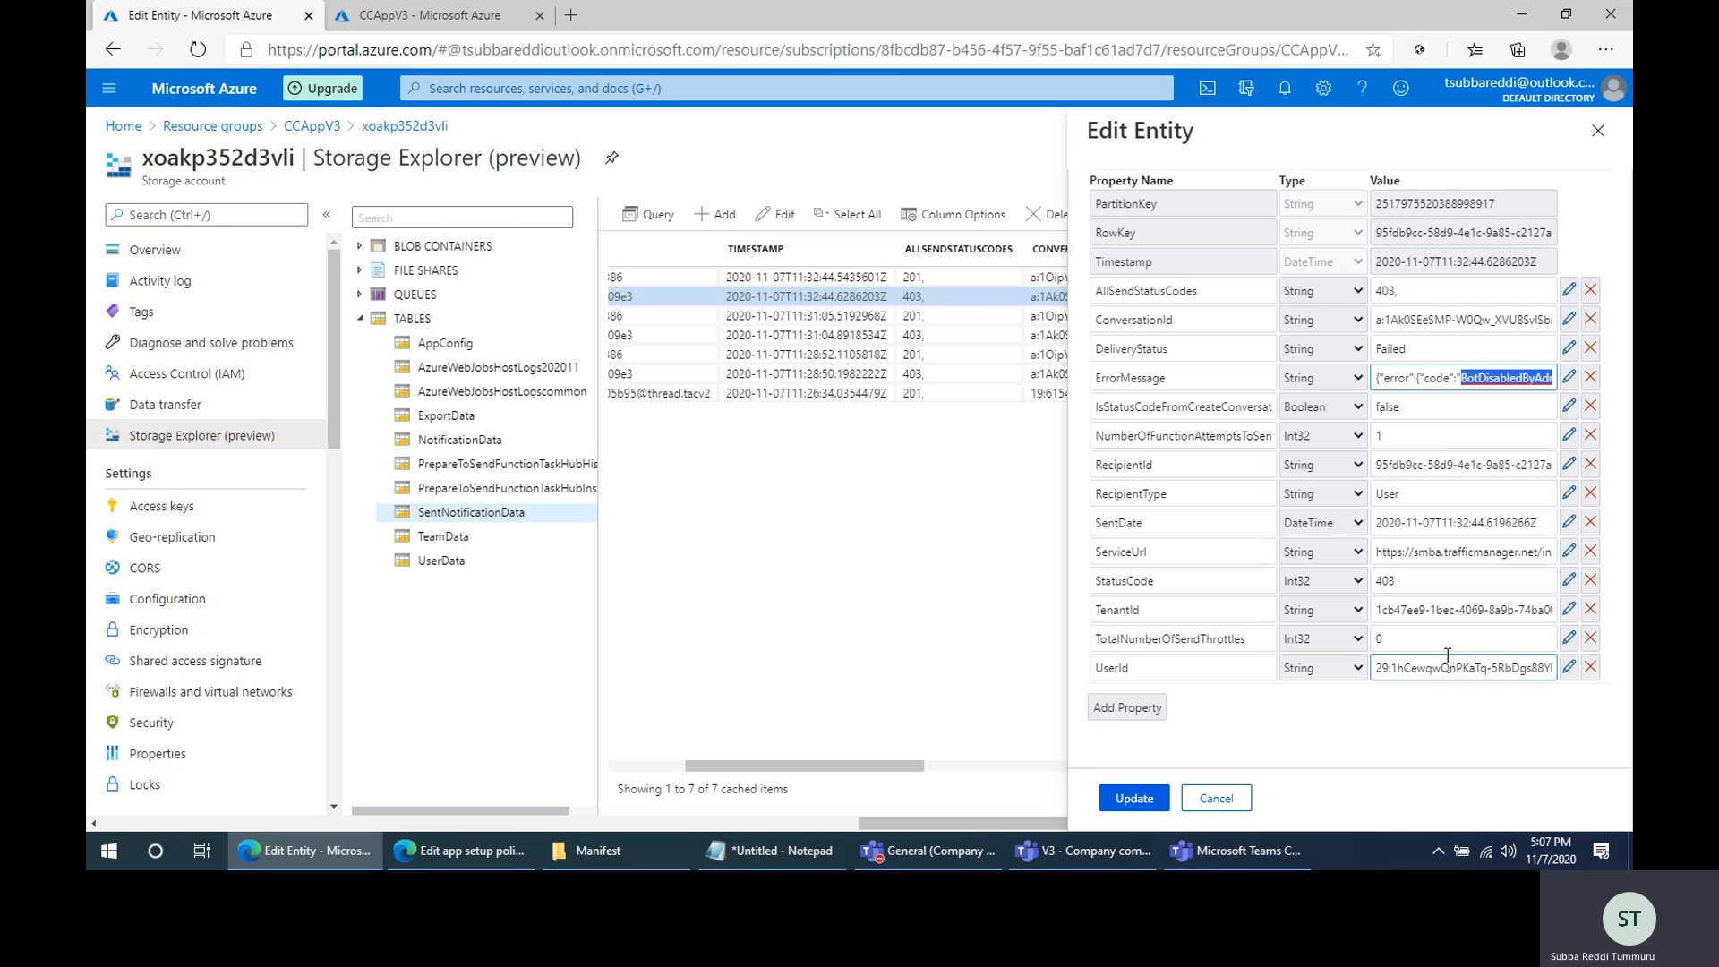
Switch to the Teams admin center and review the app settings of Permission Policy 1 under the app permission policies
click(476, 863)
click(224, 526)
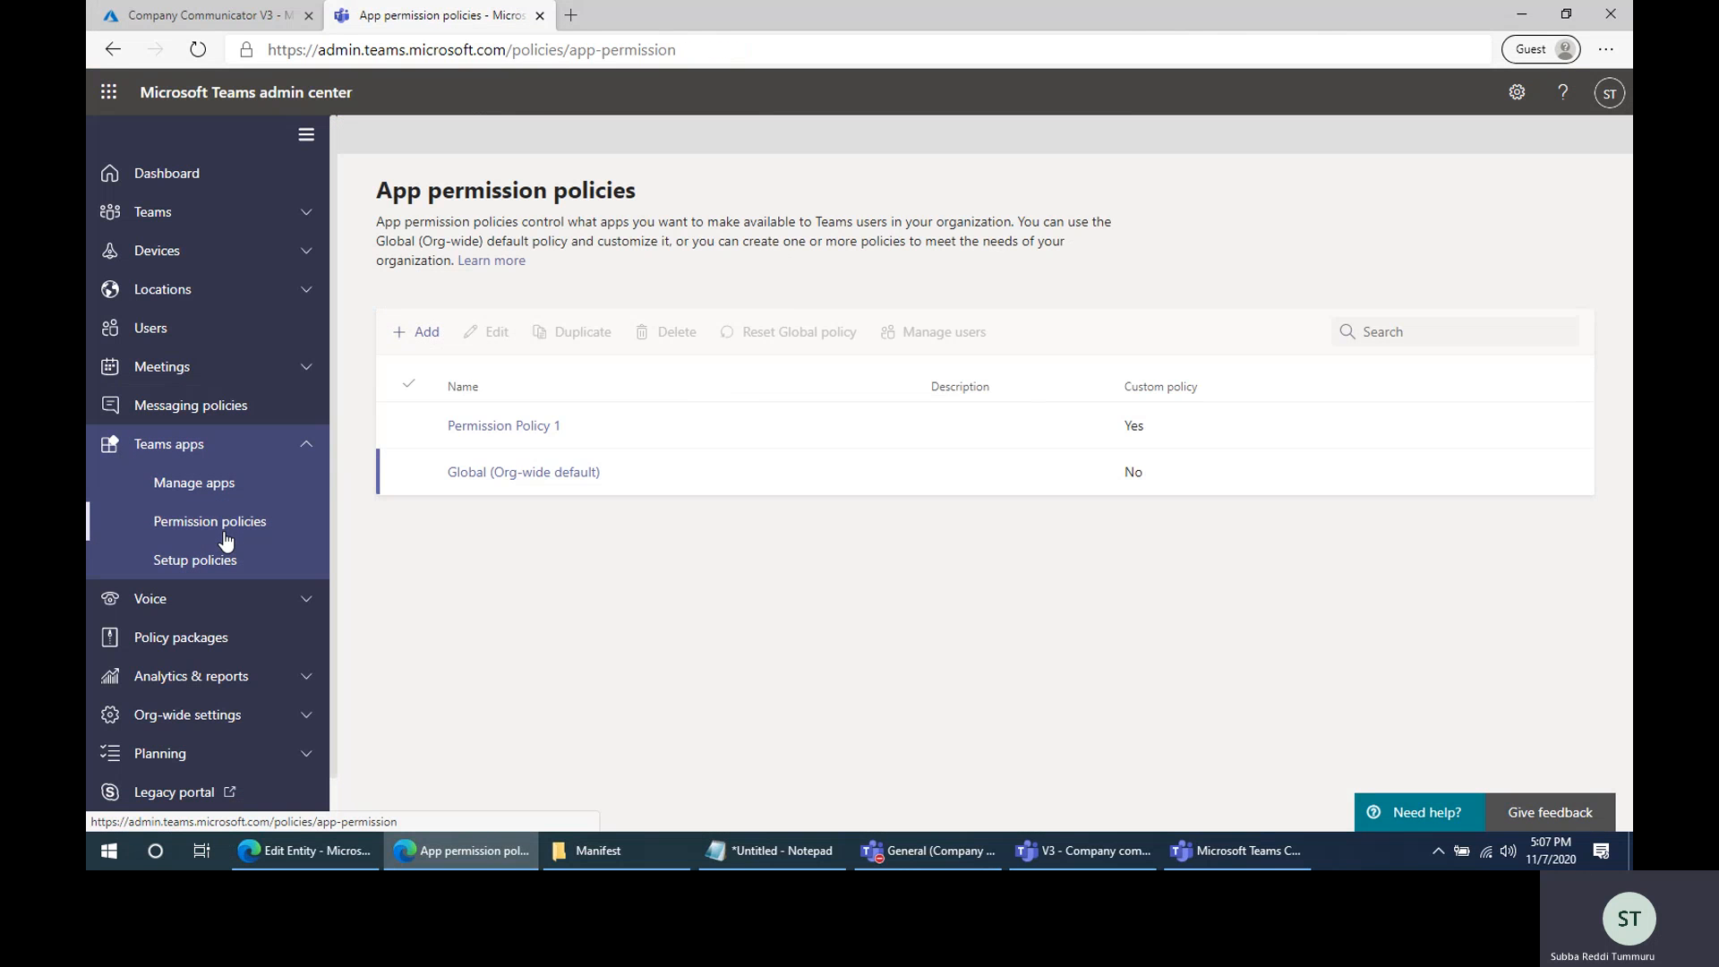
click(224, 537)
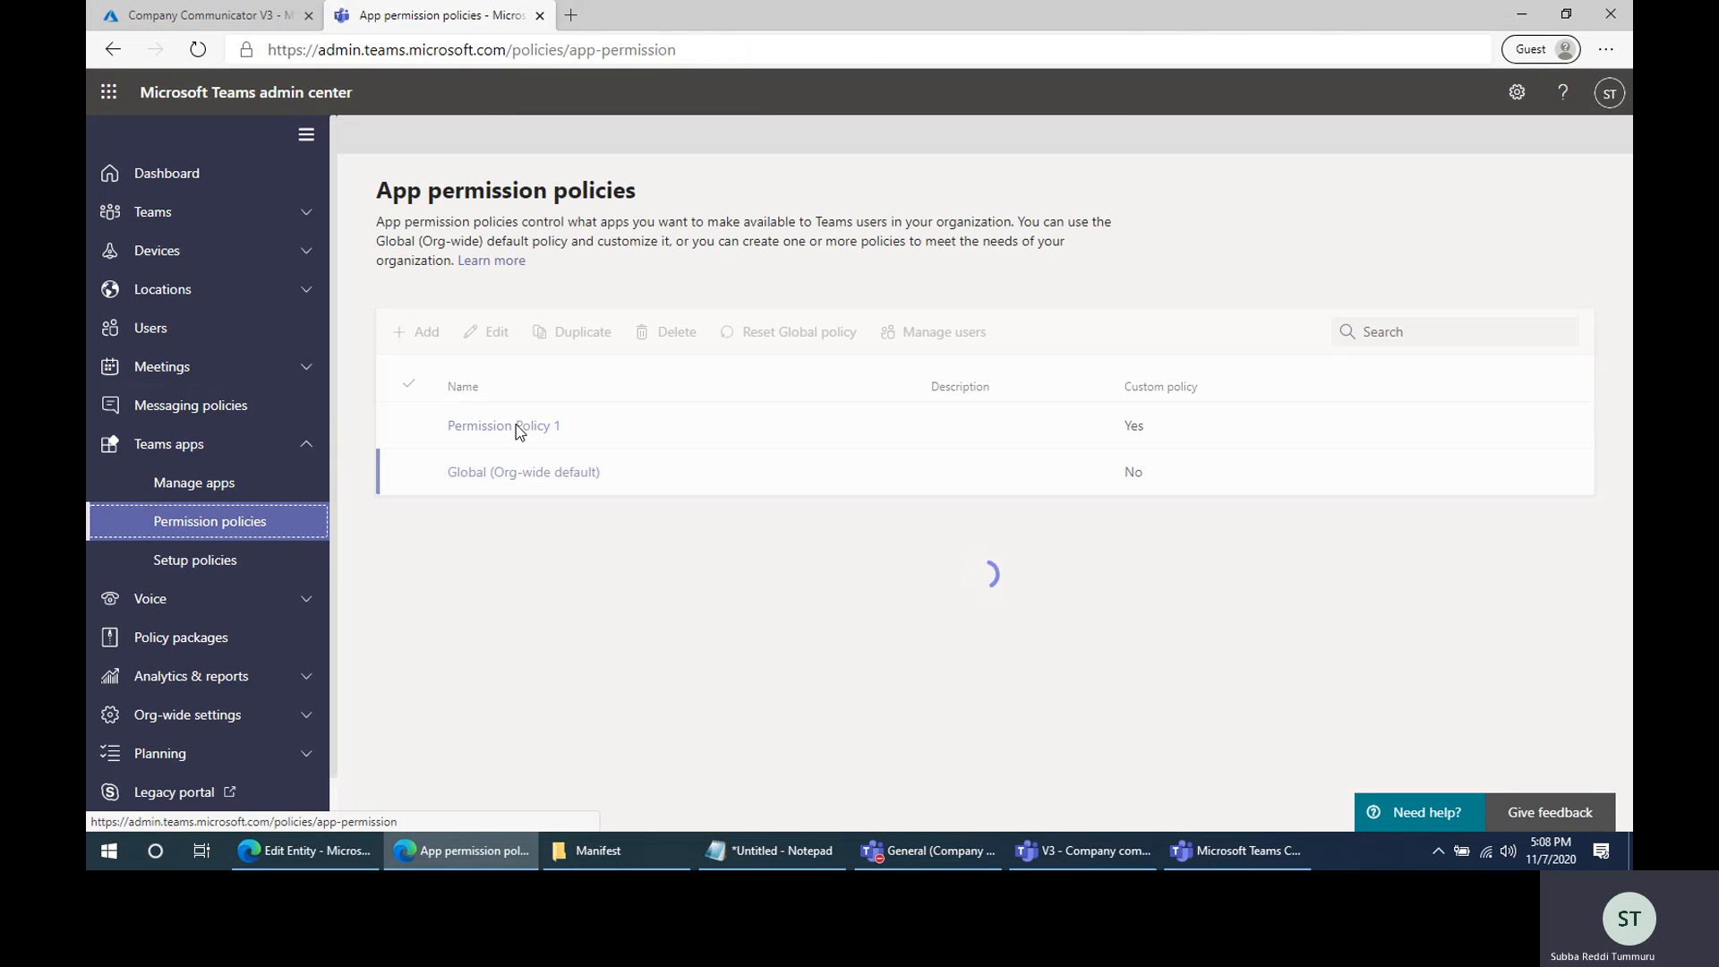
click(518, 428)
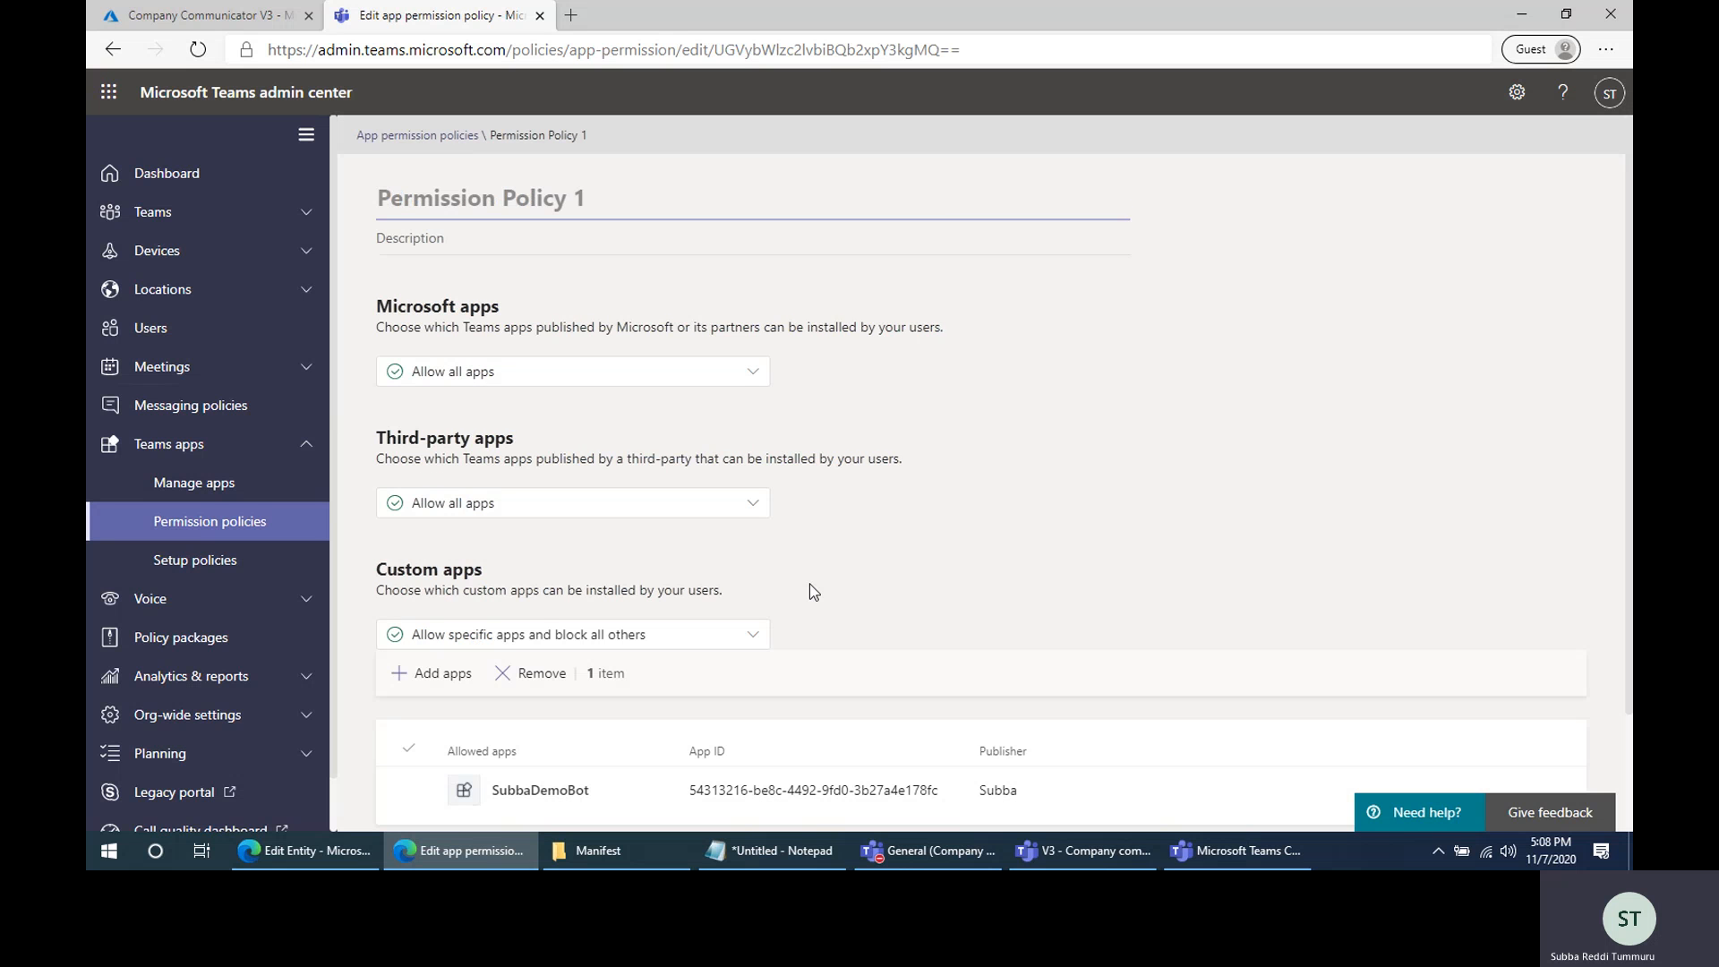
scroll(810, 600, down, 2)
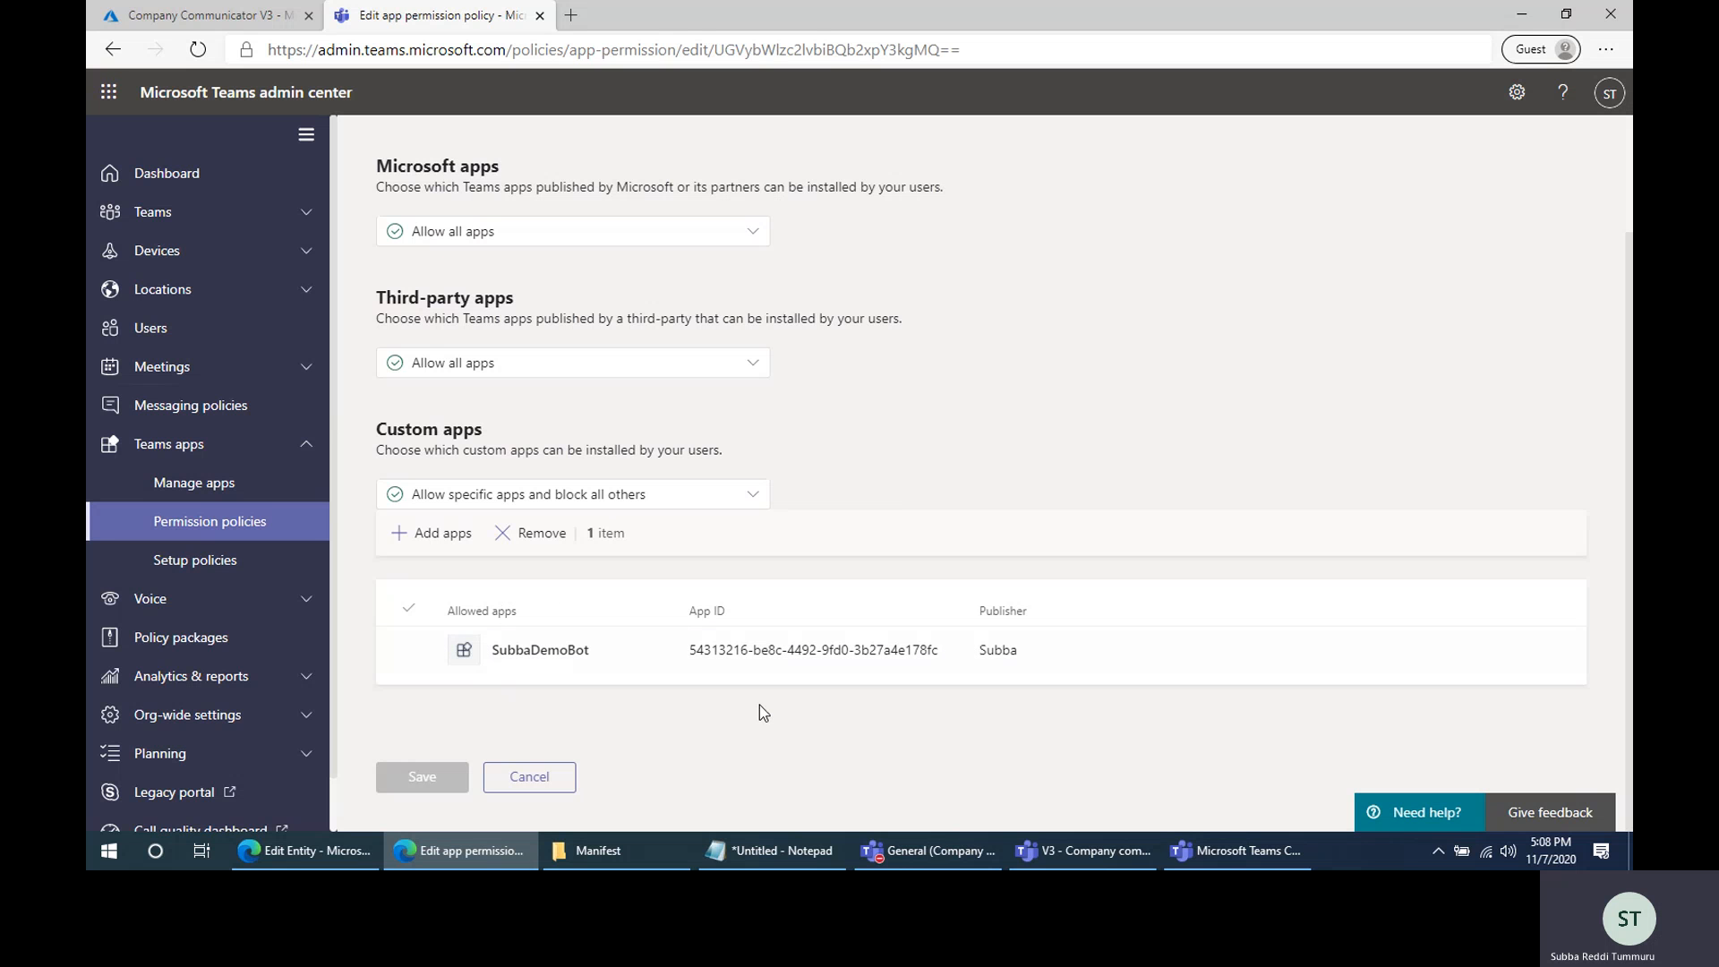
scroll(721, 667, up, 2)
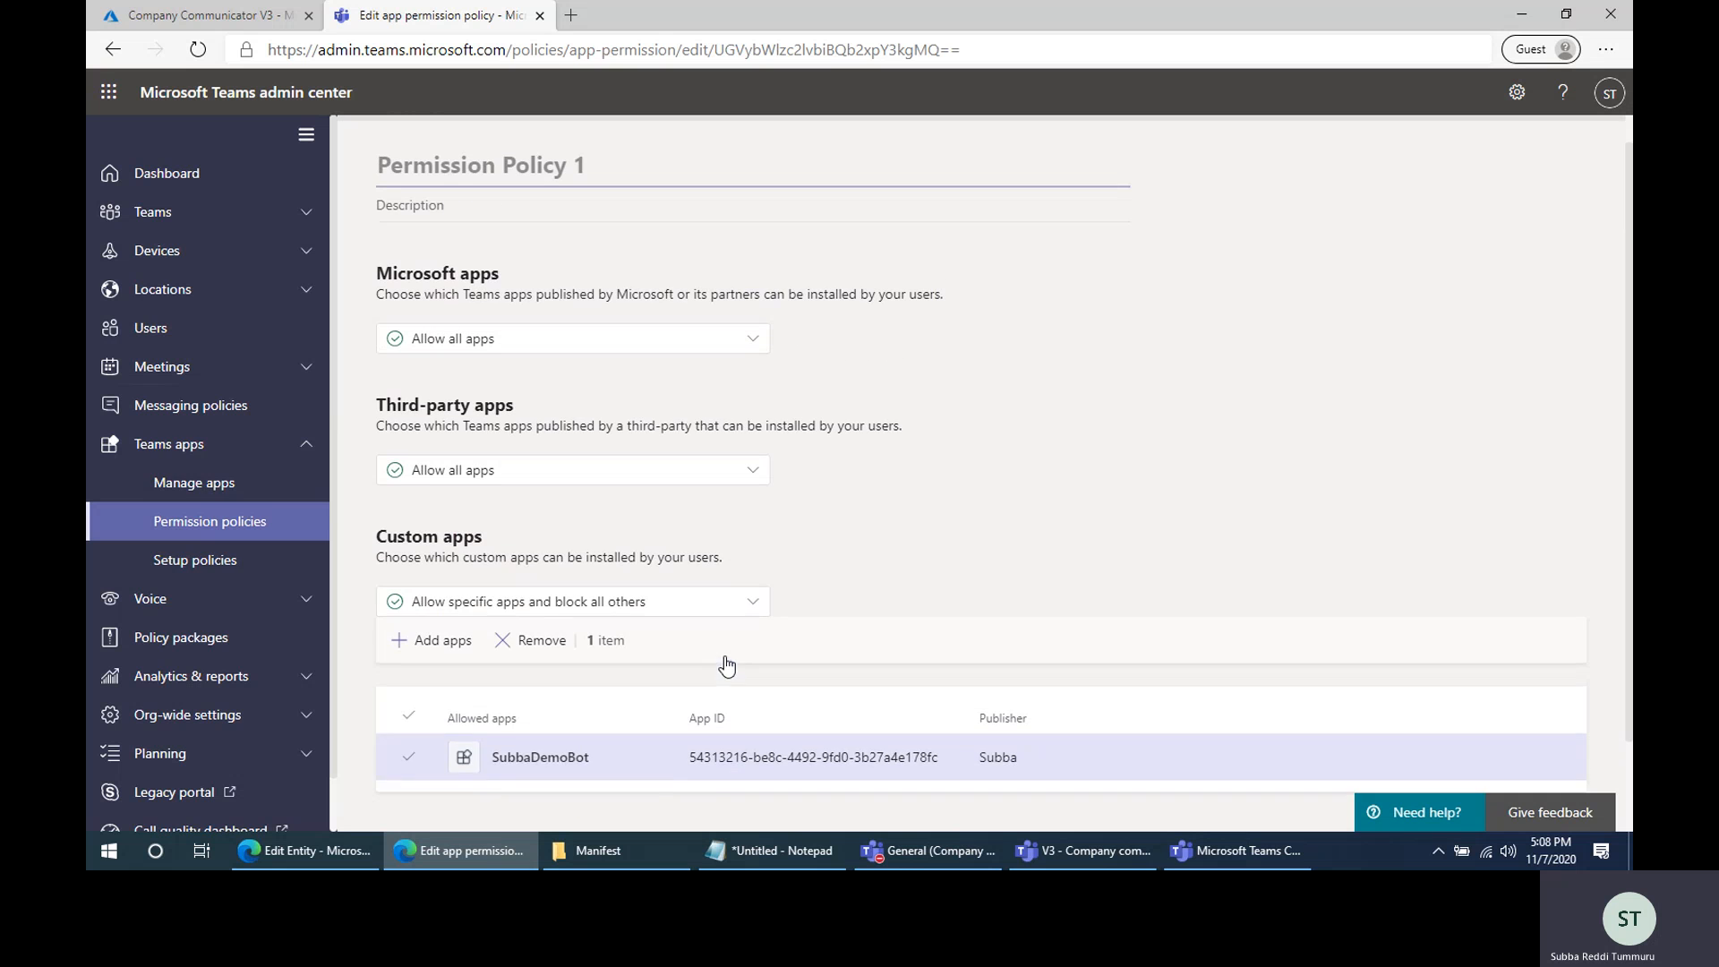
Open the profile of the user whose delivery failed and review the policies assigned to that user
click(170, 329)
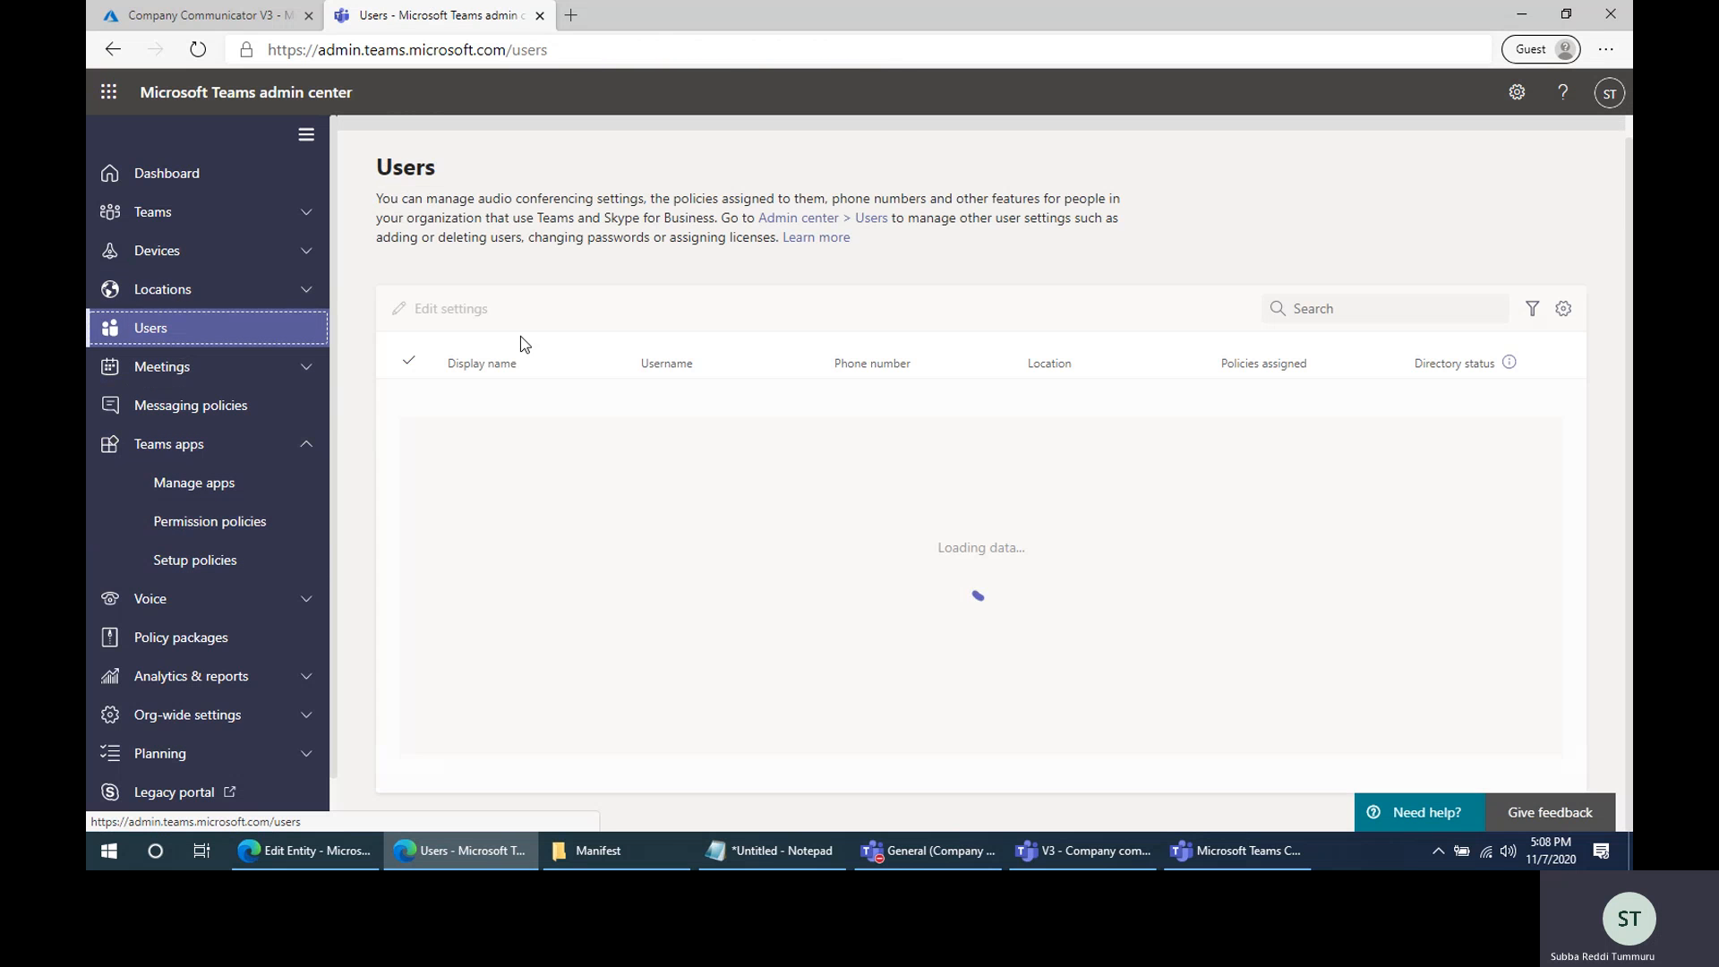
click(498, 473)
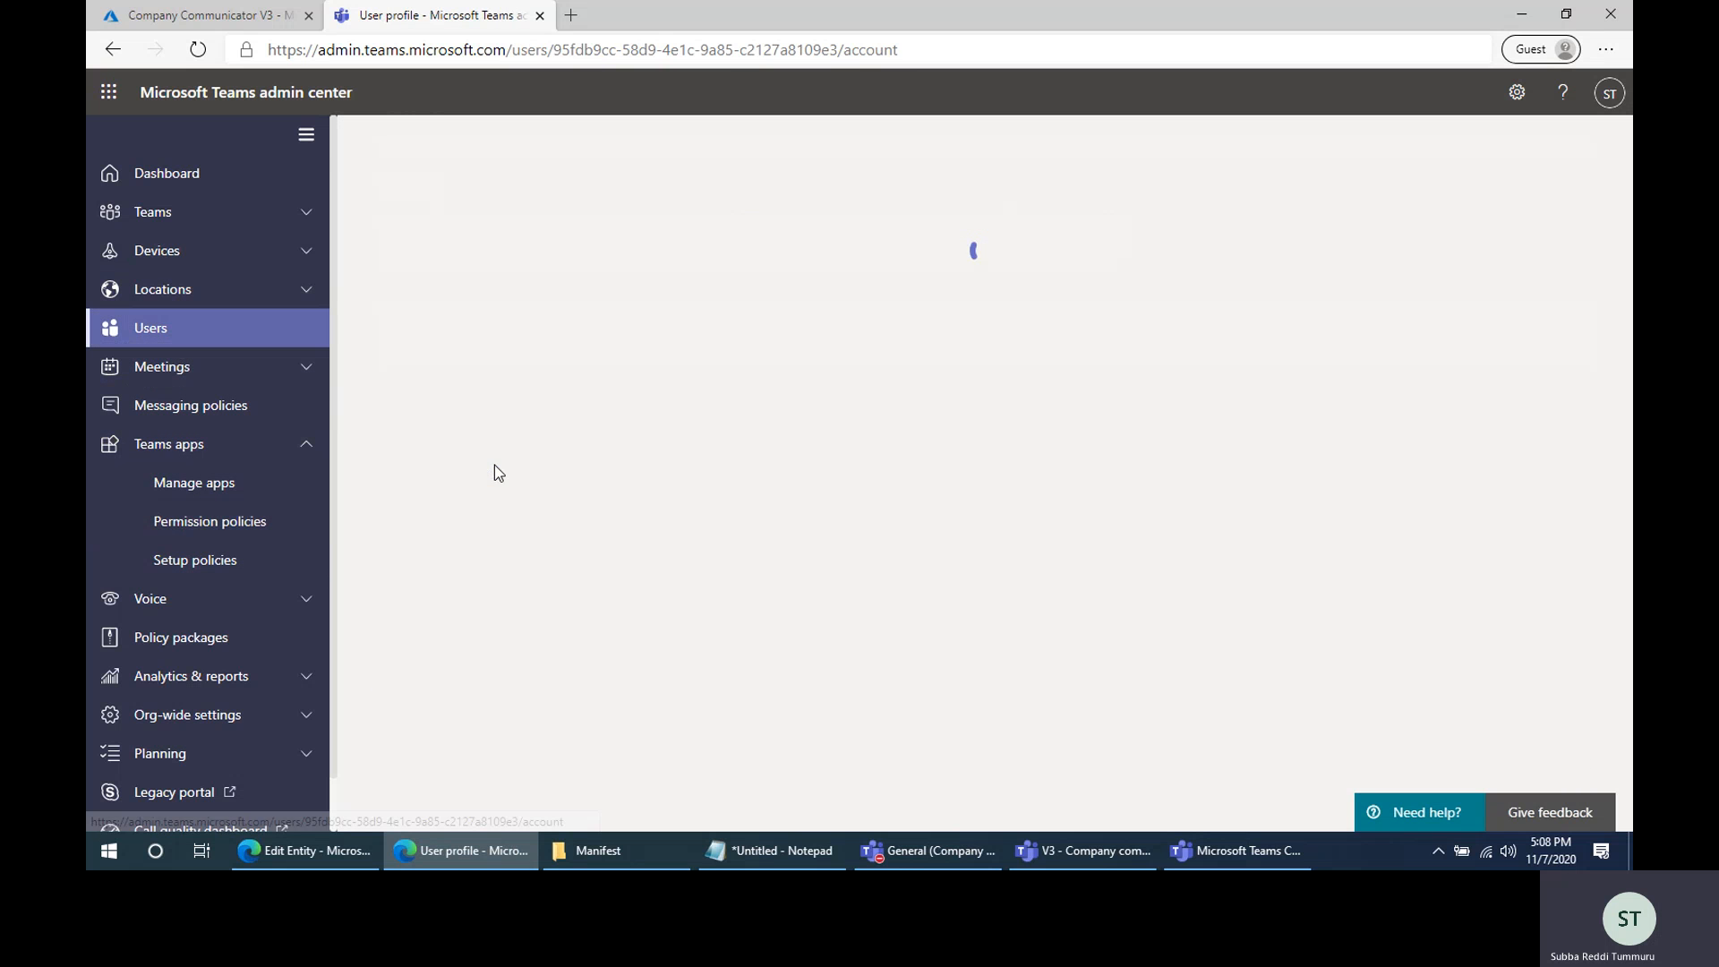
scroll(832, 613, down, 2)
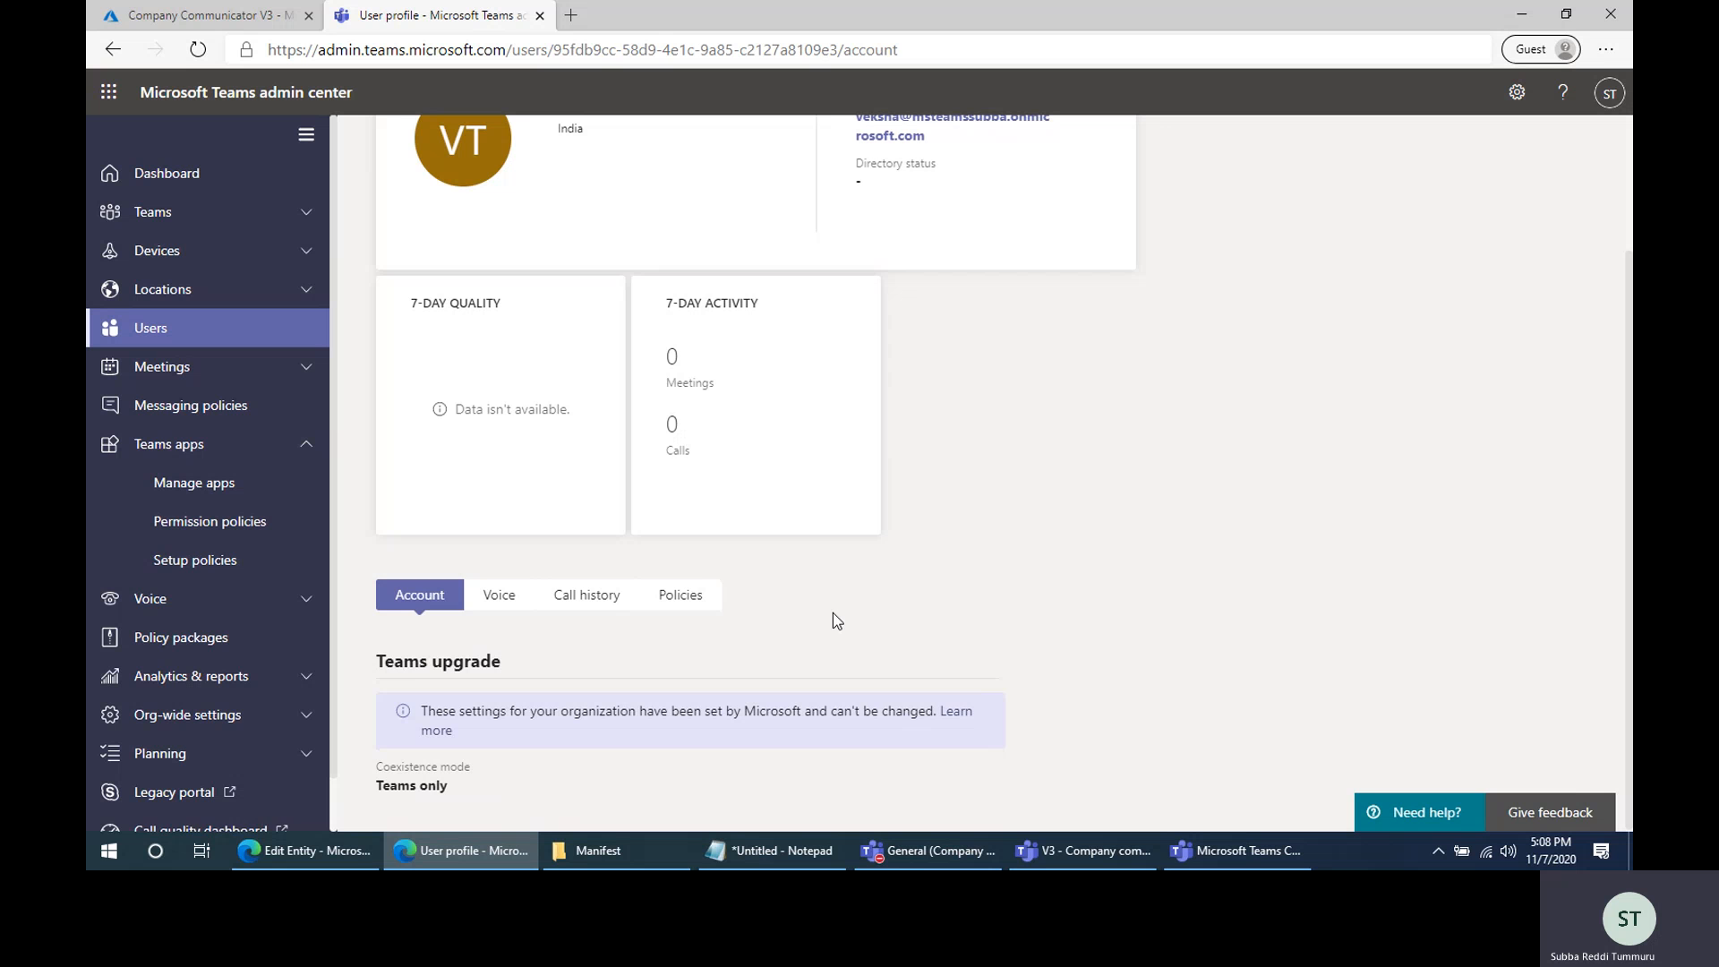
click(680, 595)
scroll(599, 627, down, 5)
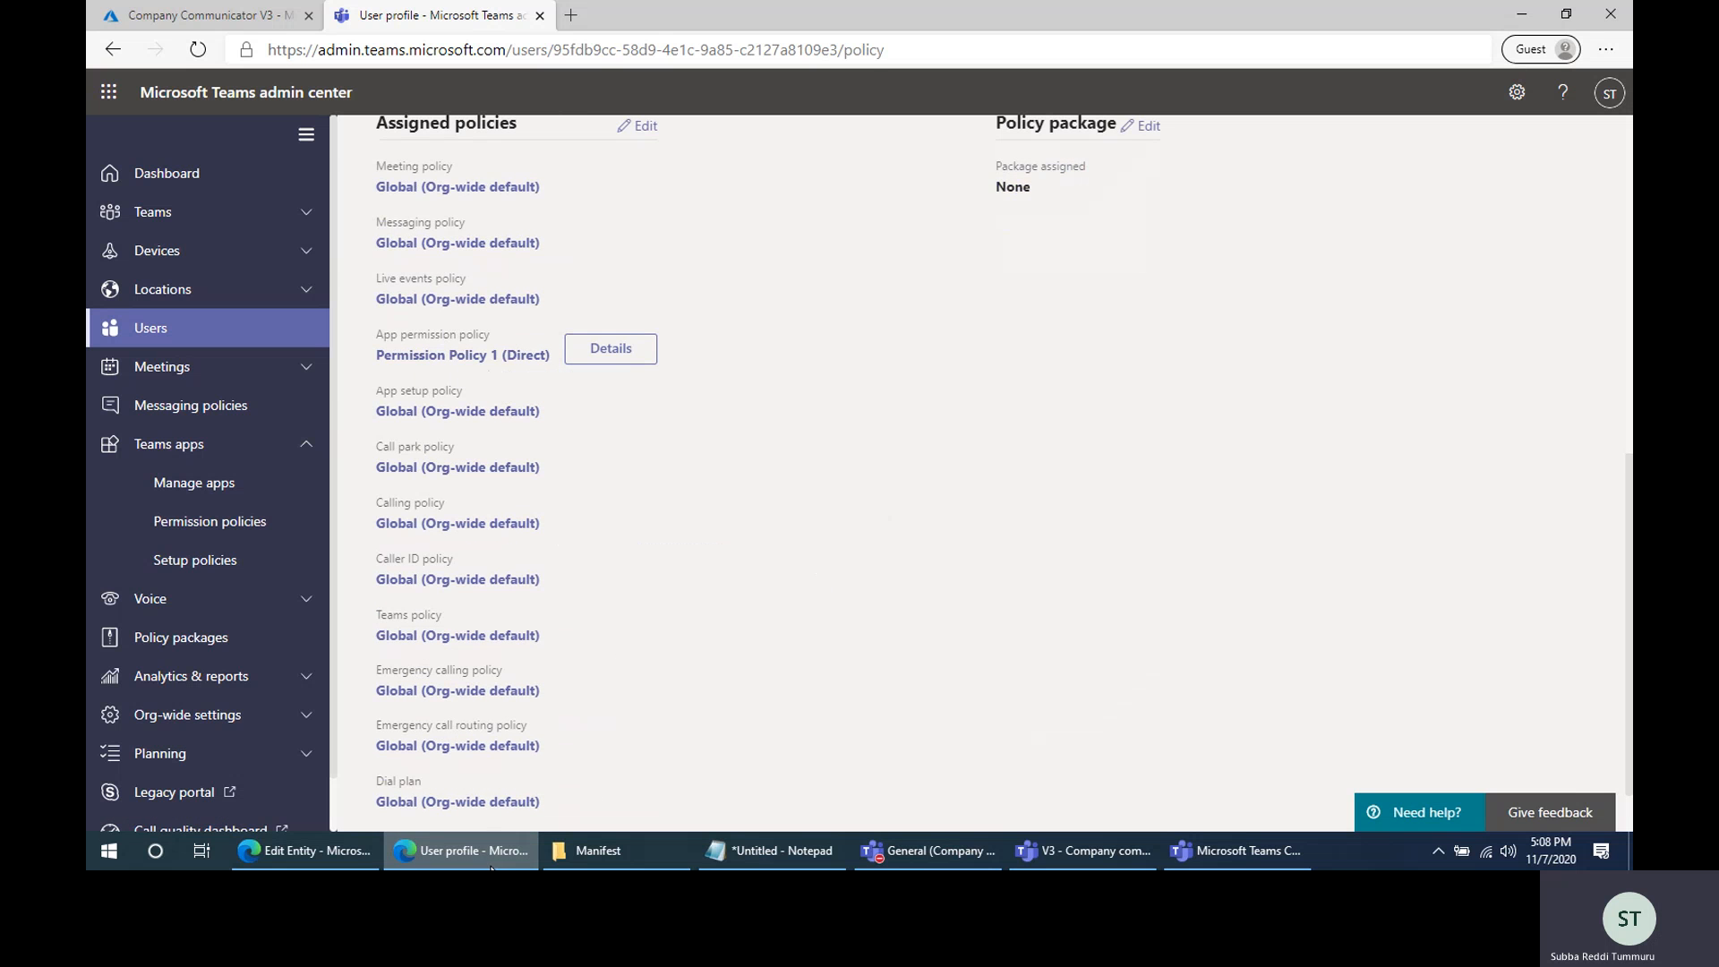
Recheck the failed entity's ErrorMessage in the Azure portal, close the entity without updating, and check the sent messages in Teams
click(304, 850)
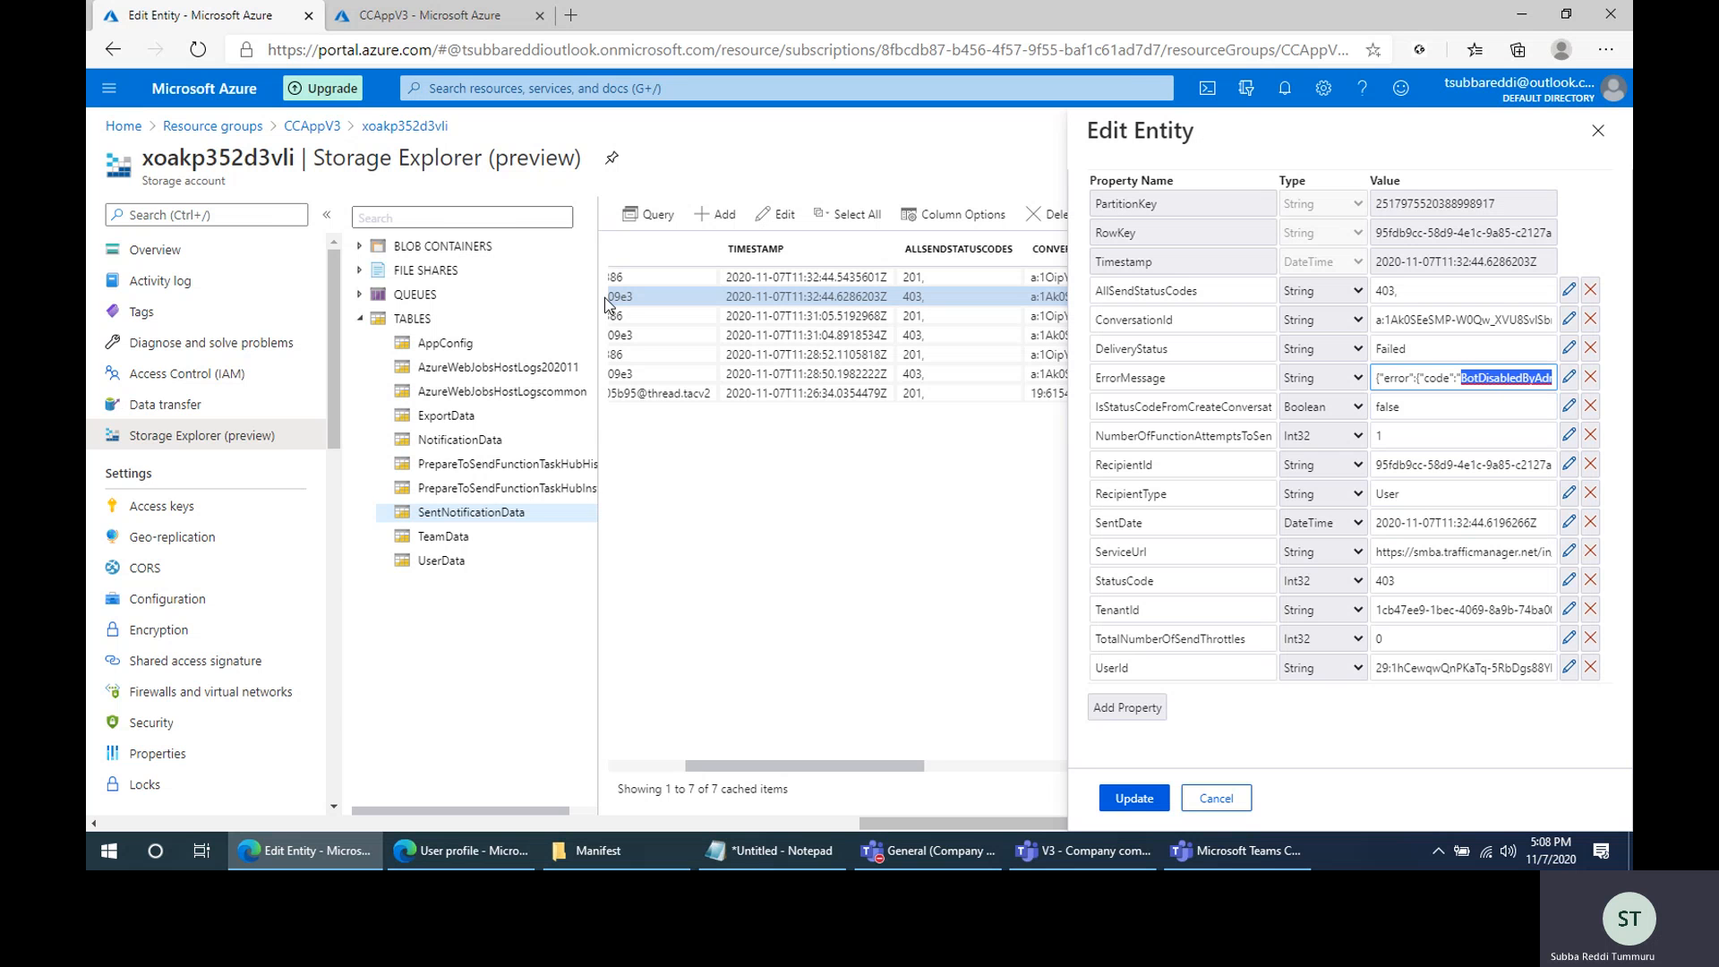
triple_click(1434, 379)
click(1435, 379)
click(1228, 799)
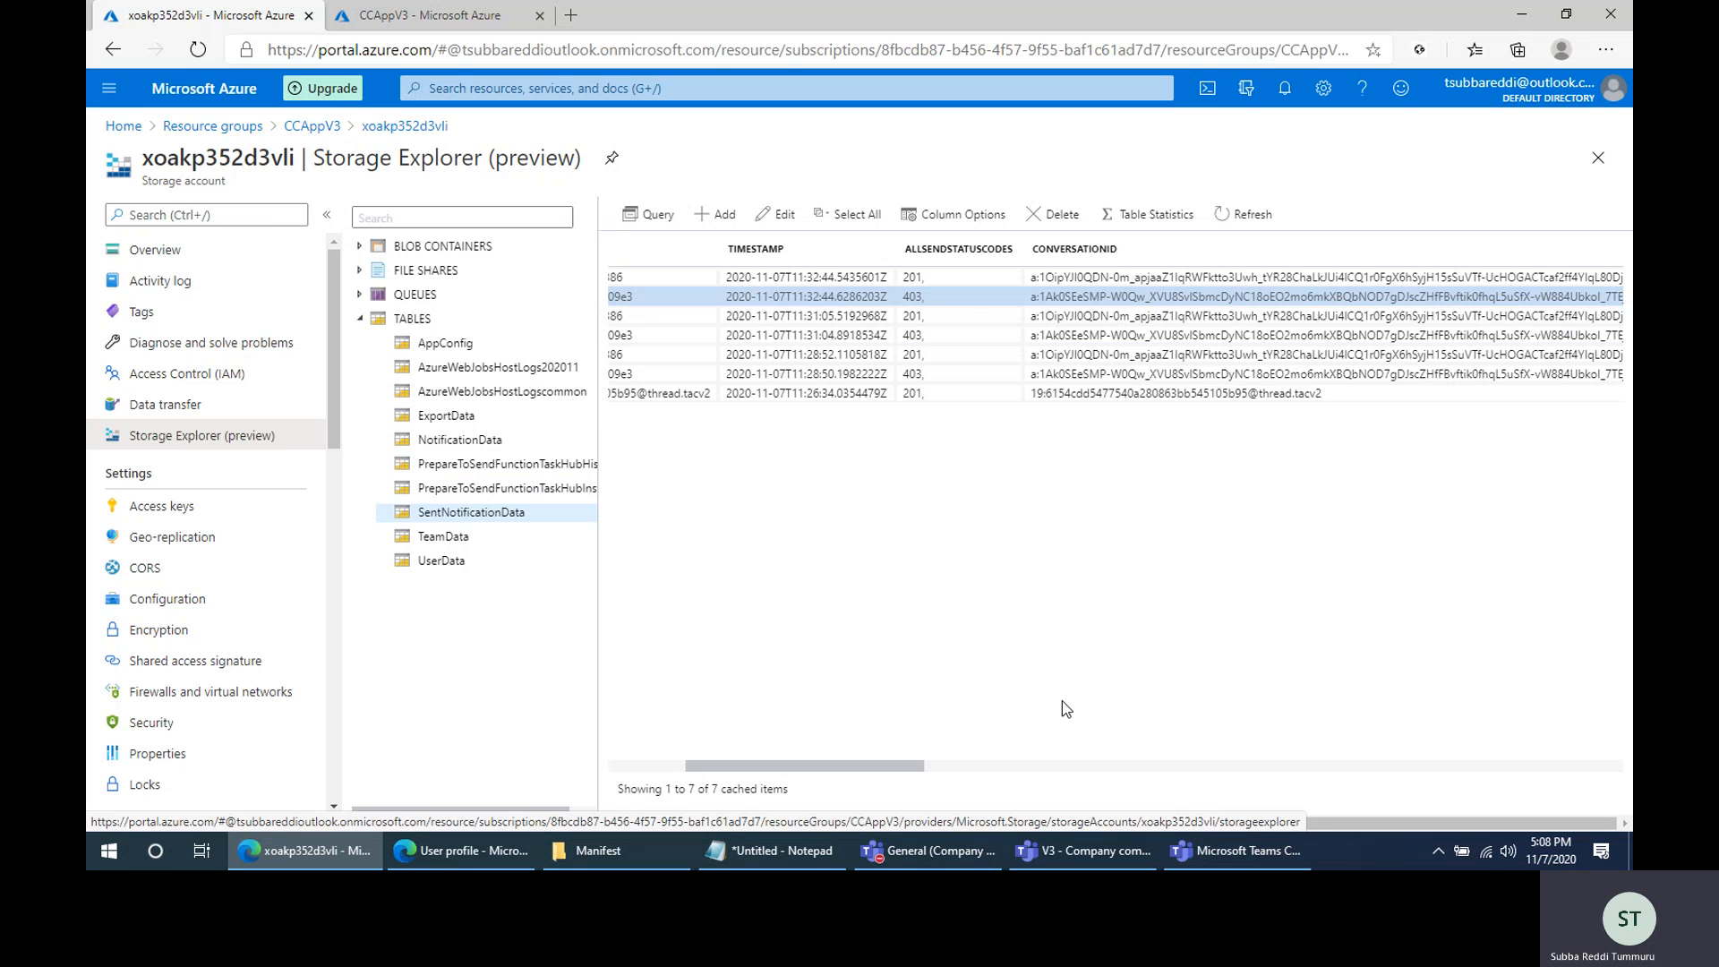
click(954, 854)
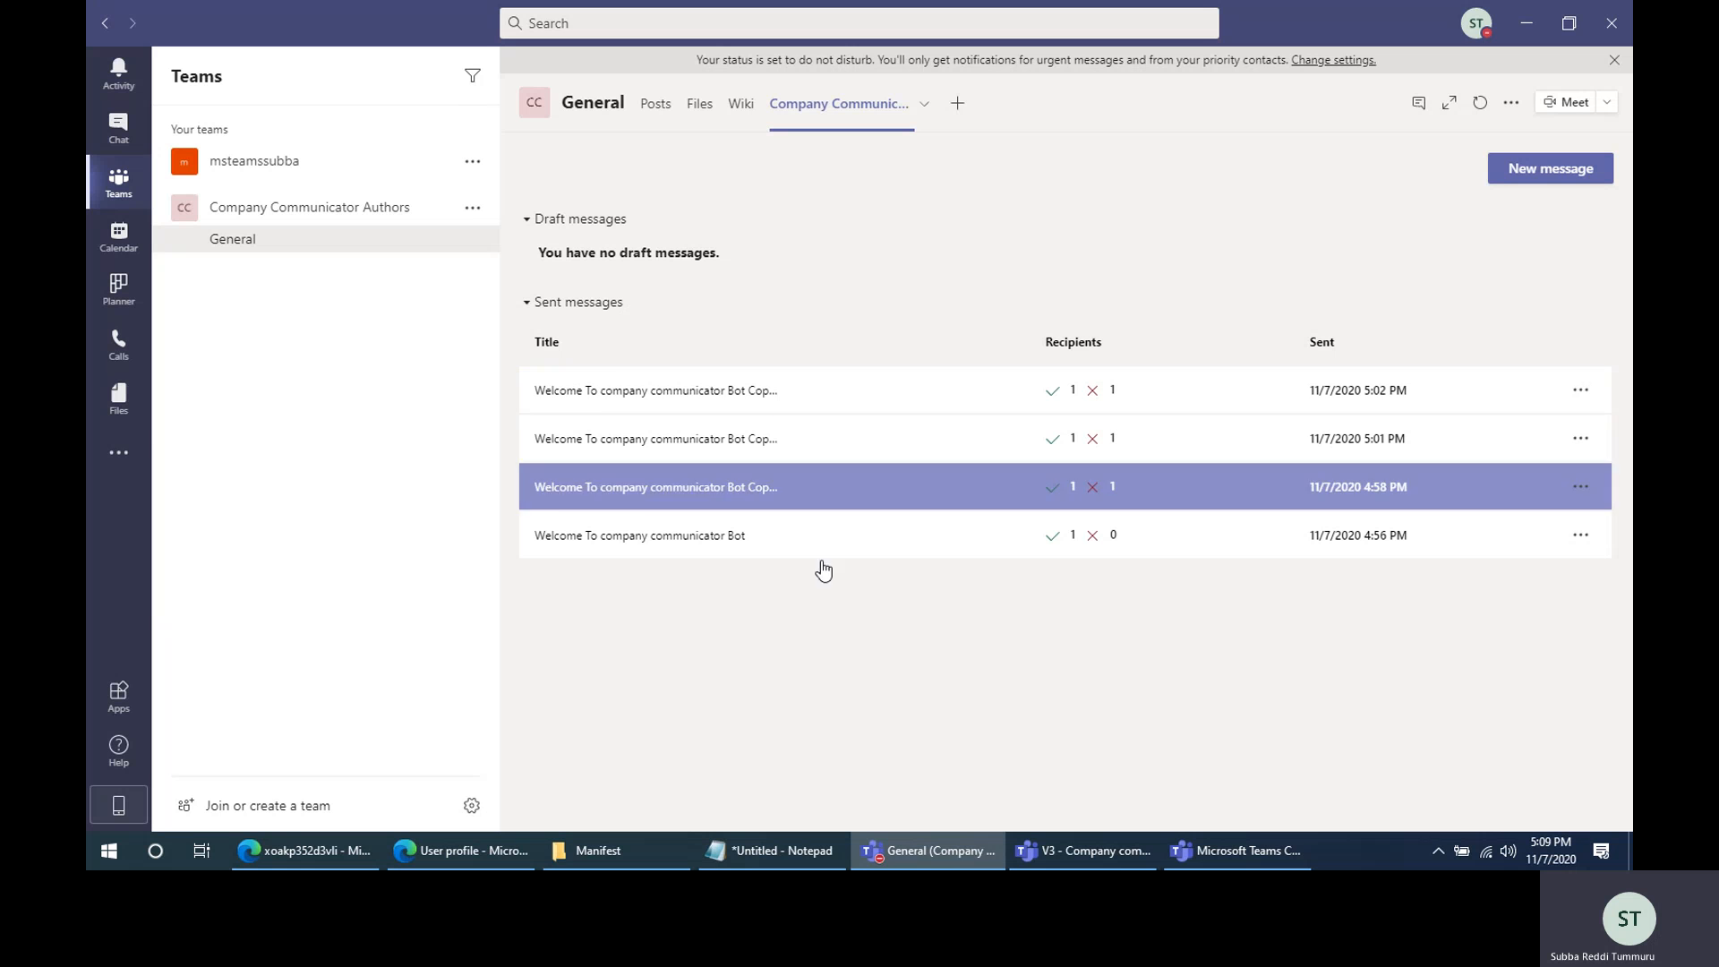
click(918, 860)
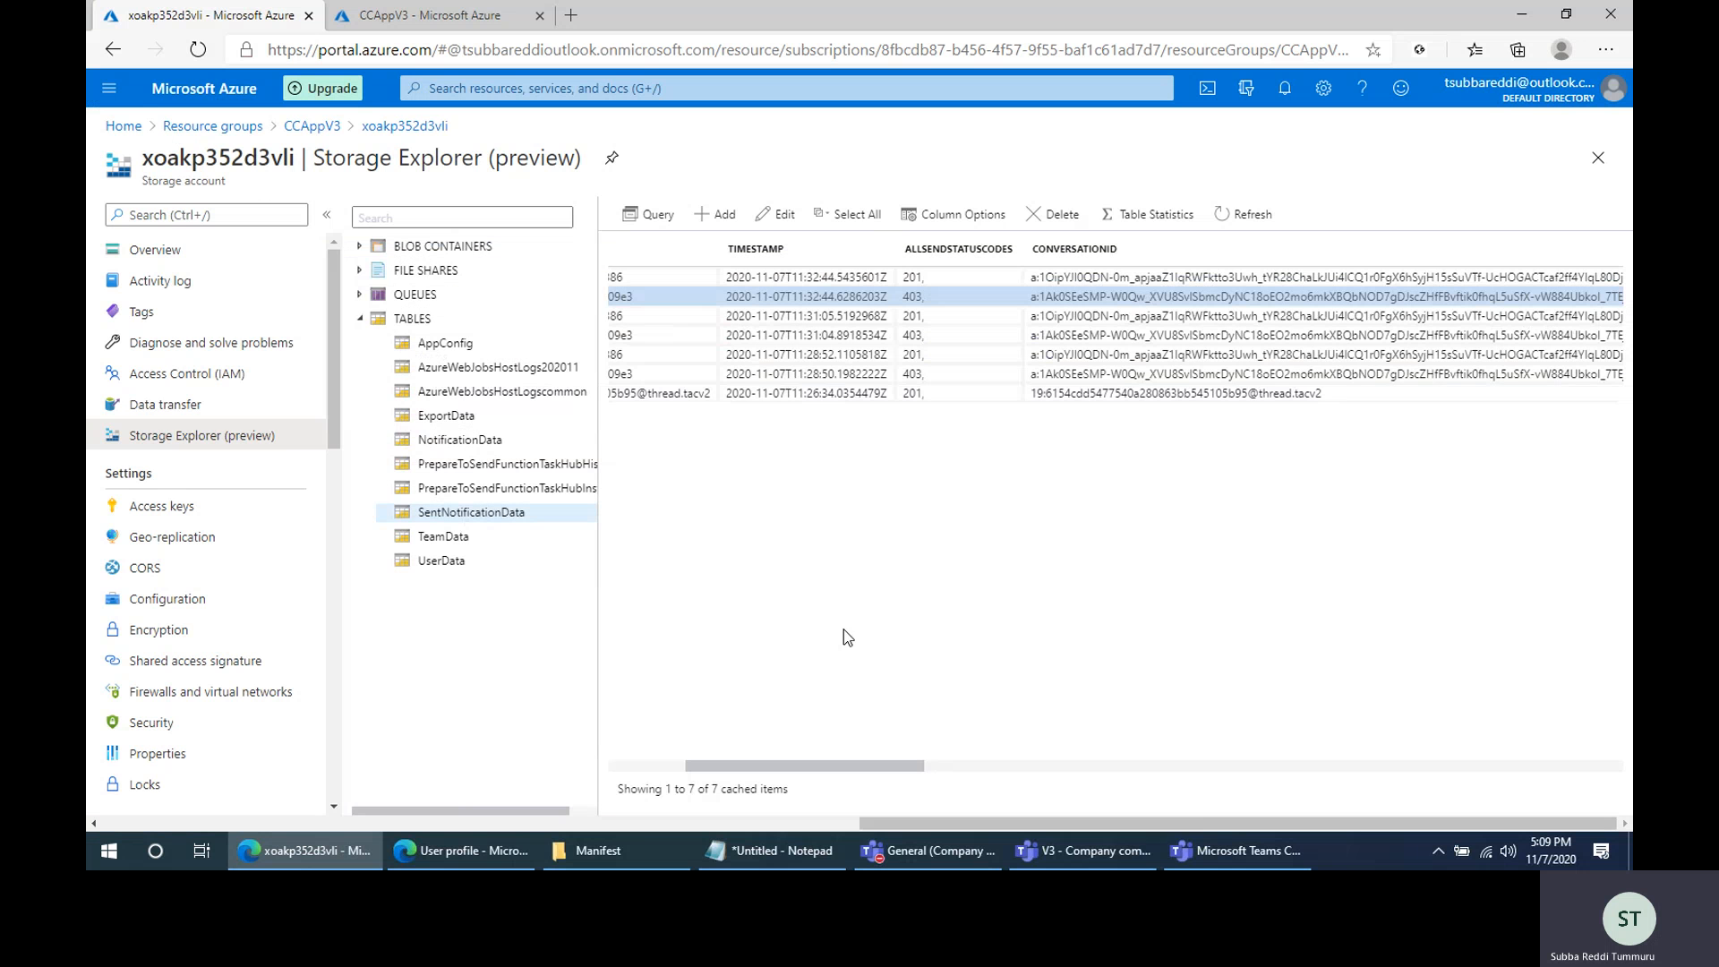
Return to the CCAppV3 resource group and open the configuration of the subbaccappv3 App Service
click(311, 127)
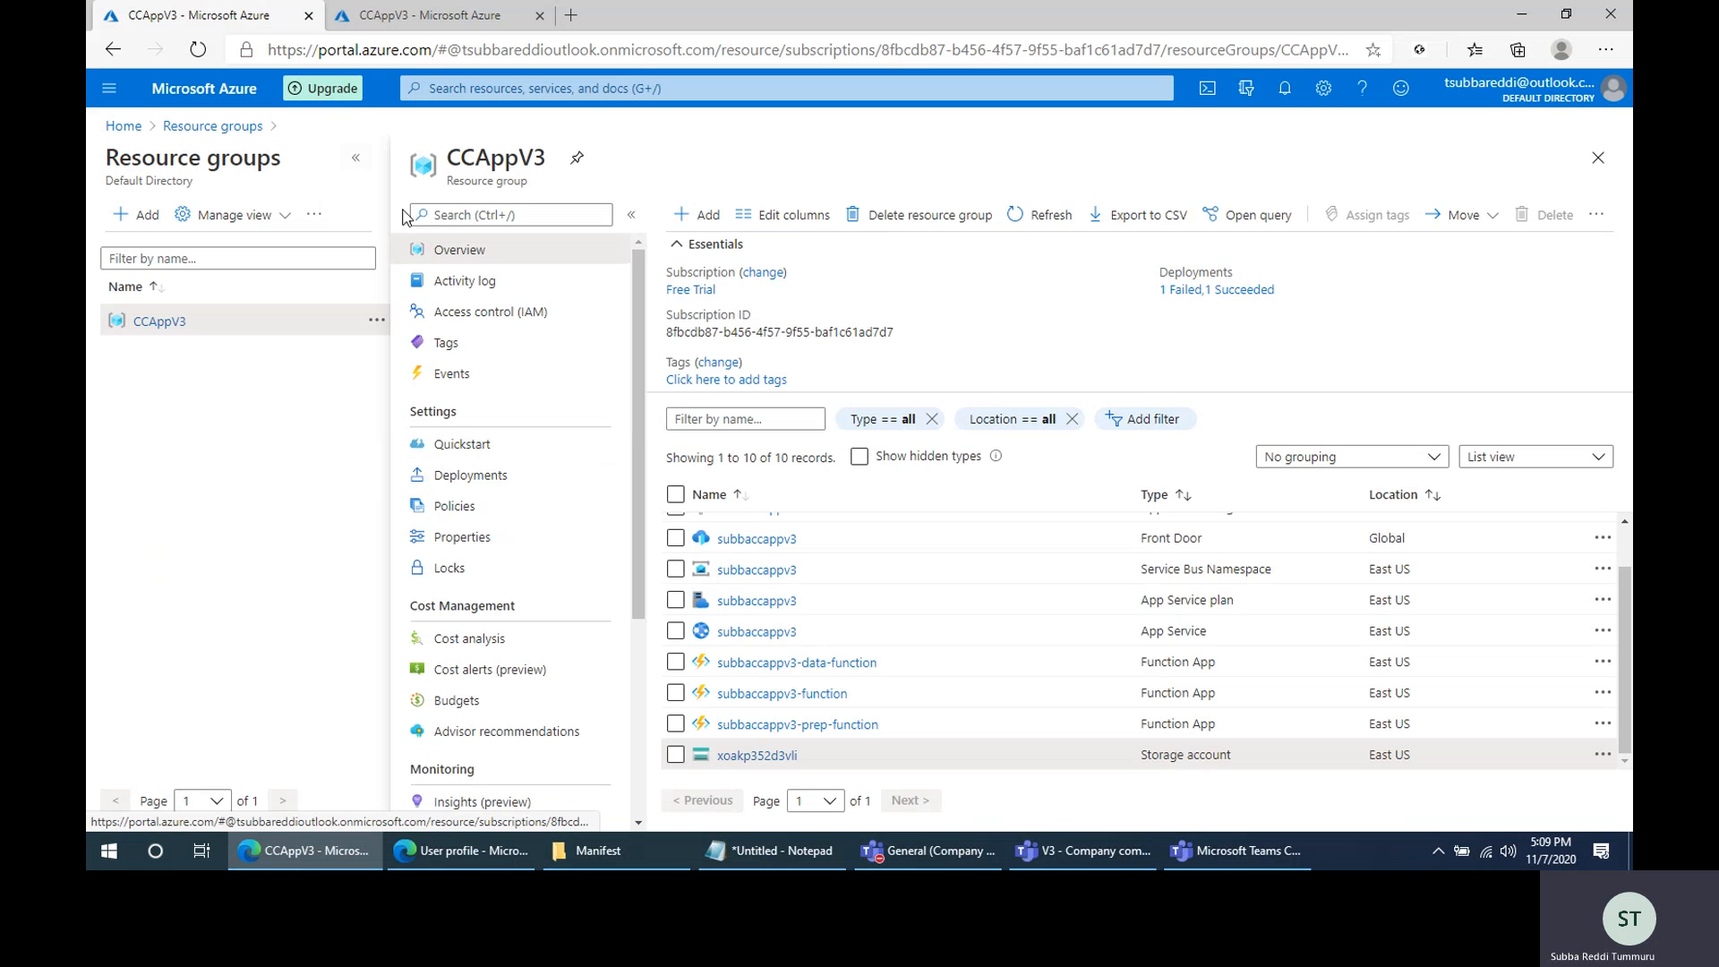
click(757, 632)
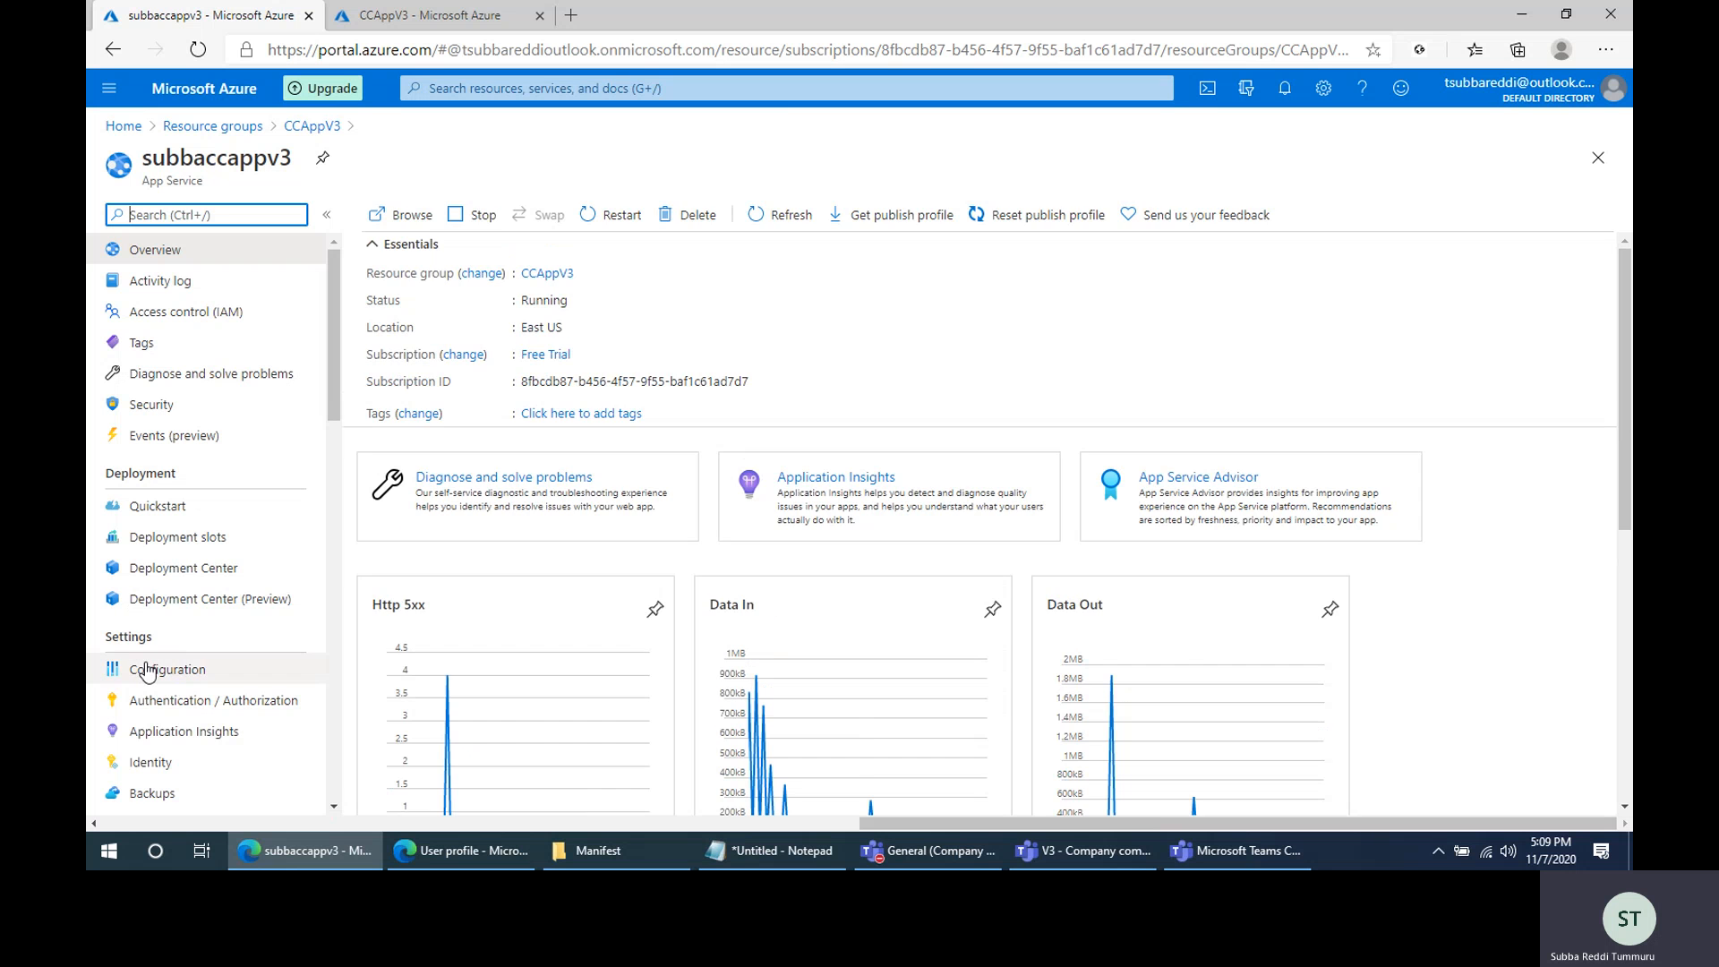
click(97, 668)
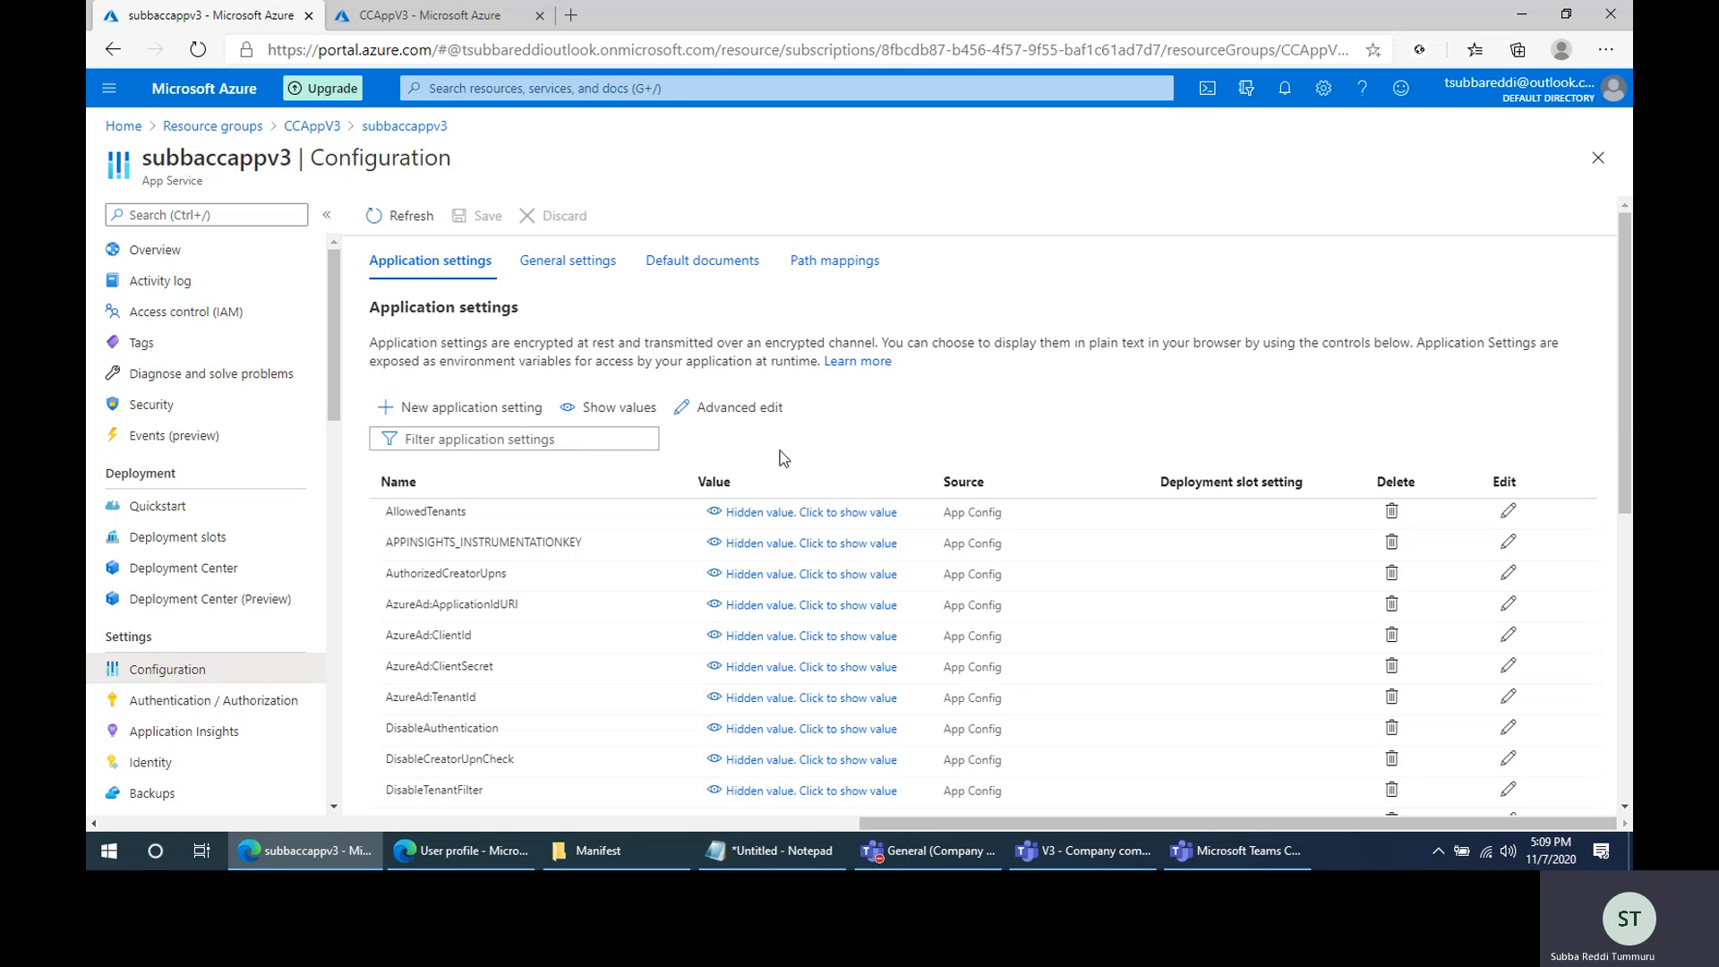
Open the ProactivelyInstallUserApp application setting and examine its name and value
scroll(690, 689, down, 3)
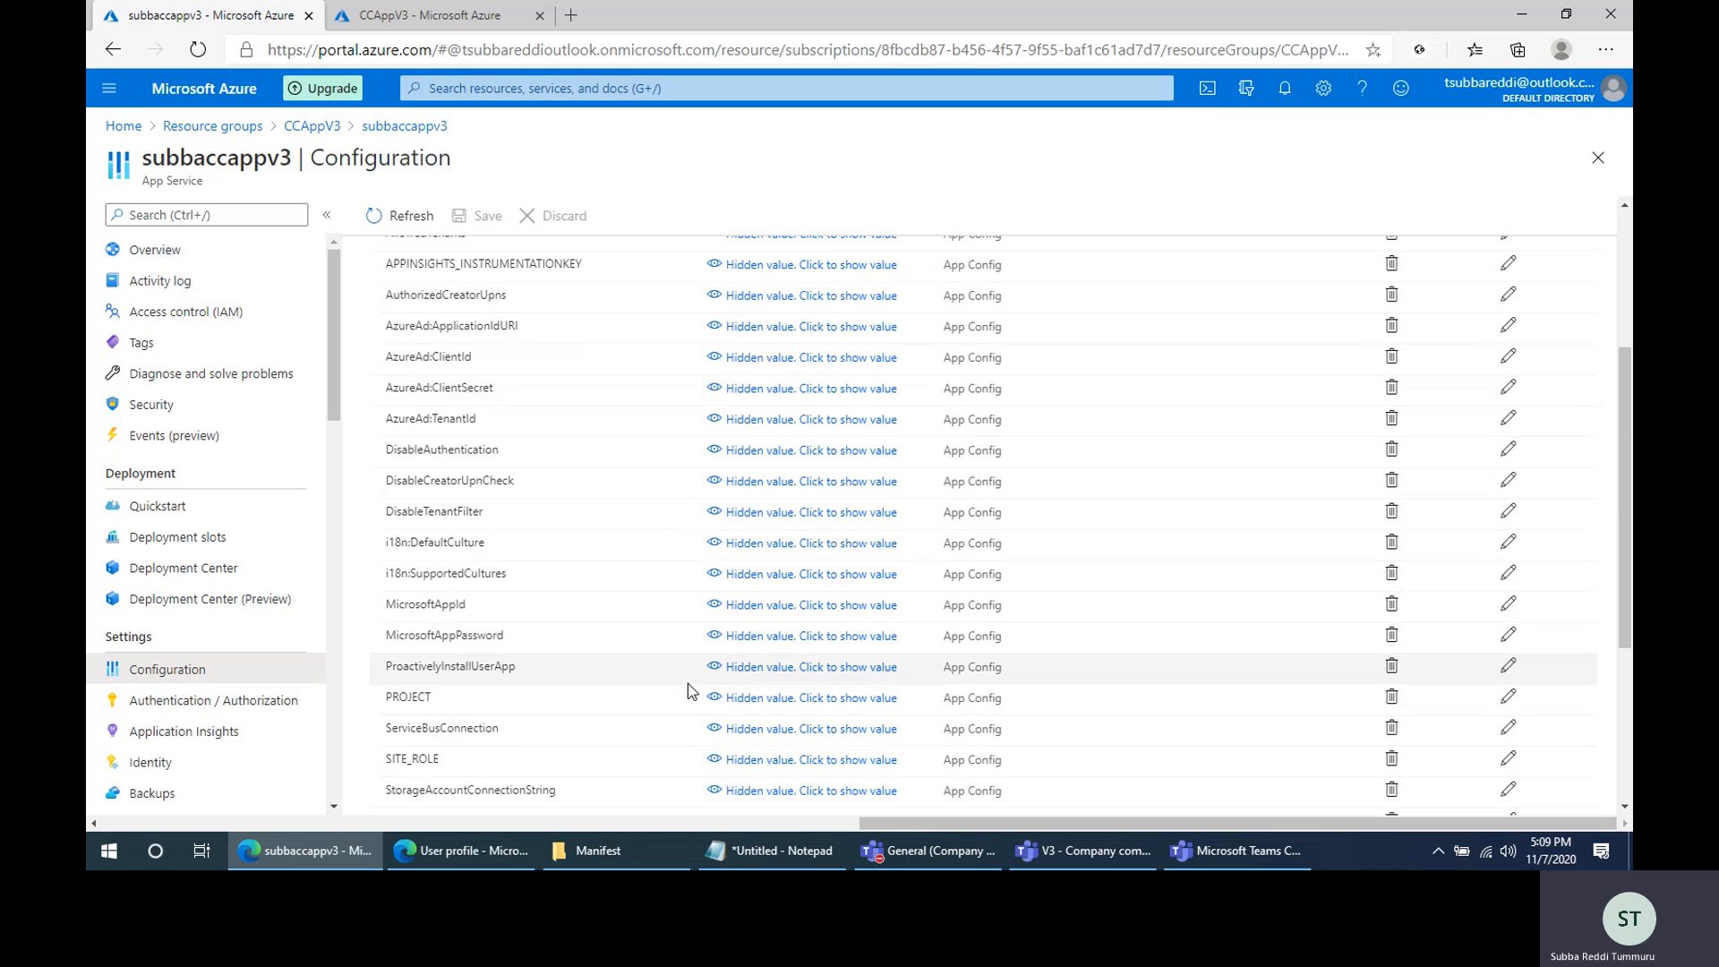
click(479, 674)
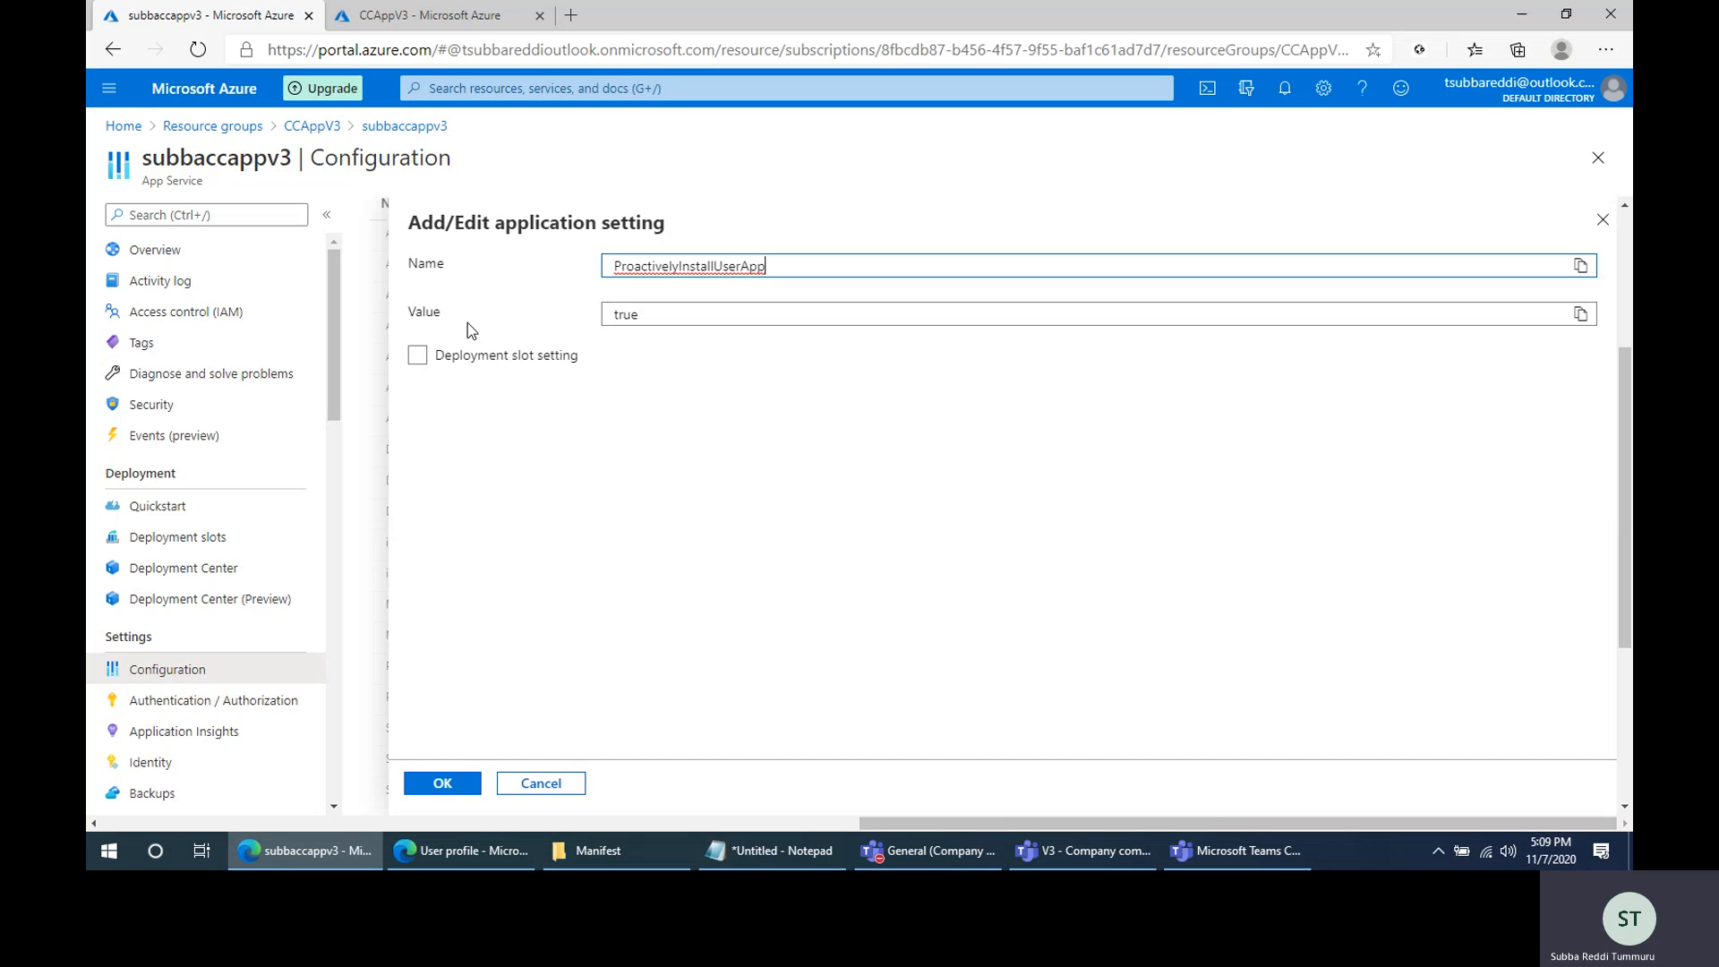
double_click(664, 264)
double_click(627, 315)
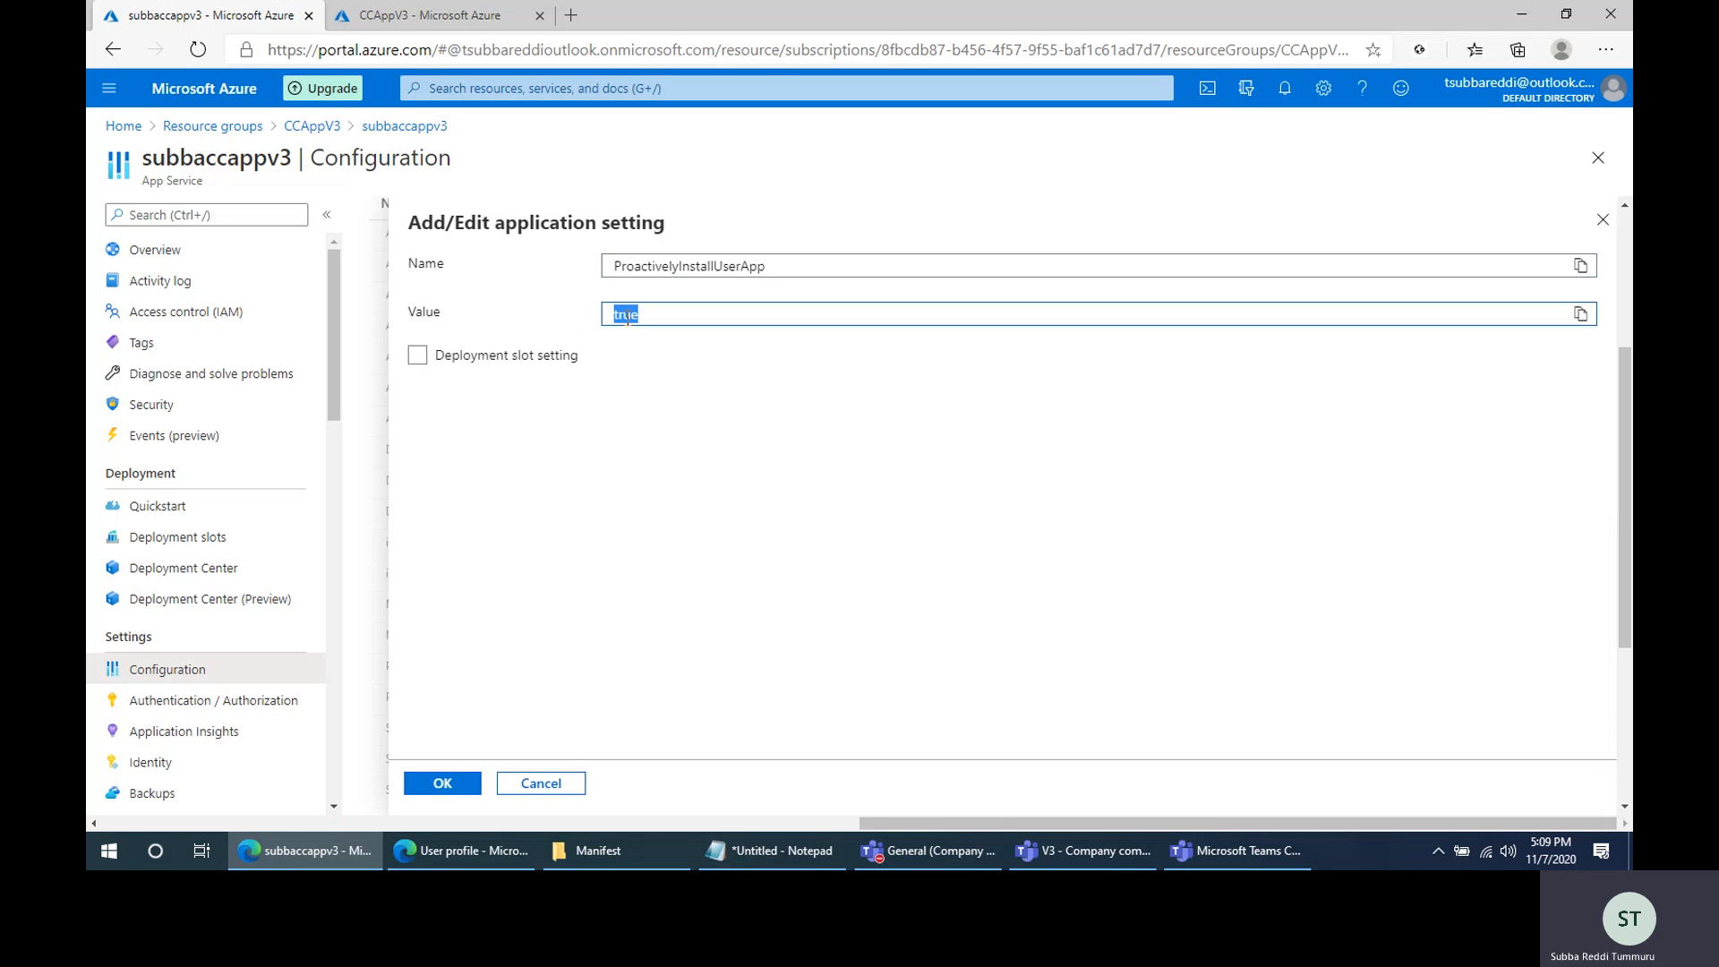
Recheck the name of the ProactivelyInstallUserApp application setting and close it without saving changes
click(699, 273)
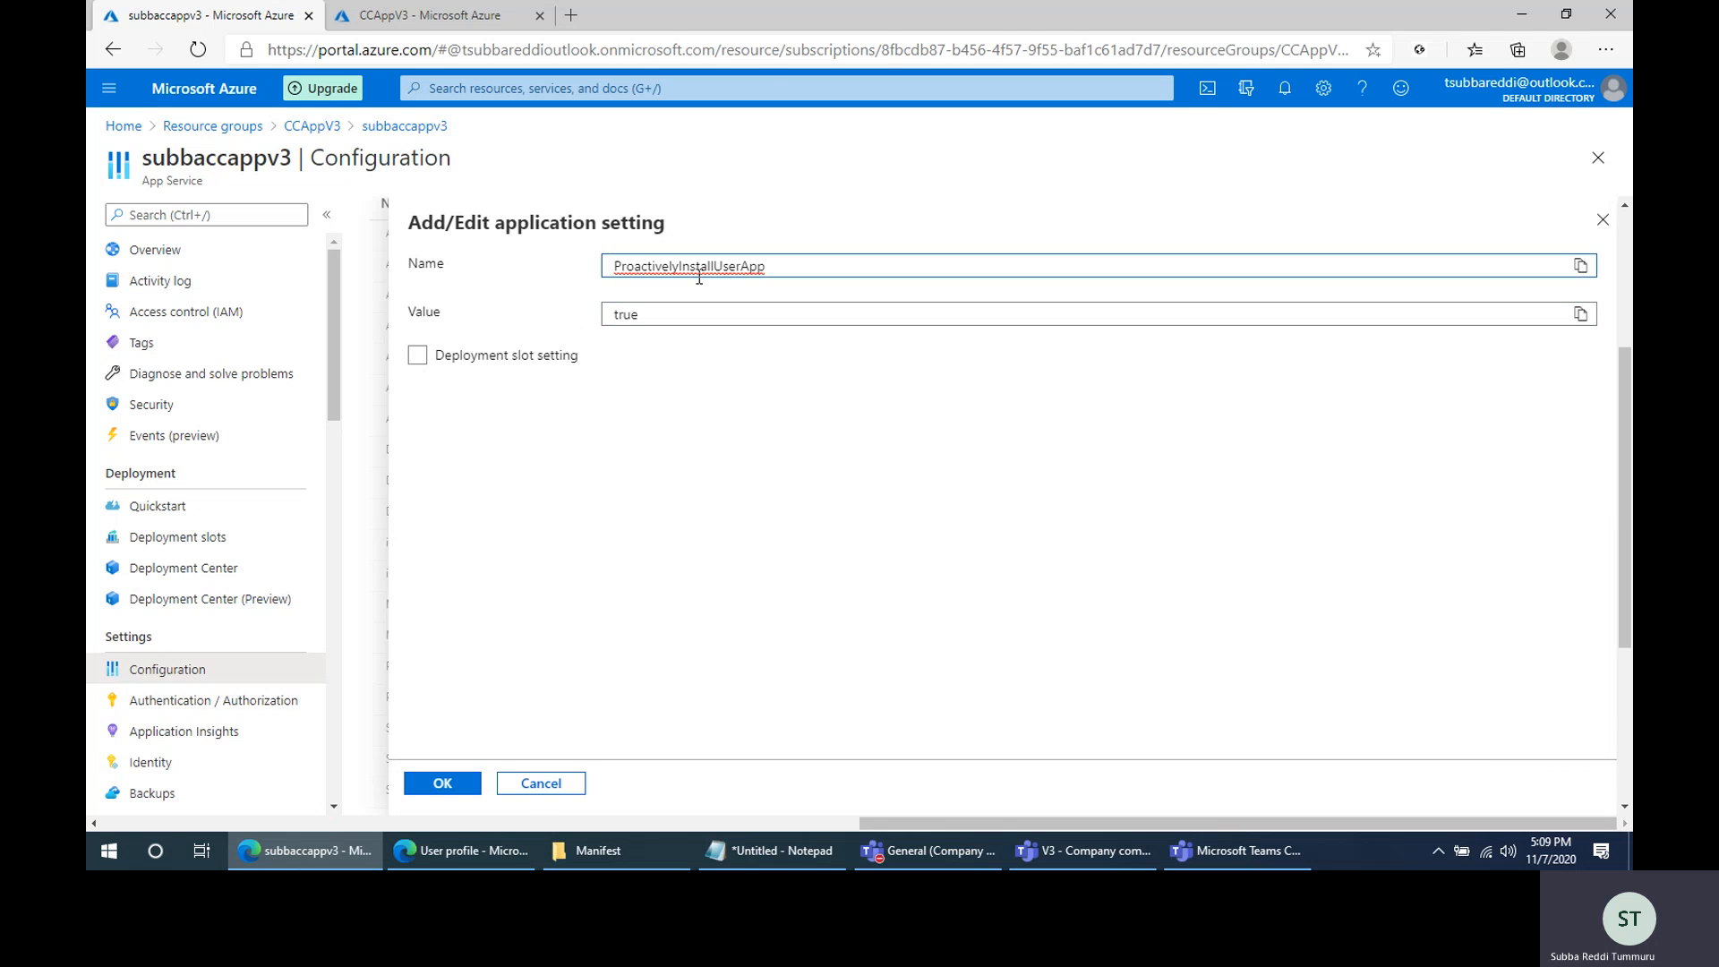
click(541, 784)
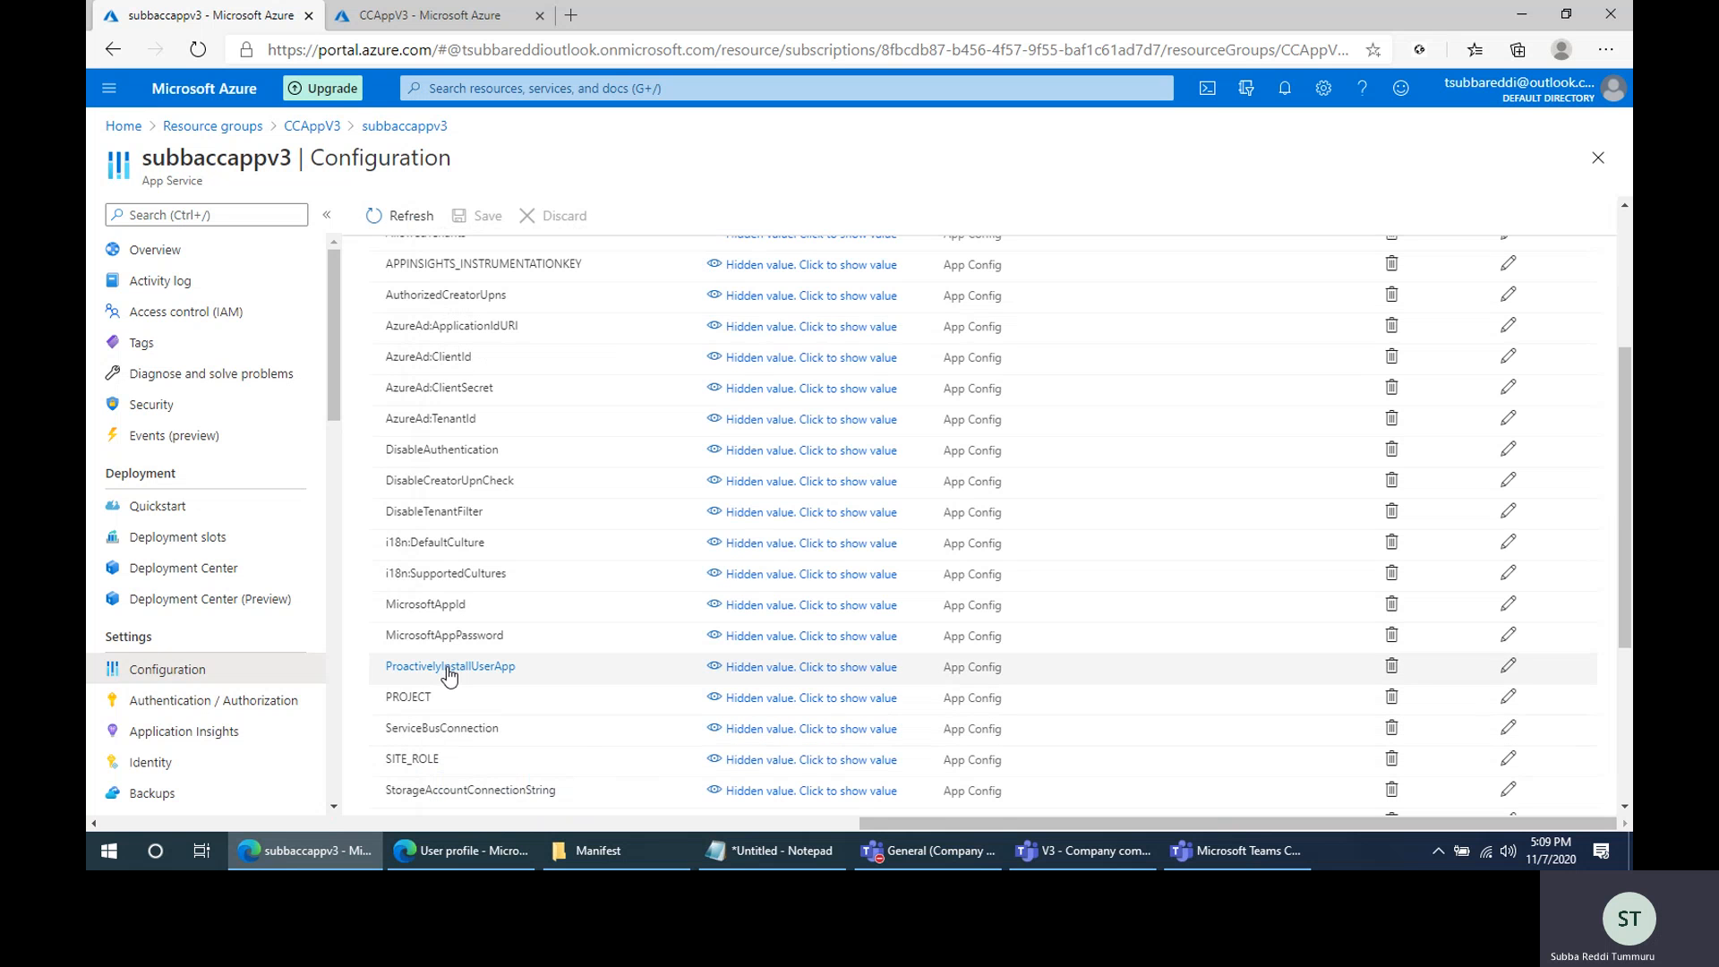
Examine the AuthorizedCreatorUpns value in the advanced edit view of the application settings, and close the view without changes
scroll(756, 573, up, 3)
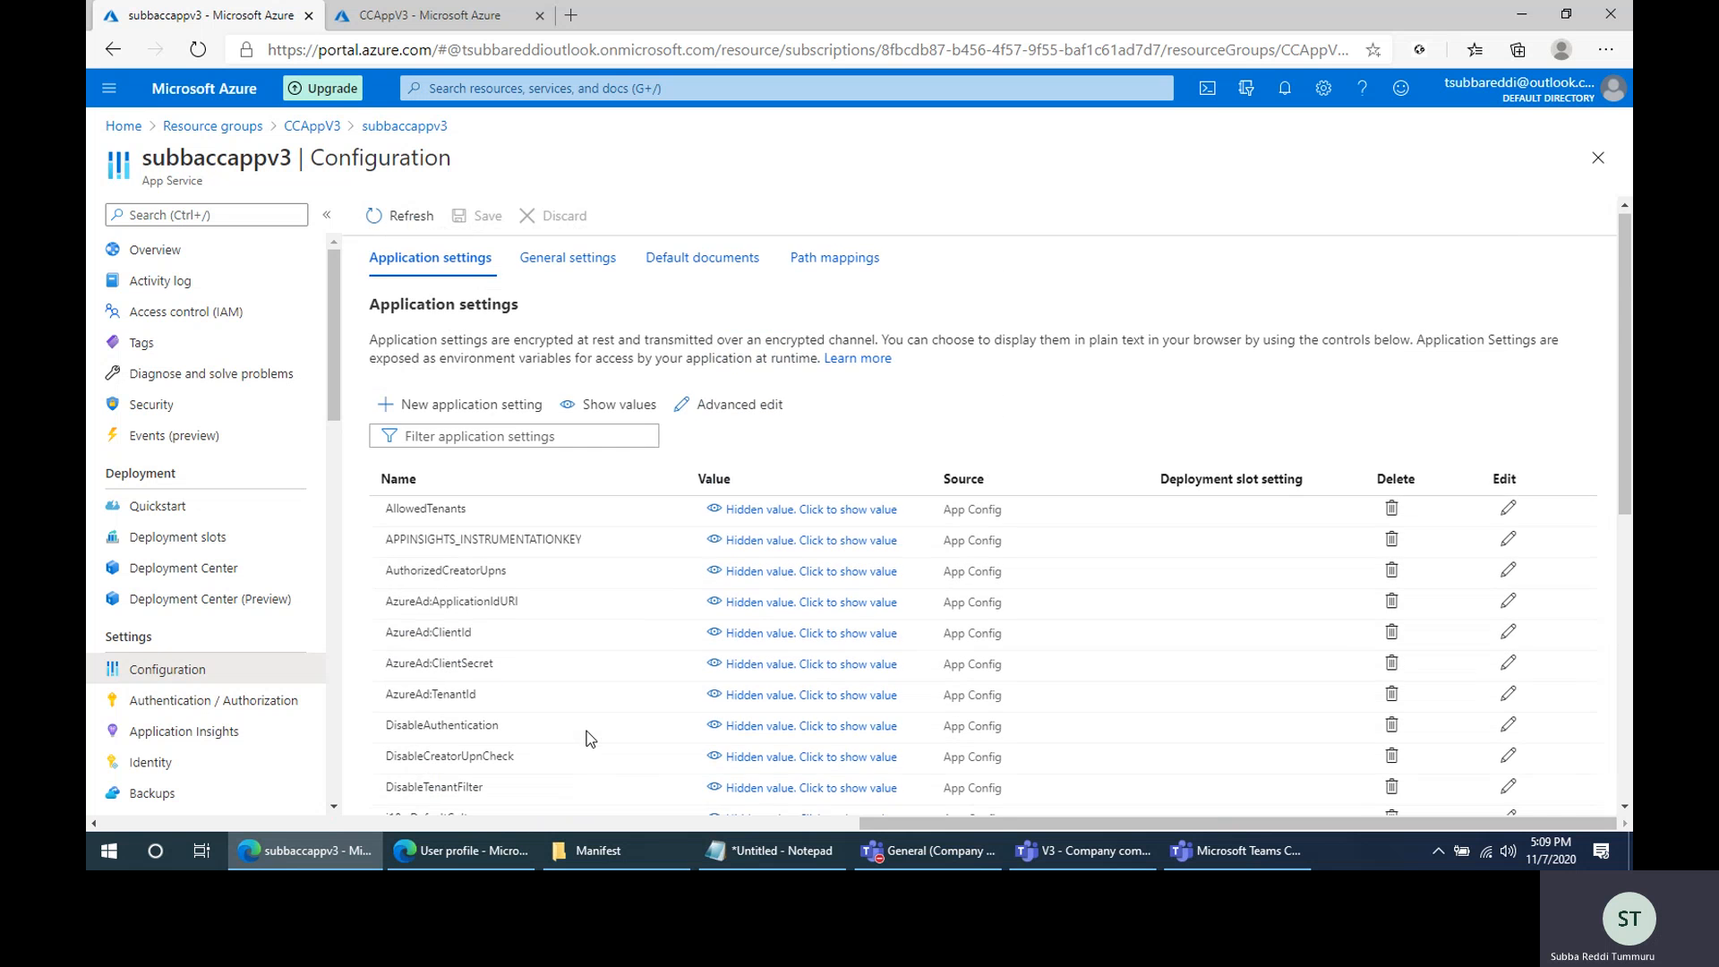
click(736, 410)
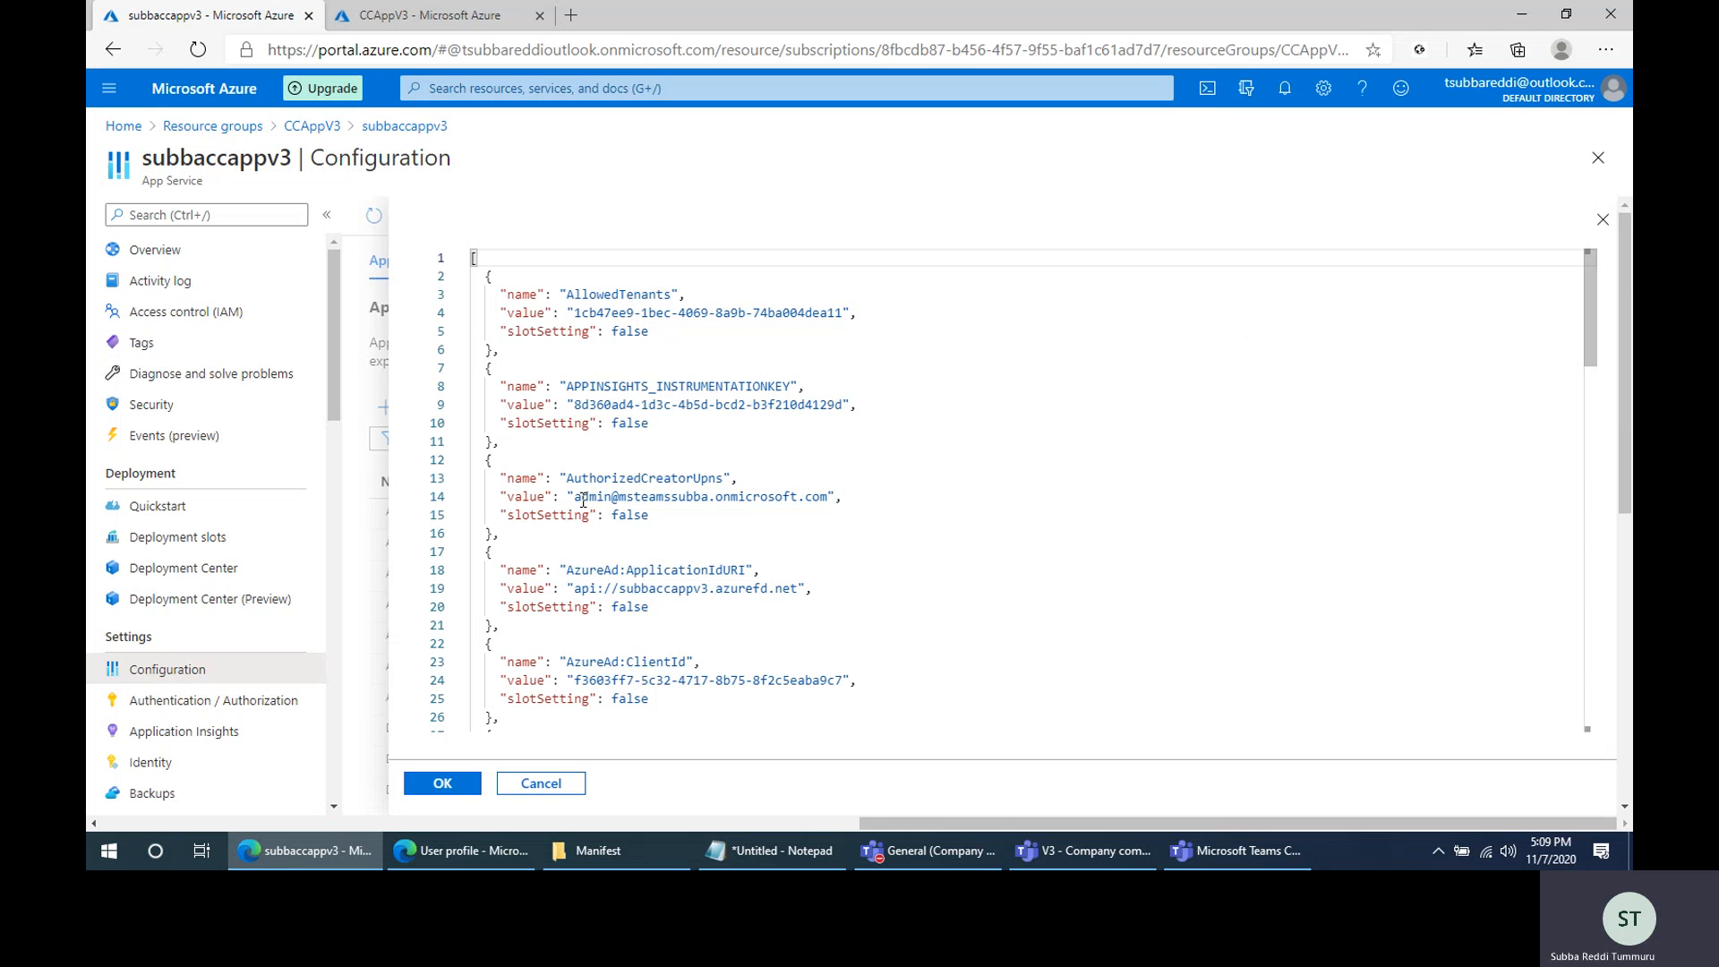
drag(574, 497, 830, 497)
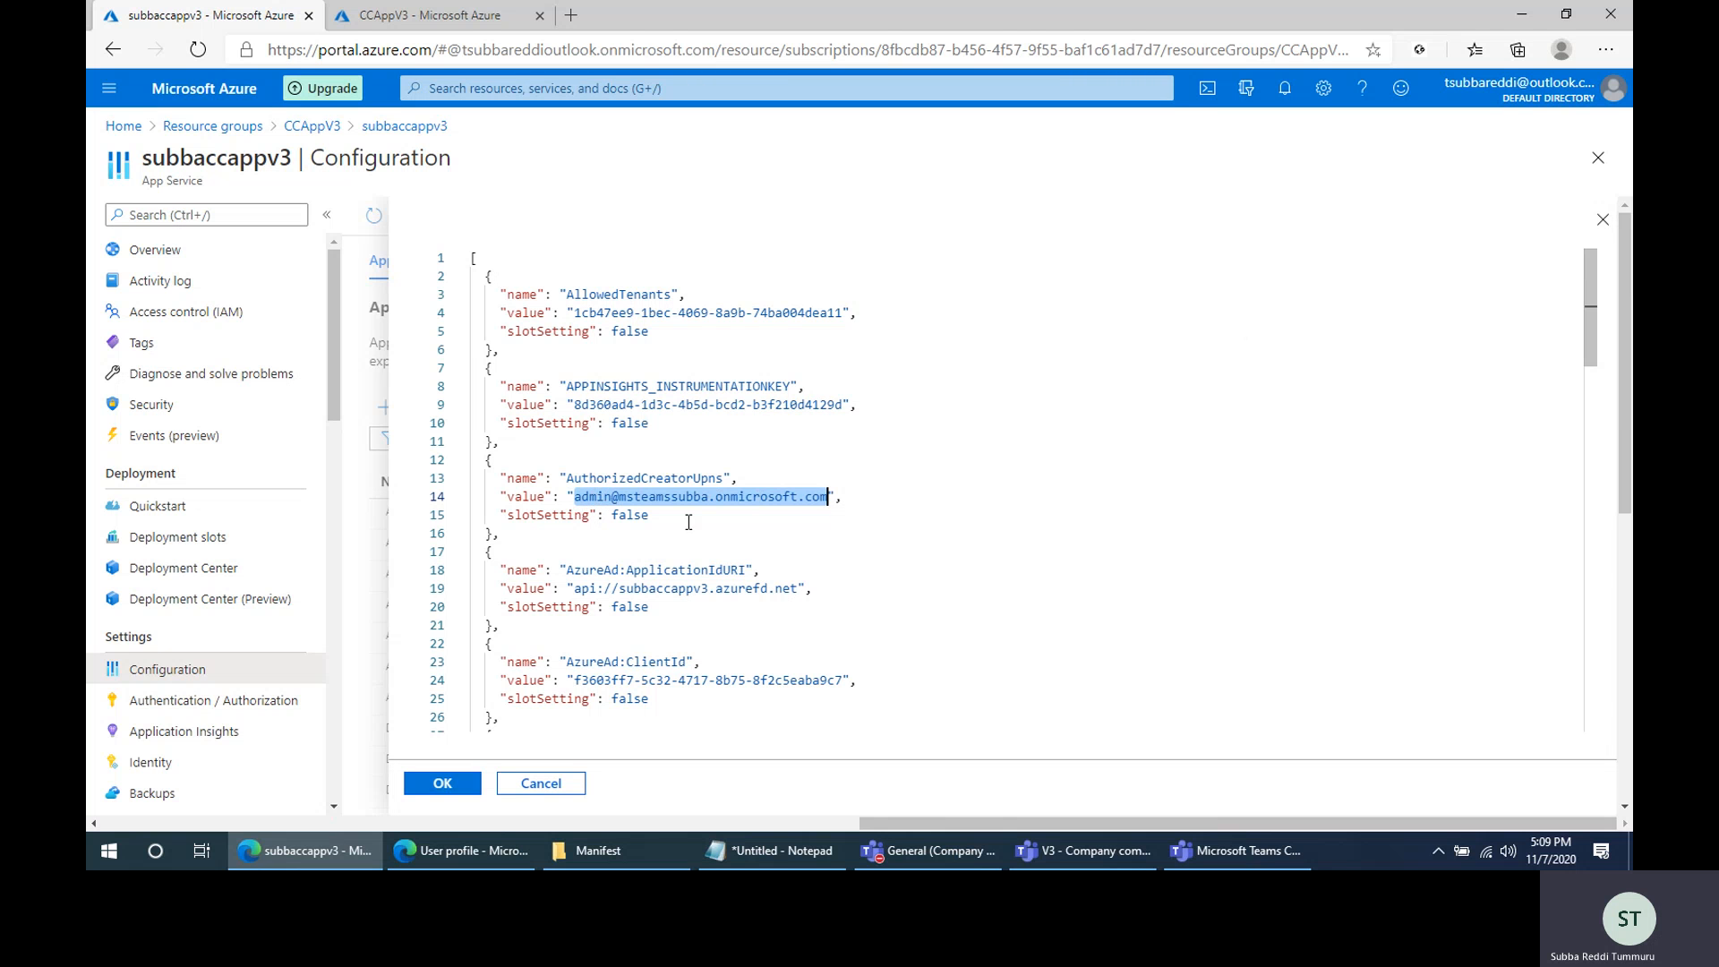
click(580, 498)
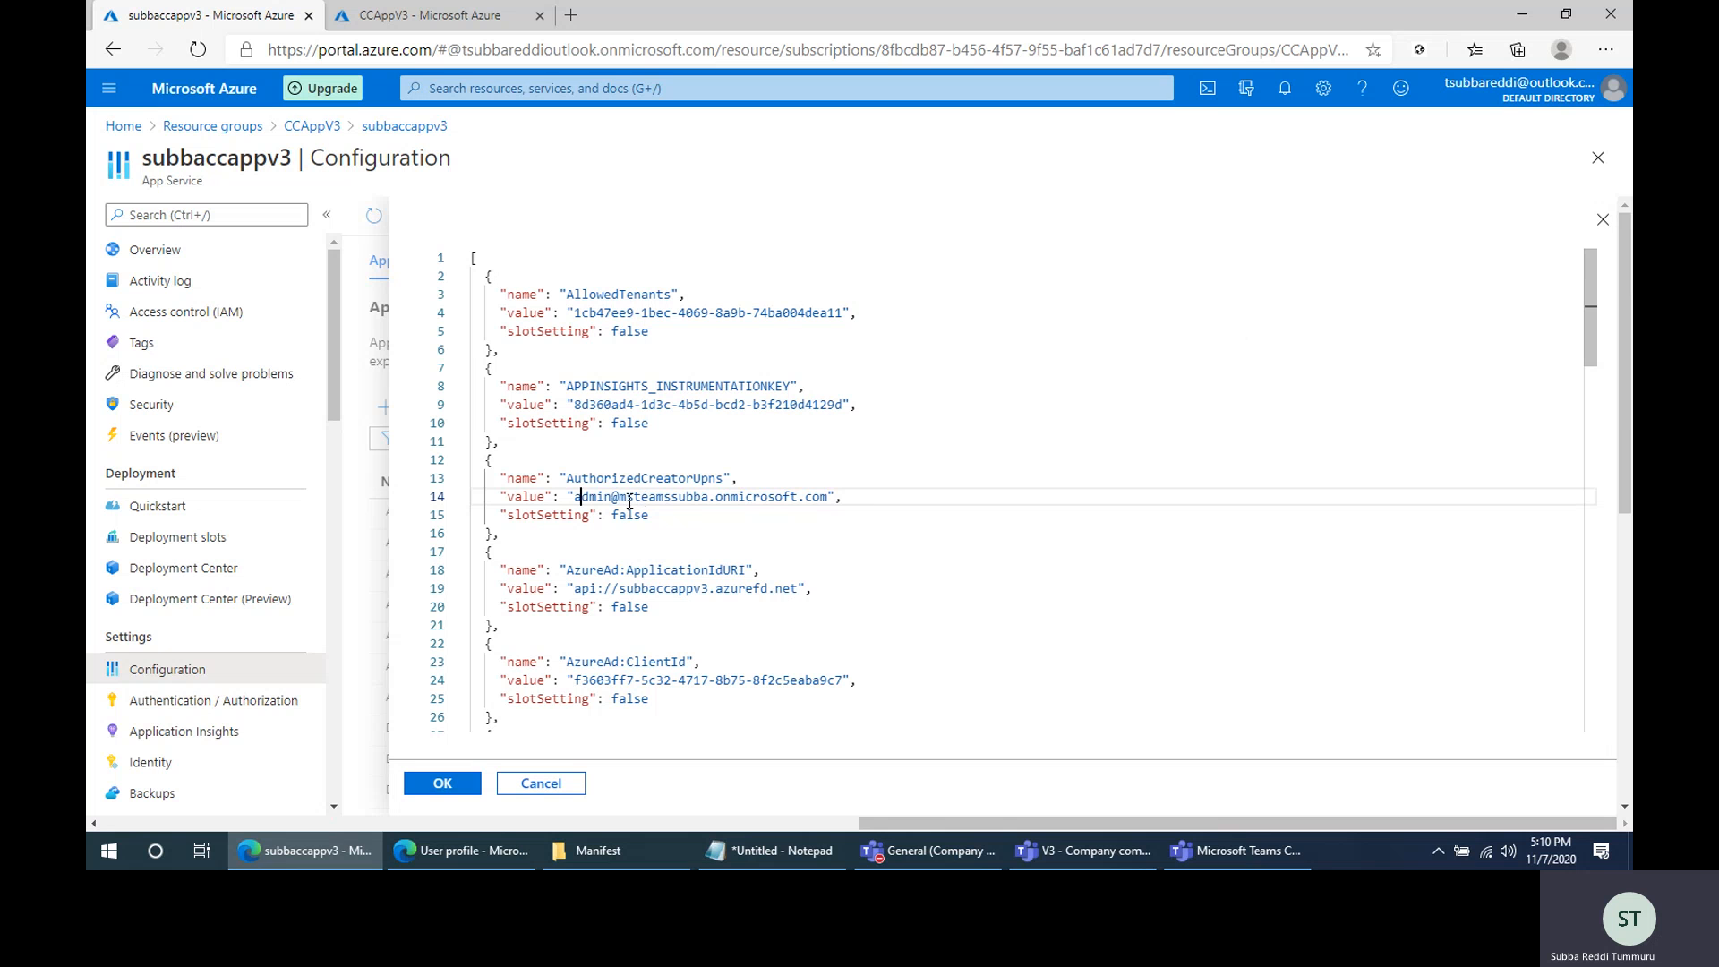
shift+click(827, 499)
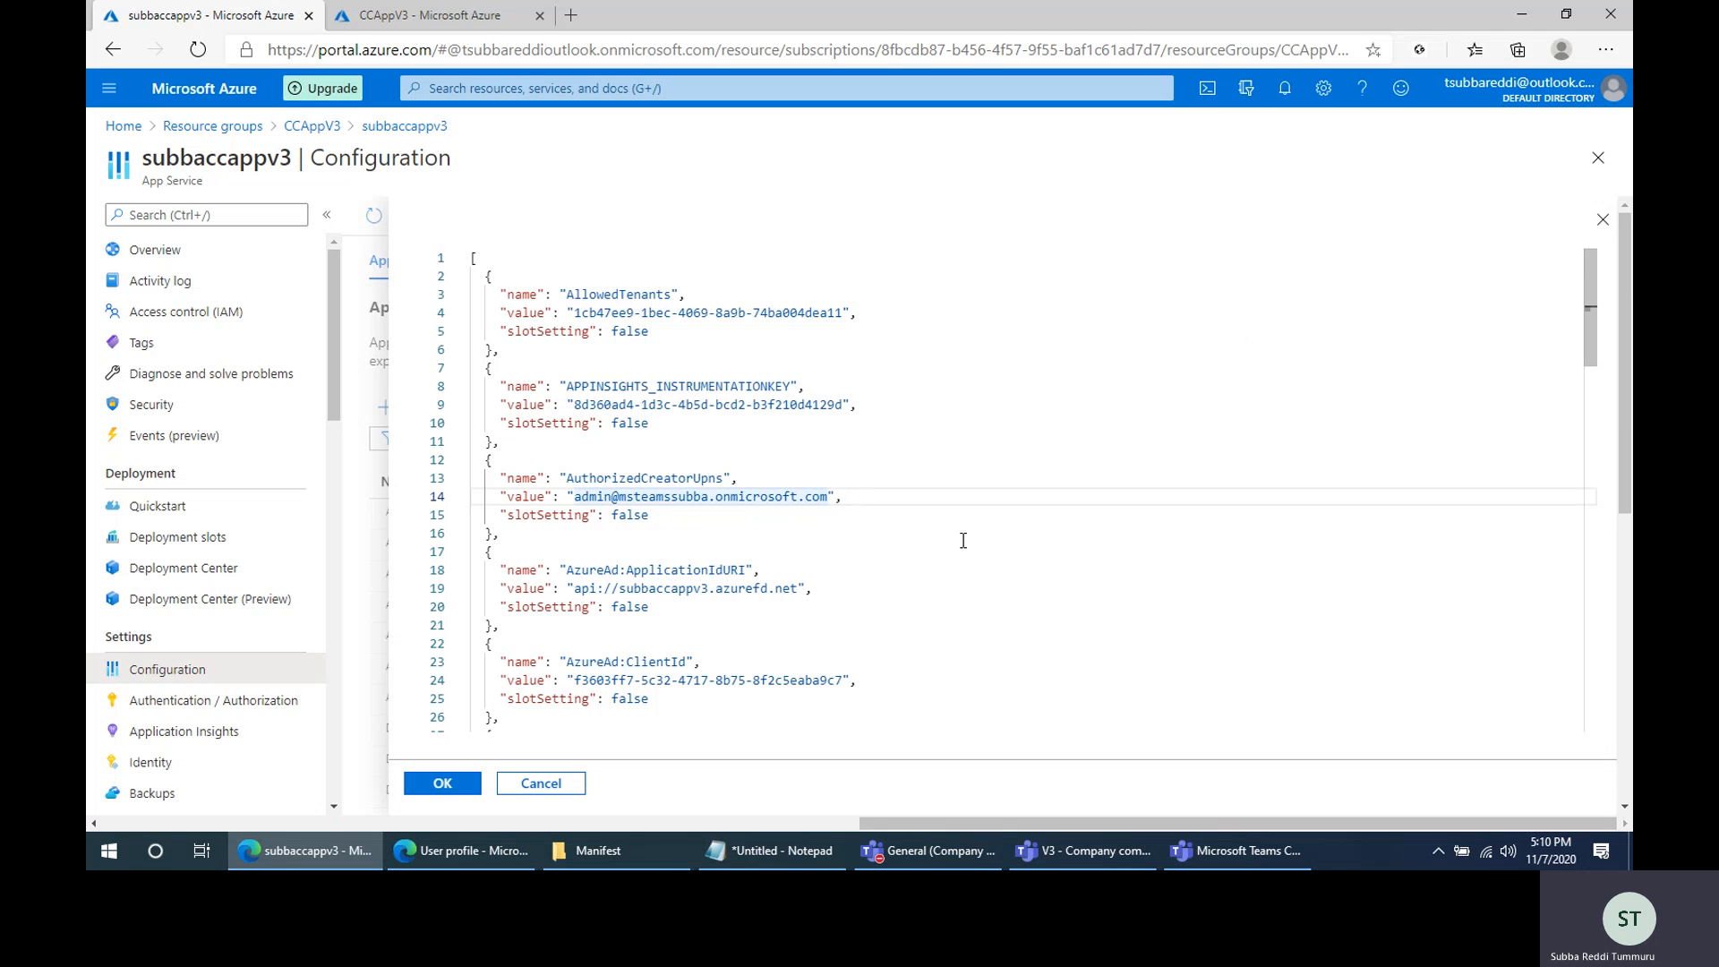
click(543, 784)
scroll(764, 740, down, 5)
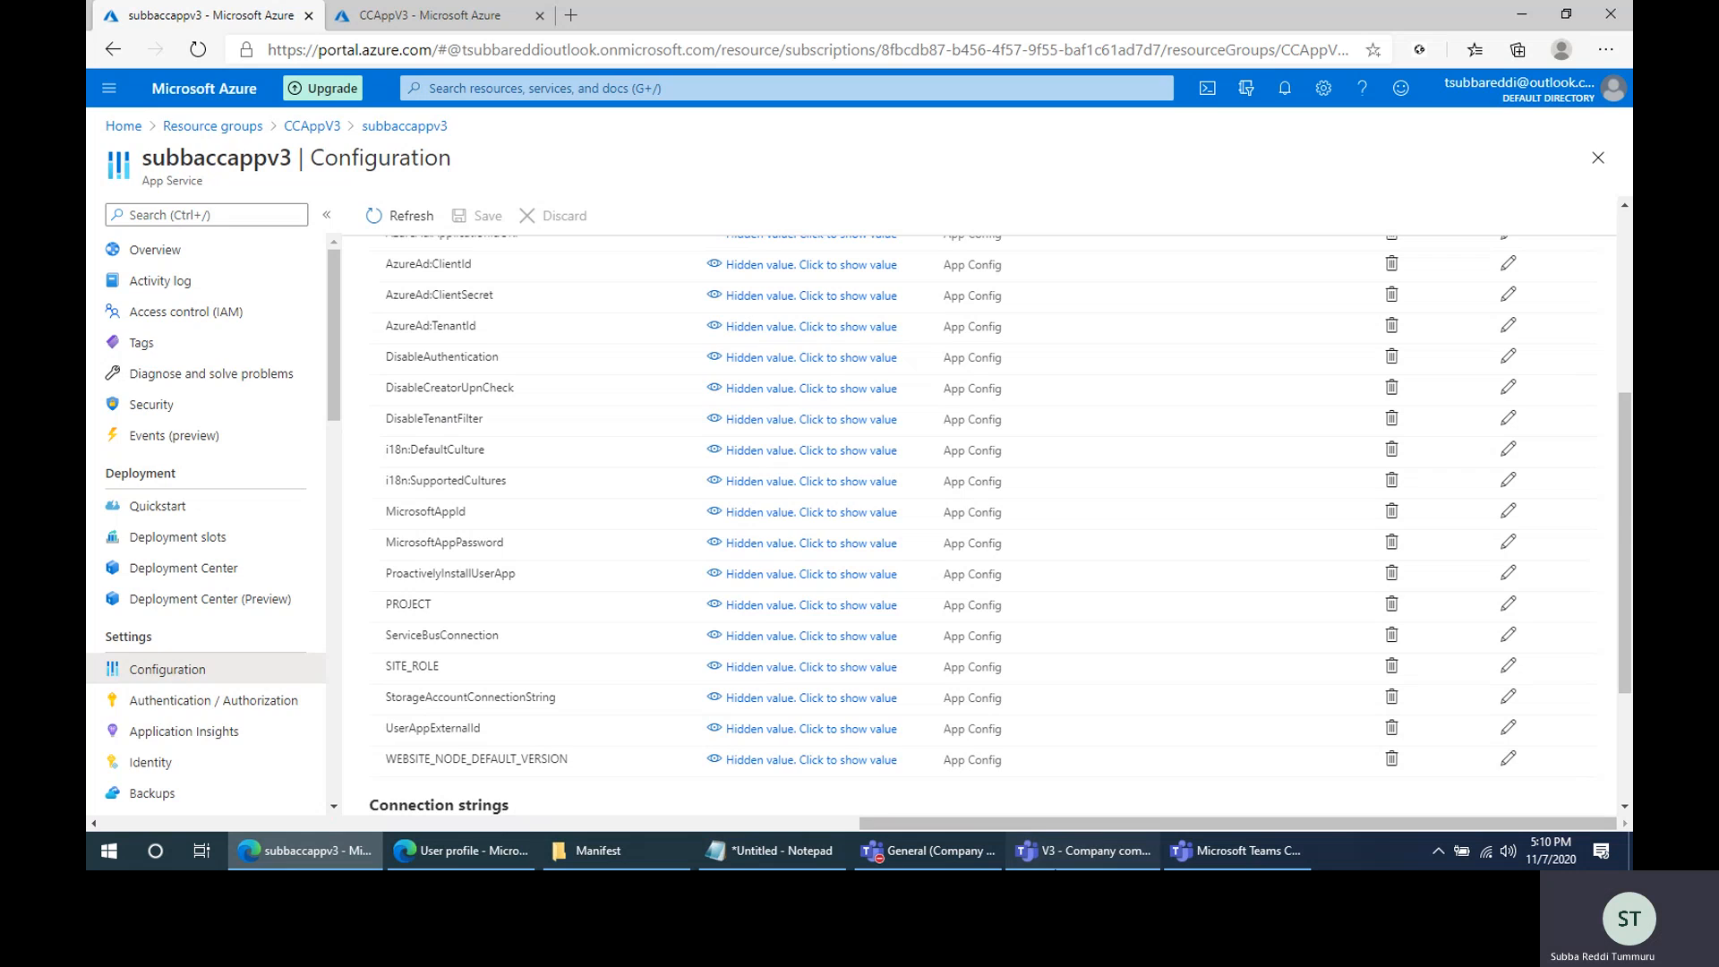
Switch to the V3 - Company communicator Functionality meeting in Teams and stop the meeting recording
click(1082, 850)
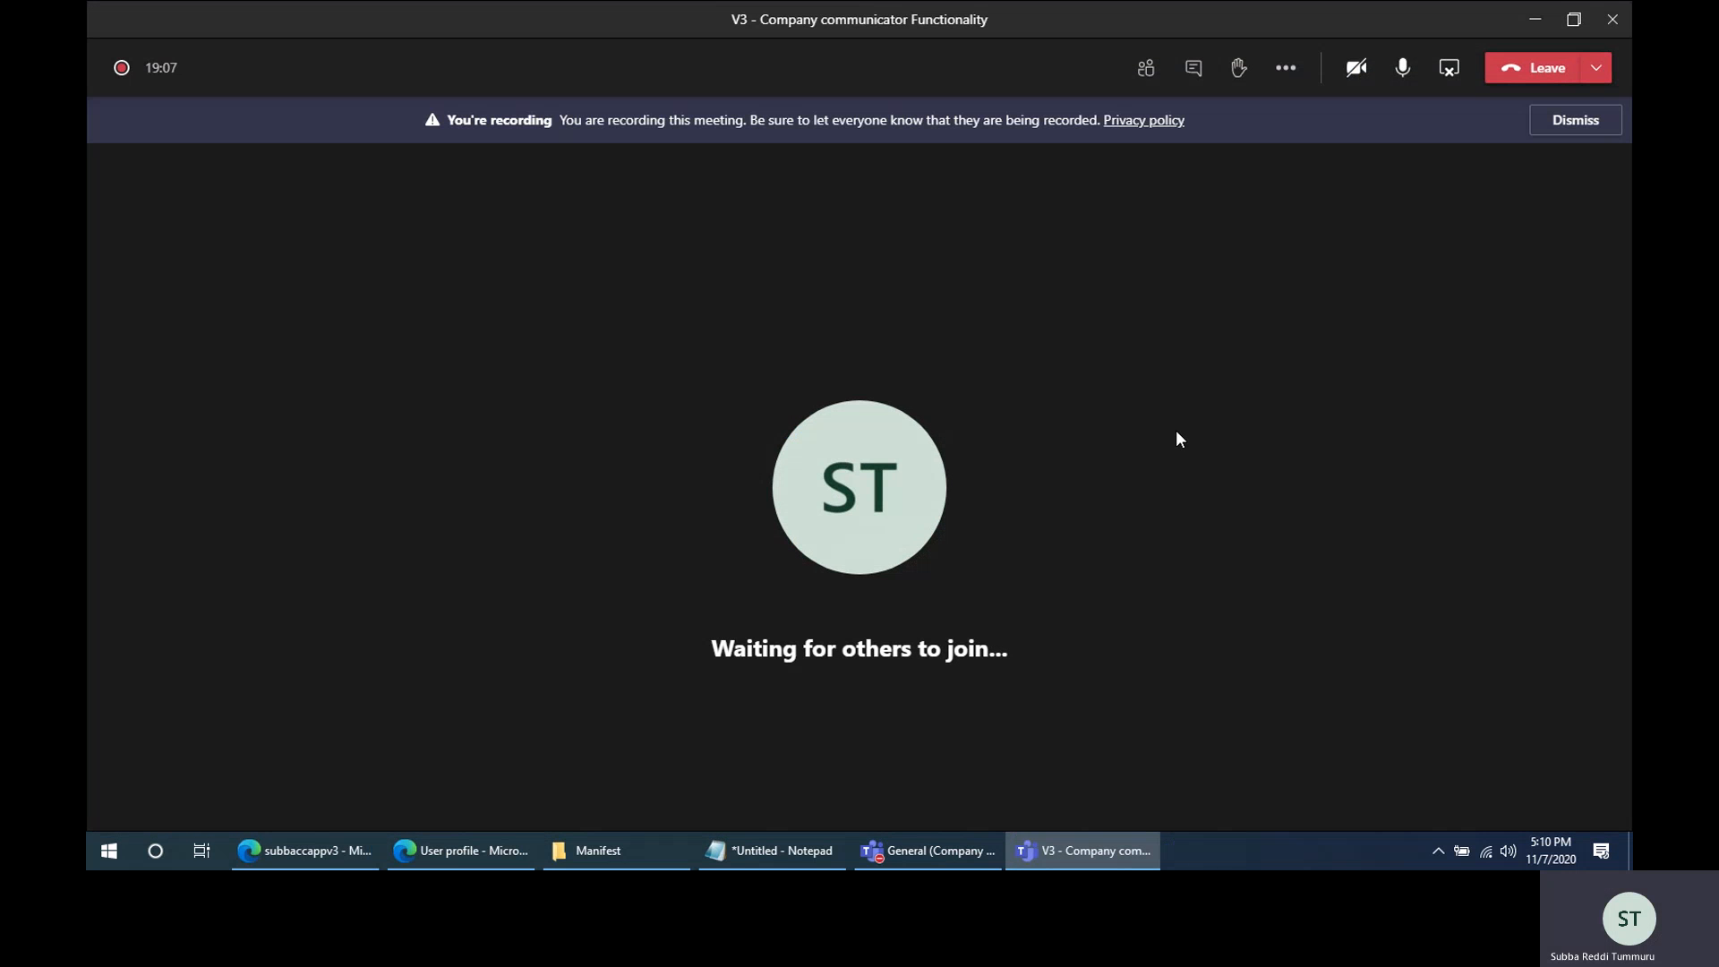
click(1281, 72)
click(1294, 559)
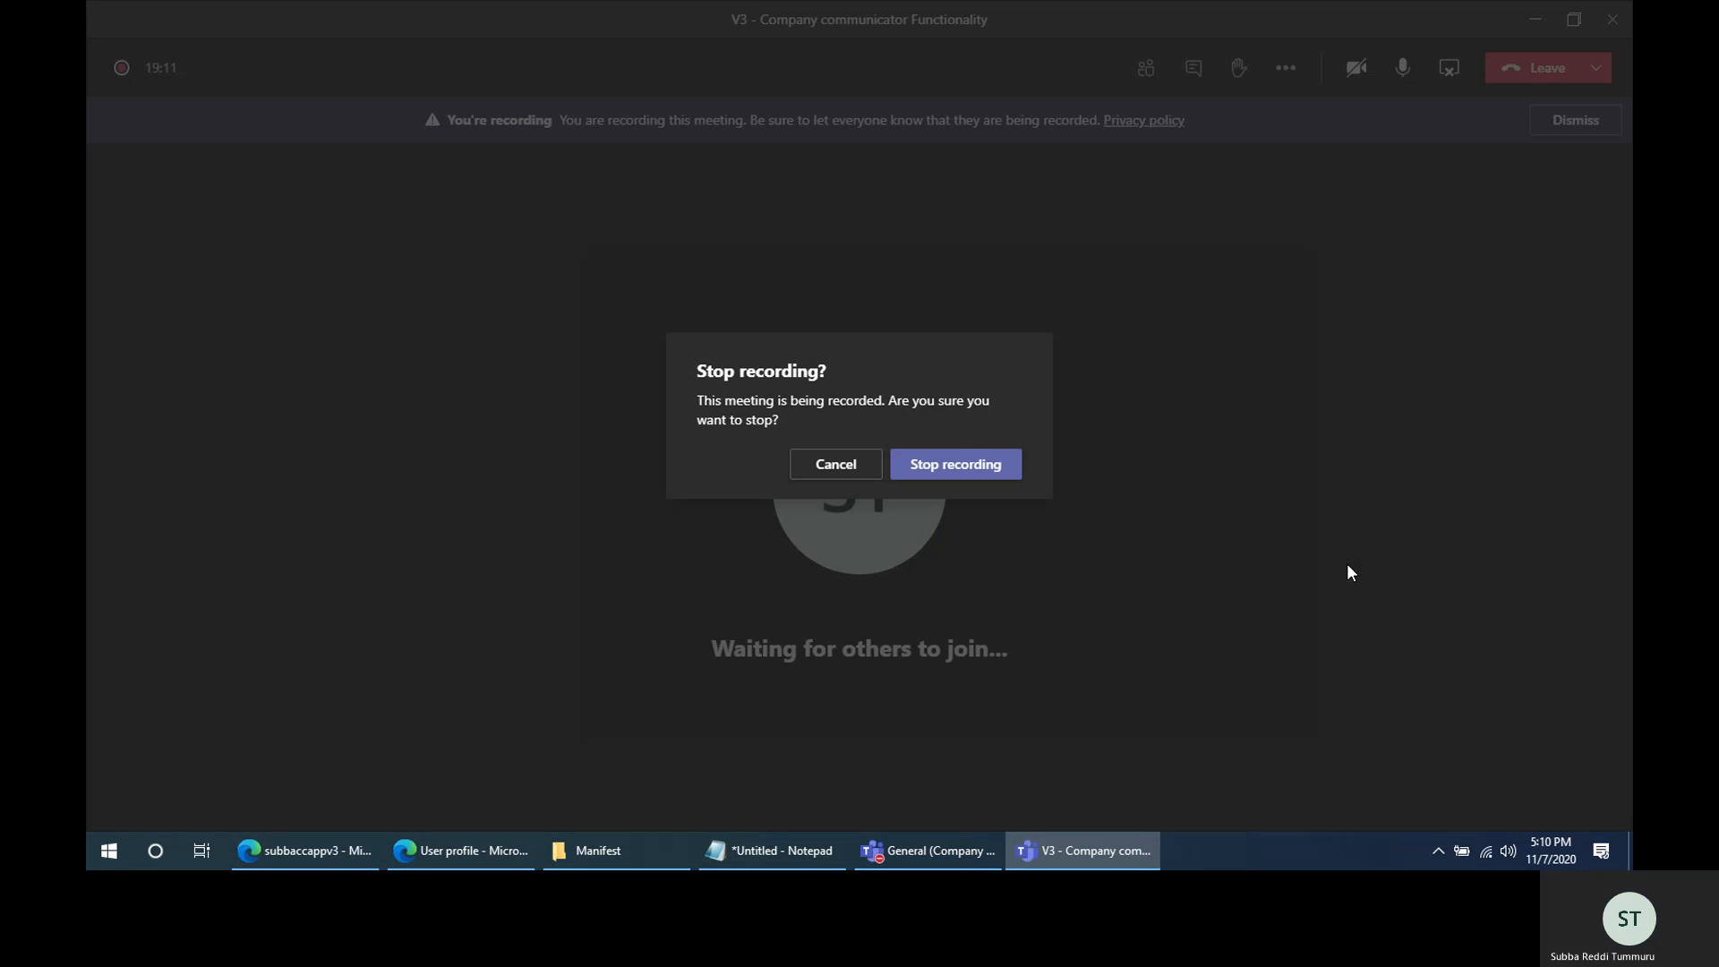